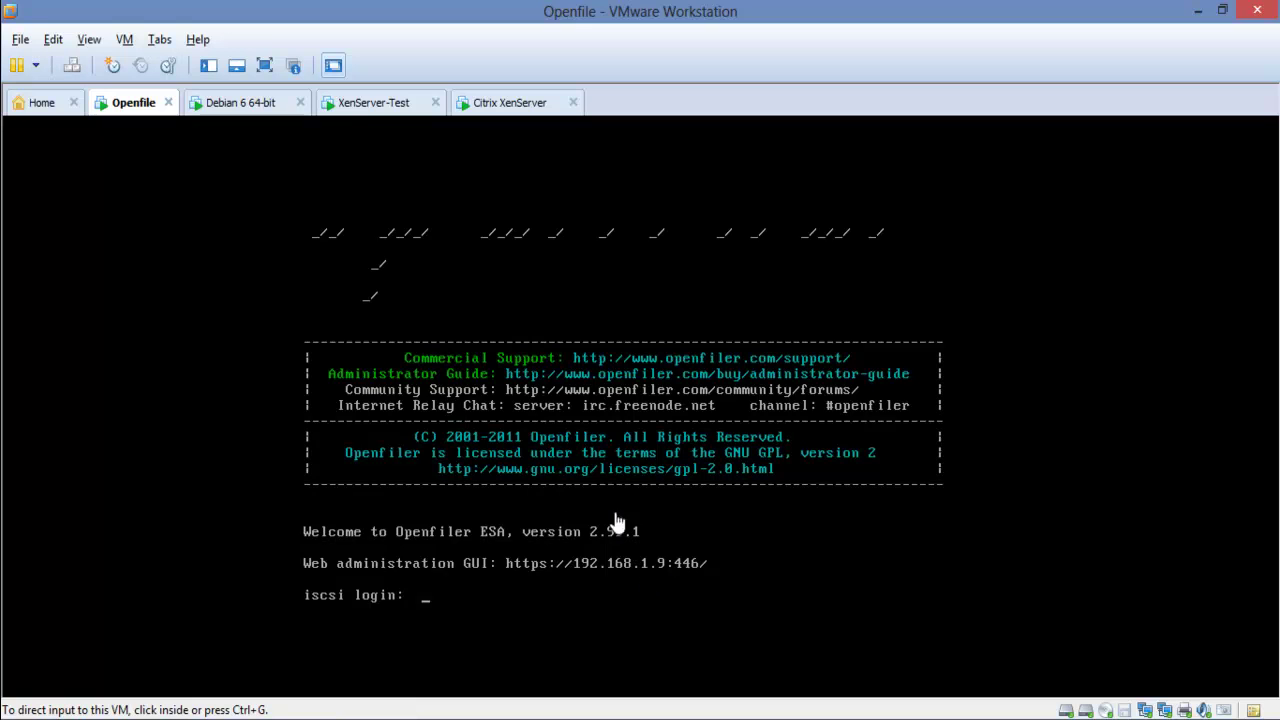
Examine the configuration consoles of the XenServer-Test and Citrix XenServer virtual machines.
{"action": "left_click", "coordinate": [363, 110]}
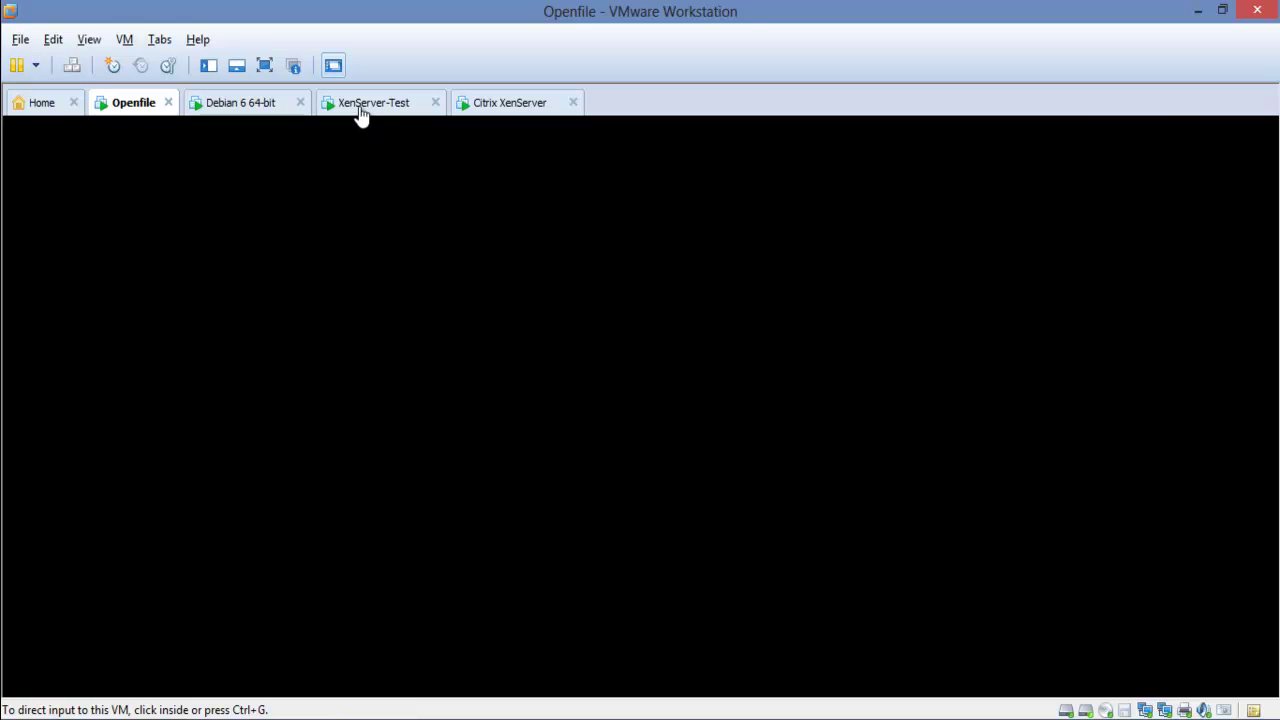
{"action": "left_click", "coordinate": [495, 135]}
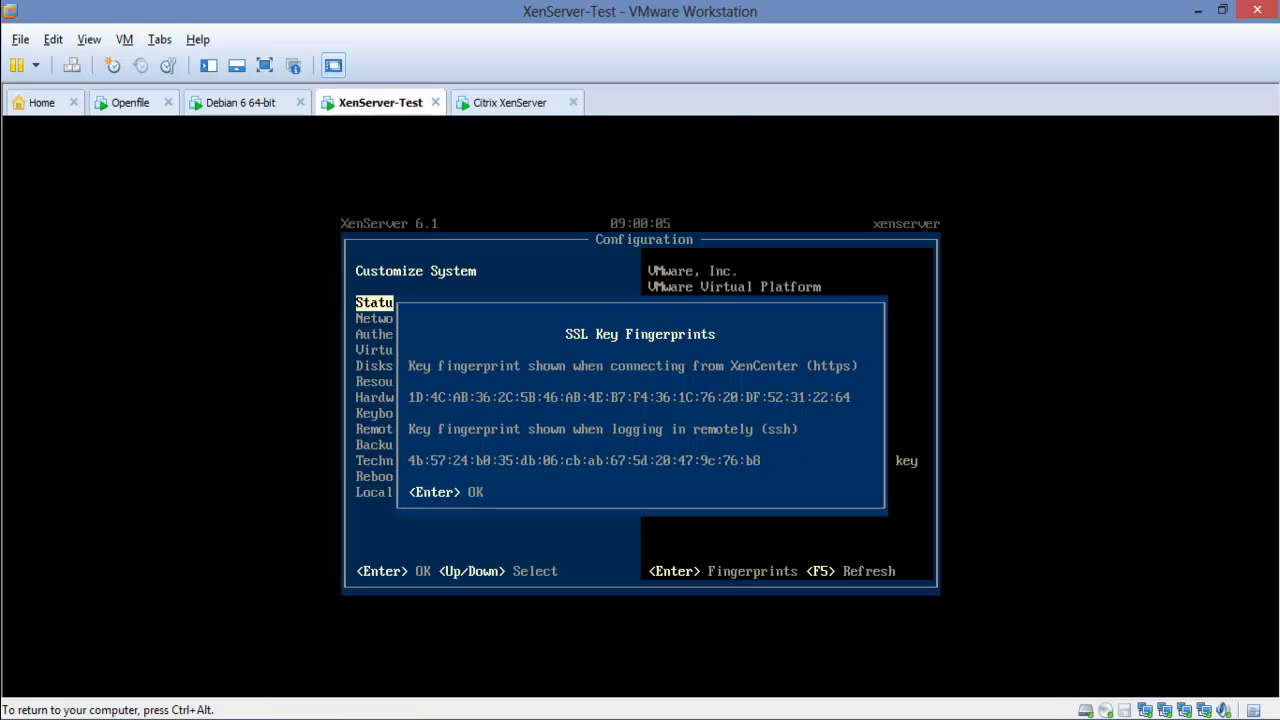
{"action": "key", "text": "Return"}
{"action": "key", "text": "ctrl+alt"}
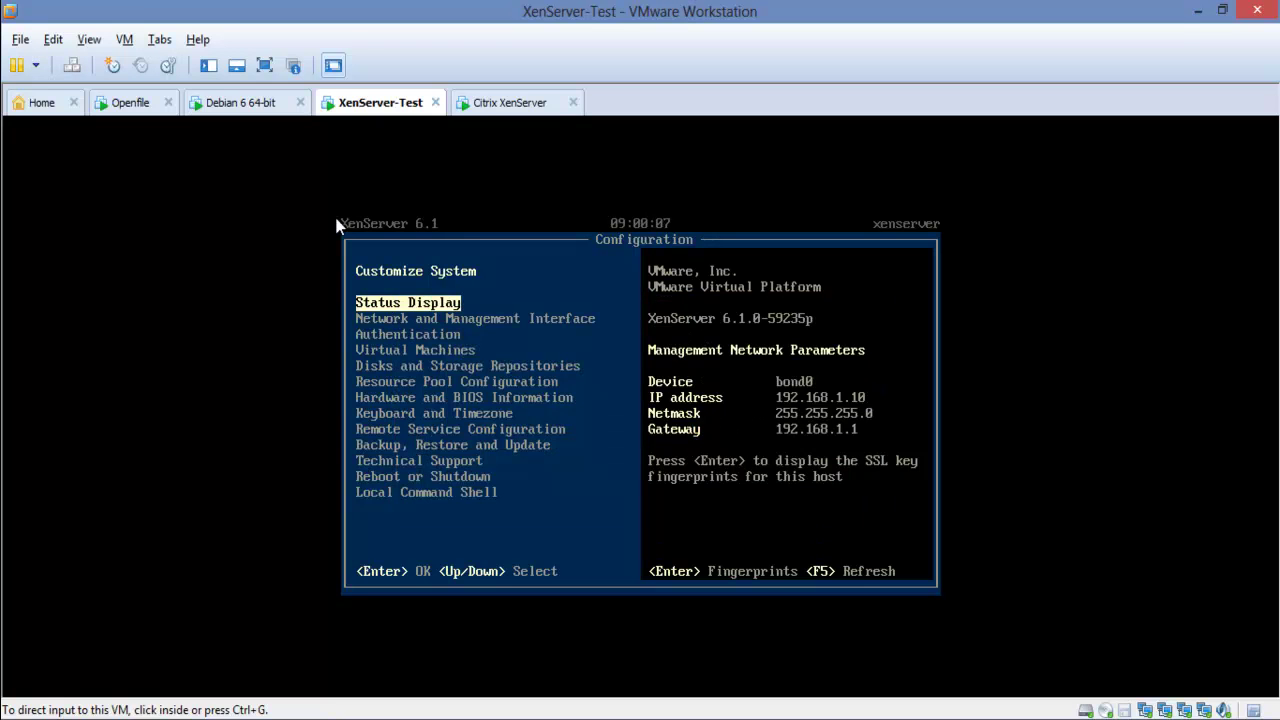
{"action": "left_click", "coordinate": [470, 103]}
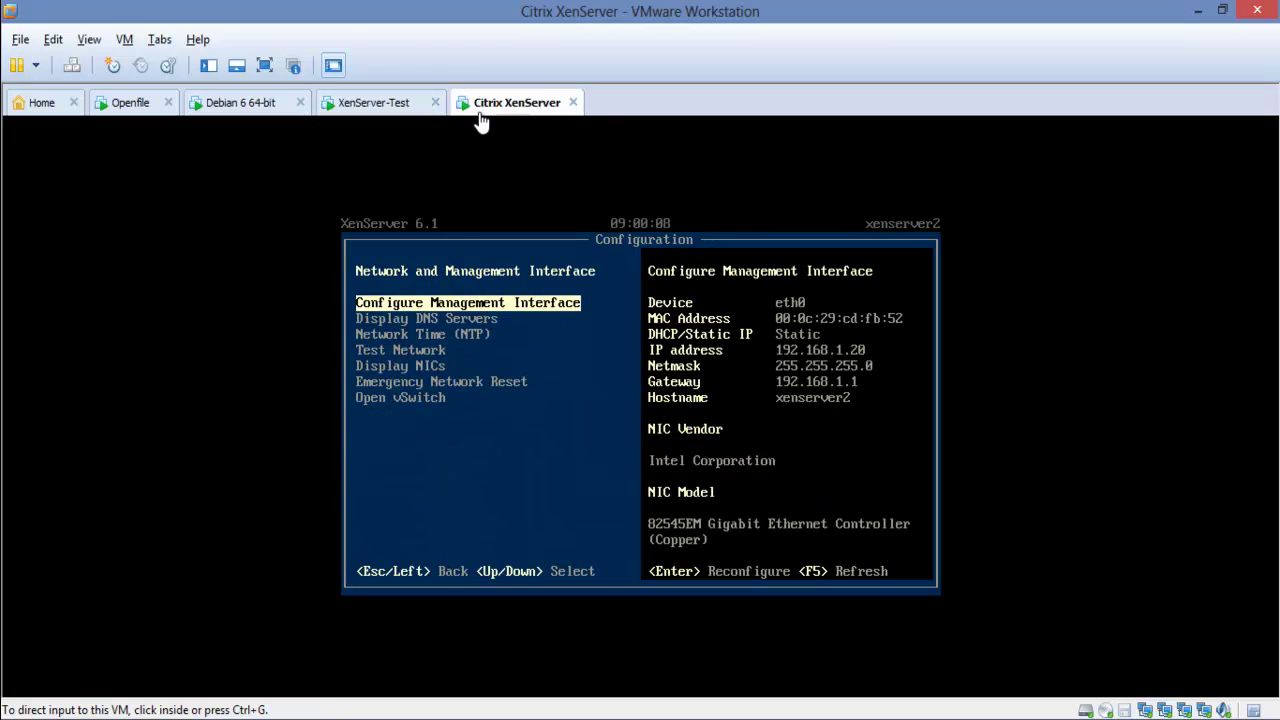
{"action": "left_click", "coordinate": [372, 105]}
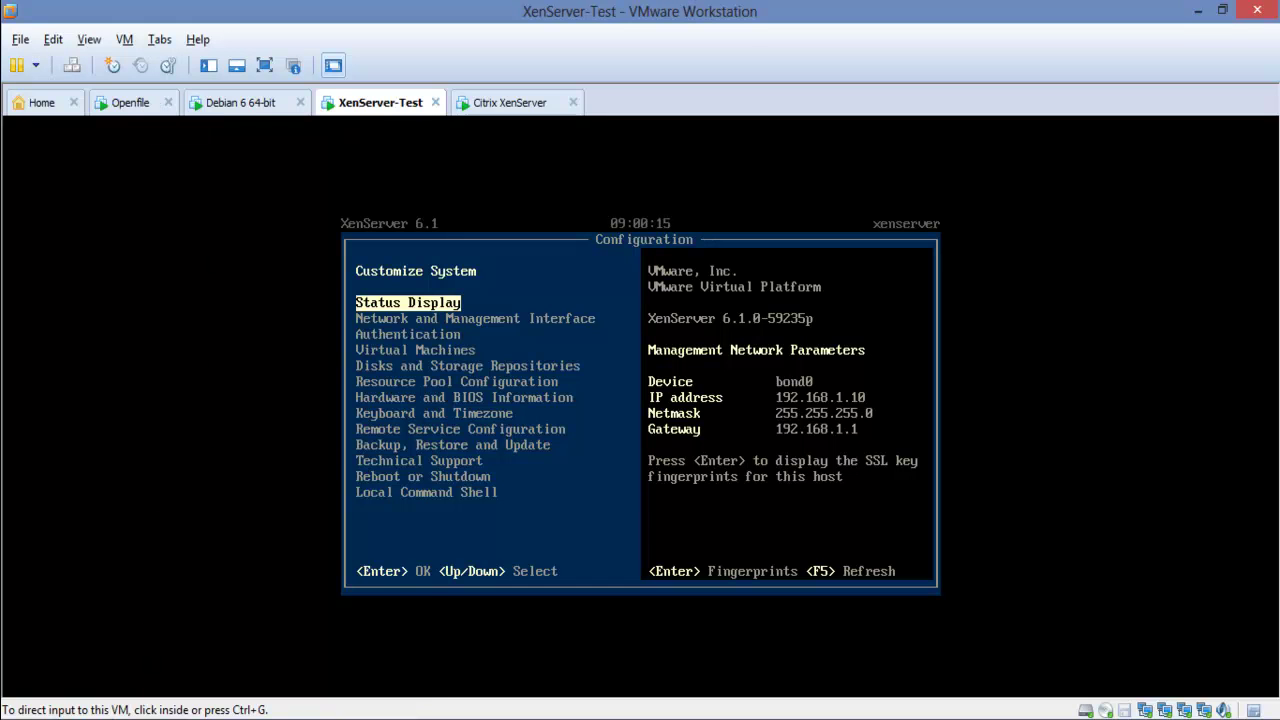
{"action": "left_click", "coordinate": [275, 659]}
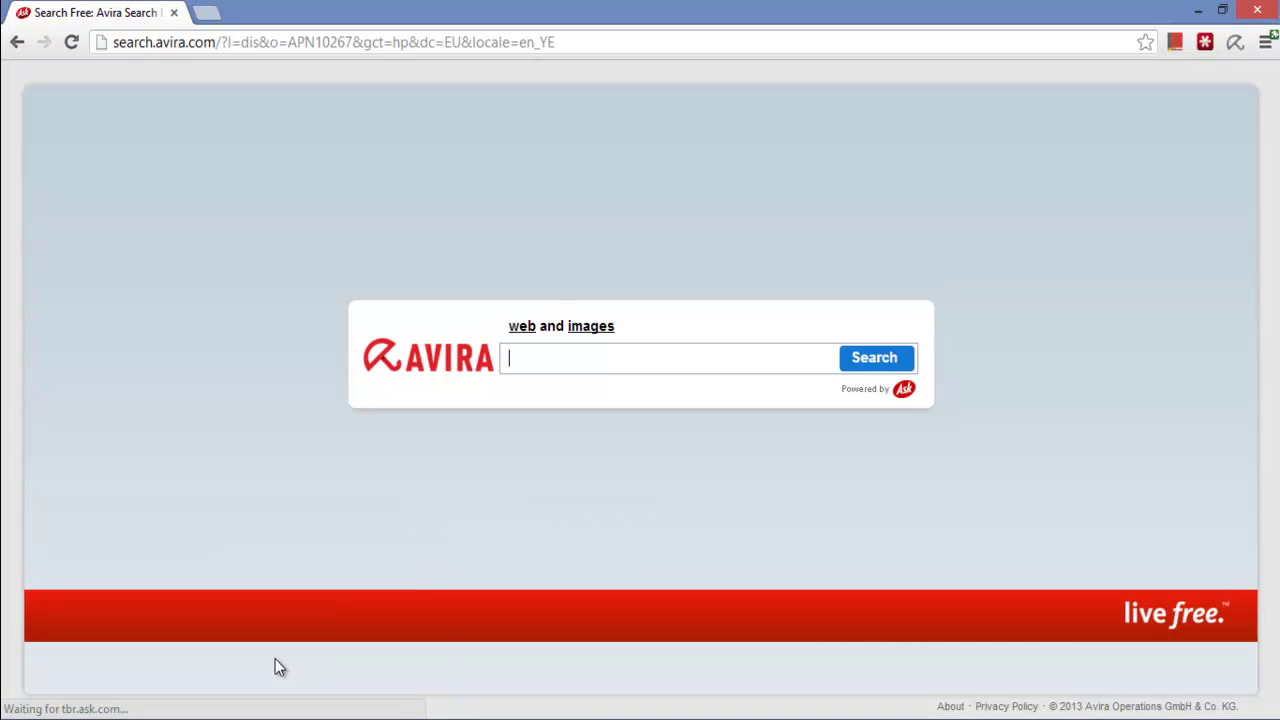
{"action": "left_click", "coordinate": [234, 43]}
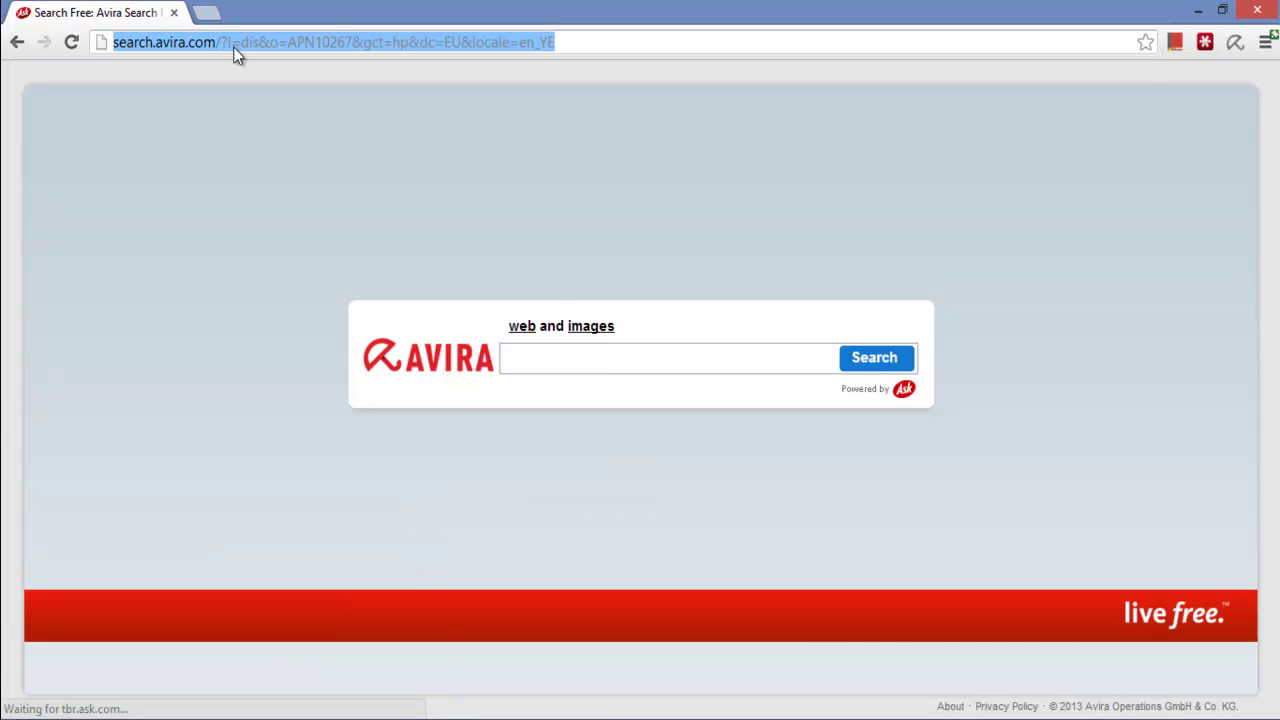
{"action": "type", "text": "192."}
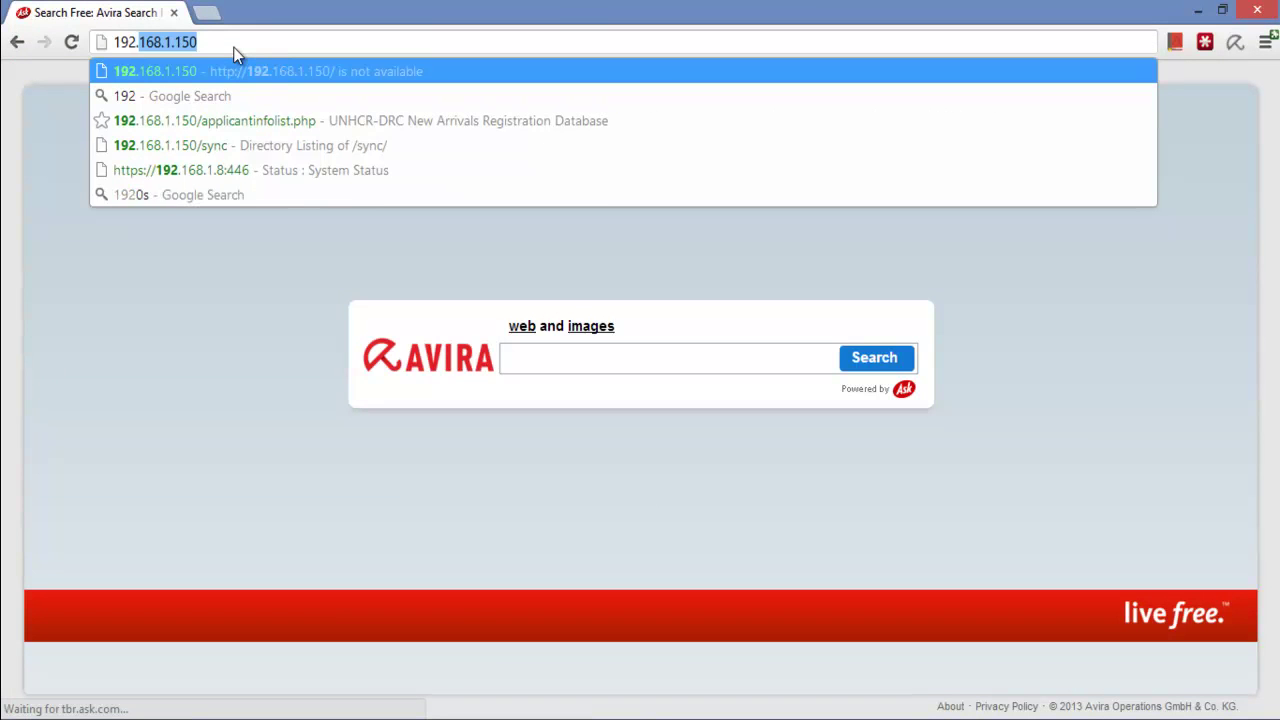
{"action": "type", "text": "168.1.8"}
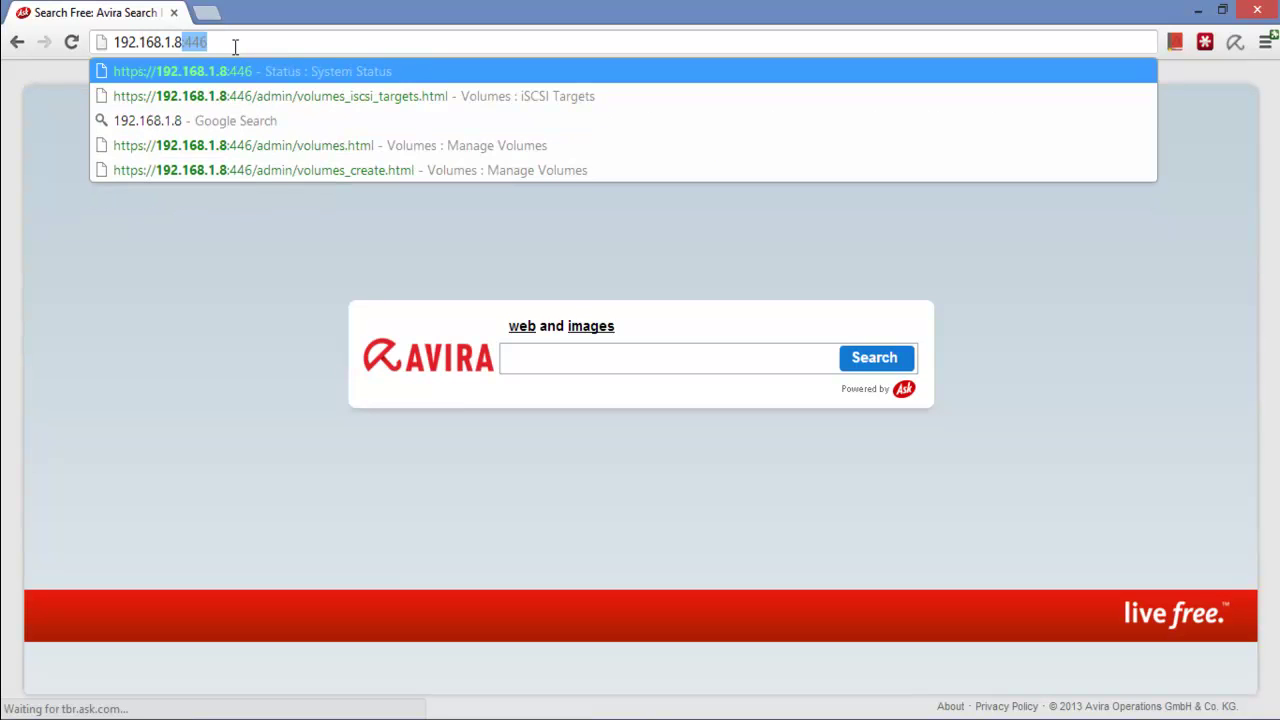
{"action": "key", "text": "Return"}
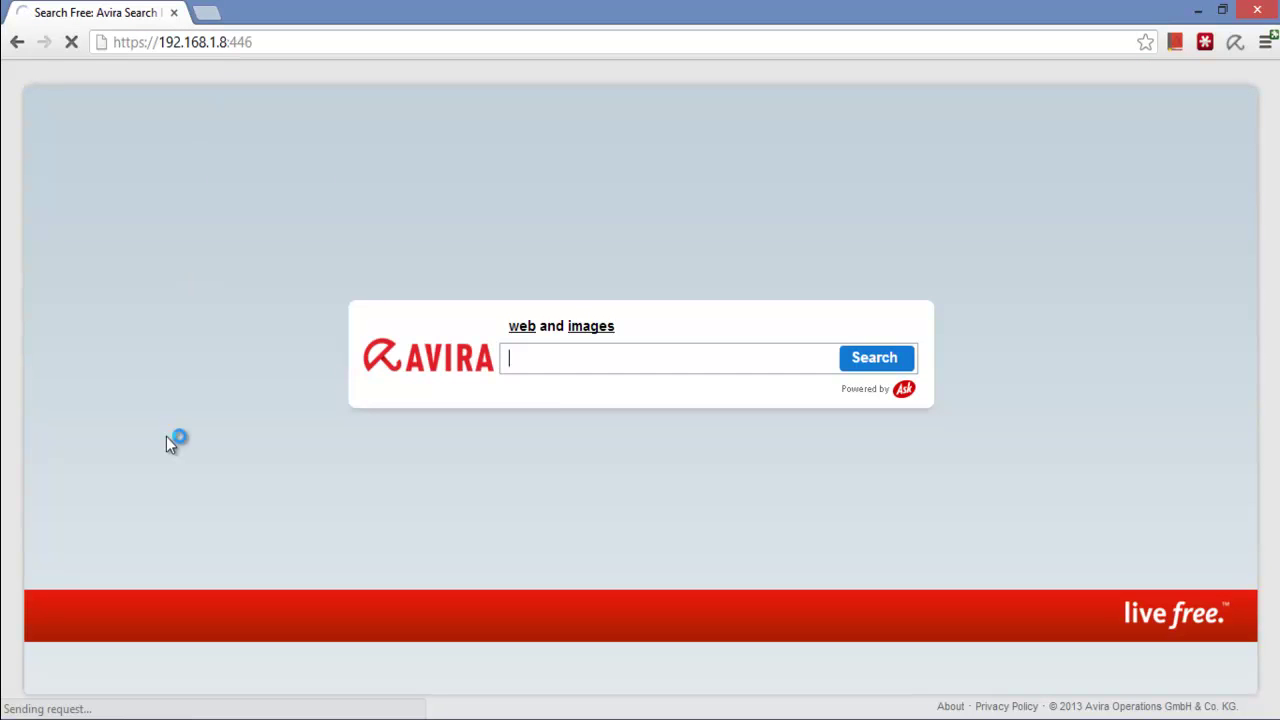
In VMware Workstation, place the Openfile machine after Debian 6 64-bit and compare the web administration addresses on both consoles.
{"action": "mouse_move", "coordinate": [321, 645]}
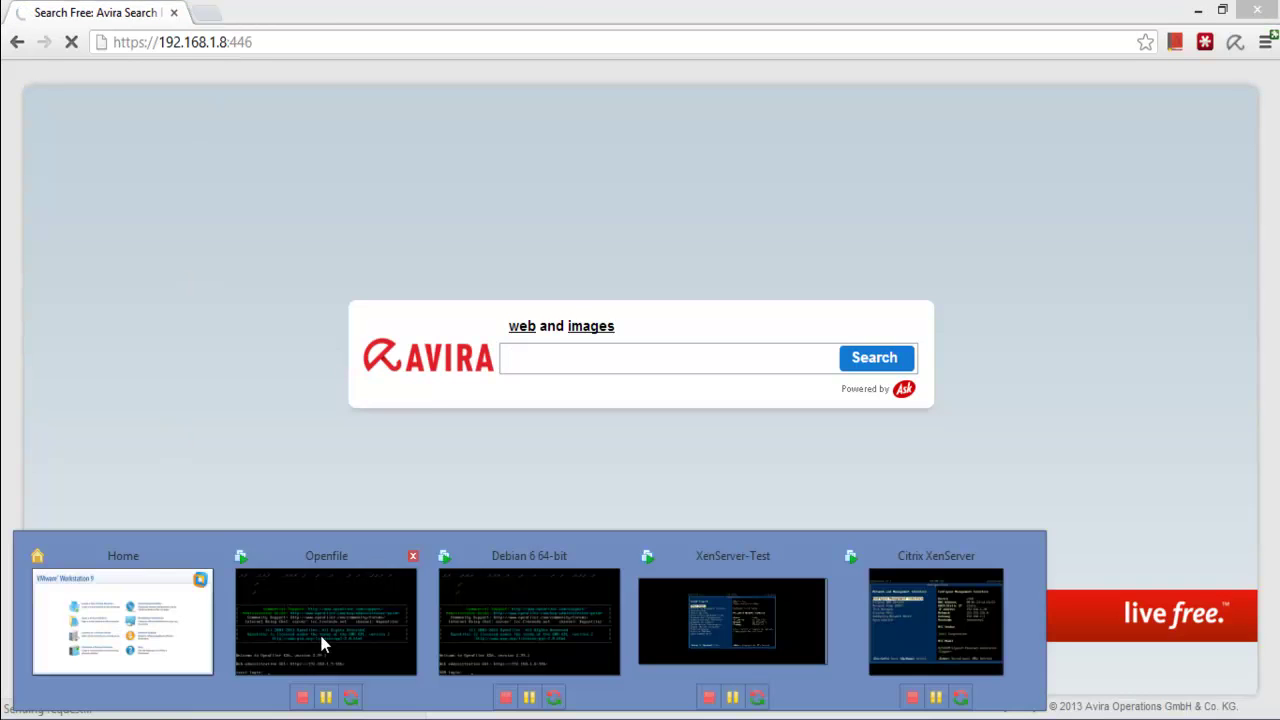
{"action": "left_click", "coordinate": [459, 640]}
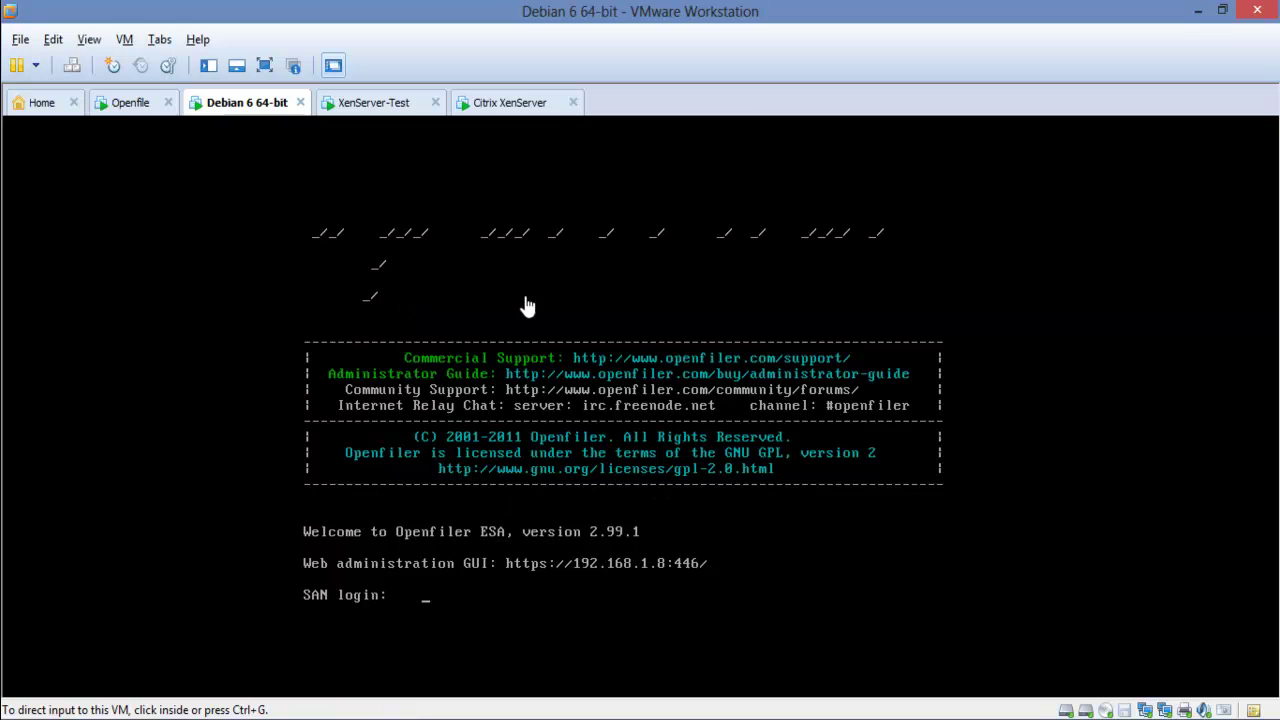
{"action": "left_click", "coordinate": [128, 102]}
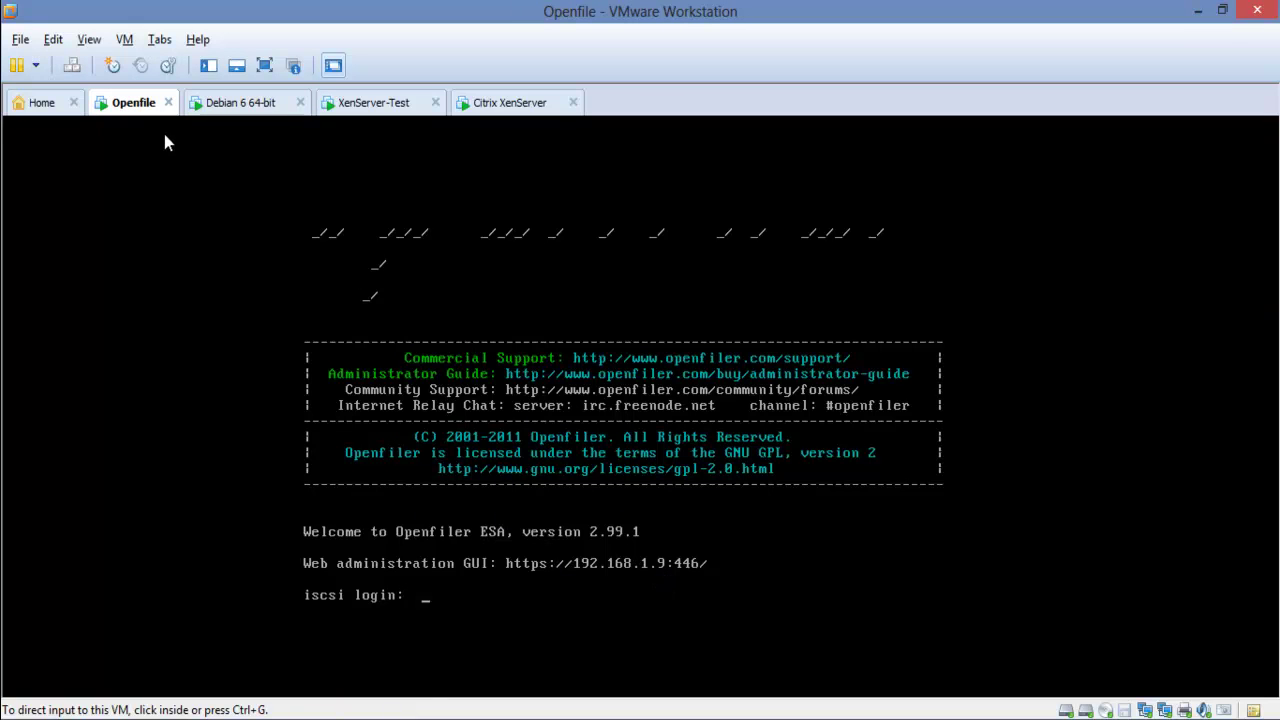
{"action": "left_click_drag", "start_coordinate": [140, 104], "coordinate": [268, 104]}
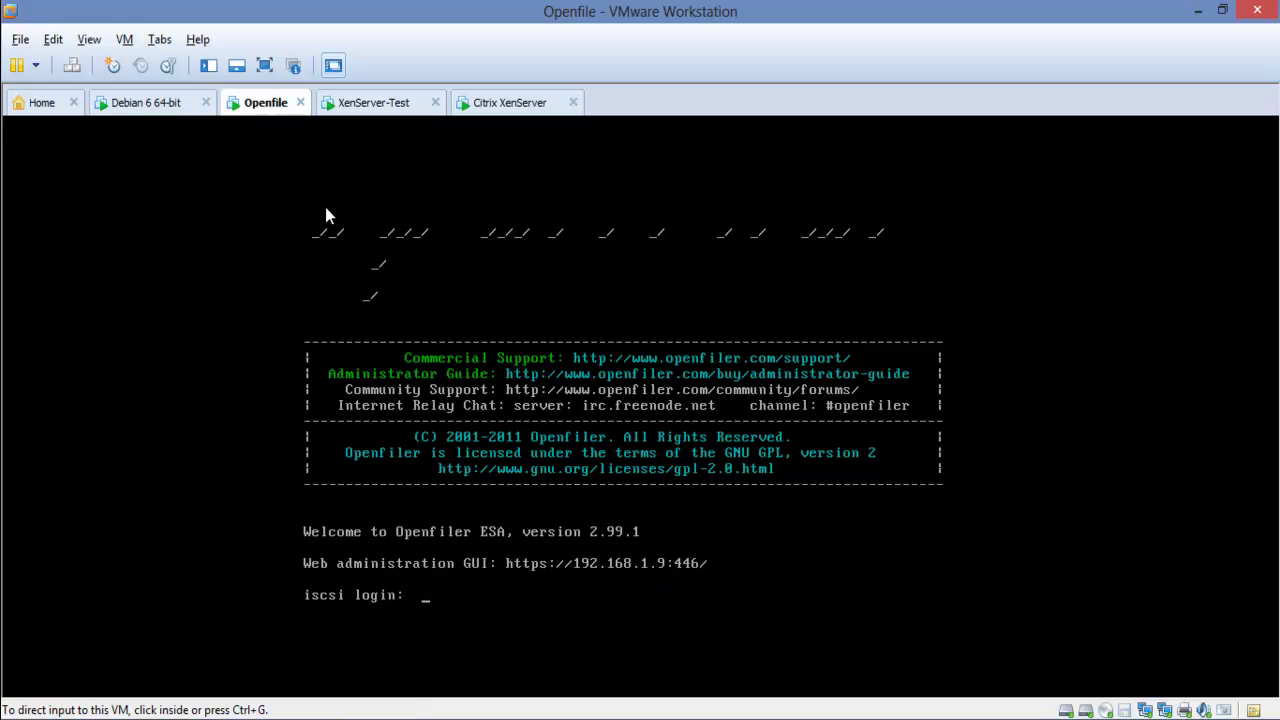
{"action": "left_click", "coordinate": [160, 106]}
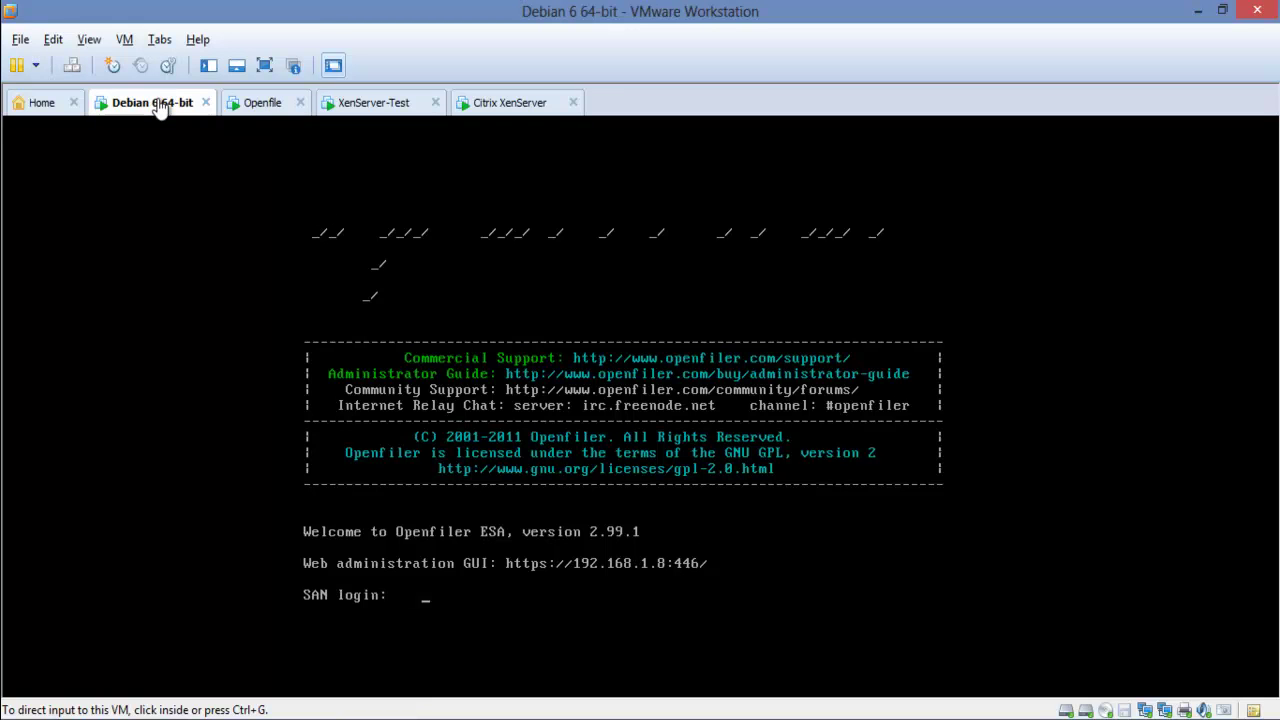
{"action": "left_click", "coordinate": [252, 104]}
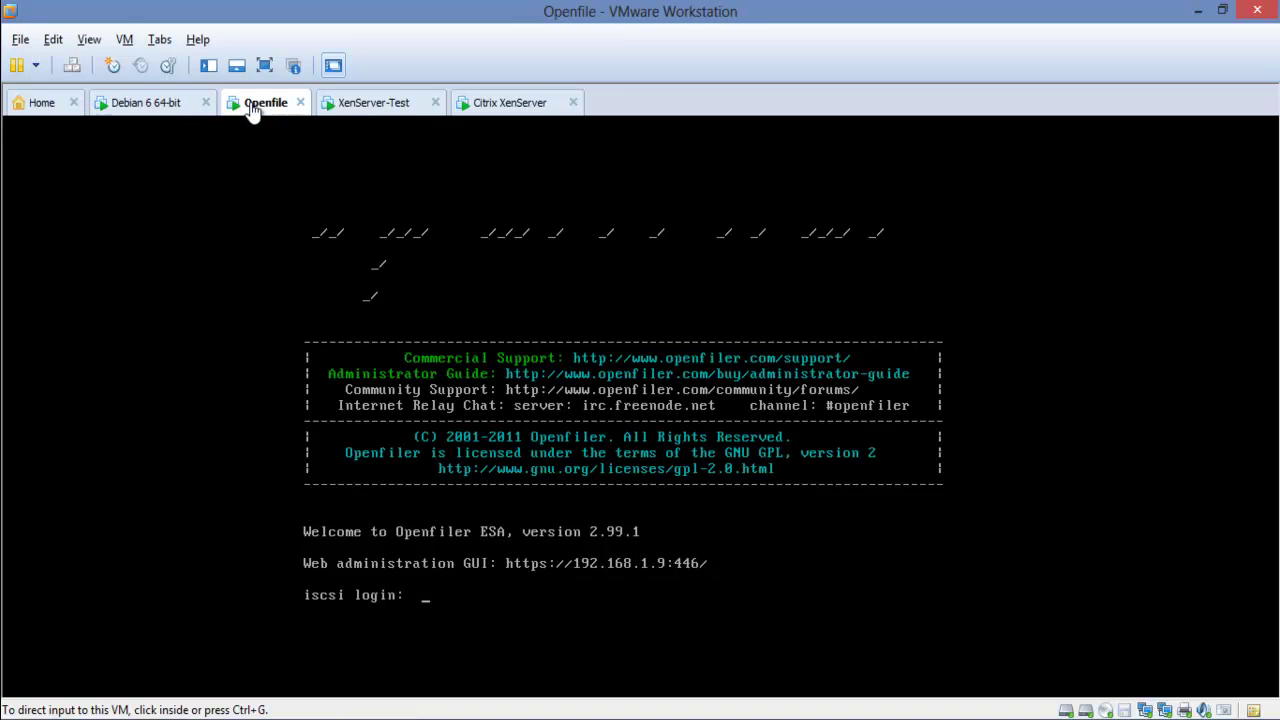
{"action": "left_click", "coordinate": [150, 112]}
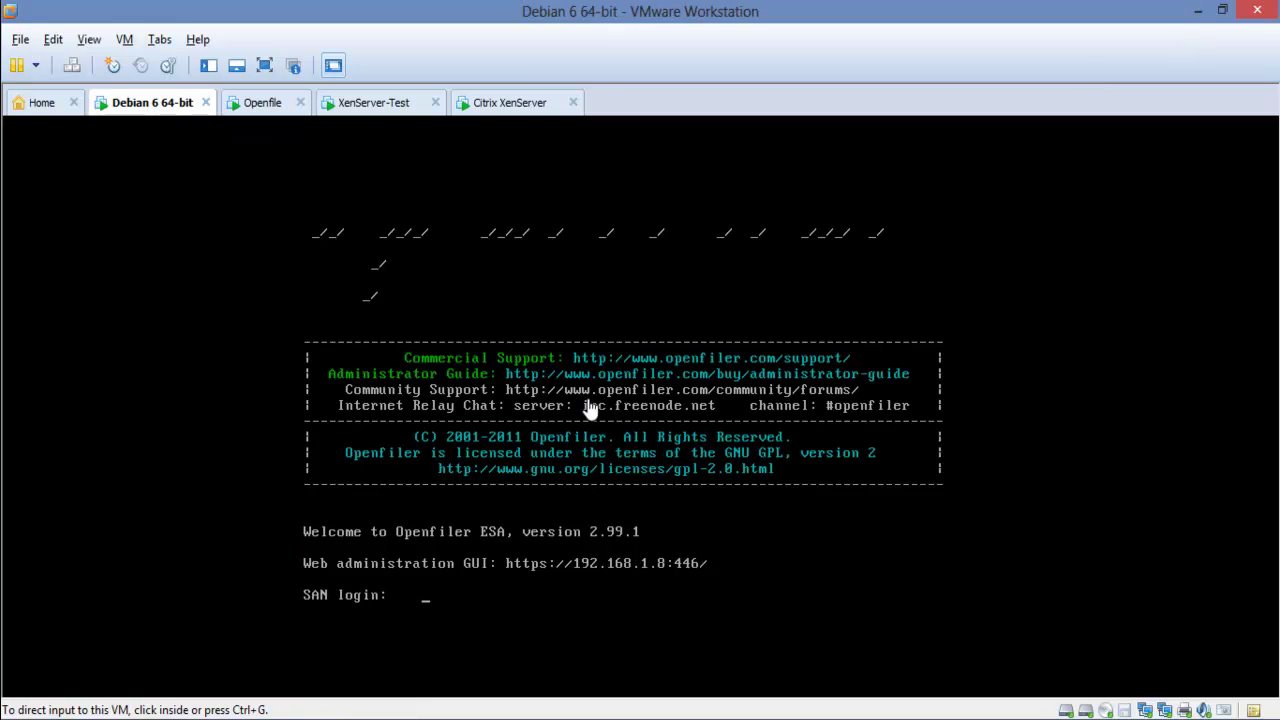
Switch back to the Openfiler page in Chrome, enter the storage device administration and view its network configuration.
{"action": "mouse_move", "coordinate": [136, 712]}
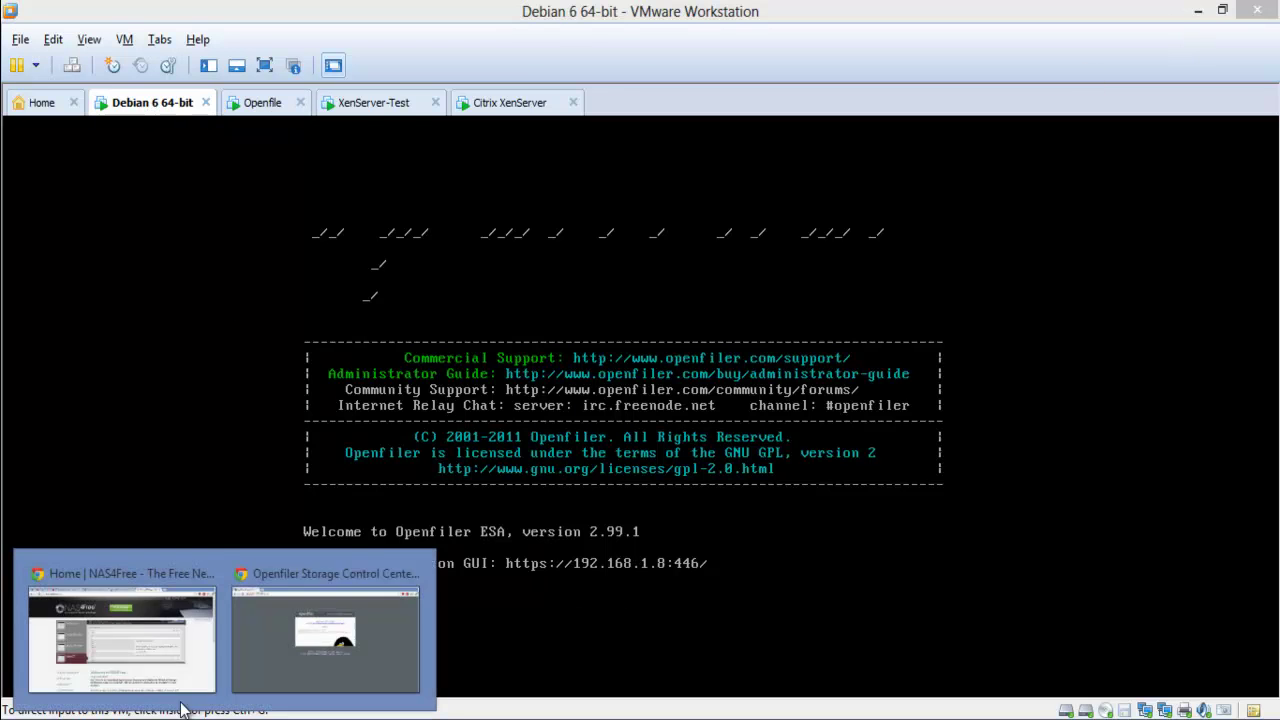
{"action": "left_click", "coordinate": [355, 643]}
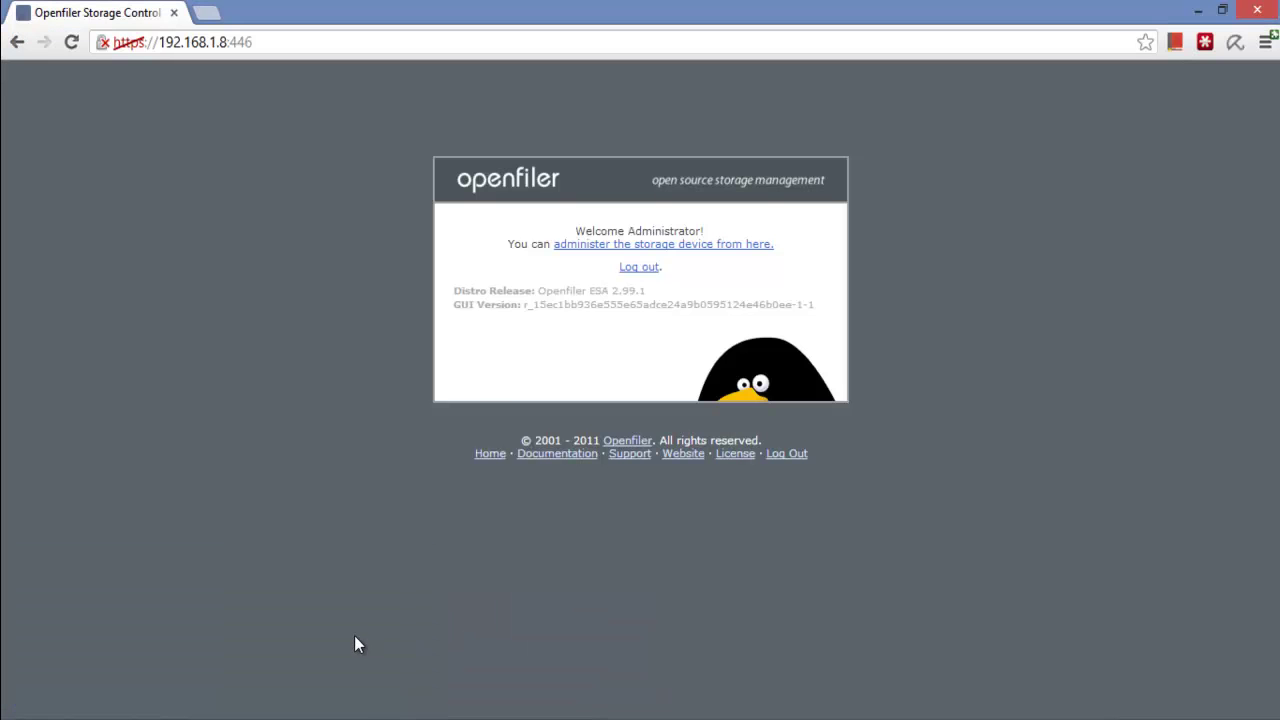
{"action": "left_click", "coordinate": [589, 246]}
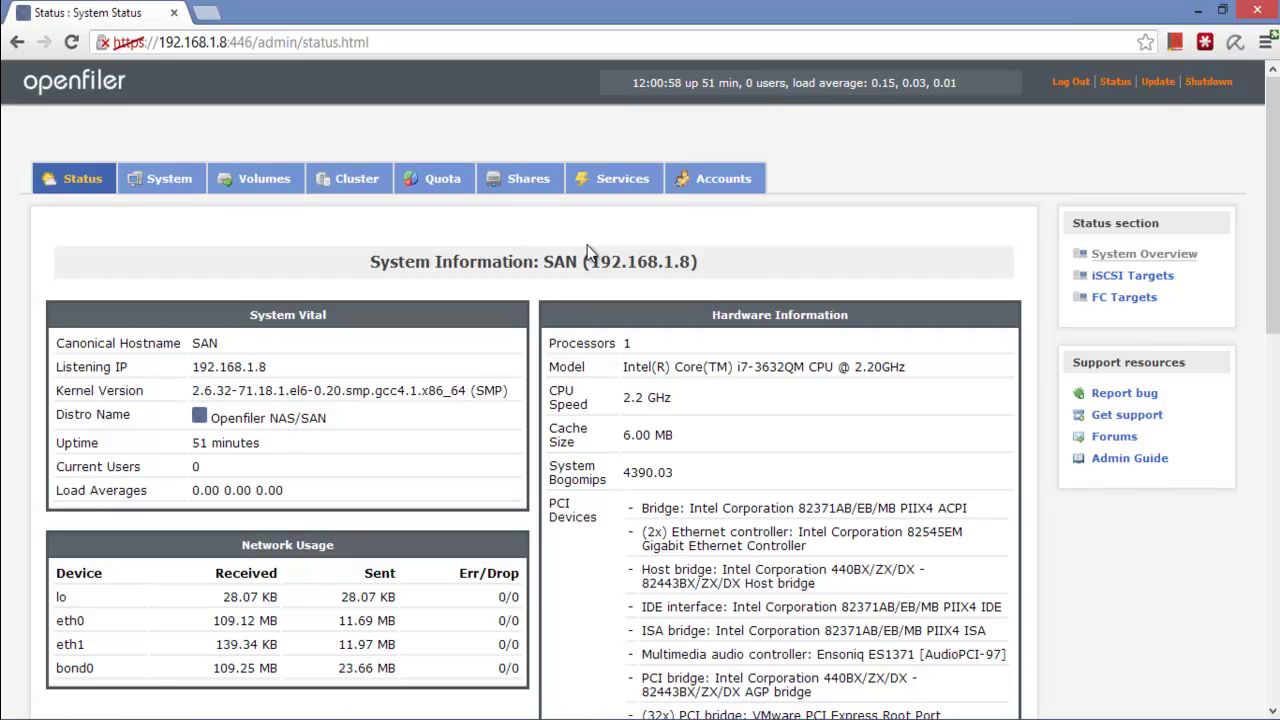
{"action": "left_click", "coordinate": [166, 185]}
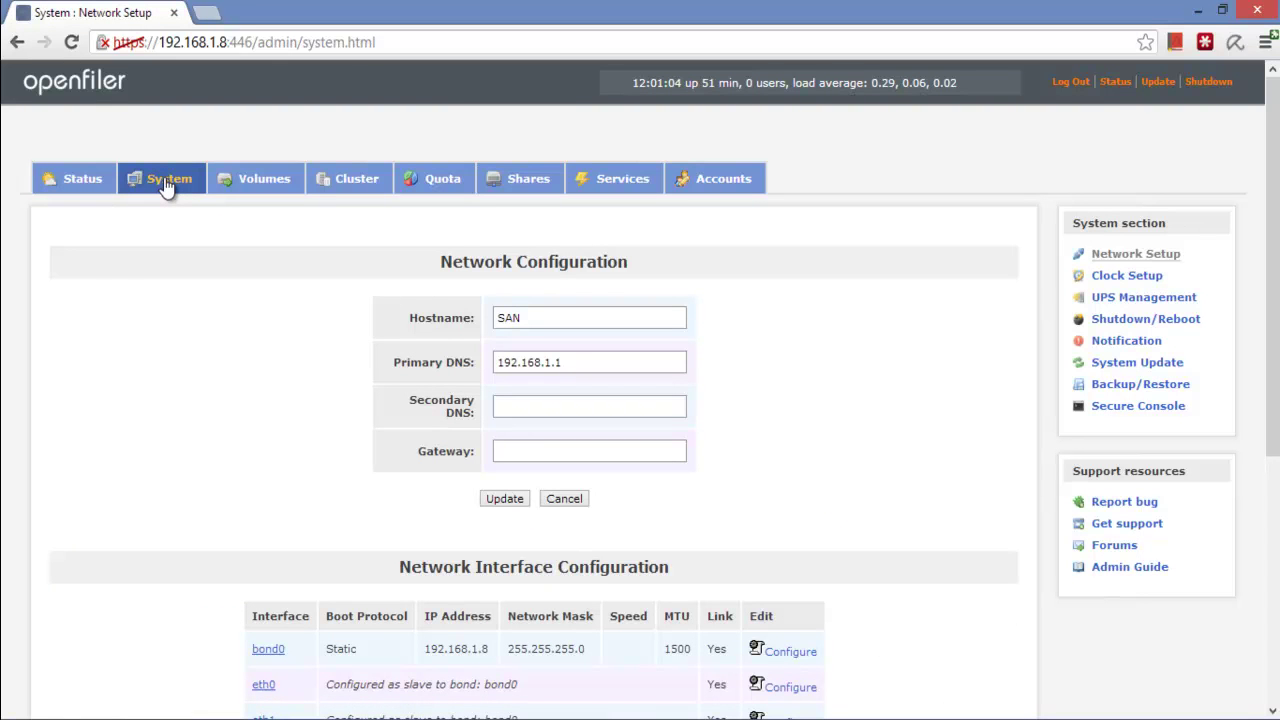
{"action": "left_click", "coordinate": [548, 318]}
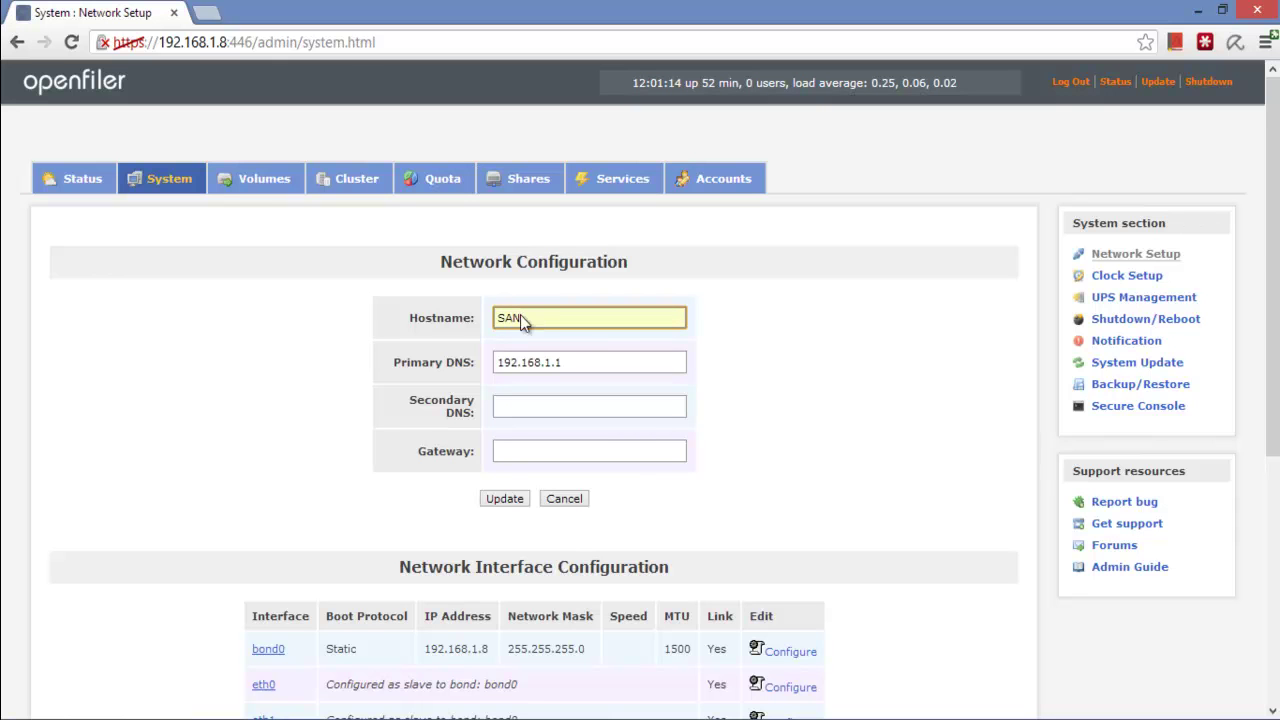
Open the volume management and display the volumes in the iscsi volume group.
{"action": "left_click", "coordinate": [268, 186]}
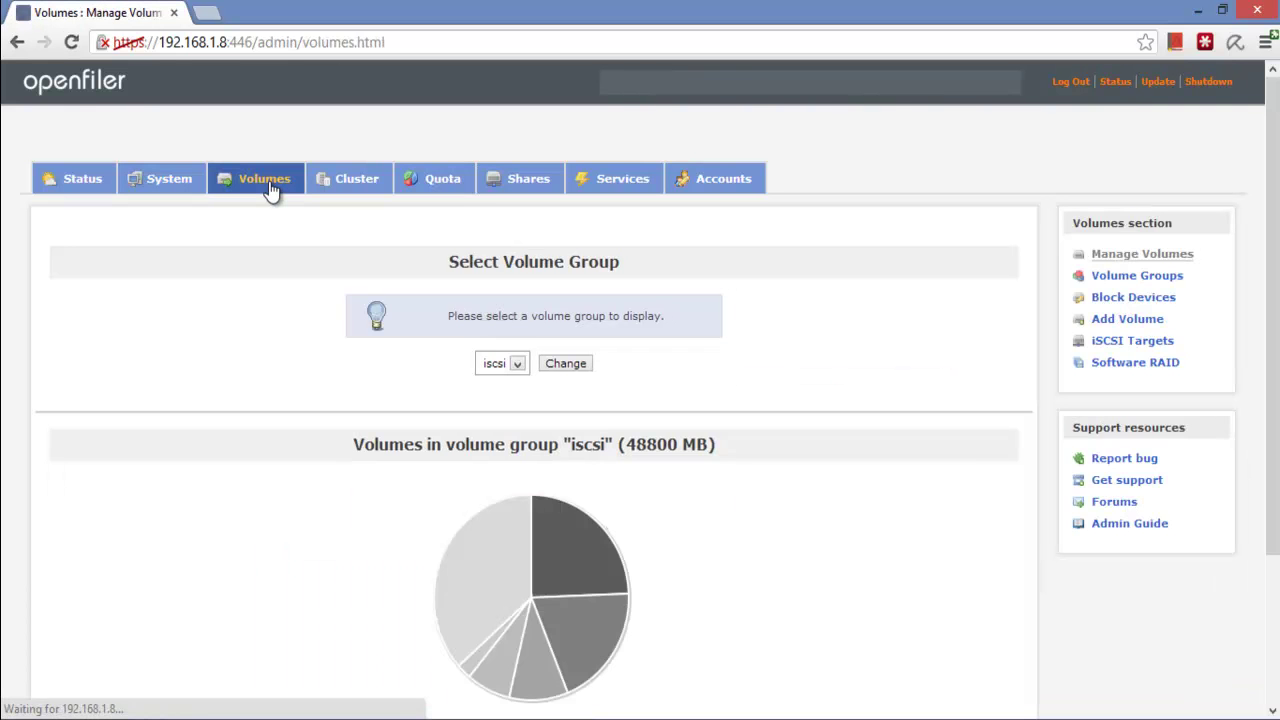
{"action": "left_click", "coordinate": [519, 362]}
{"action": "left_click", "coordinate": [519, 361]}
{"action": "left_click", "coordinate": [419, 511]}
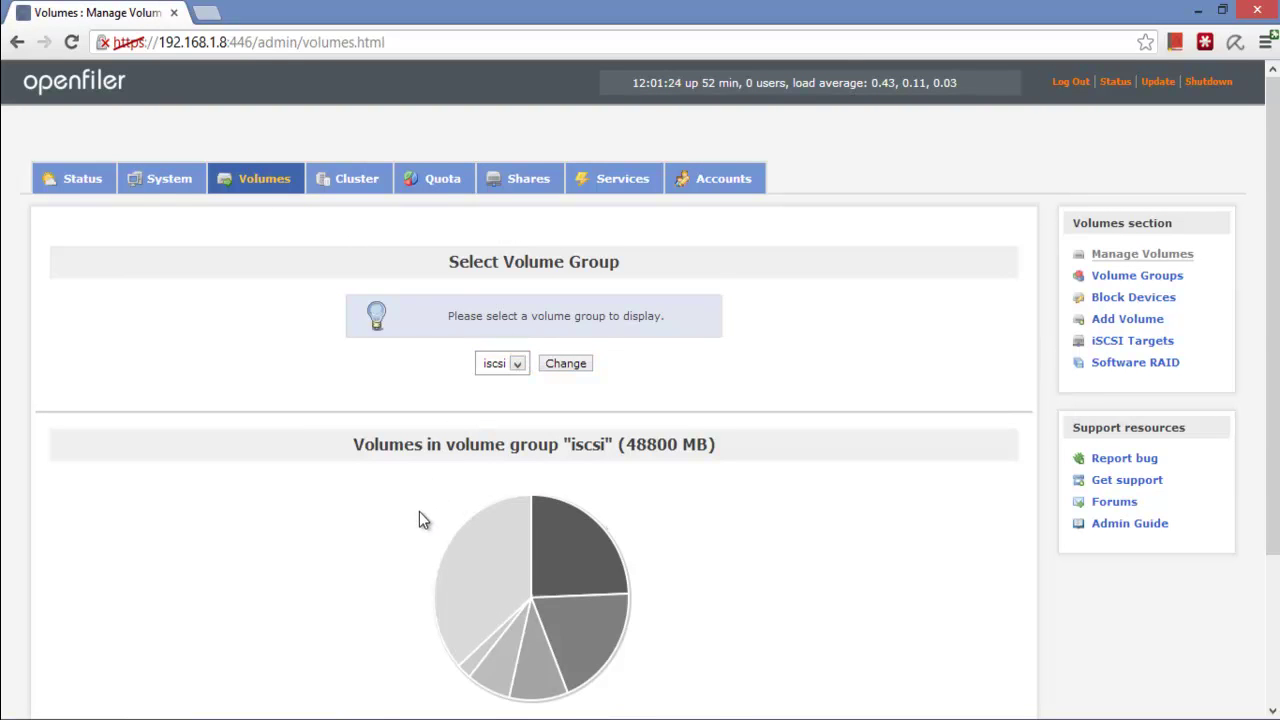
{"action": "scroll", "coordinate": [419, 511], "scroll_direction": "down", "scroll_amount": 3}
{"action": "scroll", "coordinate": [421, 519], "scroll_direction": "up", "scroll_amount": 3}
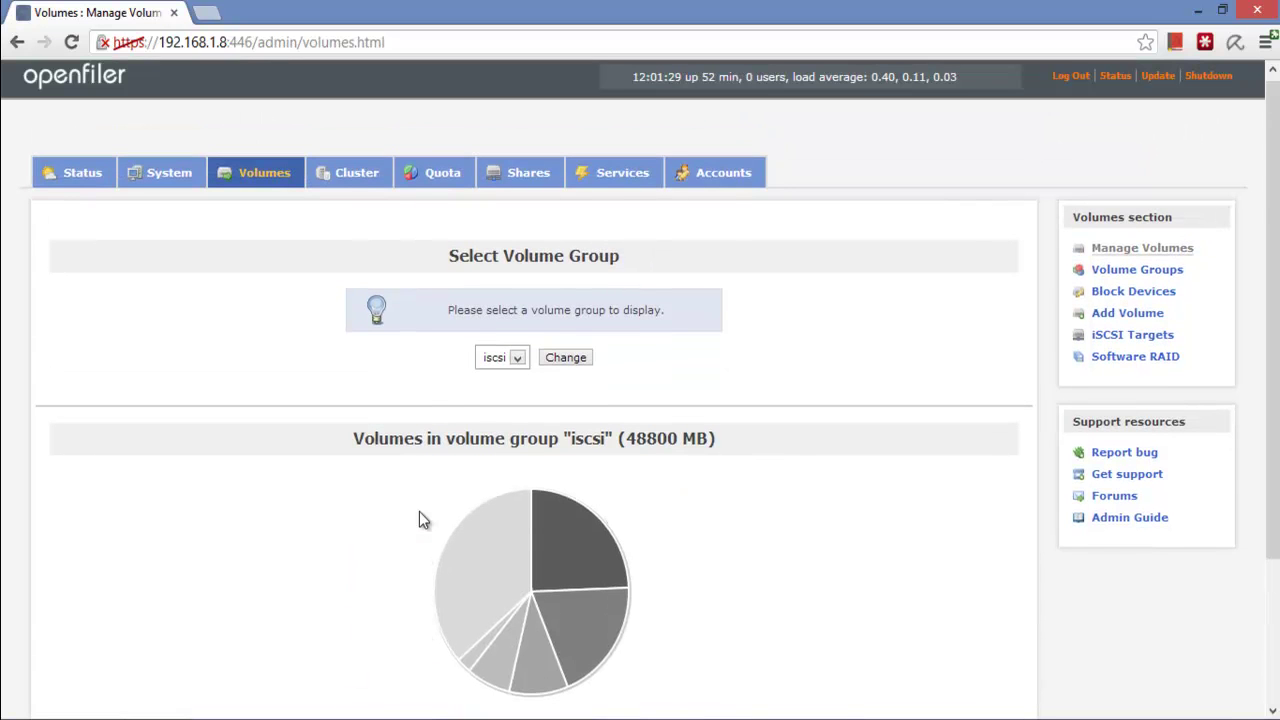
{"action": "left_click", "coordinate": [558, 360]}
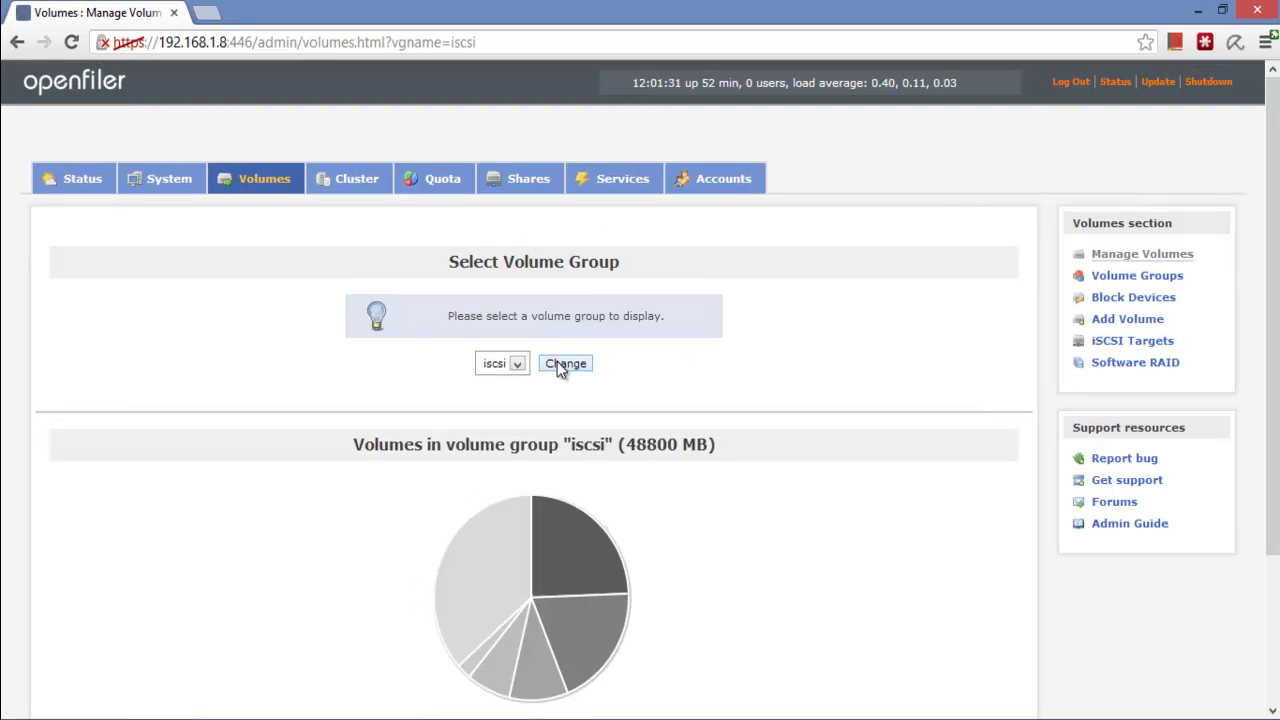
Open the form for adding a volume to the iscsi volume group and go to the volume name.
{"action": "left_click", "coordinate": [1112, 320]}
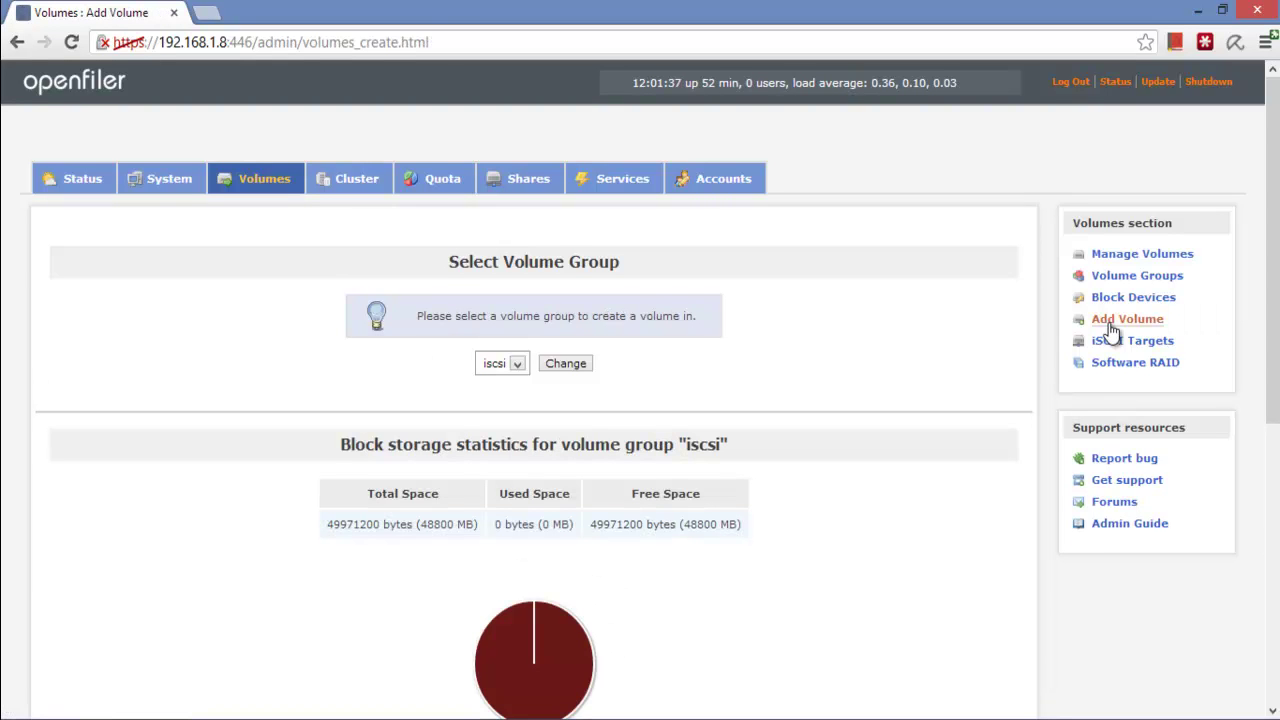
{"action": "scroll", "coordinate": [1110, 325], "scroll_direction": "down", "scroll_amount": 5}
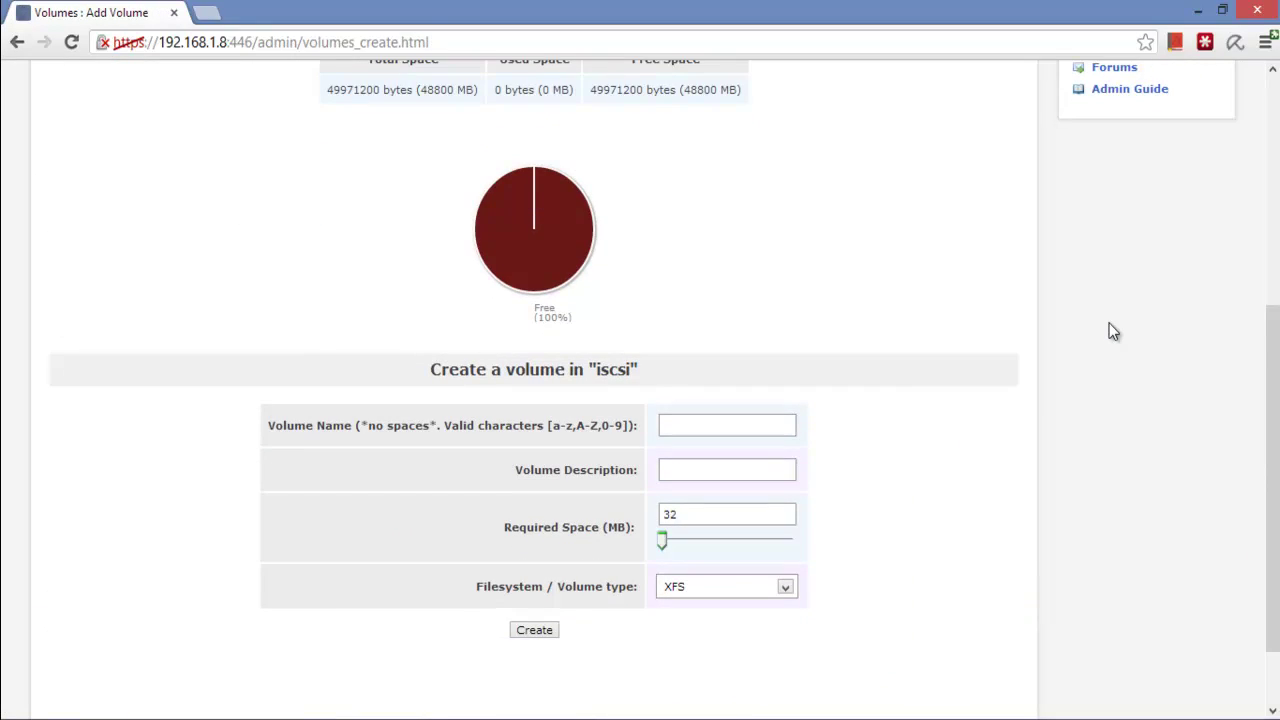
{"action": "left_click", "coordinate": [748, 427]}
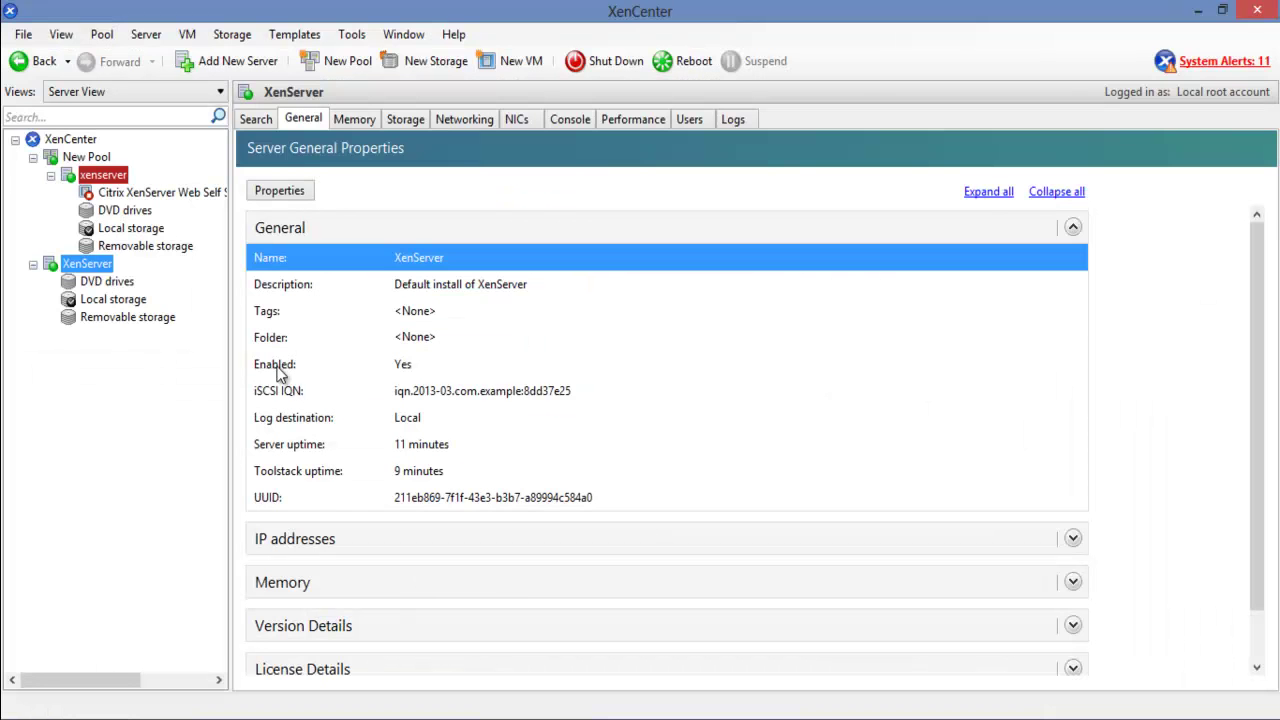
In XenCenter, examine the storage types offered for a new storage repository on XenServer, then dismiss the wizard.
{"action": "left_click", "coordinate": [406, 124]}
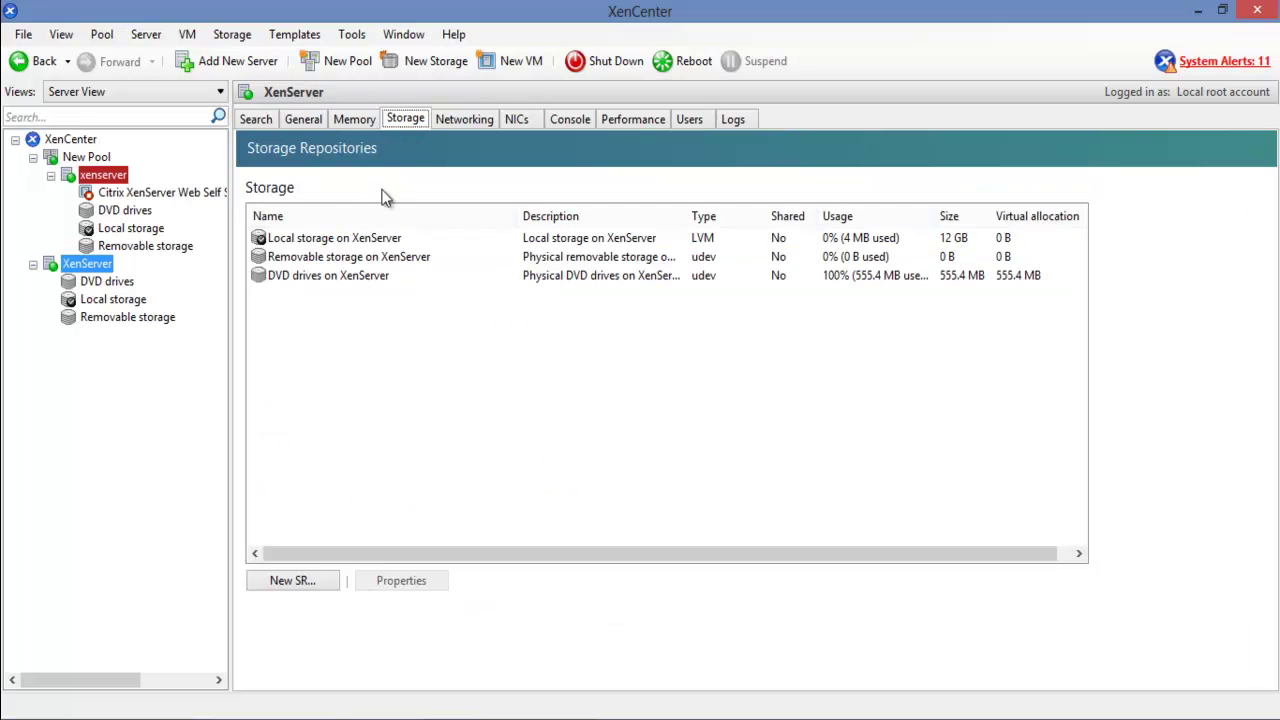
{"action": "left_click", "coordinate": [283, 586]}
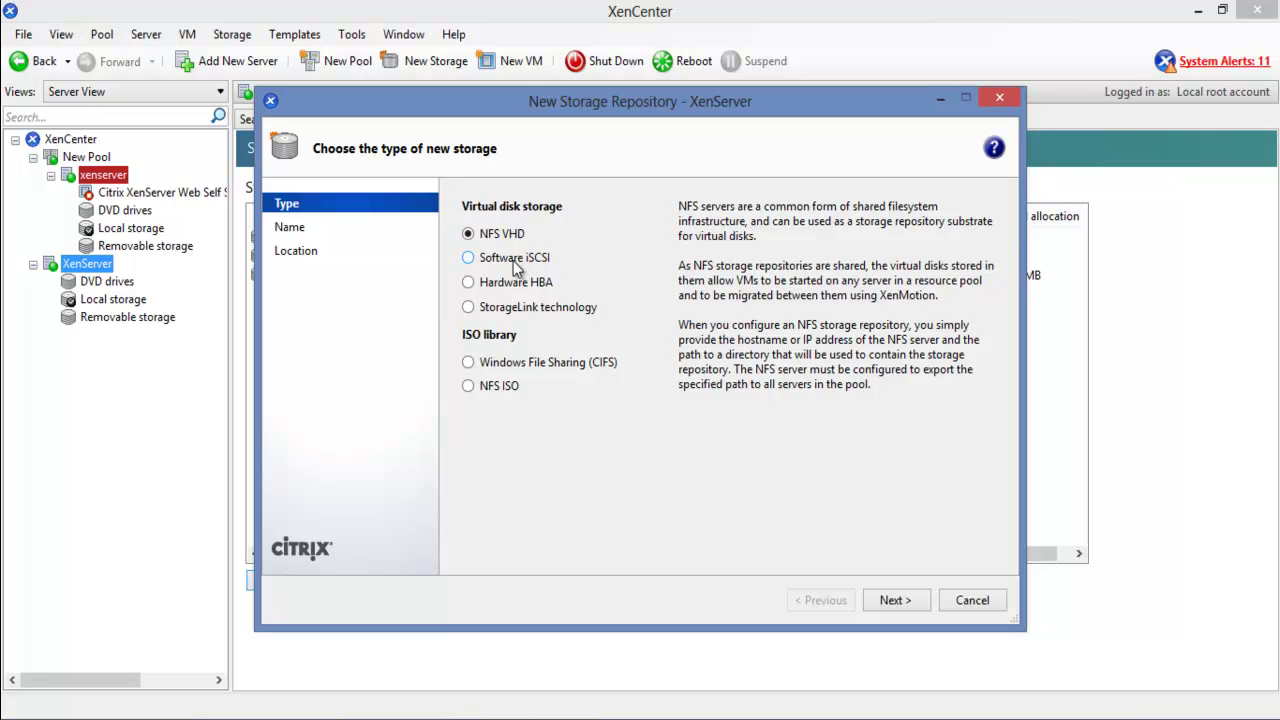
{"action": "left_click", "coordinate": [962, 600]}
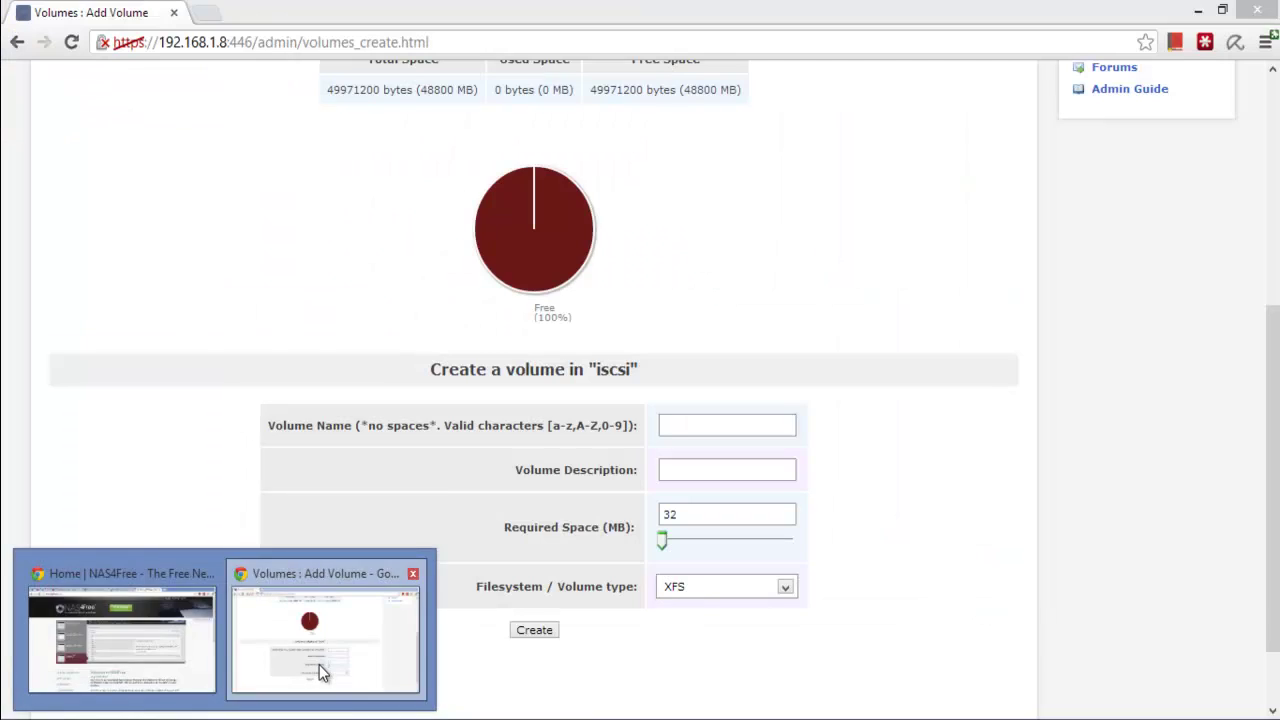
Switch back to the Openfiler volume form in Chrome and enter NFSVDI as the volume name.
{"action": "left_click", "coordinate": [319, 664]}
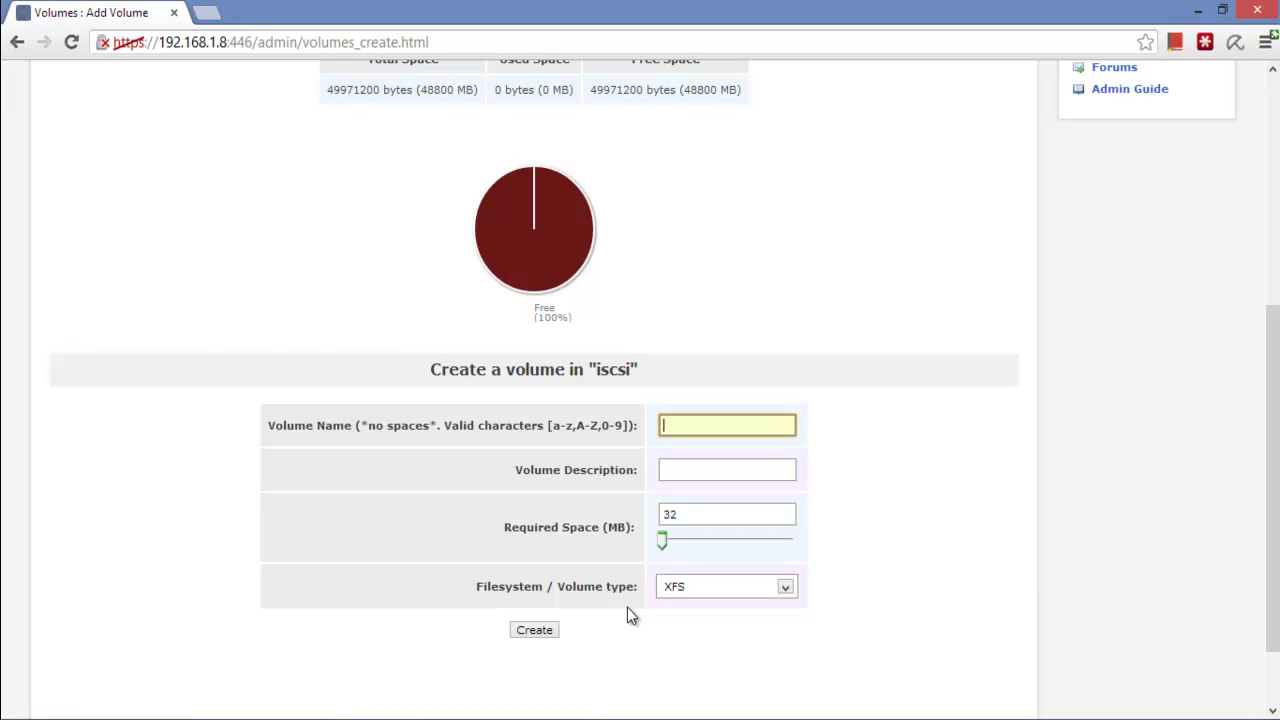
{"action": "type", "text": "NFSVDI"}
{"action": "key", "text": "Left"}
{"action": "key", "text": "Left"}
{"action": "key", "text": "Left"}
{"action": "type", "text": "_"}
{"action": "key", "text": "BackSpace"}
Enter NFSVMxenserver1 as the volume description.
{"action": "left_click_drag", "start_coordinate": [736, 427], "coordinate": [620, 448]}
{"action": "key", "text": "ctrl+c"}
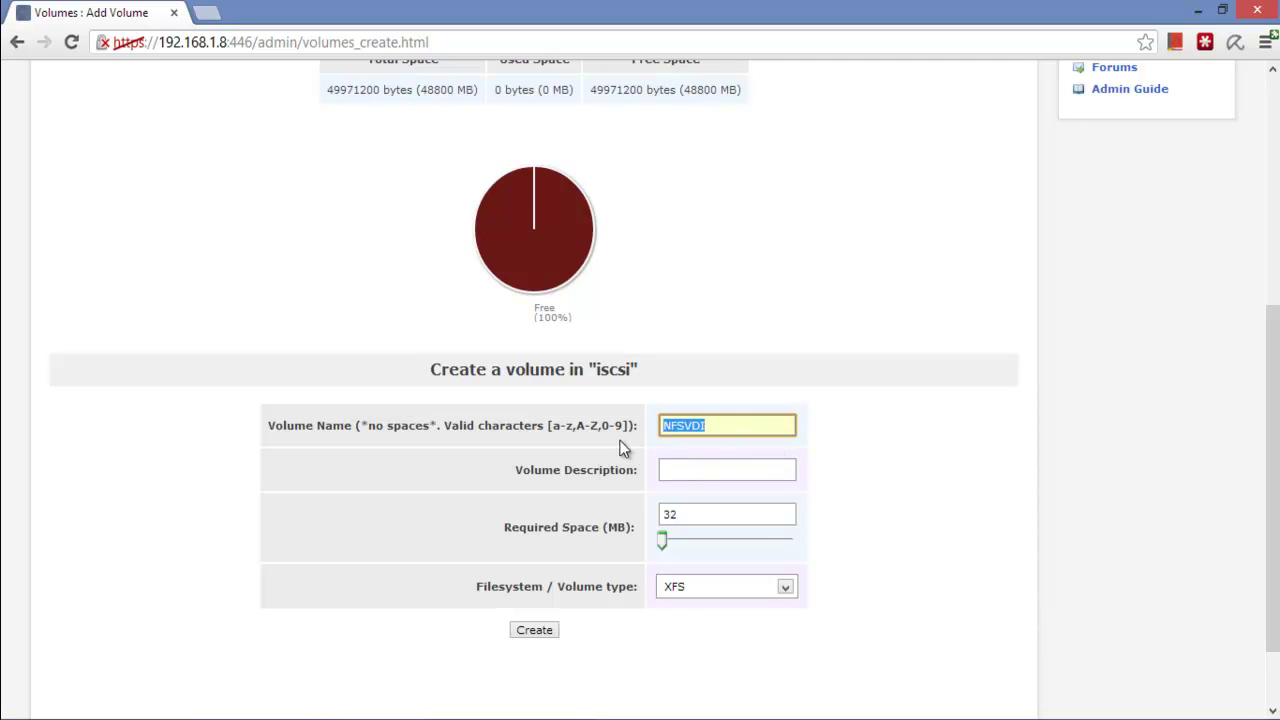
{"action": "left_click", "coordinate": [700, 471]}
{"action": "key", "text": "ctrl+v"}
{"action": "key", "text": "BackSpace"}
{"action": "key", "text": "BackSpace"}
{"action": "key", "text": "BackSpace"}
{"action": "key", "text": "BackSpace"}
{"action": "key", "text": "BackSpace"}
{"action": "key", "text": "BackSpace"}
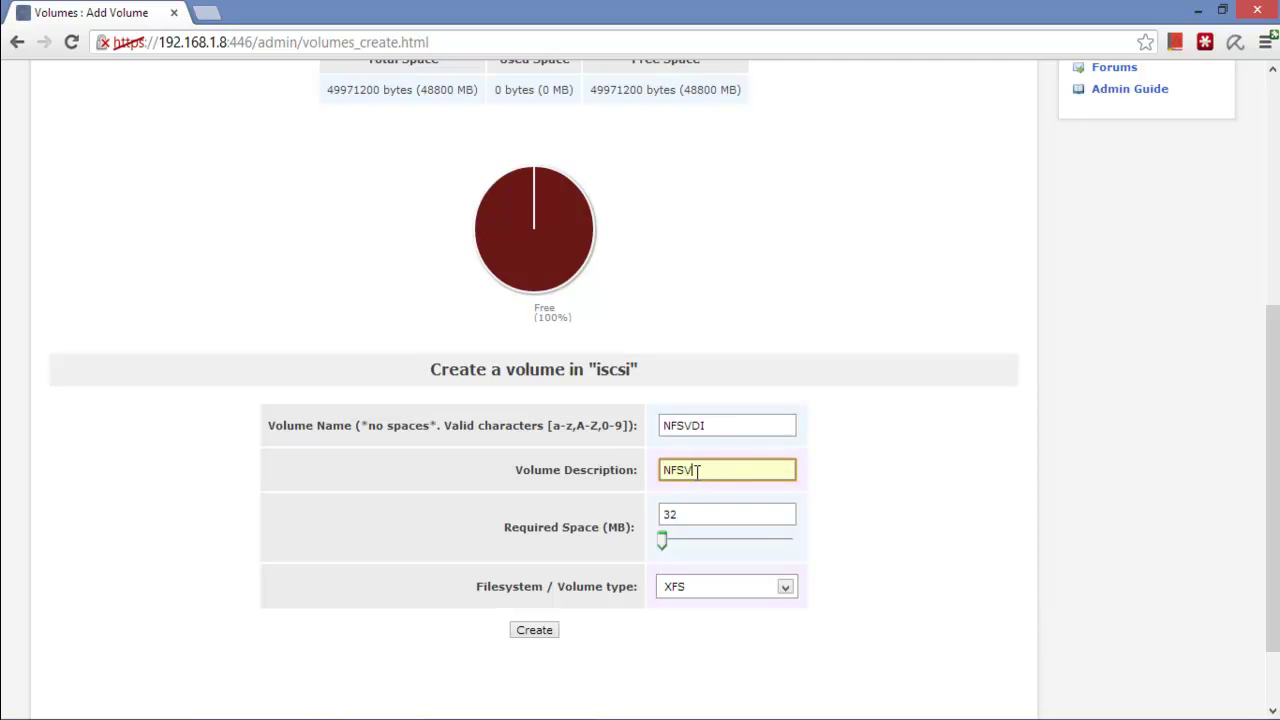
{"action": "type", "text": "NFS "}
{"action": "type", "text": "VDI"}
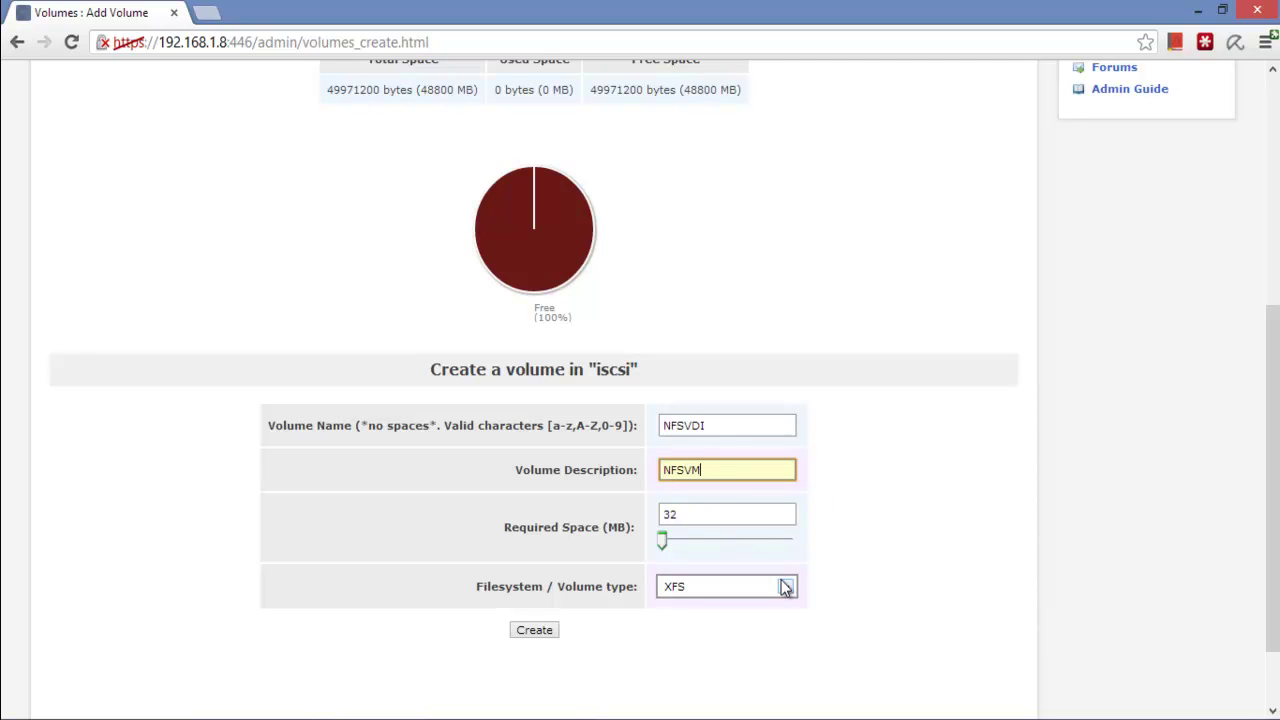
{"action": "type", "text": "xenserver1"}
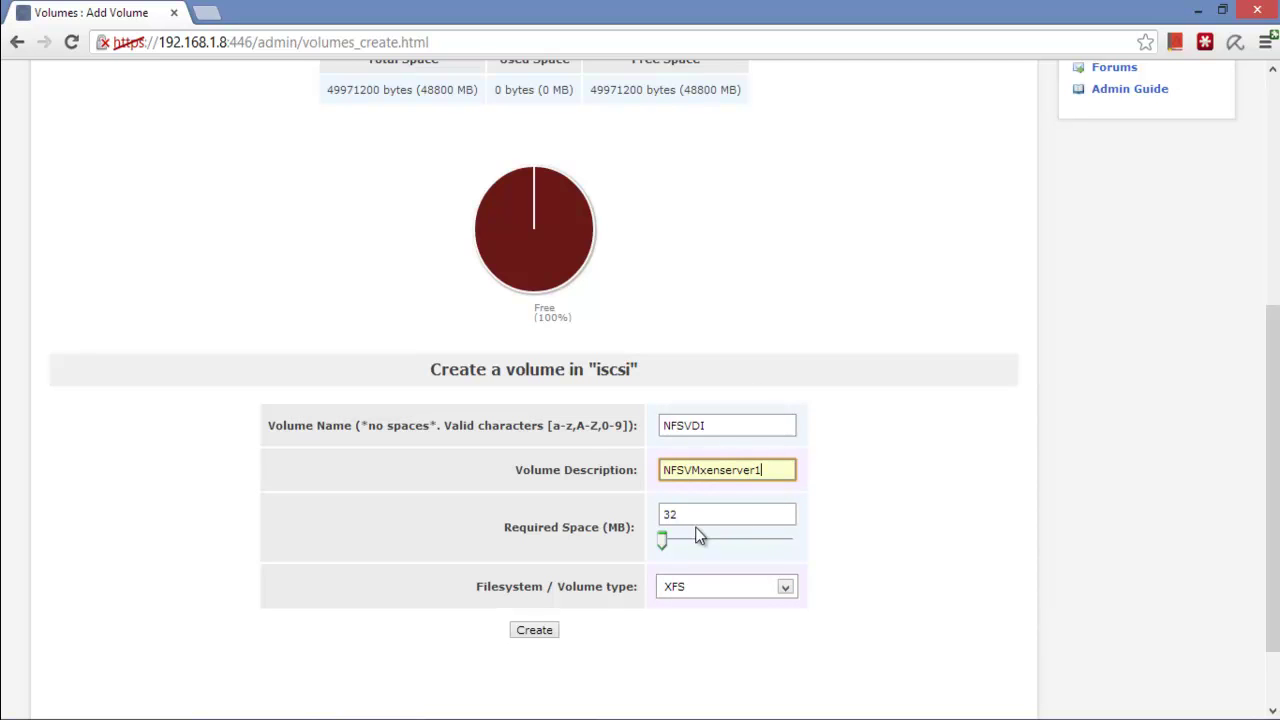
Set the required space to 48800 MB, keep XFS as the filesystem and create the volume in the iscsi volume group.
{"action": "left_click_drag", "start_coordinate": [664, 543], "coordinate": [670, 541]}
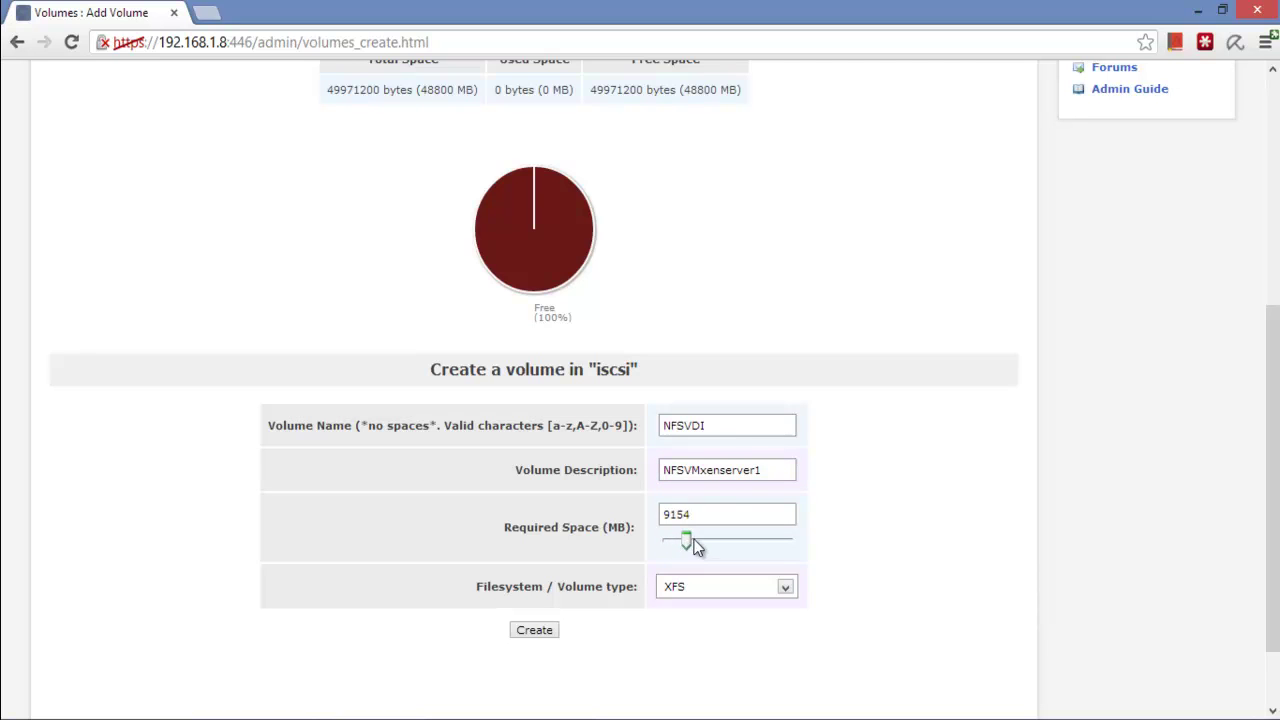
{"action": "left_click_drag", "start_coordinate": [675, 543], "coordinate": [790, 536]}
{"action": "left_click", "coordinate": [788, 588]}
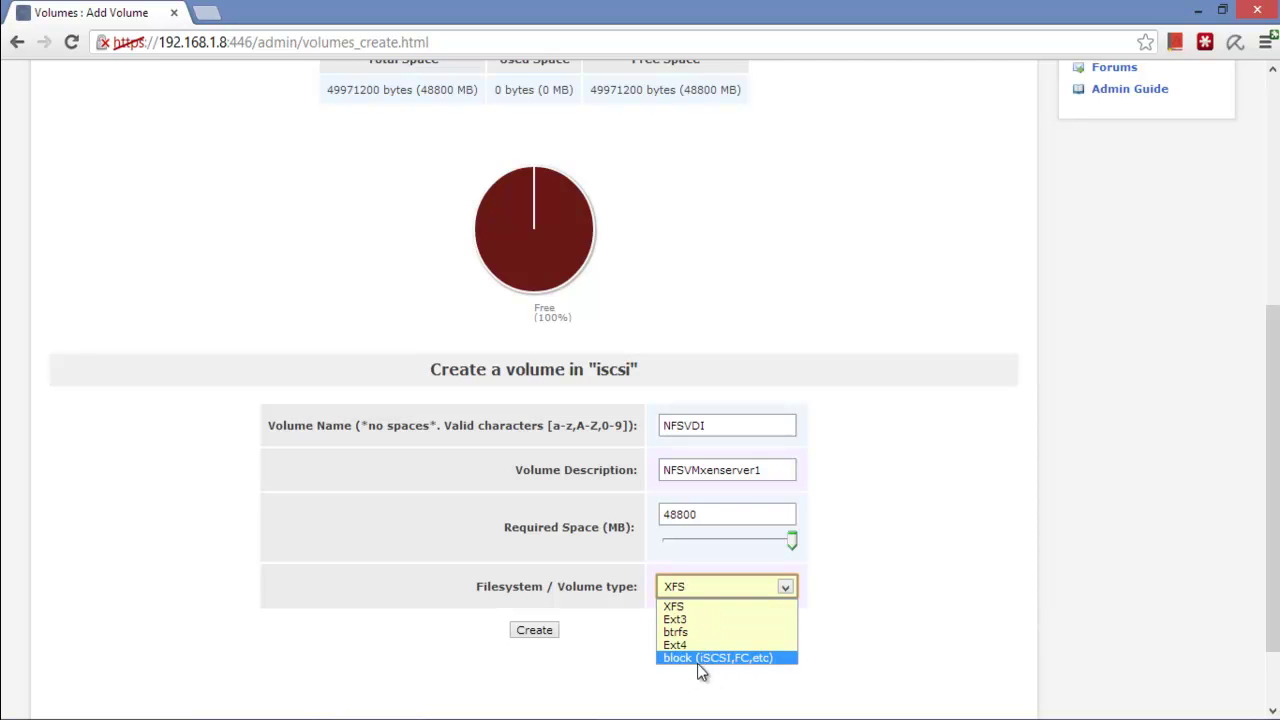
{"action": "left_click", "coordinate": [683, 607]}
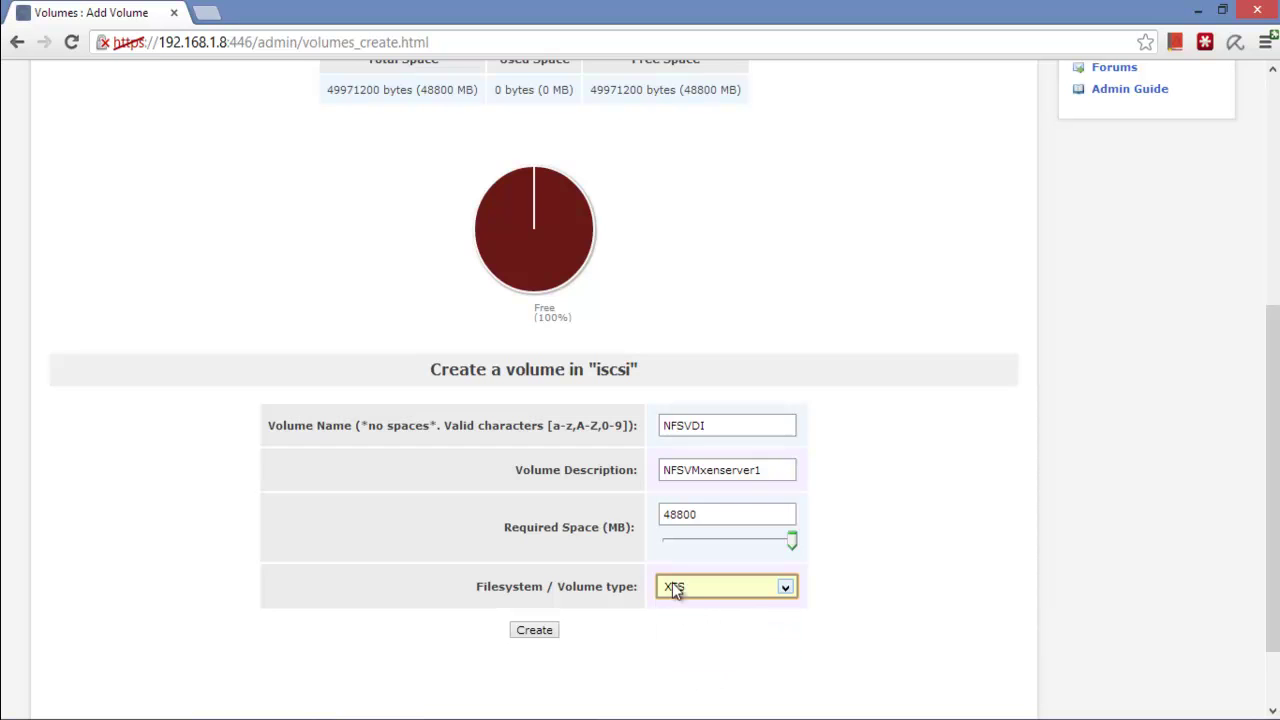
{"action": "left_click", "coordinate": [539, 632]}
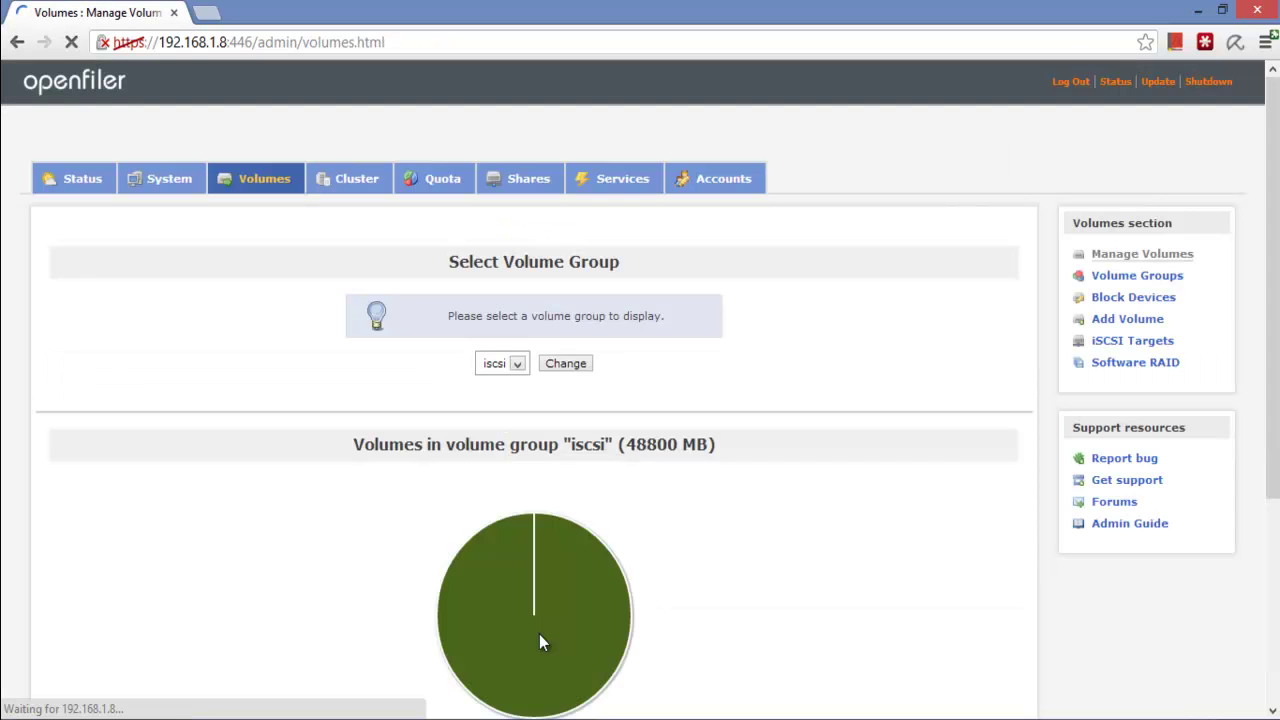
{"action": "scroll", "coordinate": [539, 634], "scroll_direction": "down", "scroll_amount": 1}
{"action": "scroll", "coordinate": [539, 634], "scroll_direction": "down", "scroll_amount": 2}
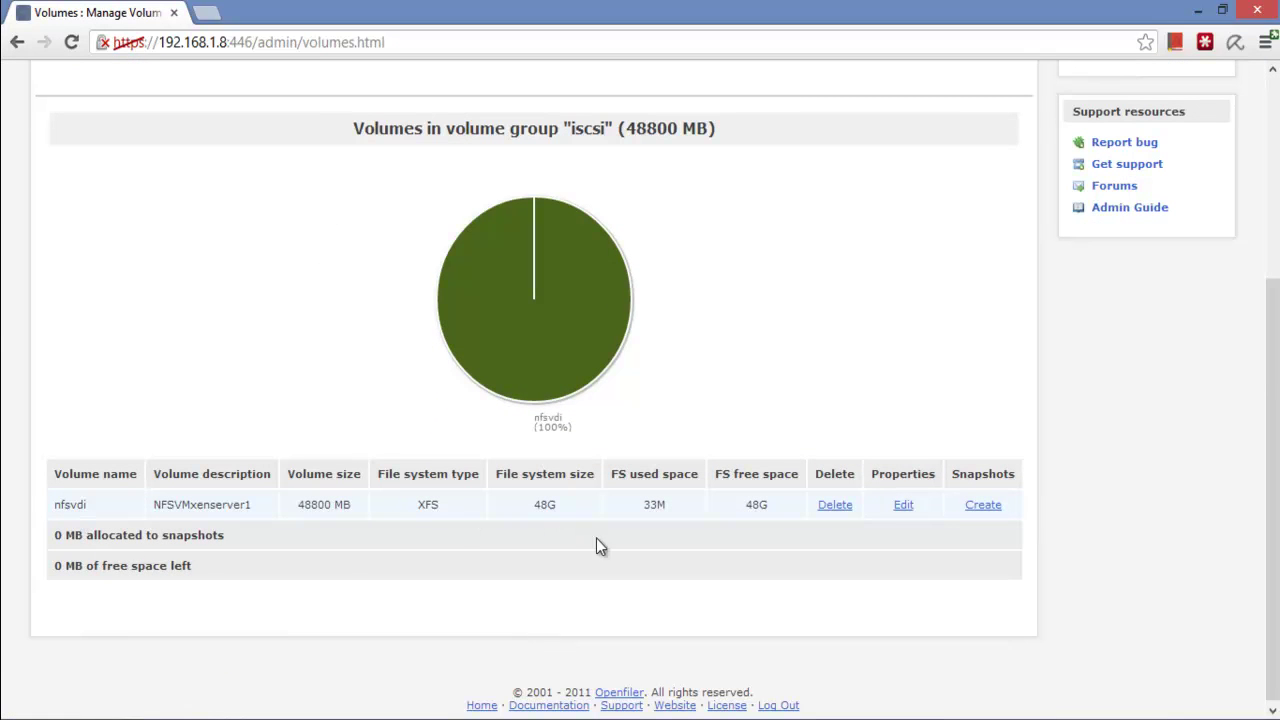
{"action": "scroll", "coordinate": [621, 595], "scroll_direction": "up", "scroll_amount": 3}
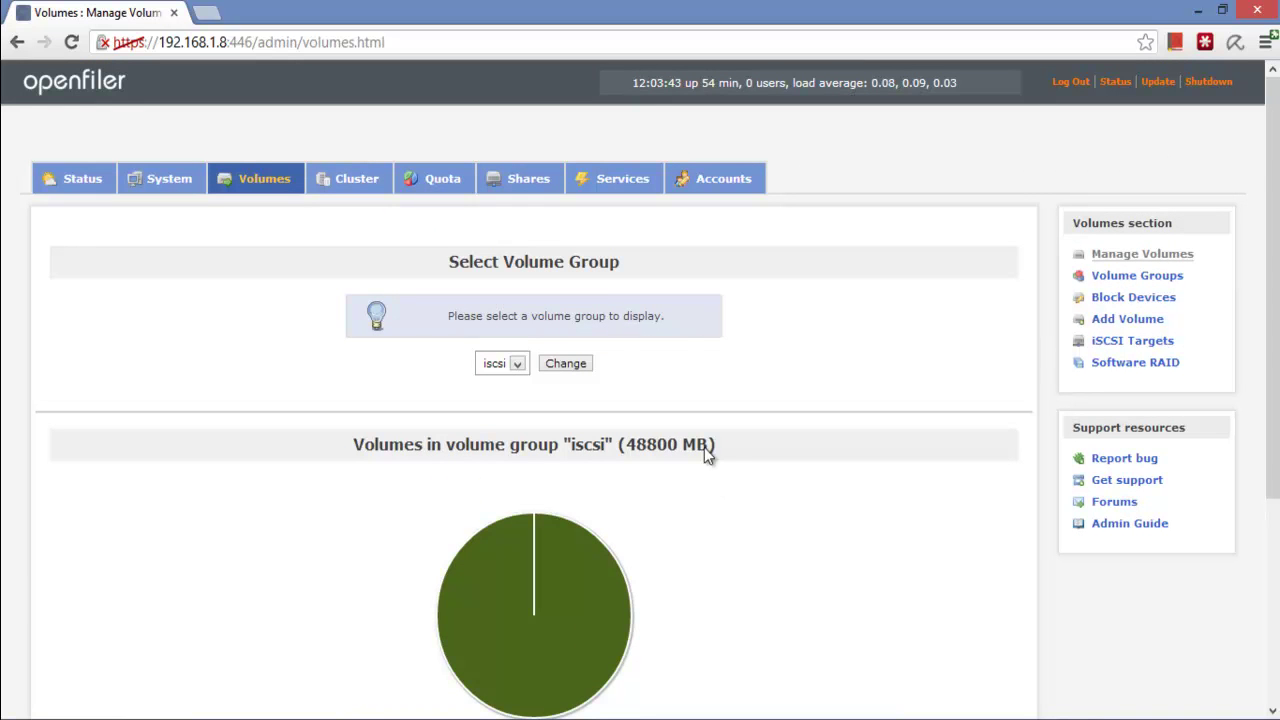
Display the network shares, view the sub-folder prompt of the NFSVMxenserver1 share and dismiss it.
{"action": "left_click", "coordinate": [531, 190]}
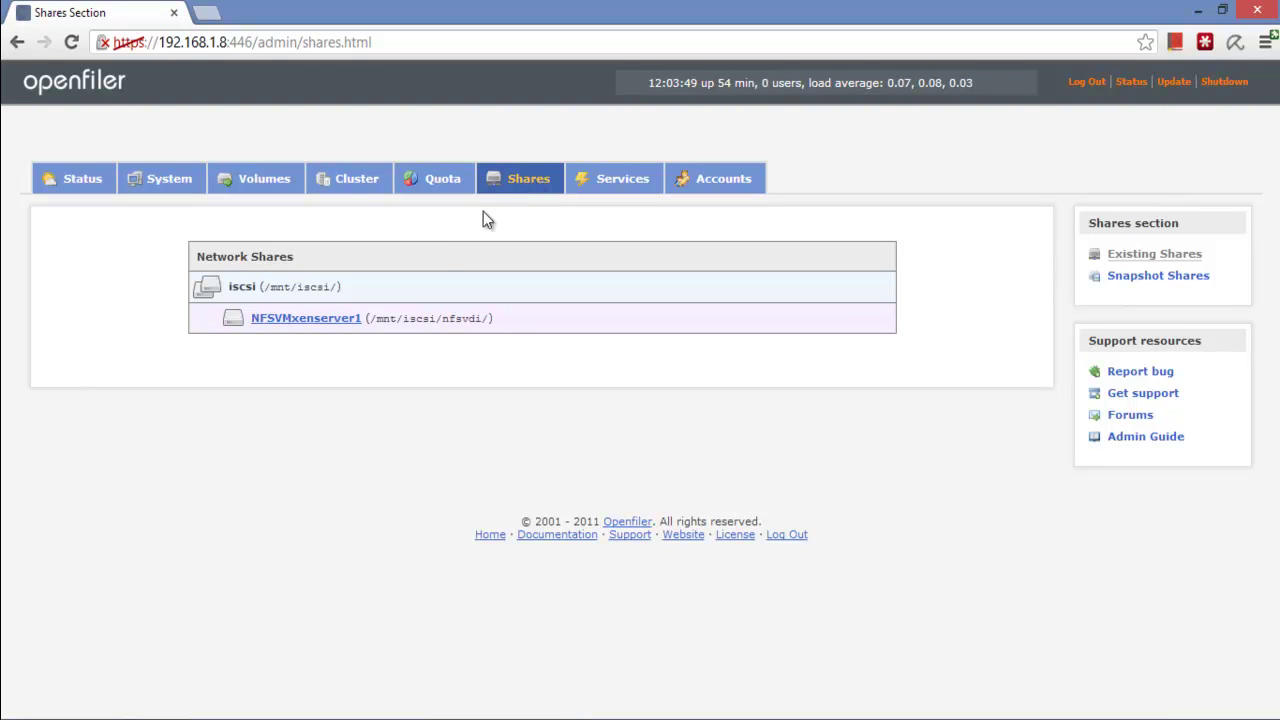
{"action": "left_click", "coordinate": [340, 320]}
{"action": "left_click", "coordinate": [420, 409]}
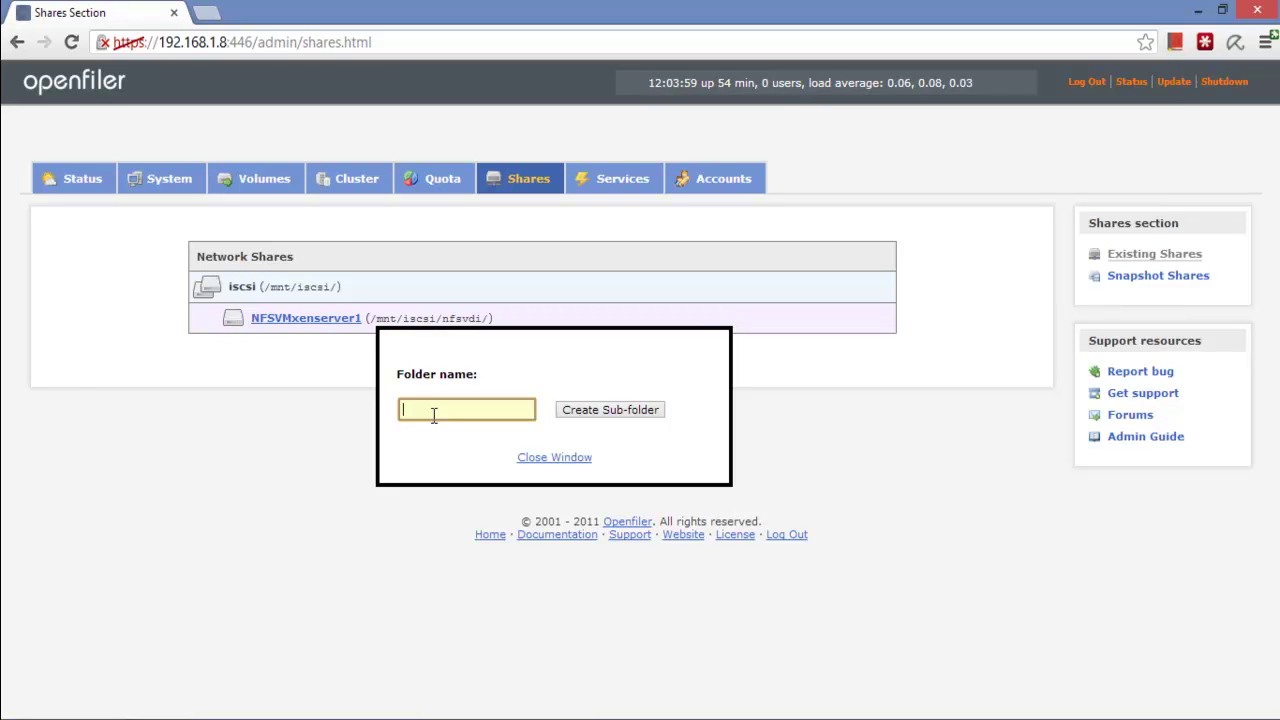
{"action": "left_click", "coordinate": [244, 425]}
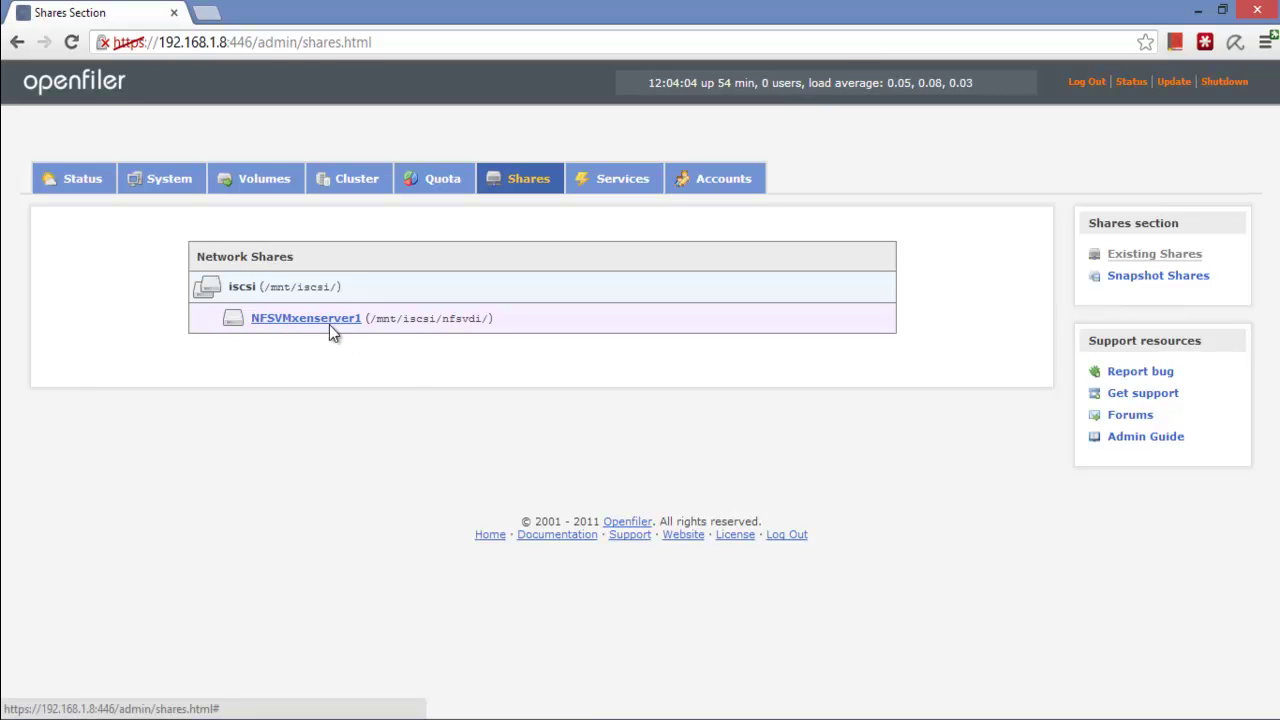
Check the boot status and current status of the NFS Server service.
{"action": "left_click", "coordinate": [622, 181]}
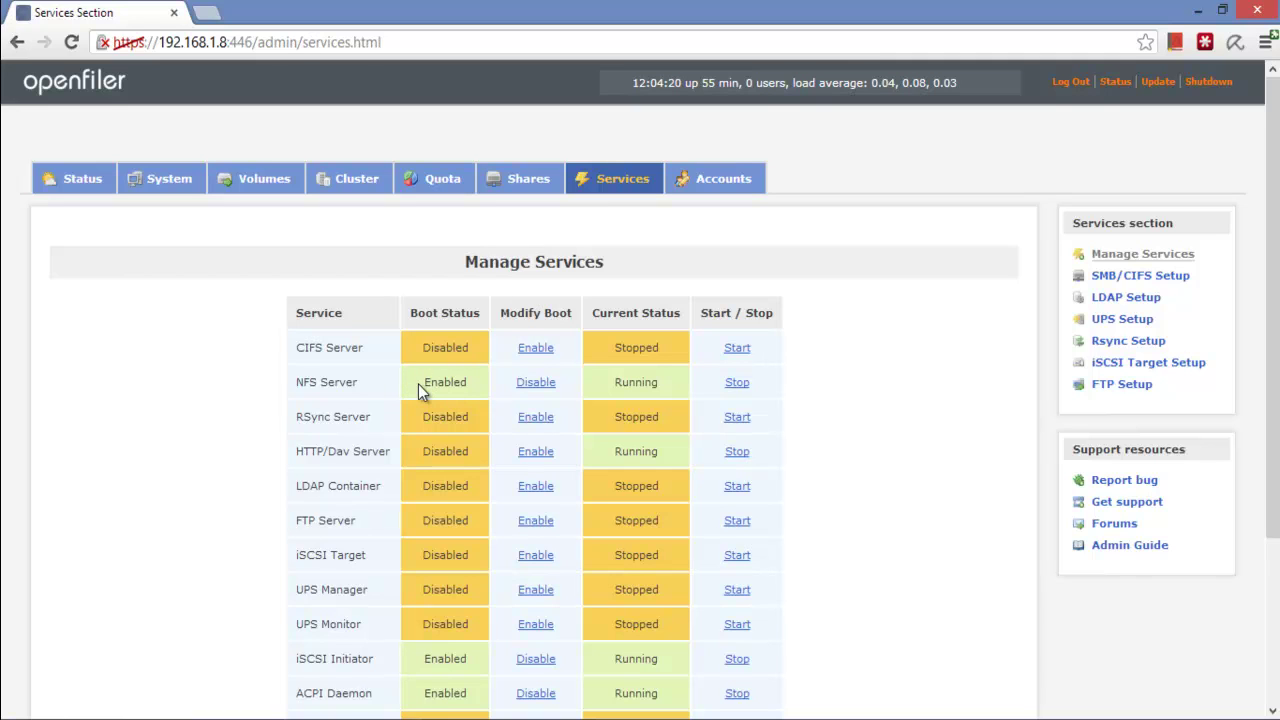
{"action": "left_click_drag", "start_coordinate": [424, 382], "coordinate": [465, 378]}
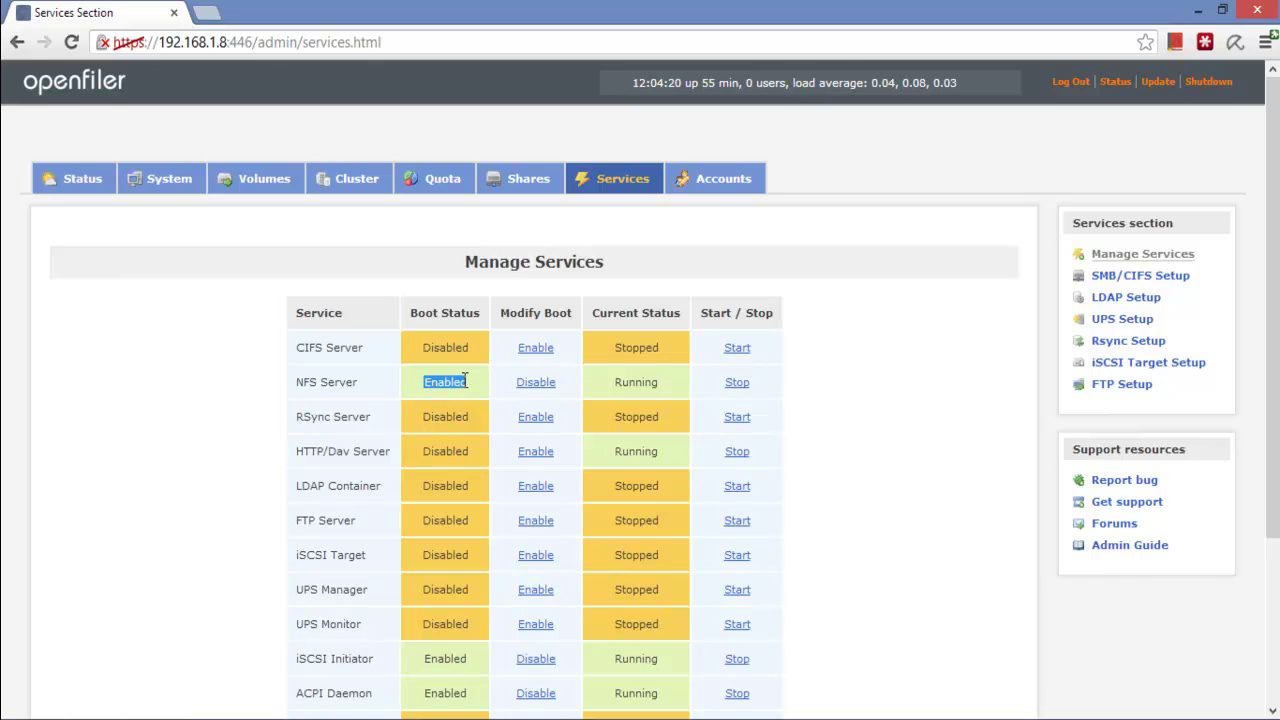
{"action": "double_click", "coordinate": [638, 382]}
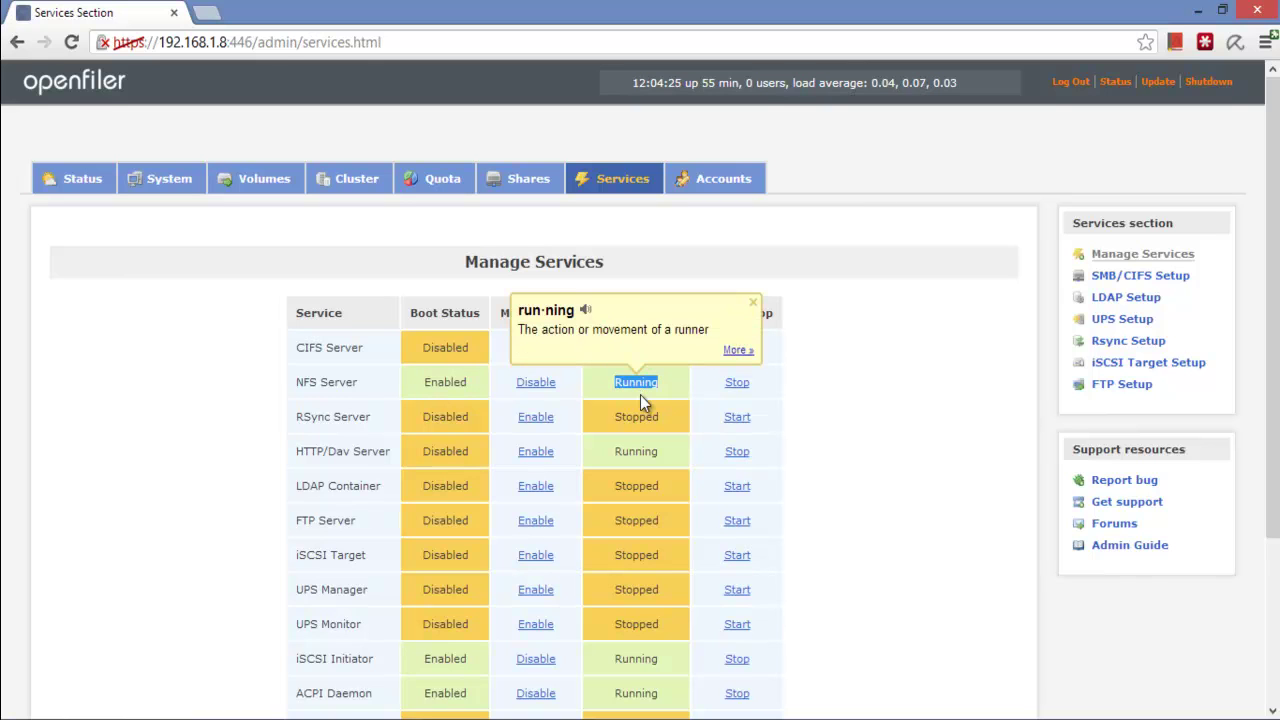
{"action": "left_click", "coordinate": [619, 374]}
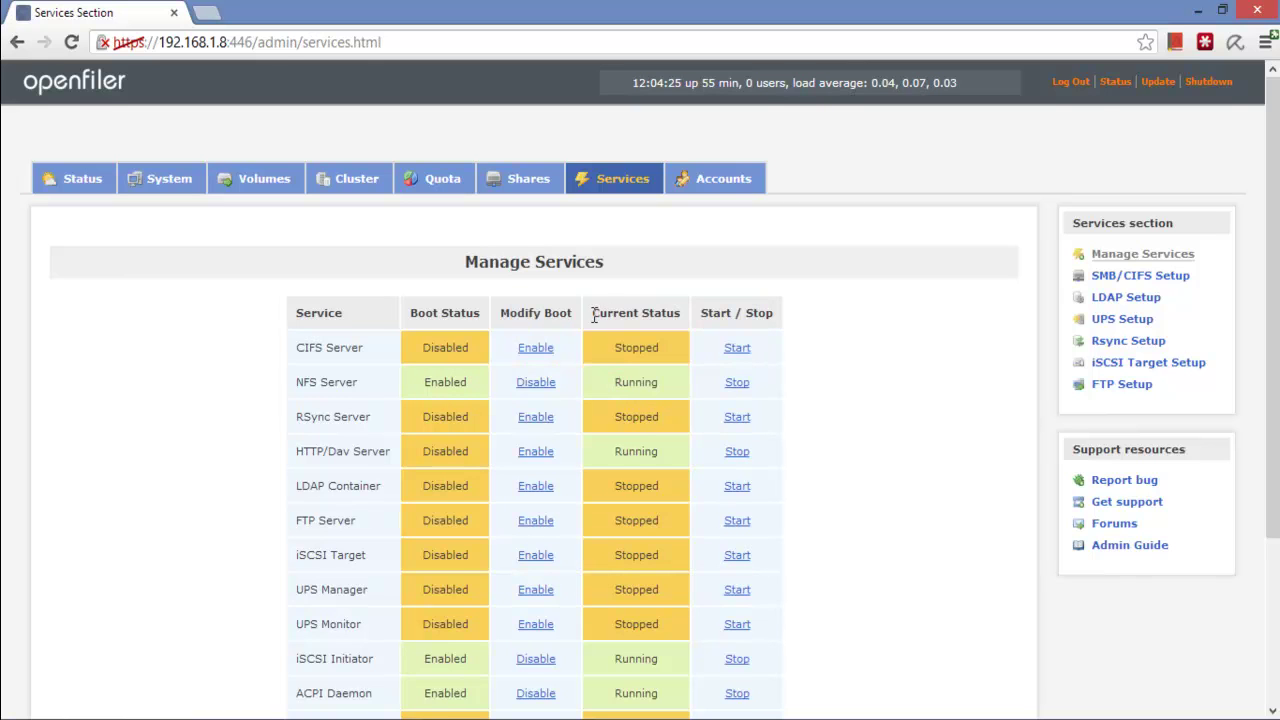
{"action": "left_click_drag", "start_coordinate": [596, 315], "coordinate": [682, 314]}
{"action": "left_click_drag", "start_coordinate": [614, 382], "coordinate": [662, 386]}
{"action": "left_click", "coordinate": [640, 376]}
Load the second Openfiler server at 192.168.1.9:446 in a new browser tab and enter its storage administration.
{"action": "left_click", "coordinate": [212, 17]}
{"action": "left_click", "coordinate": [231, 46]}
{"action": "type", "text": "192.168."}
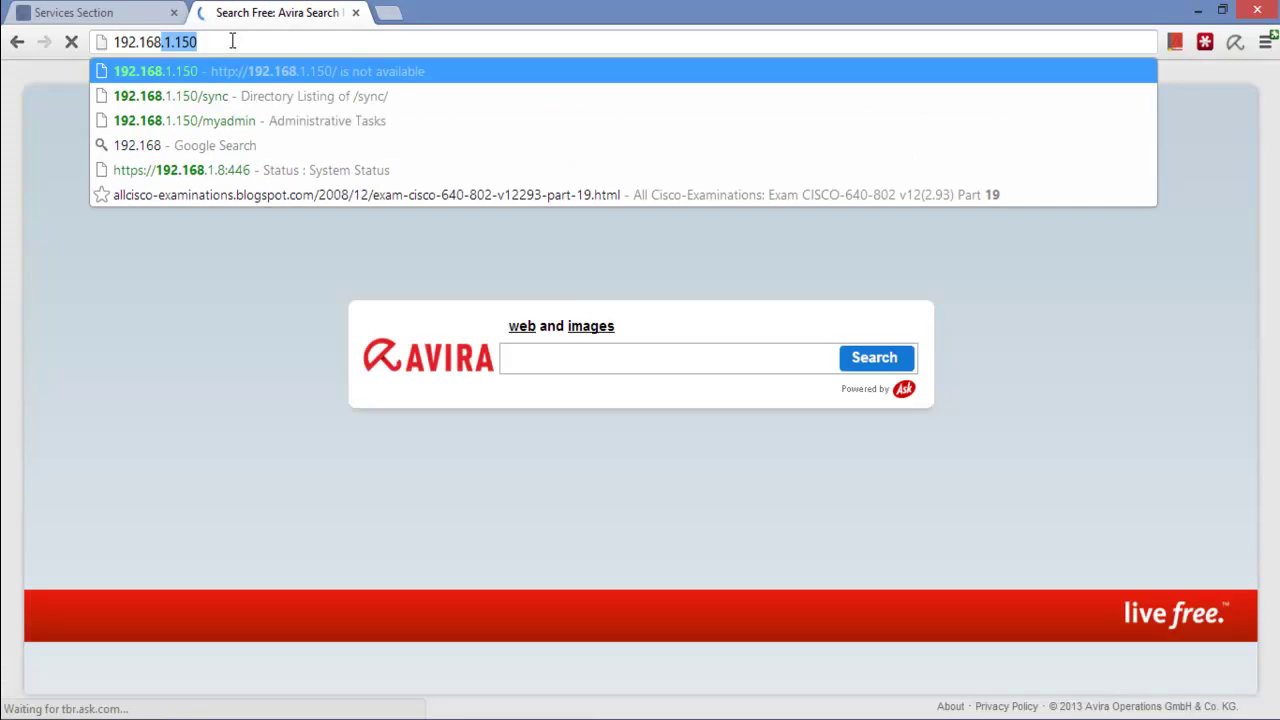
{"action": "type", "text": "1.9"}
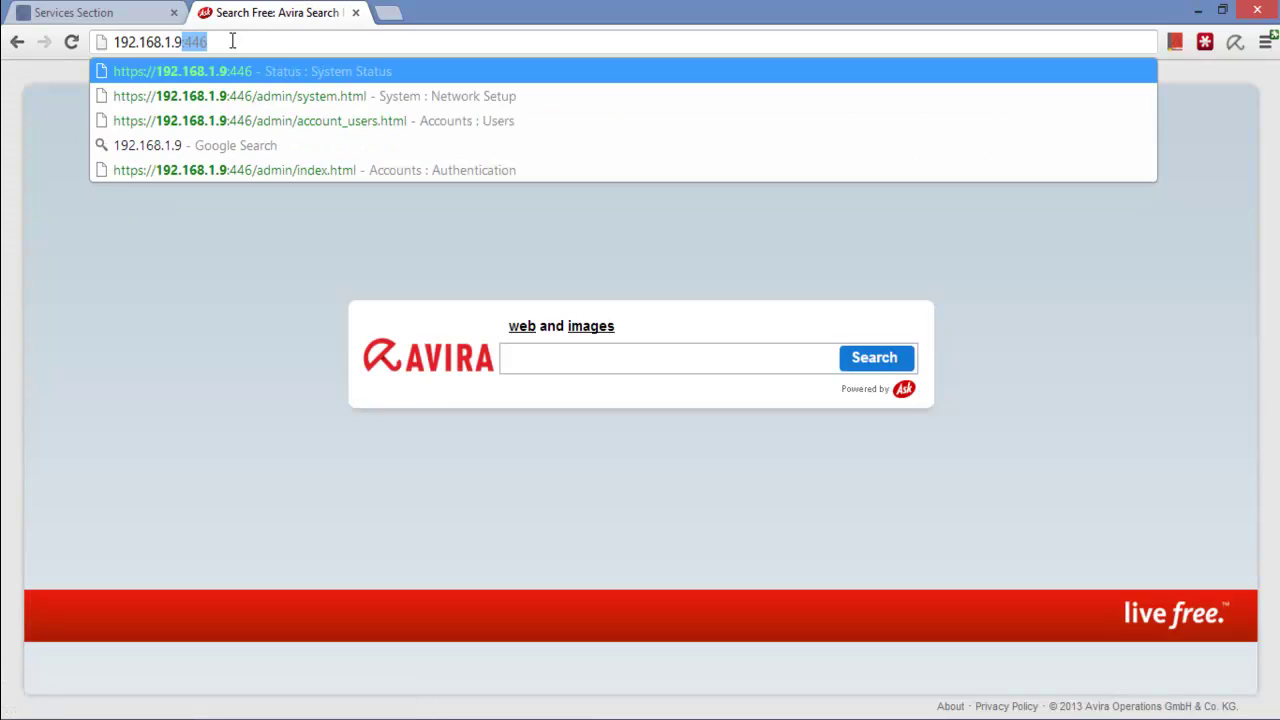
{"action": "key", "text": "Return"}
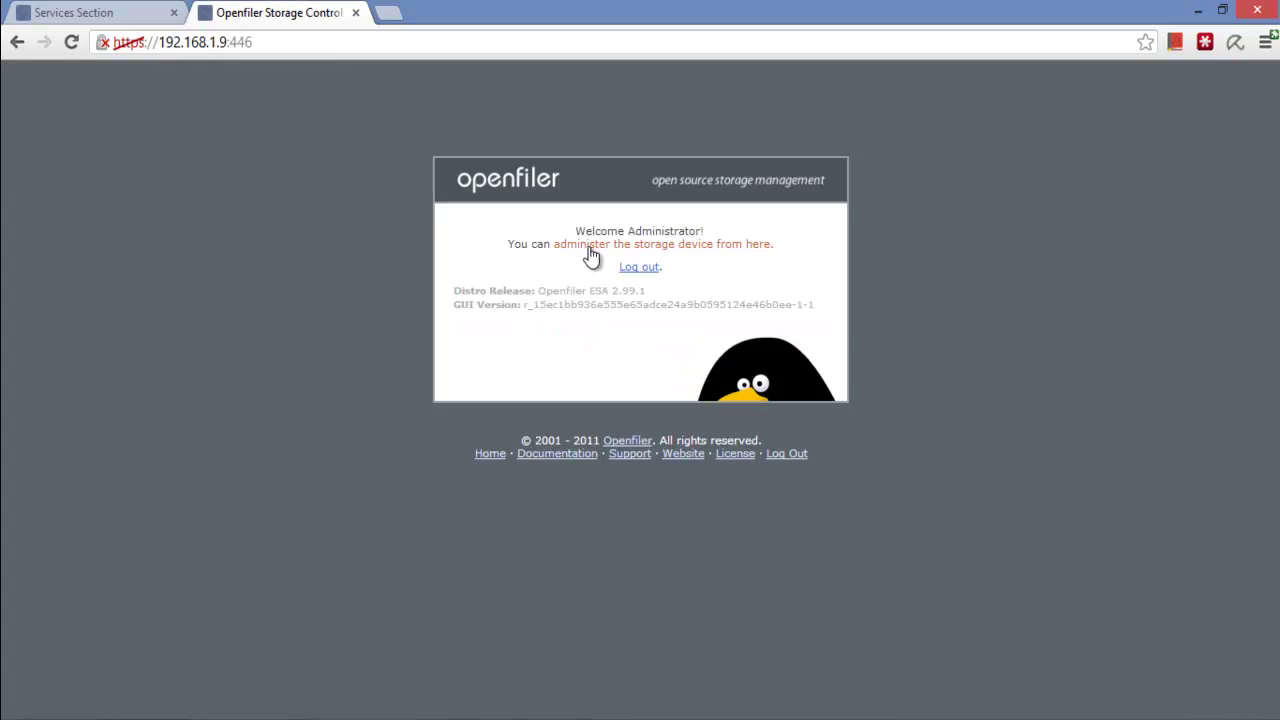
{"action": "left_click", "coordinate": [589, 247]}
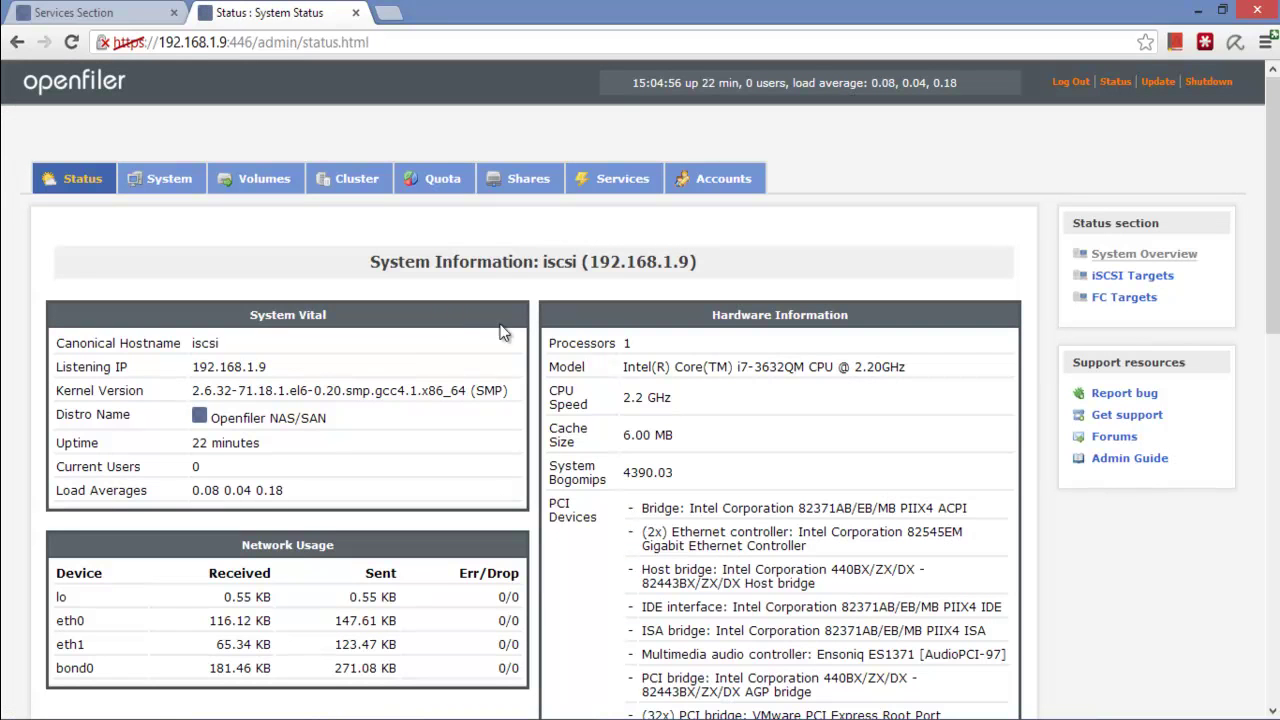
Enable the iSCSI Target service at boot and start it on the 192.168.1.9 server.
{"action": "left_click", "coordinate": [630, 189]}
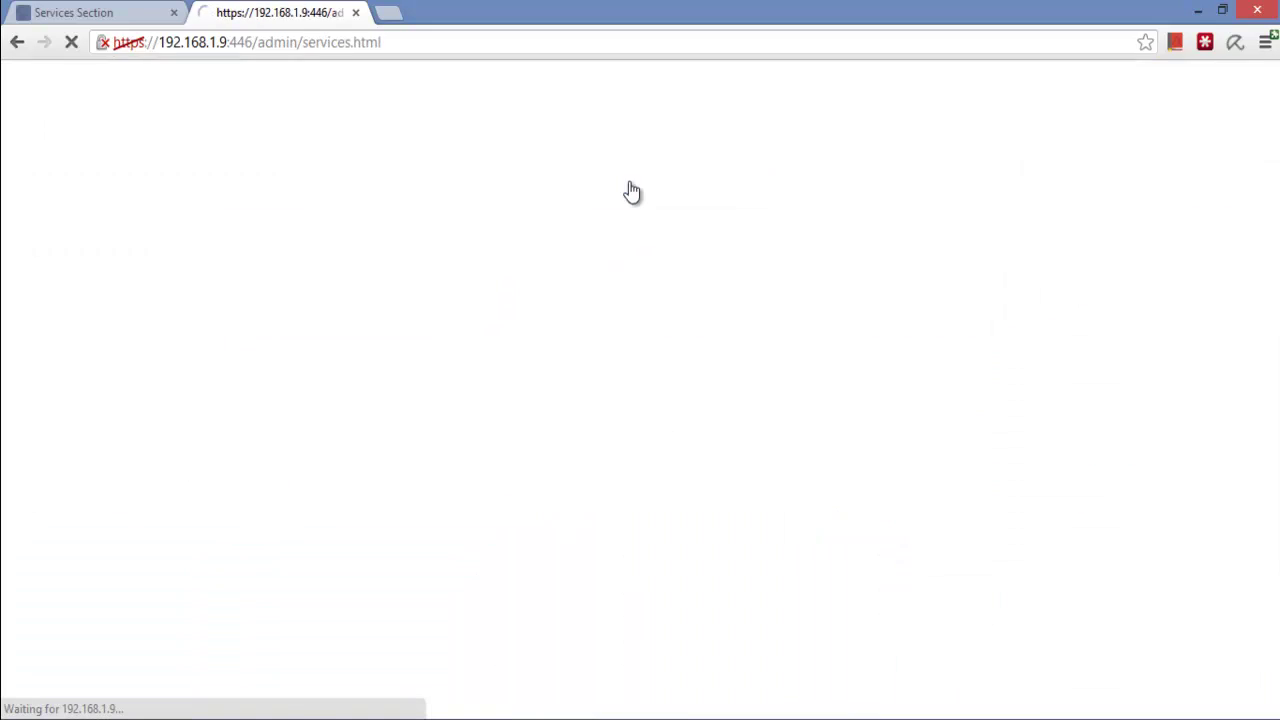
{"action": "scroll", "coordinate": [630, 189], "scroll_direction": "down", "scroll_amount": 3}
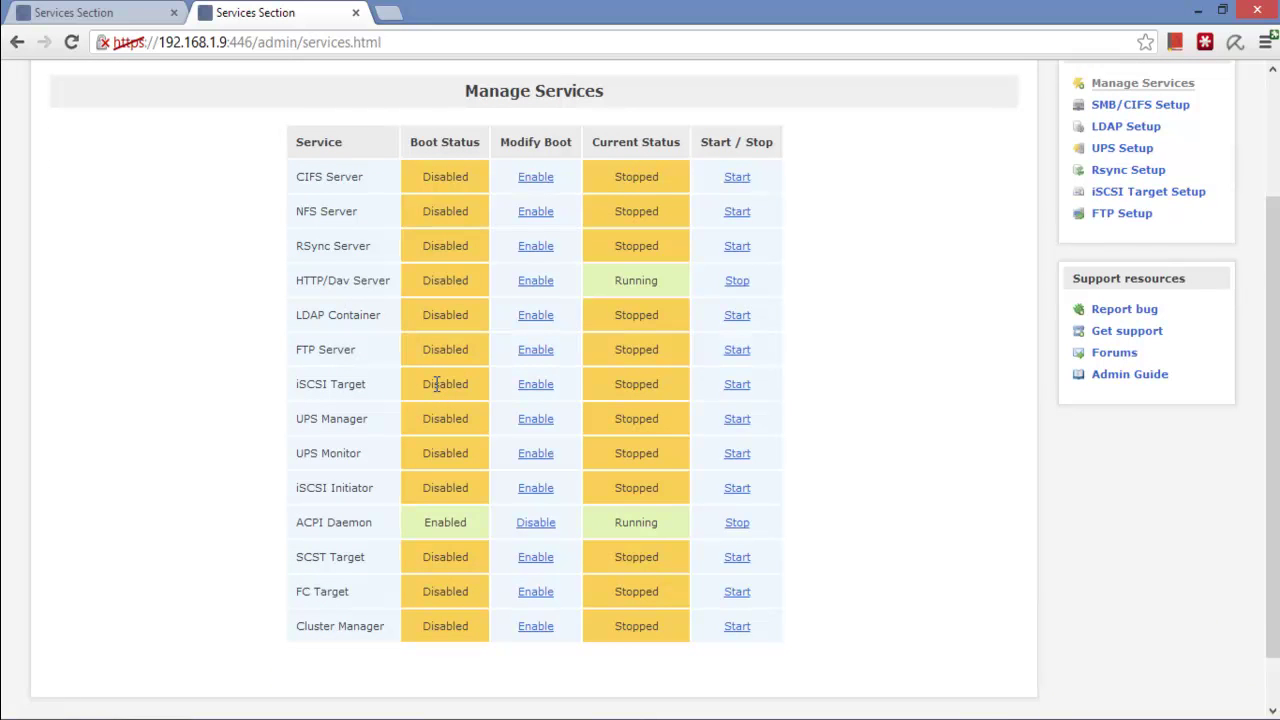
{"action": "left_click", "coordinate": [533, 394]}
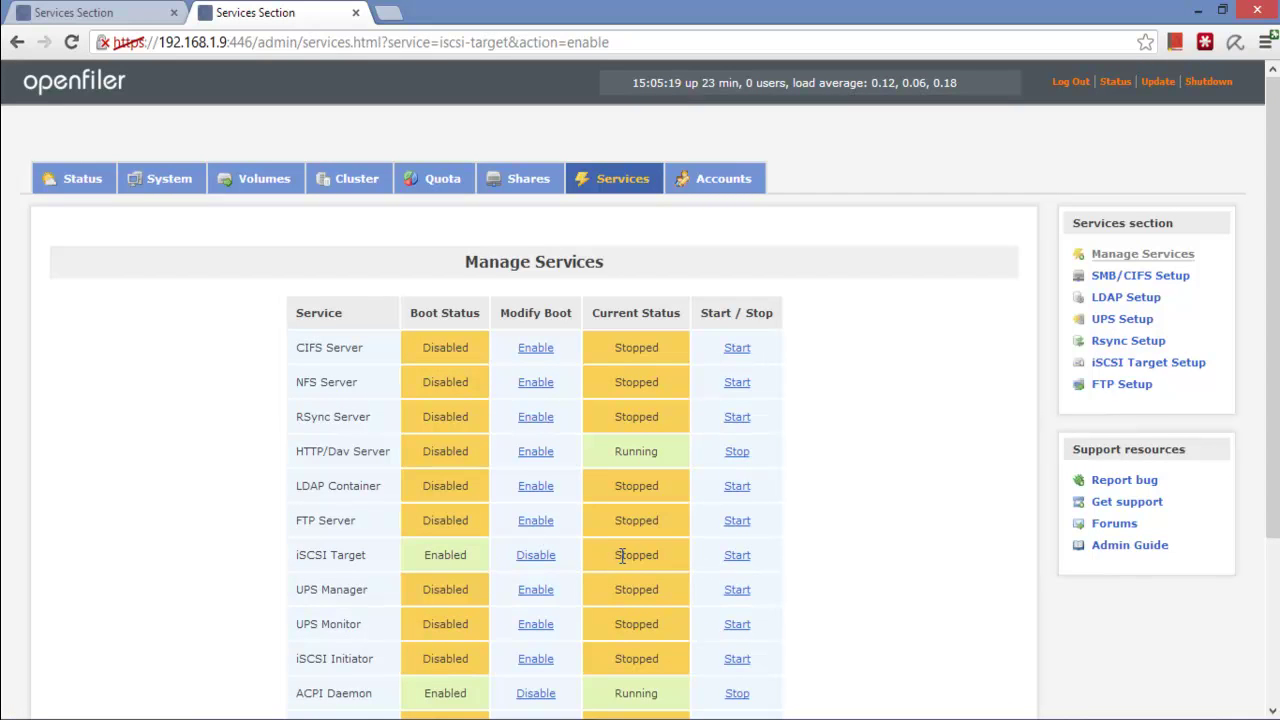
{"action": "left_click", "coordinate": [737, 556]}
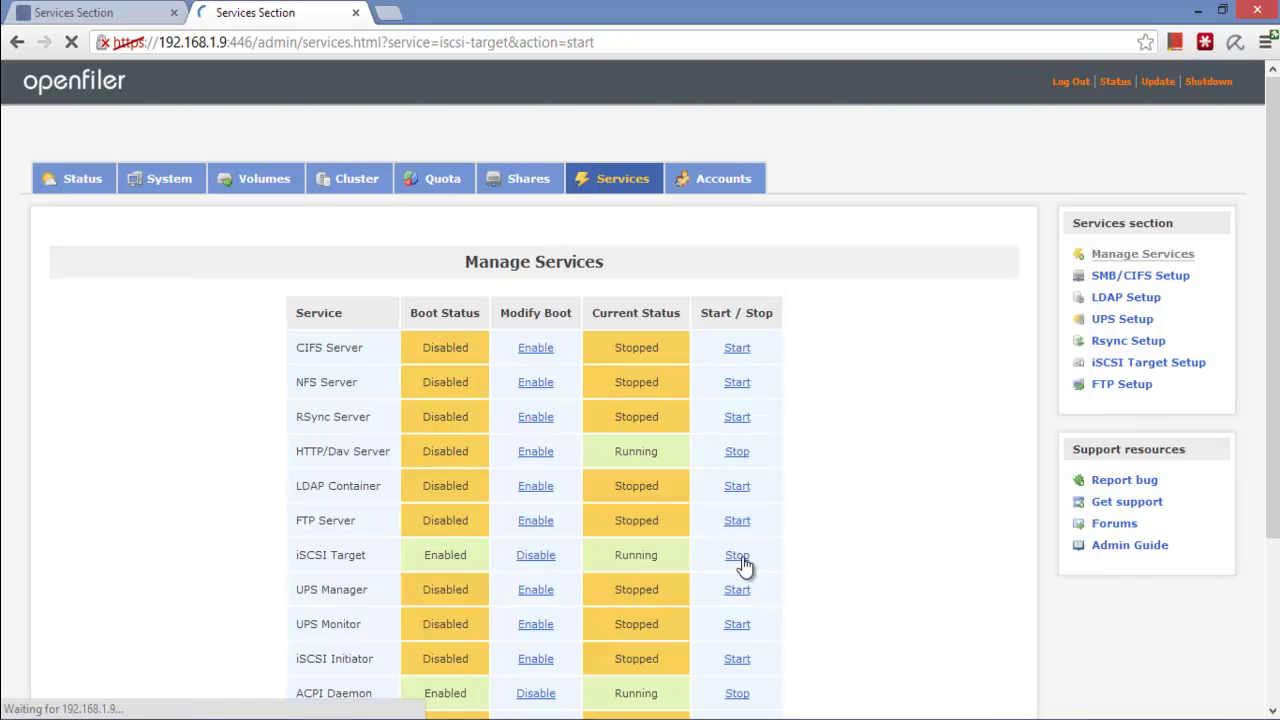
Enable the iSCSI Initiator service at boot and start it.
{"action": "scroll", "coordinate": [745, 567], "scroll_direction": "down", "scroll_amount": 3}
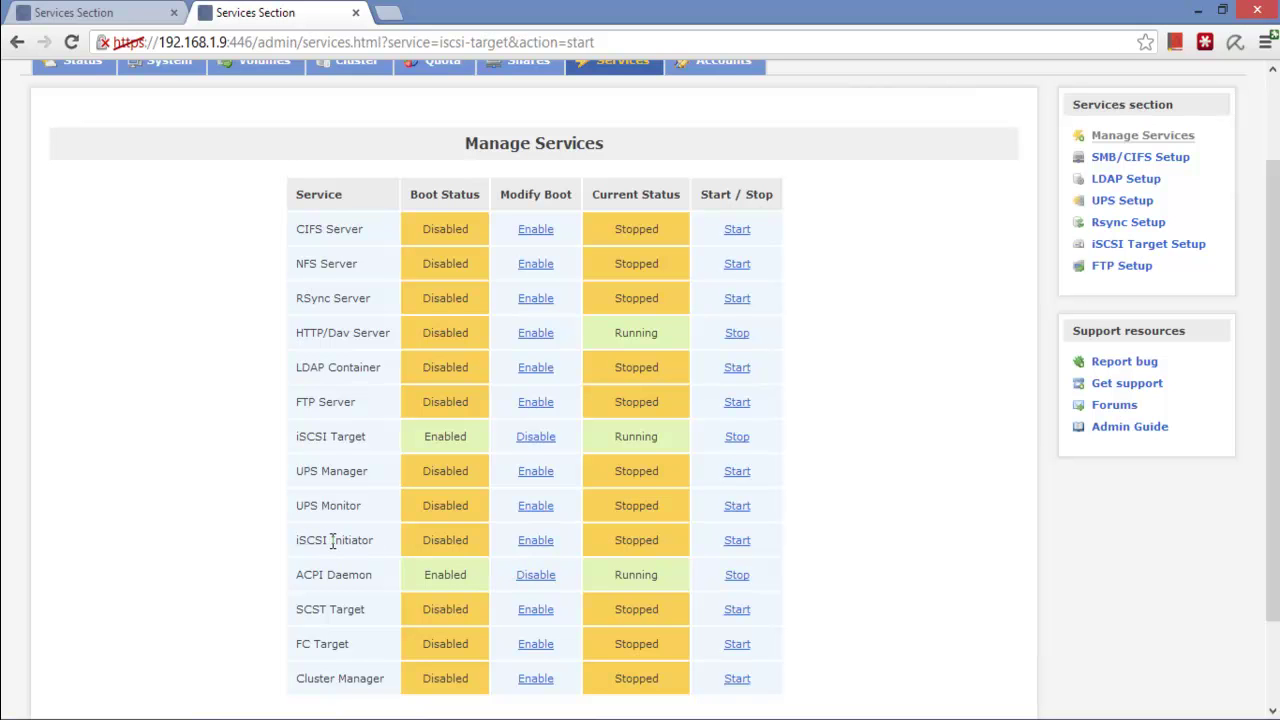
{"action": "left_click_drag", "start_coordinate": [332, 540], "coordinate": [372, 540]}
{"action": "left_click", "coordinate": [535, 545]}
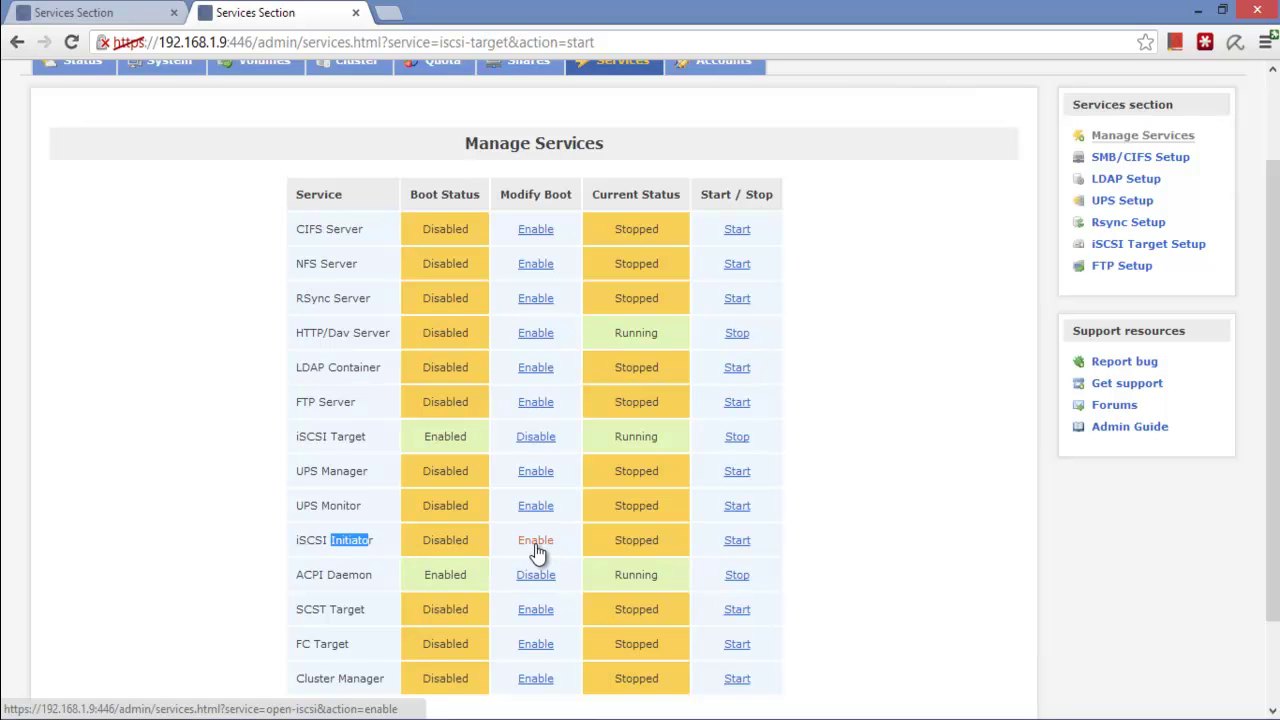
{"action": "scroll", "coordinate": [537, 550], "scroll_direction": "down", "scroll_amount": 2}
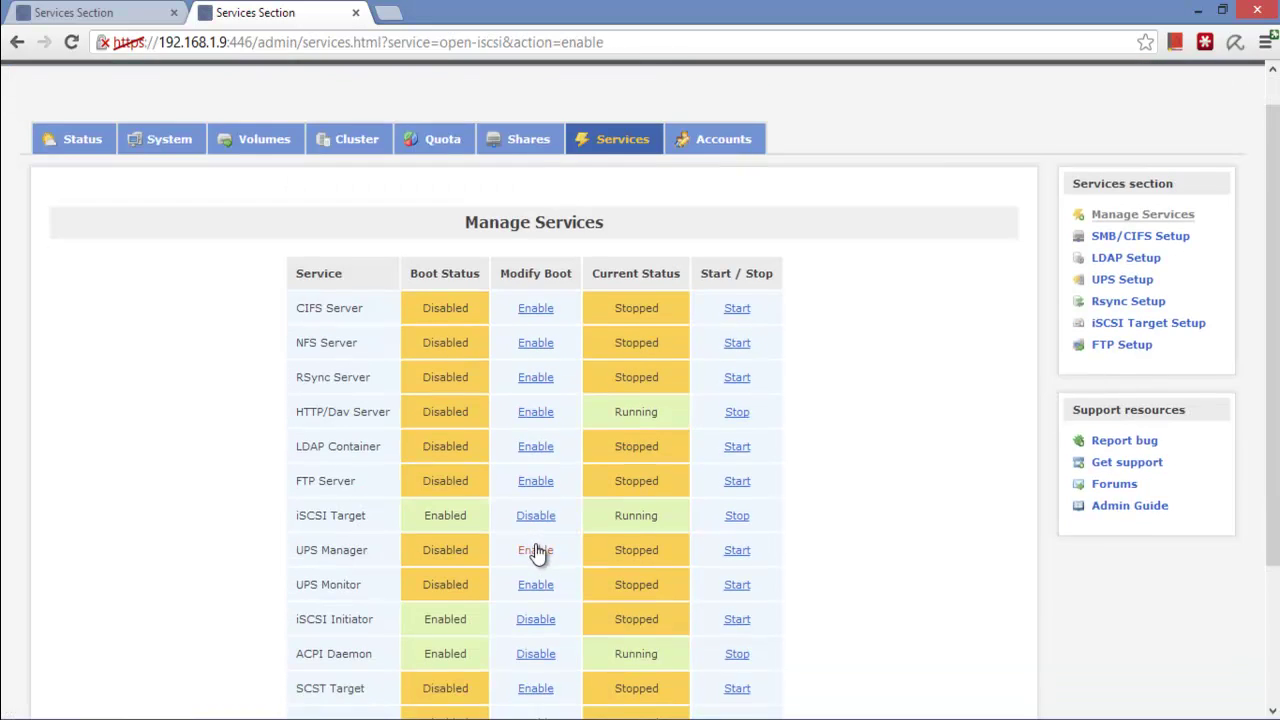
{"action": "left_click", "coordinate": [733, 501]}
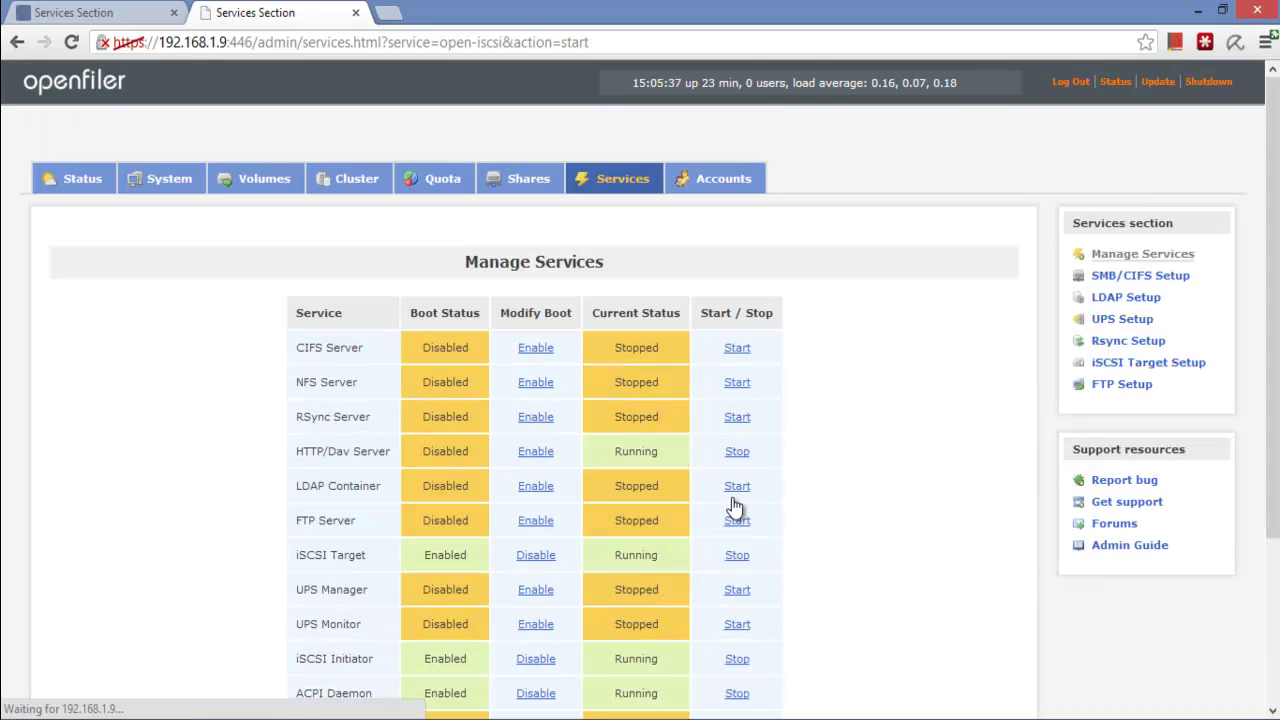
Open the block devices for creating new physical volumes and go to the partition creation form of the /dev/sdb disk.
{"action": "left_click", "coordinate": [254, 186]}
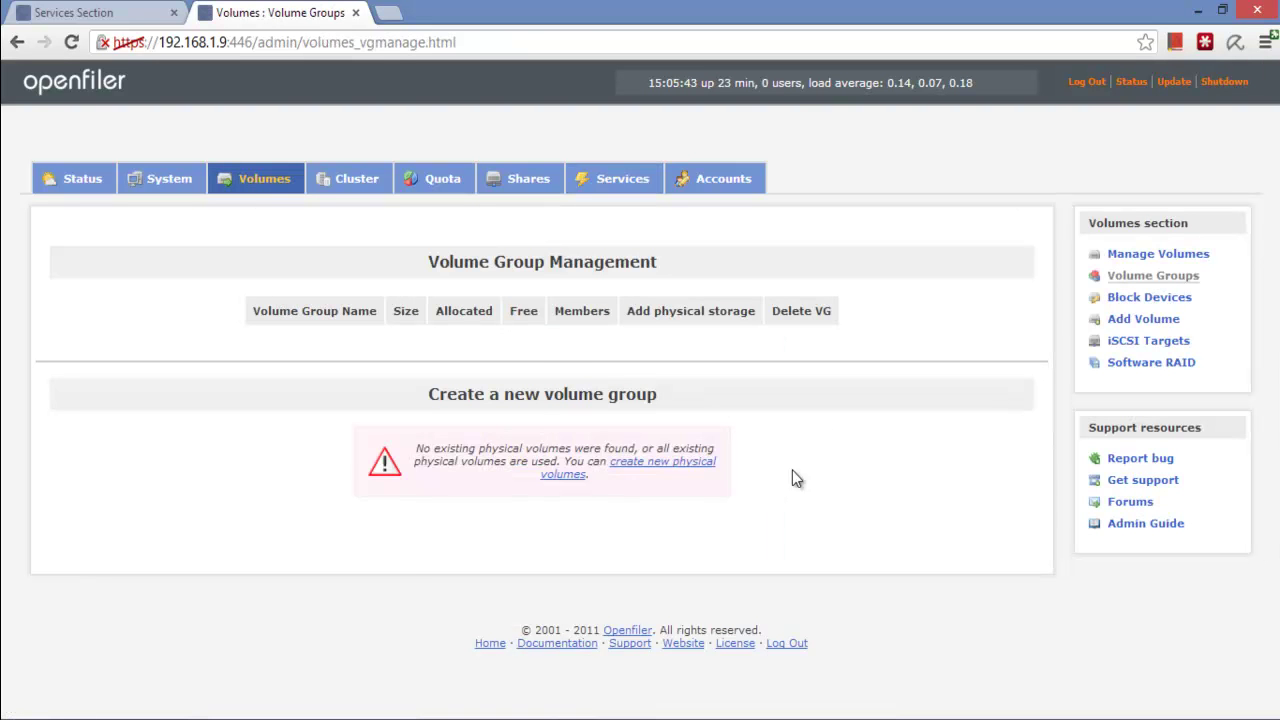
{"action": "left_click", "coordinate": [650, 468]}
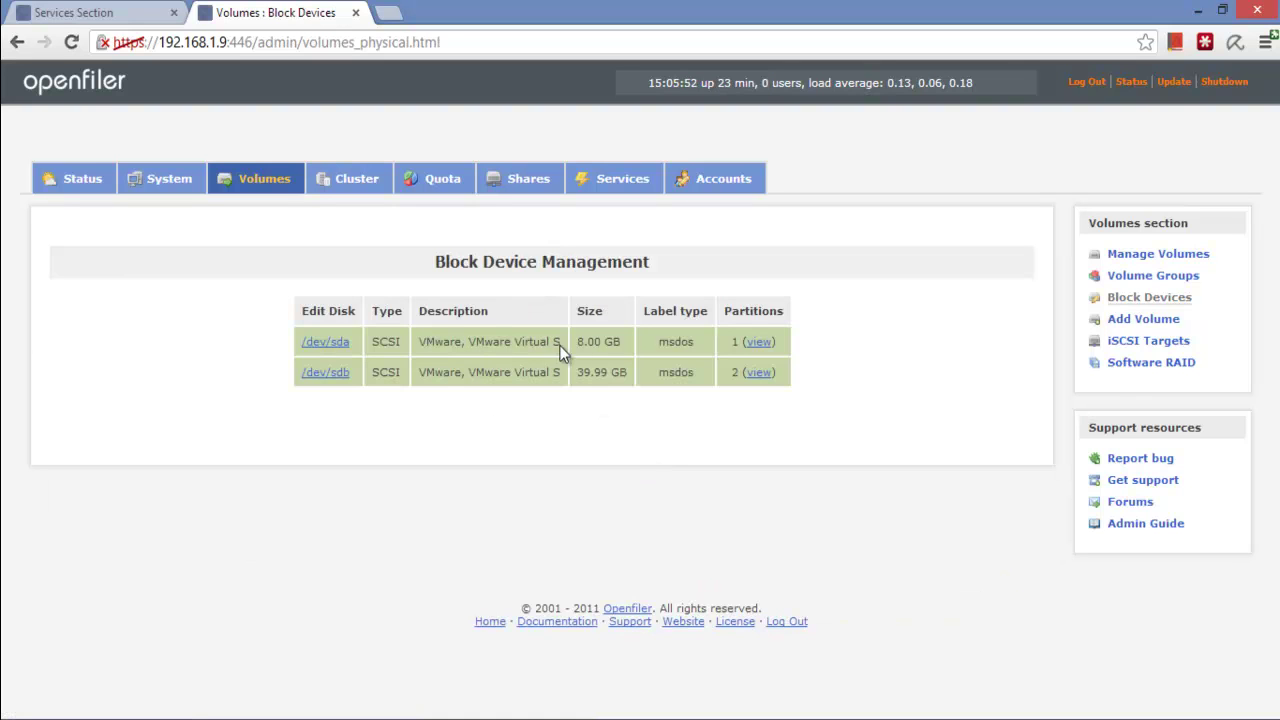
{"action": "left_click_drag", "start_coordinate": [578, 341], "coordinate": [617, 340]}
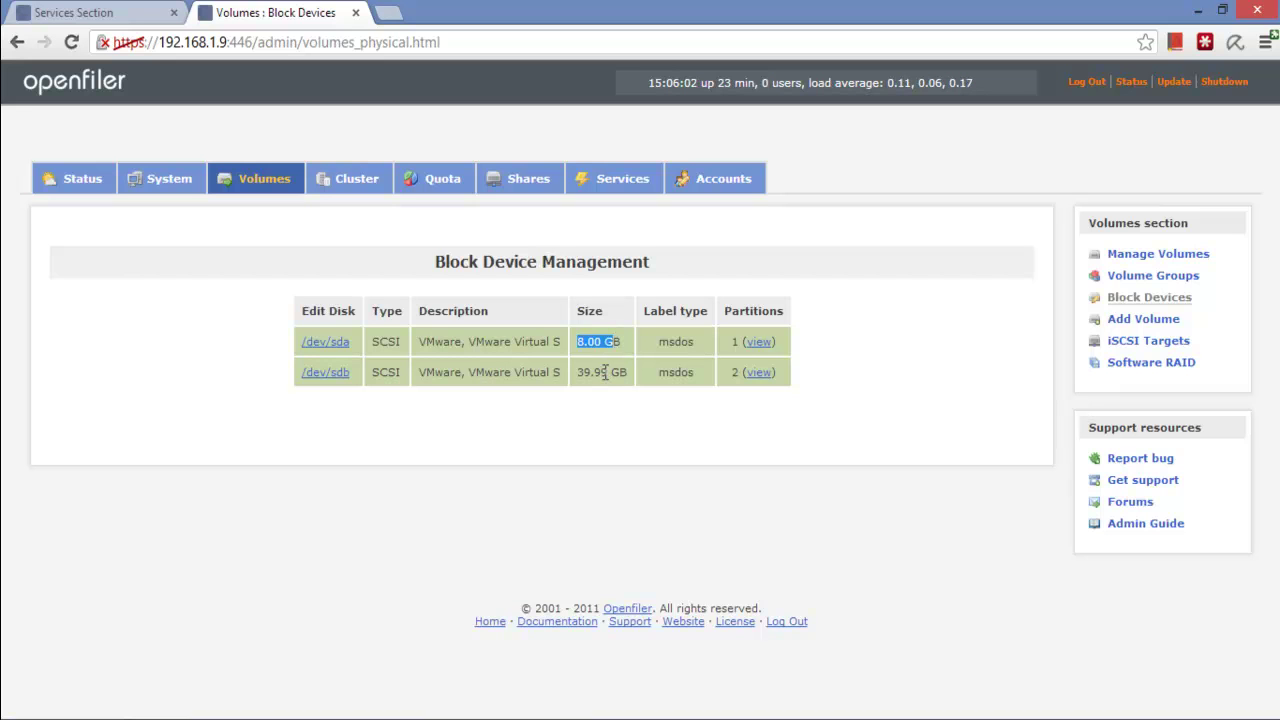
{"action": "left_click", "coordinate": [616, 372]}
{"action": "triple_click", "coordinate": [616, 372]}
{"action": "double_click", "coordinate": [604, 371]}
{"action": "left_click", "coordinate": [600, 372]}
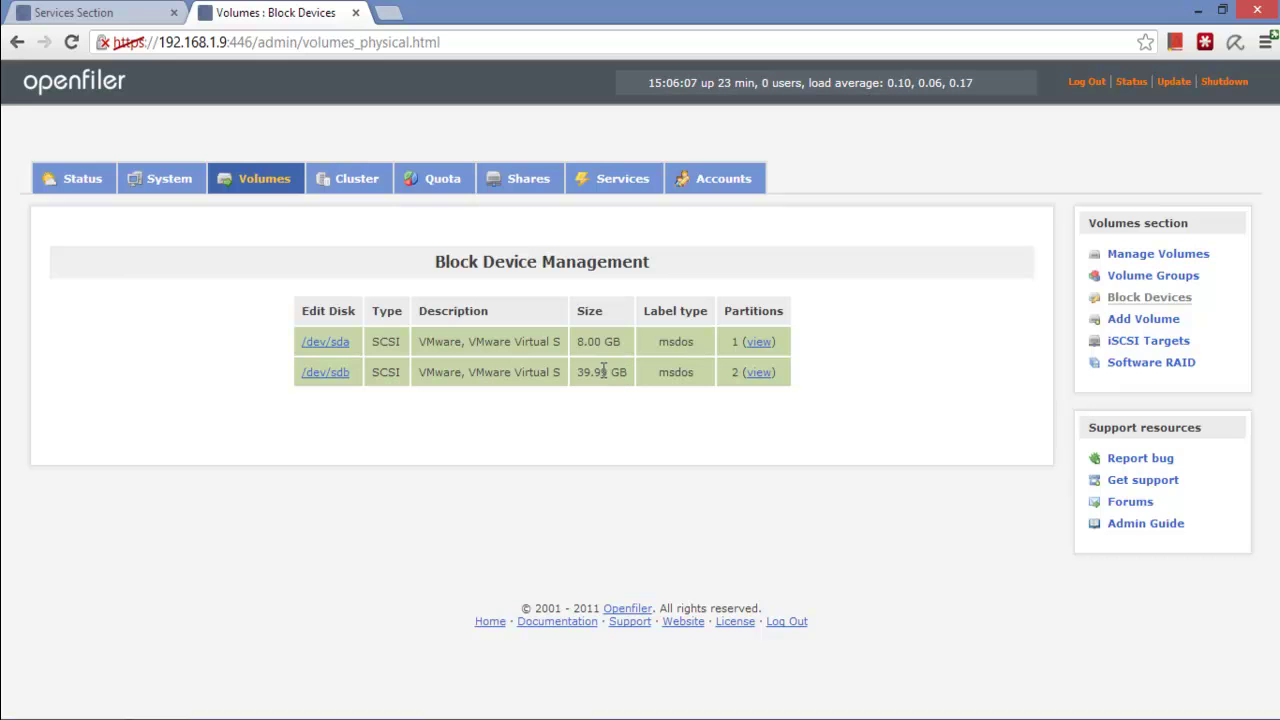
{"action": "left_click", "coordinate": [331, 374]}
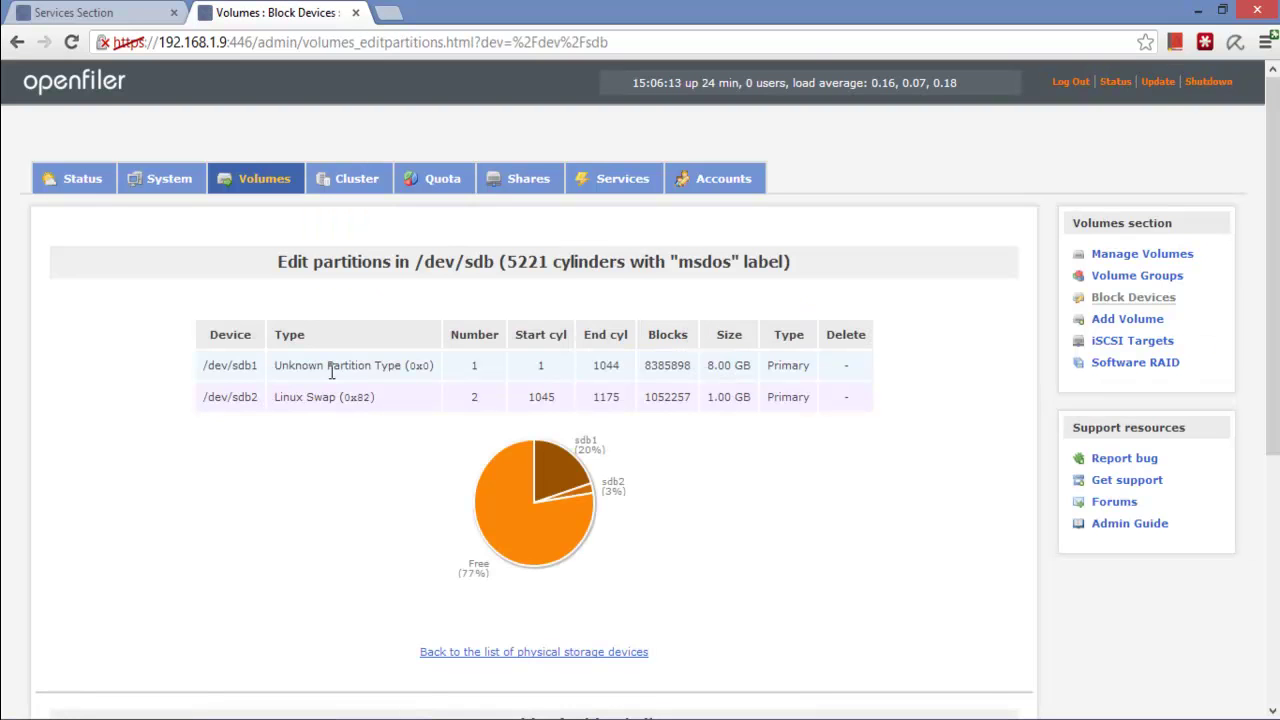
{"action": "scroll", "coordinate": [331, 371], "scroll_direction": "down", "scroll_amount": 4}
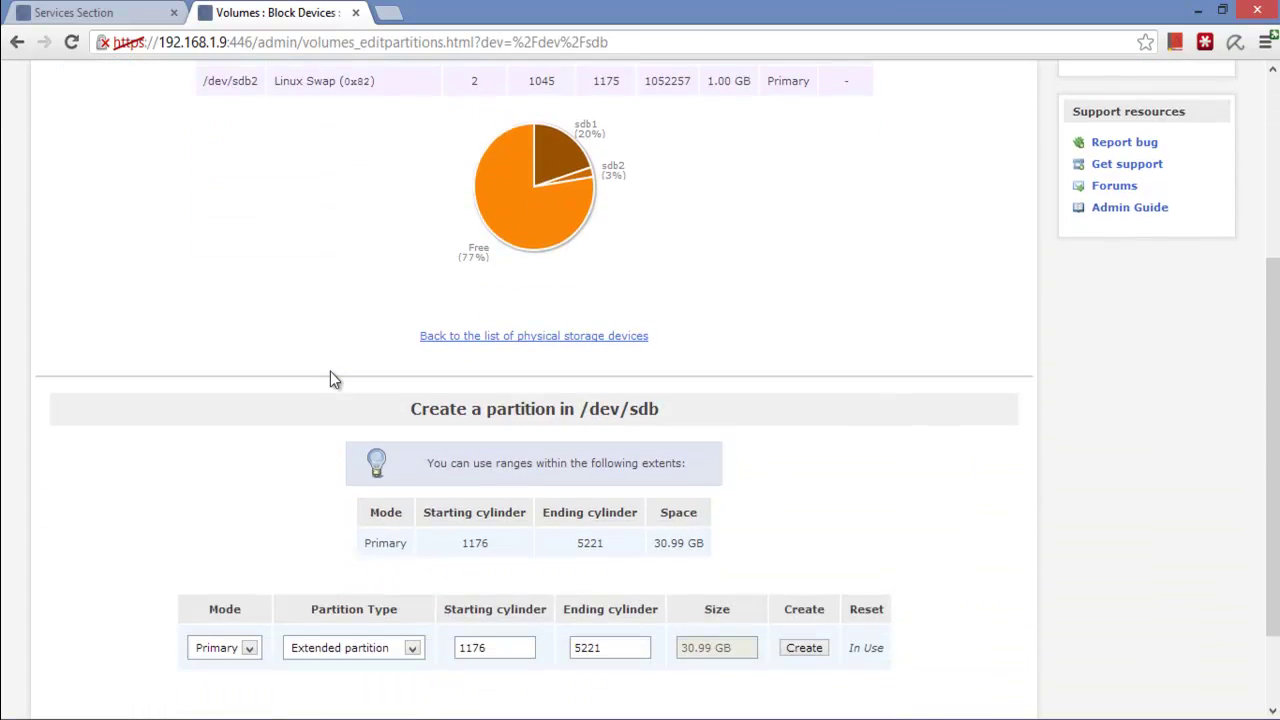
Try to create a primary physical volume partition in /dev/sdb from cylinder 1176 to 5221 and check the partition table.
{"action": "scroll", "coordinate": [333, 378], "scroll_direction": "down", "scroll_amount": 1}
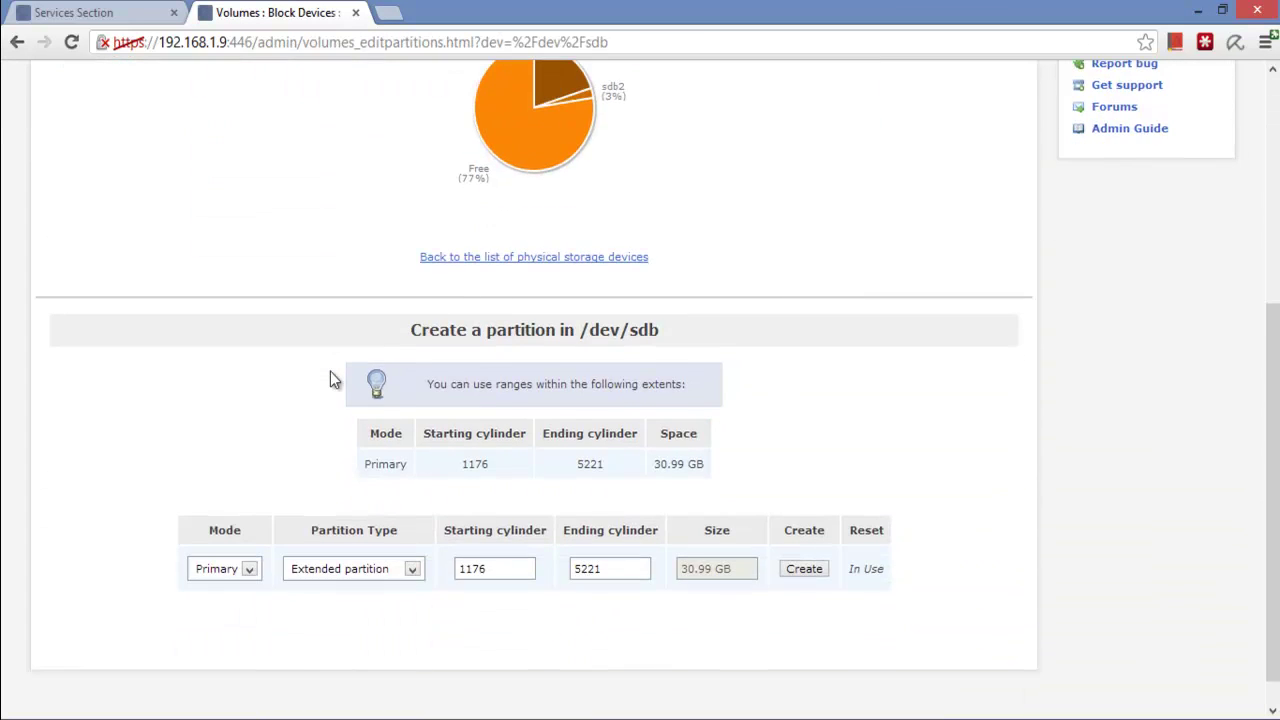
{"action": "scroll", "coordinate": [333, 379], "scroll_direction": "down", "scroll_amount": 1}
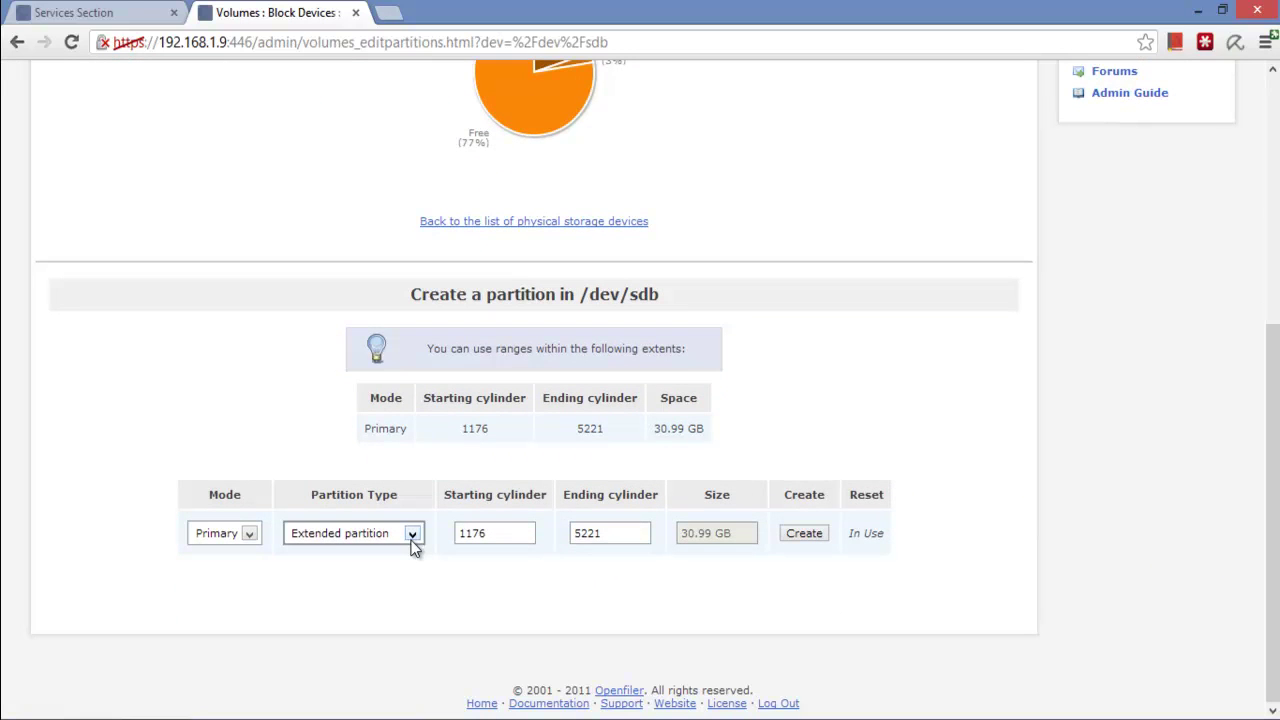
{"action": "left_click", "coordinate": [250, 536]}
{"action": "left_click", "coordinate": [251, 541]}
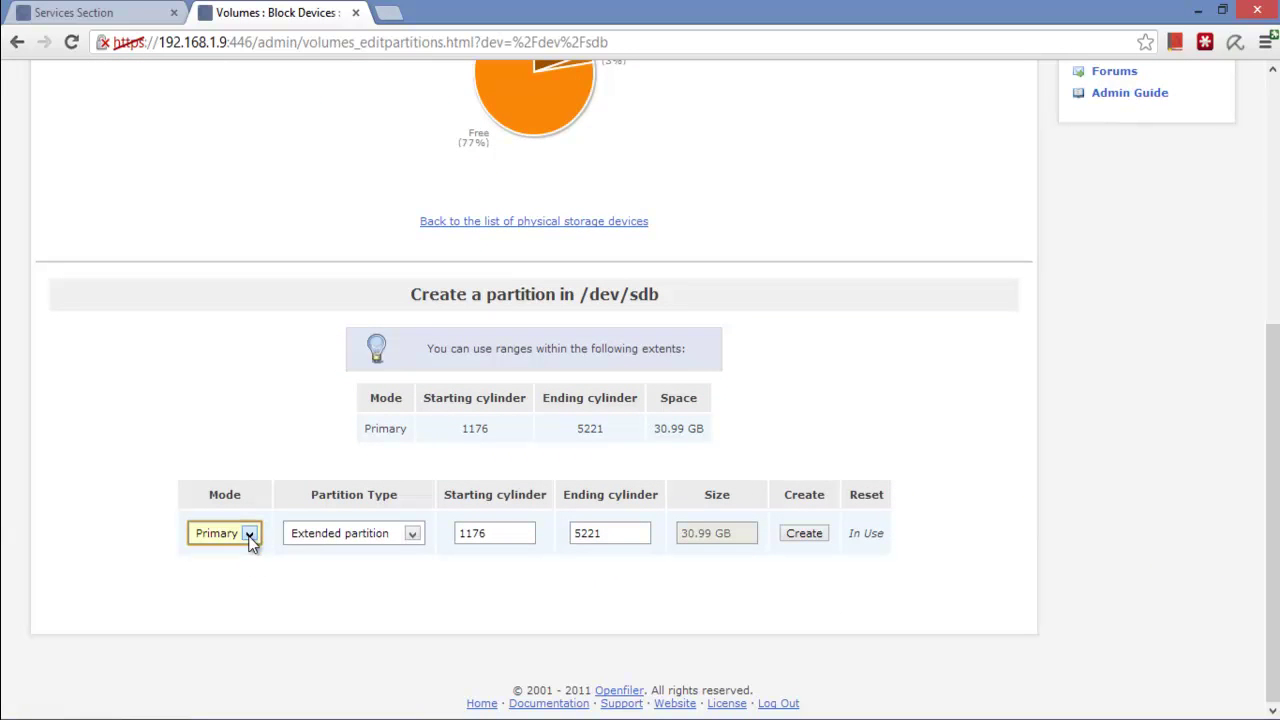
{"action": "left_click", "coordinate": [412, 536]}
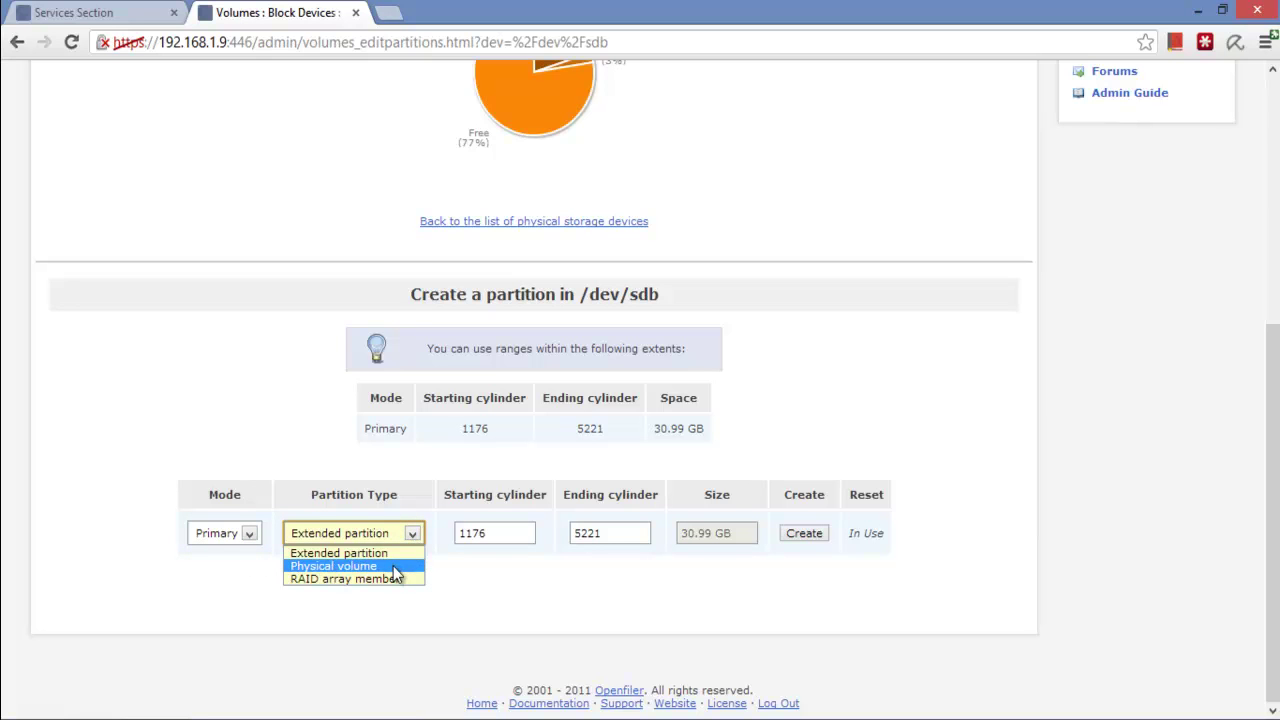
{"action": "left_click", "coordinate": [399, 565]}
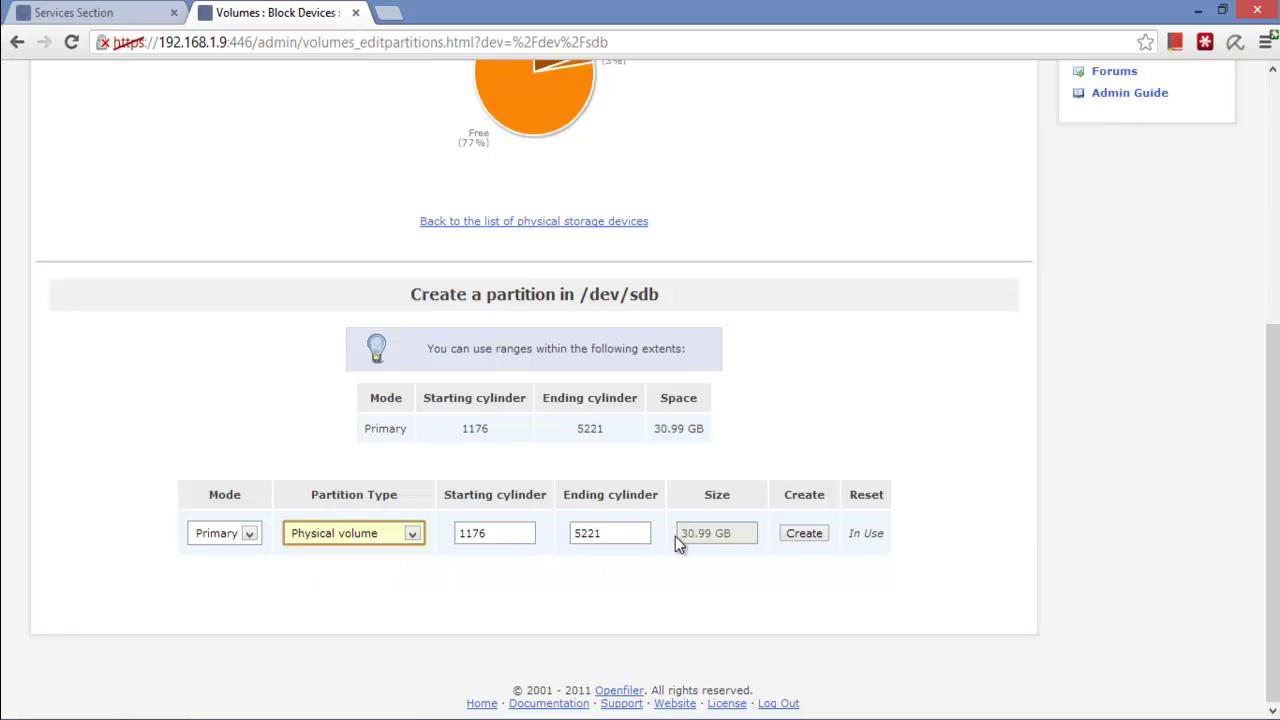
{"action": "left_click", "coordinate": [808, 533]}
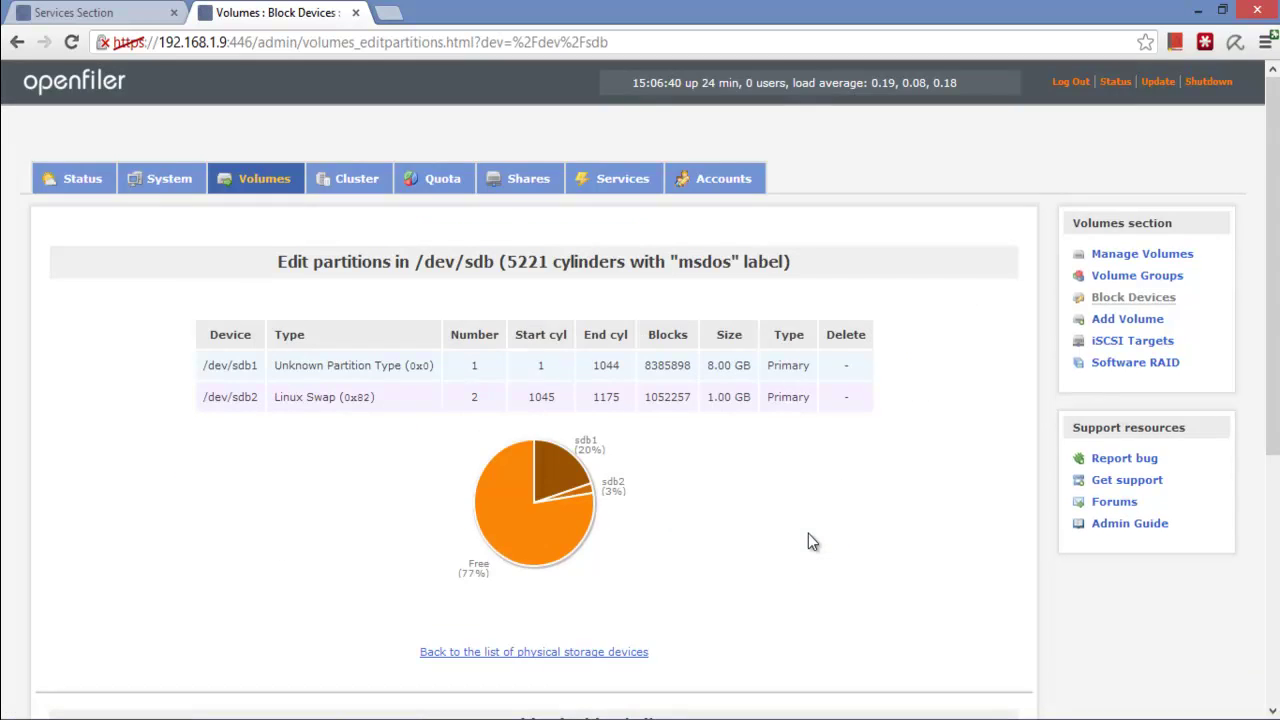
{"action": "scroll", "coordinate": [808, 535], "scroll_direction": "down", "scroll_amount": 5}
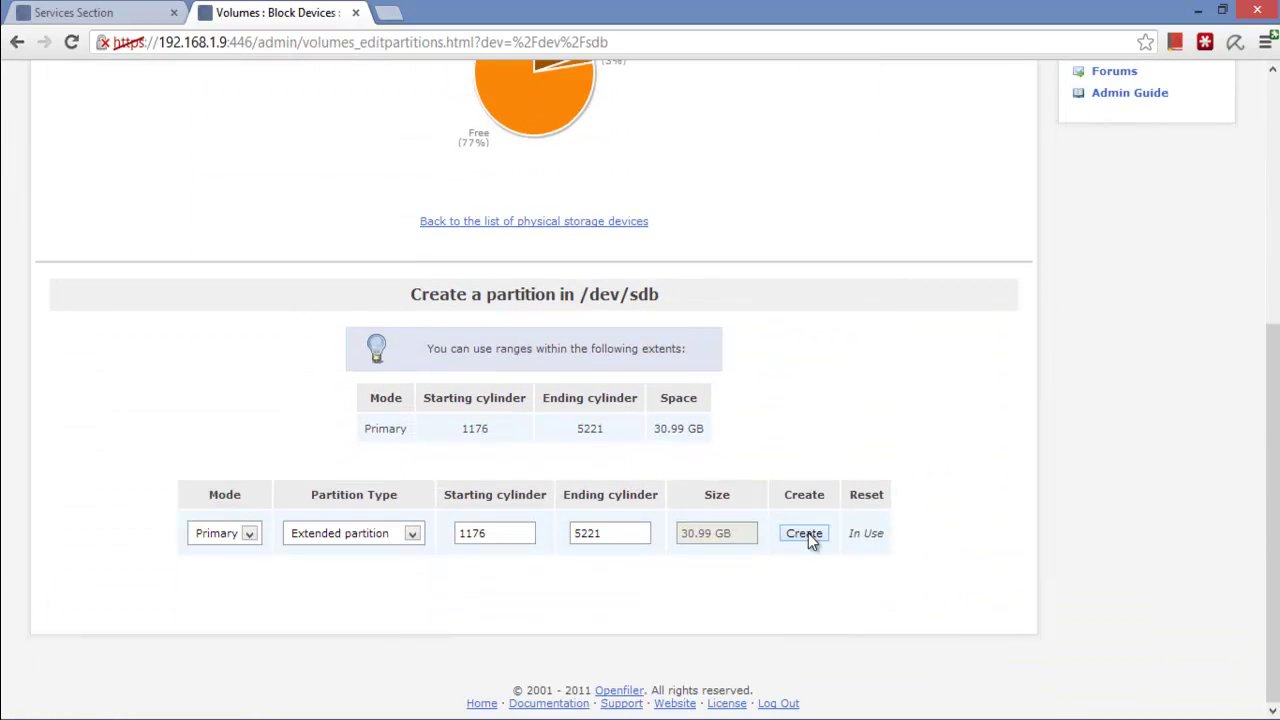
{"action": "scroll", "coordinate": [808, 533], "scroll_direction": "up", "scroll_amount": 4}
{"action": "scroll", "coordinate": [810, 541], "scroll_direction": "up", "scroll_amount": 1}
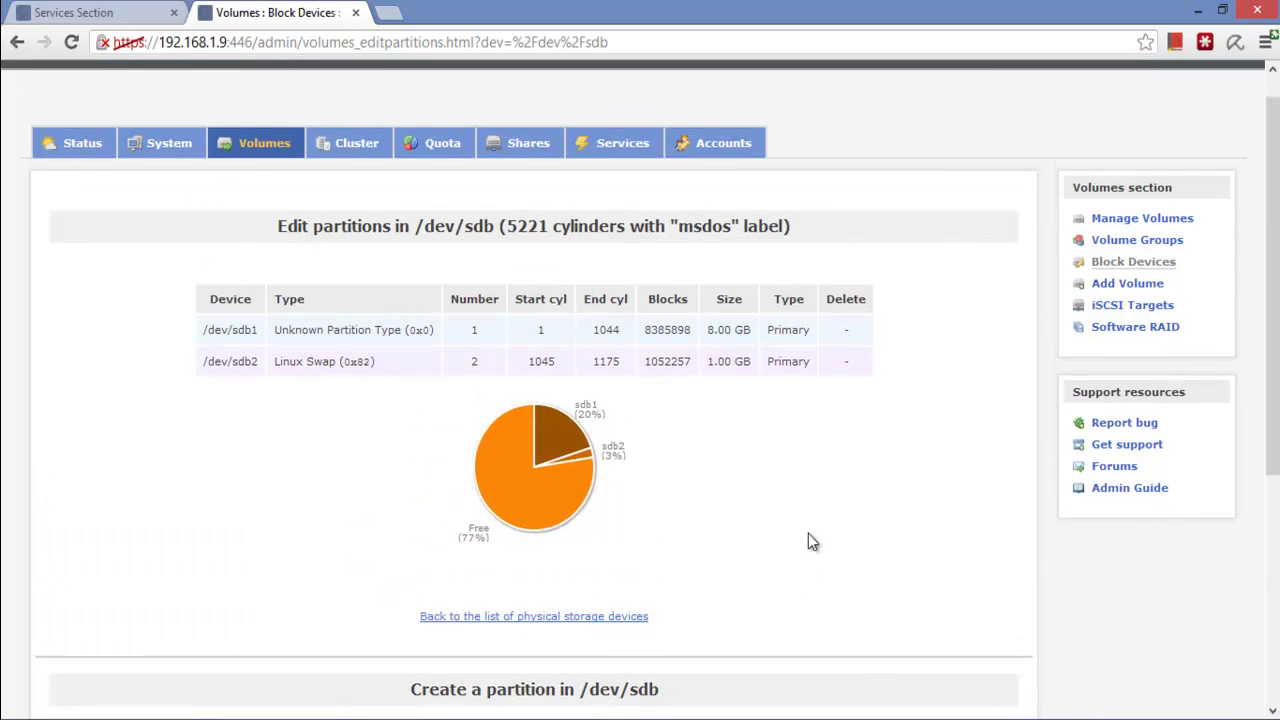
Check the volume groups for available physical volumes and view the list of partitions in /dev/sdb.
{"action": "left_click", "coordinate": [1100, 288]}
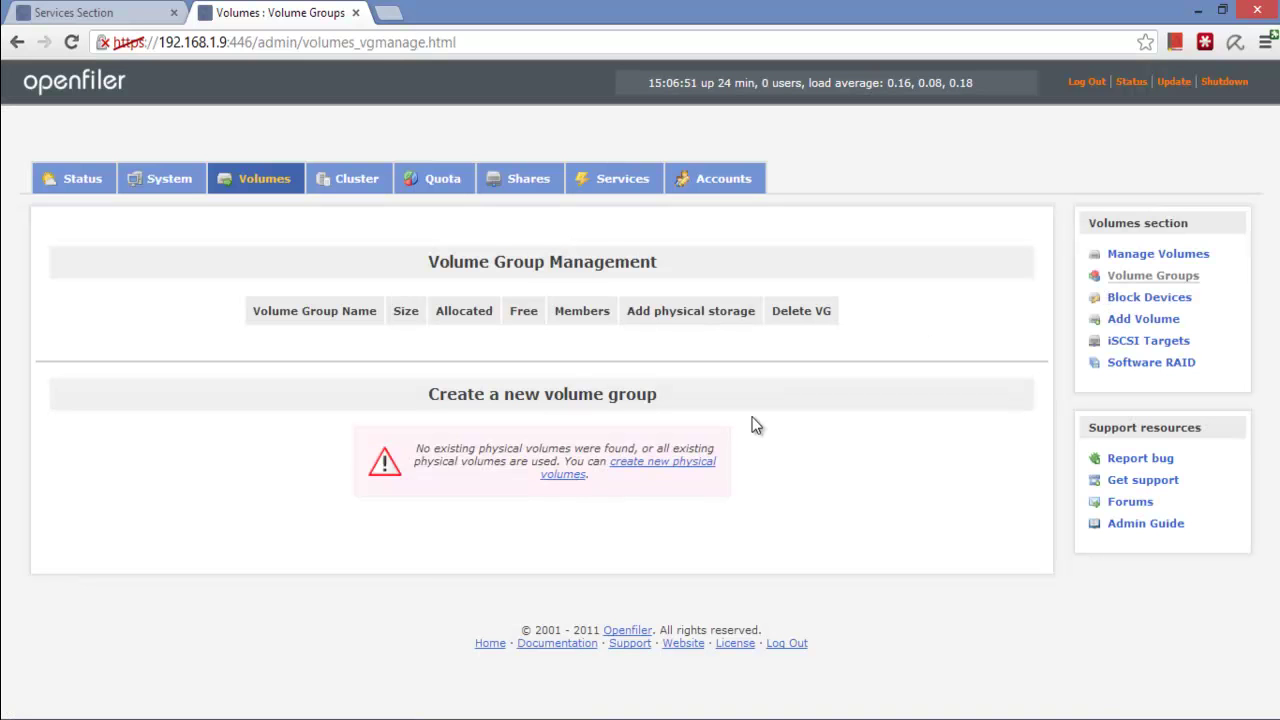
{"action": "left_click", "coordinate": [652, 474]}
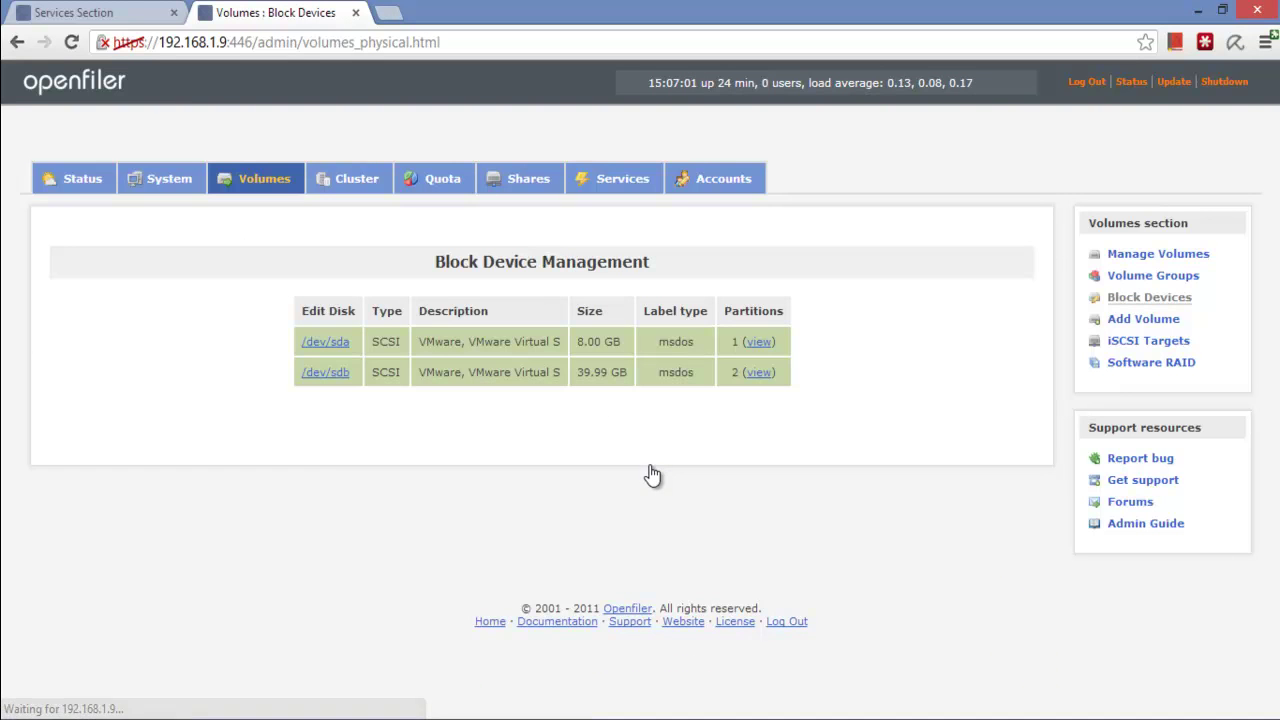
{"action": "left_click", "coordinate": [760, 375]}
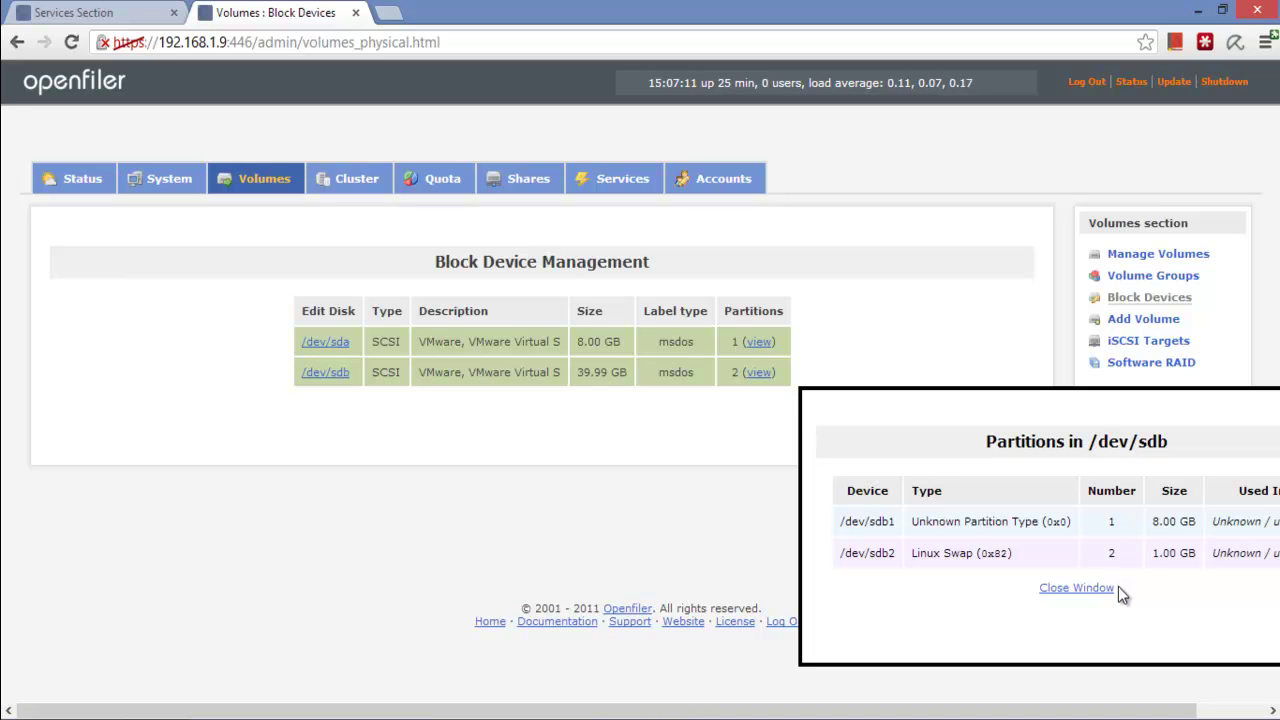
Try to create a primary extended partition in /dev/sdb from cylinder 1176 to 5221 and check the partition table.
{"action": "left_click", "coordinate": [325, 372]}
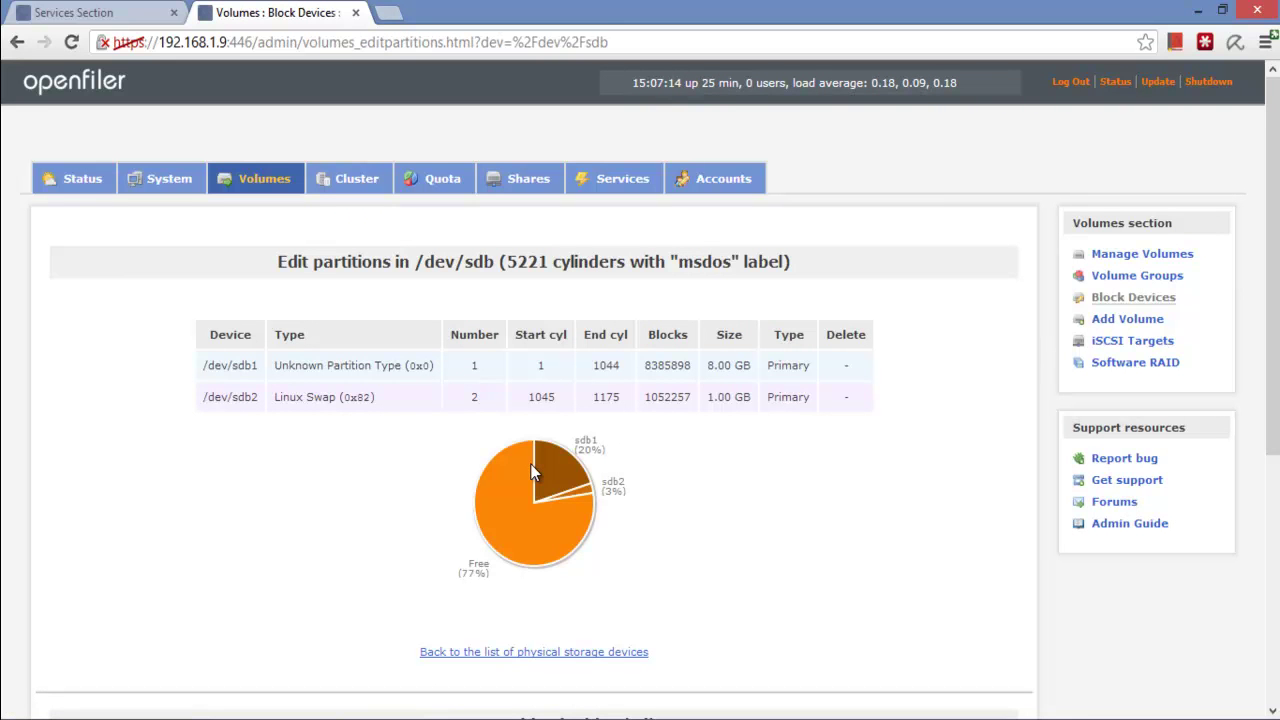
{"action": "scroll", "coordinate": [532, 468], "scroll_direction": "down", "scroll_amount": 3}
{"action": "scroll", "coordinate": [533, 470], "scroll_direction": "down", "scroll_amount": 2}
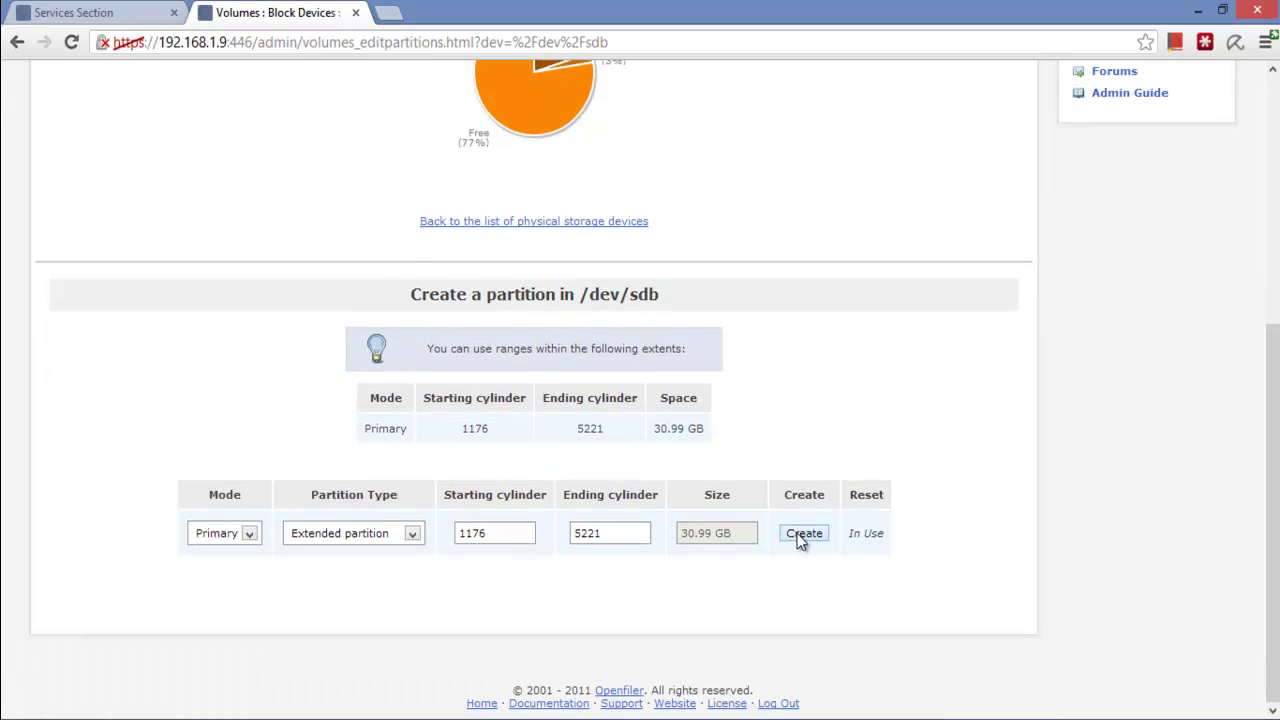
{"action": "left_click", "coordinate": [806, 539]}
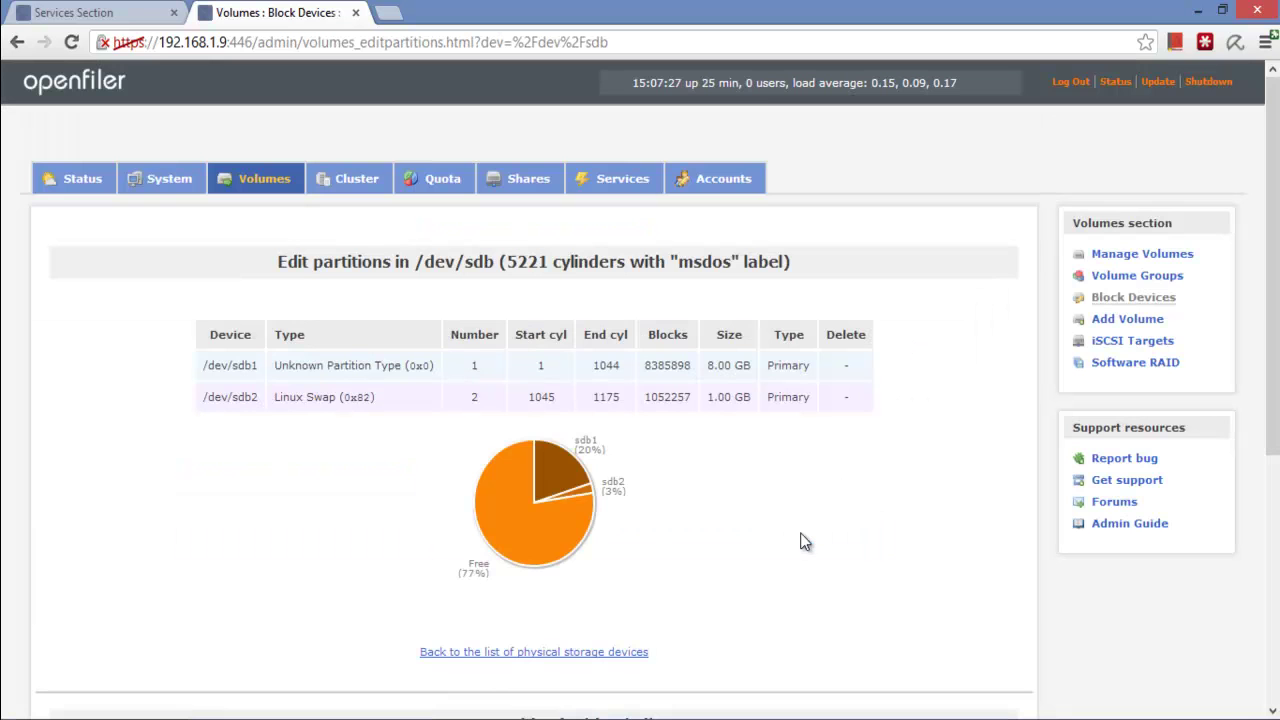
{"action": "scroll", "coordinate": [806, 542], "scroll_direction": "down", "scroll_amount": 4}
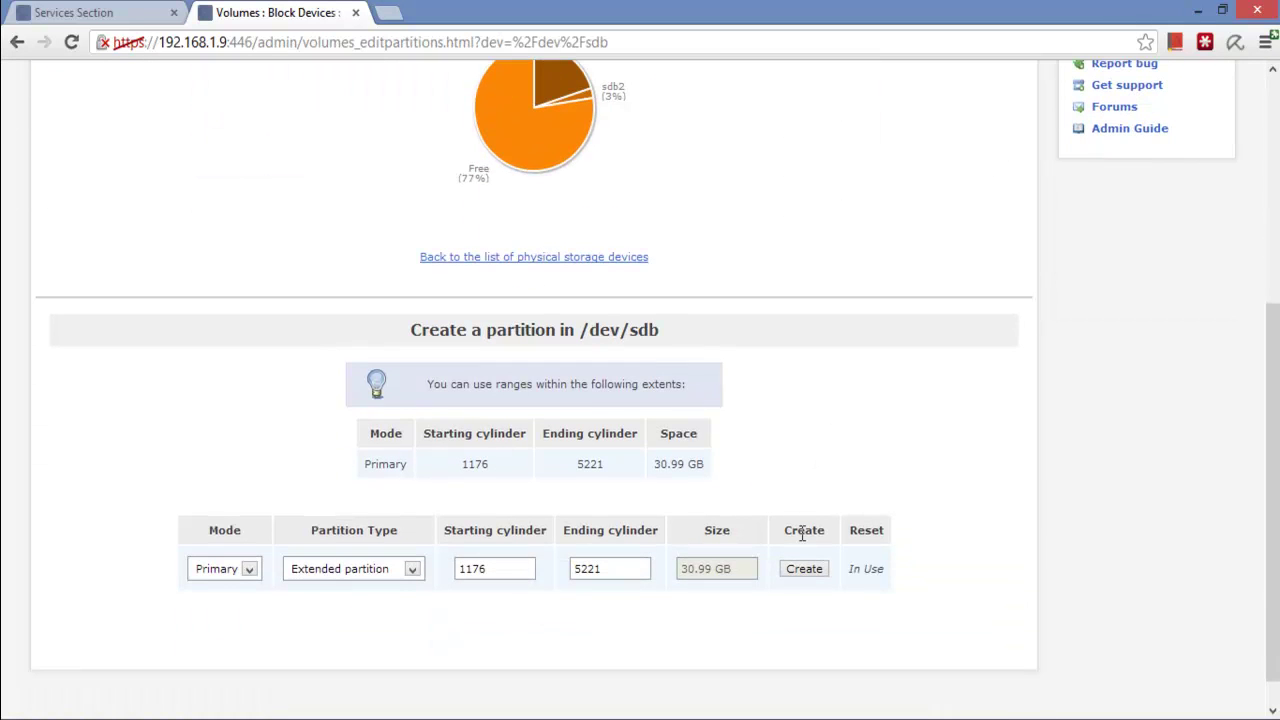
{"action": "scroll", "coordinate": [802, 534], "scroll_direction": "up", "scroll_amount": 3}
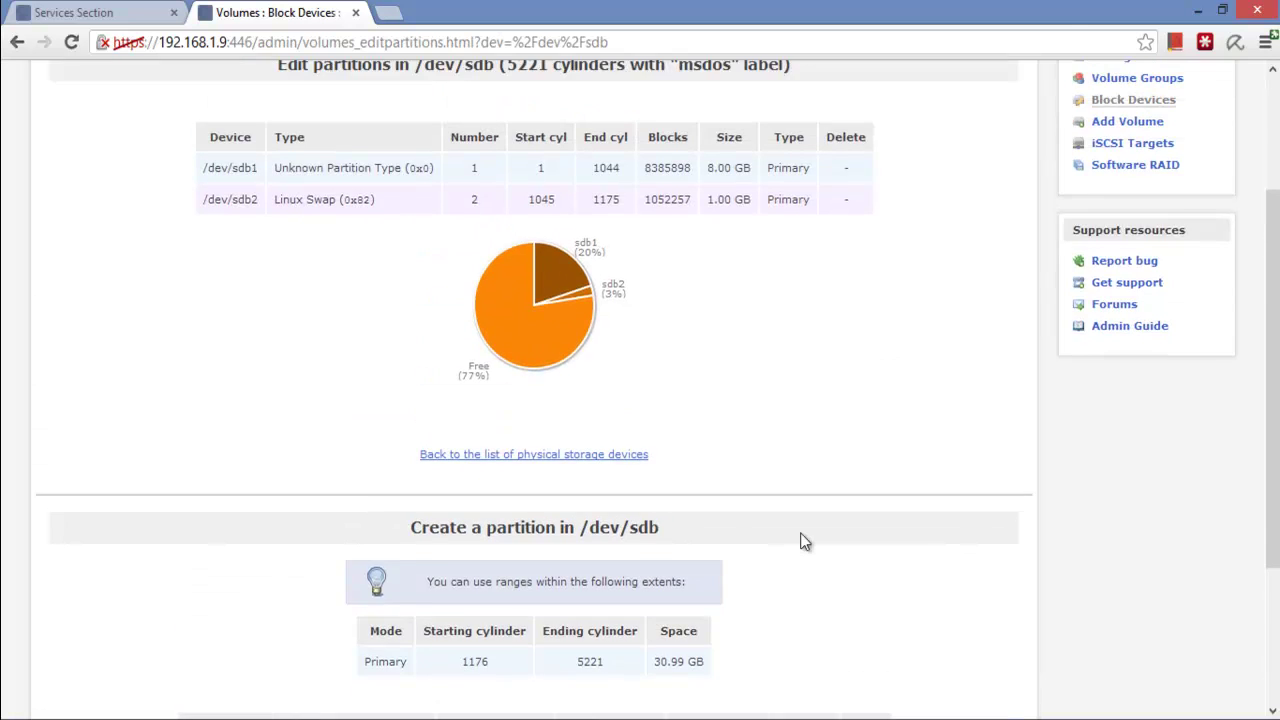
{"action": "scroll", "coordinate": [806, 542], "scroll_direction": "up", "scroll_amount": 1}
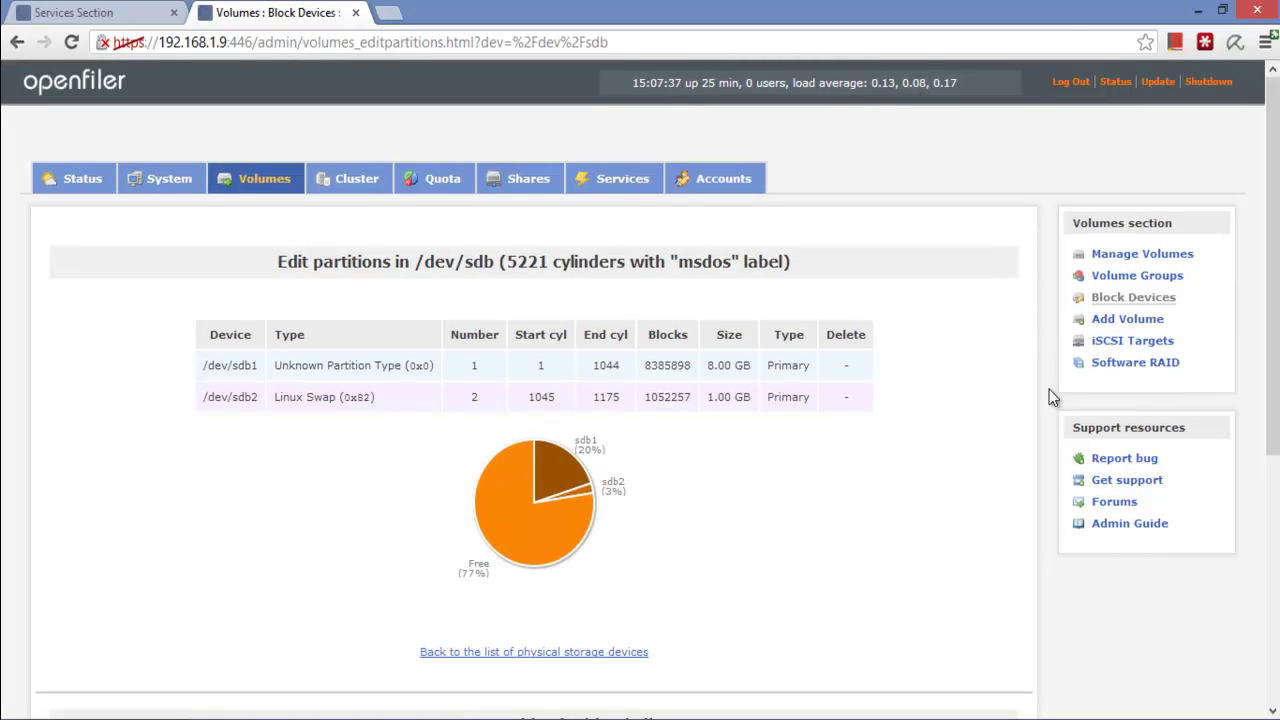
Open the iSCSI target configuration and examine the date and domain parts of the proposed target IQN.
{"action": "left_click", "coordinate": [1107, 345]}
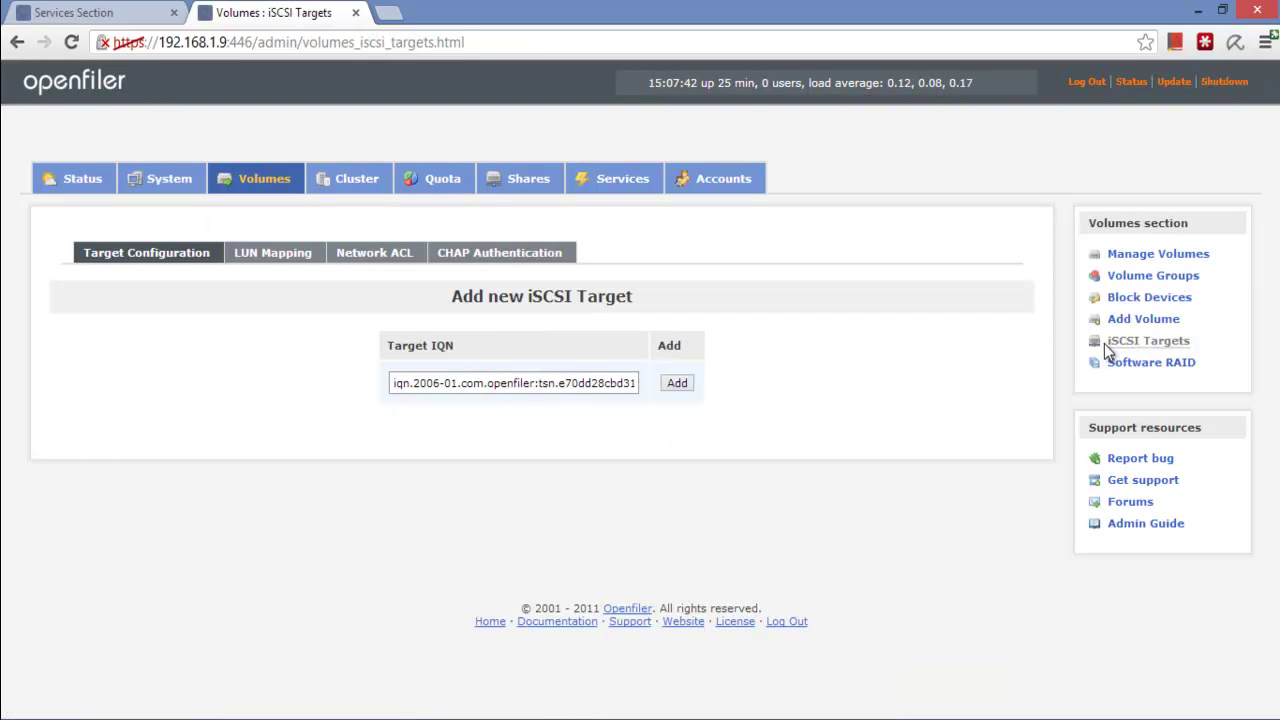
{"action": "left_click", "coordinate": [398, 383]}
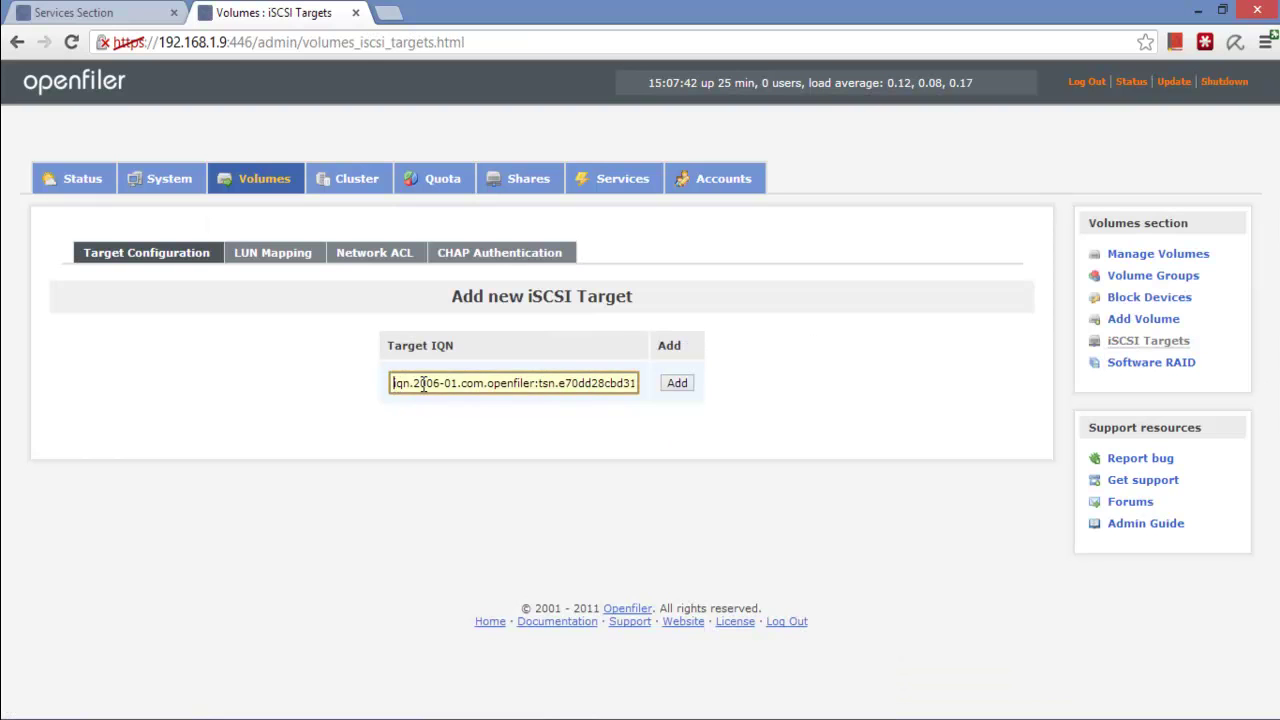
{"action": "triple_click", "coordinate": [580, 386]}
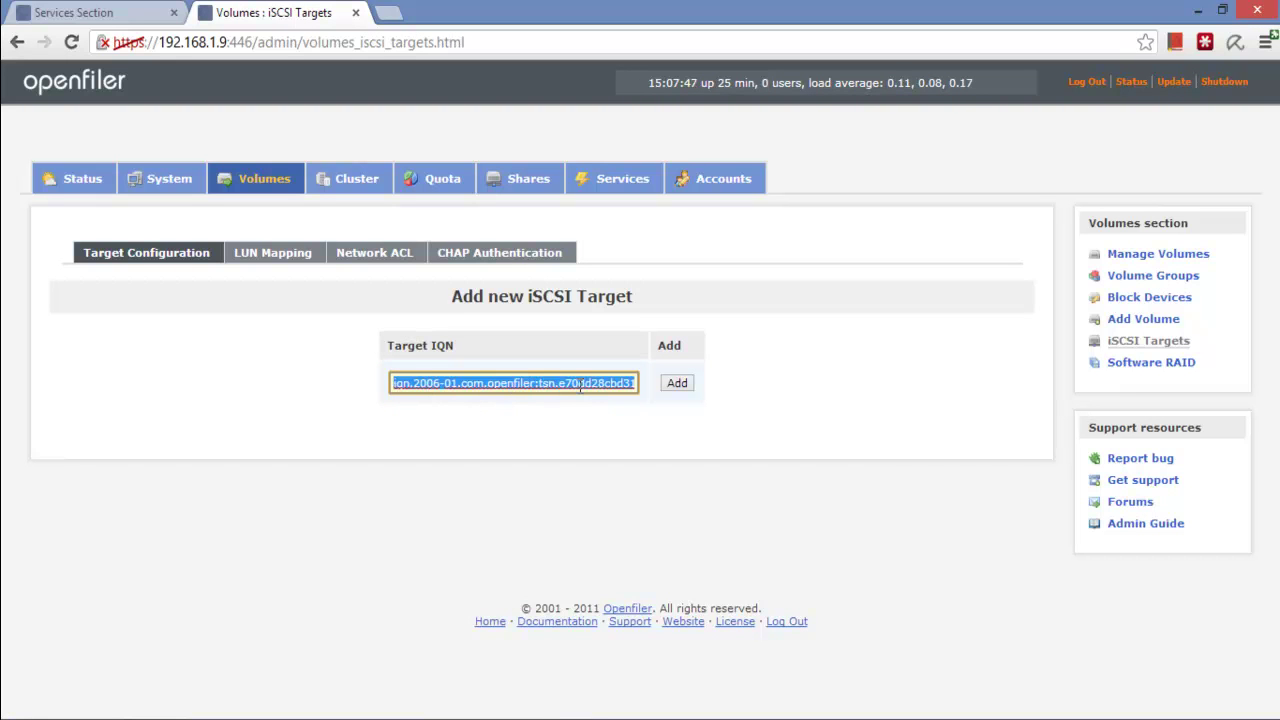
{"action": "left_click", "coordinate": [407, 385]}
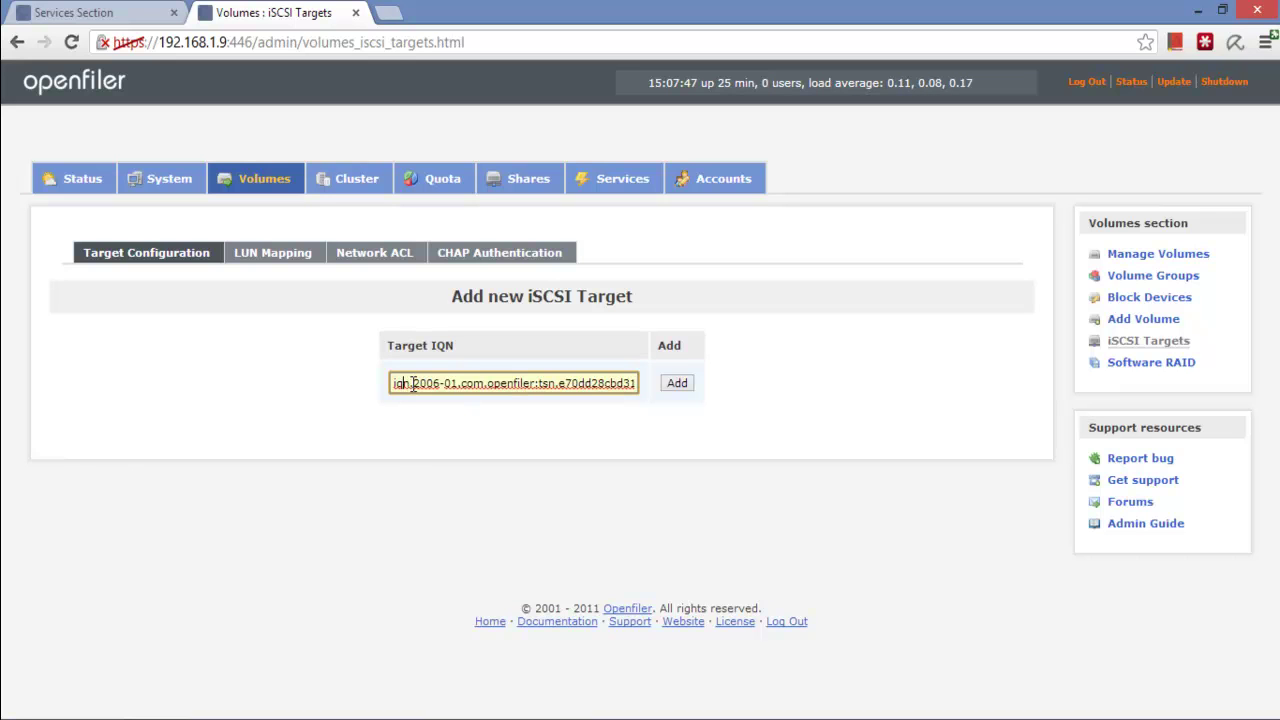
{"action": "left_click_drag", "start_coordinate": [413, 384], "coordinate": [457, 387]}
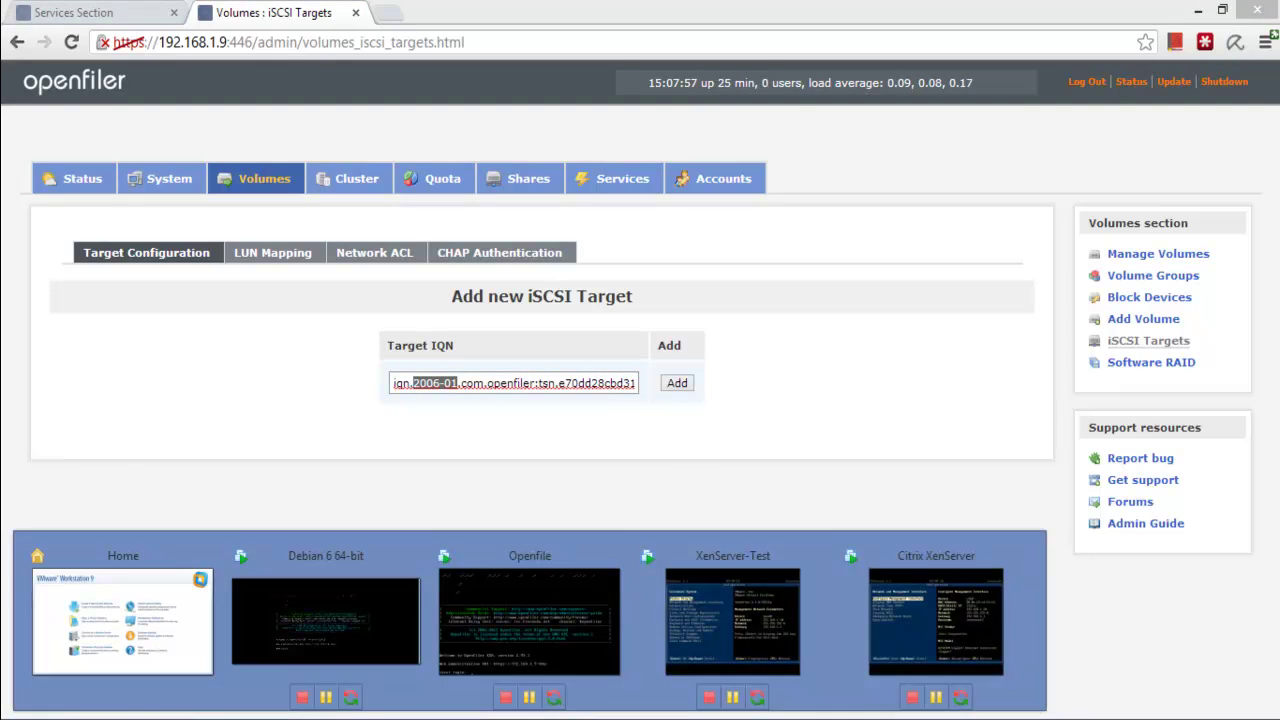
{"action": "left_click", "coordinate": [571, 632]}
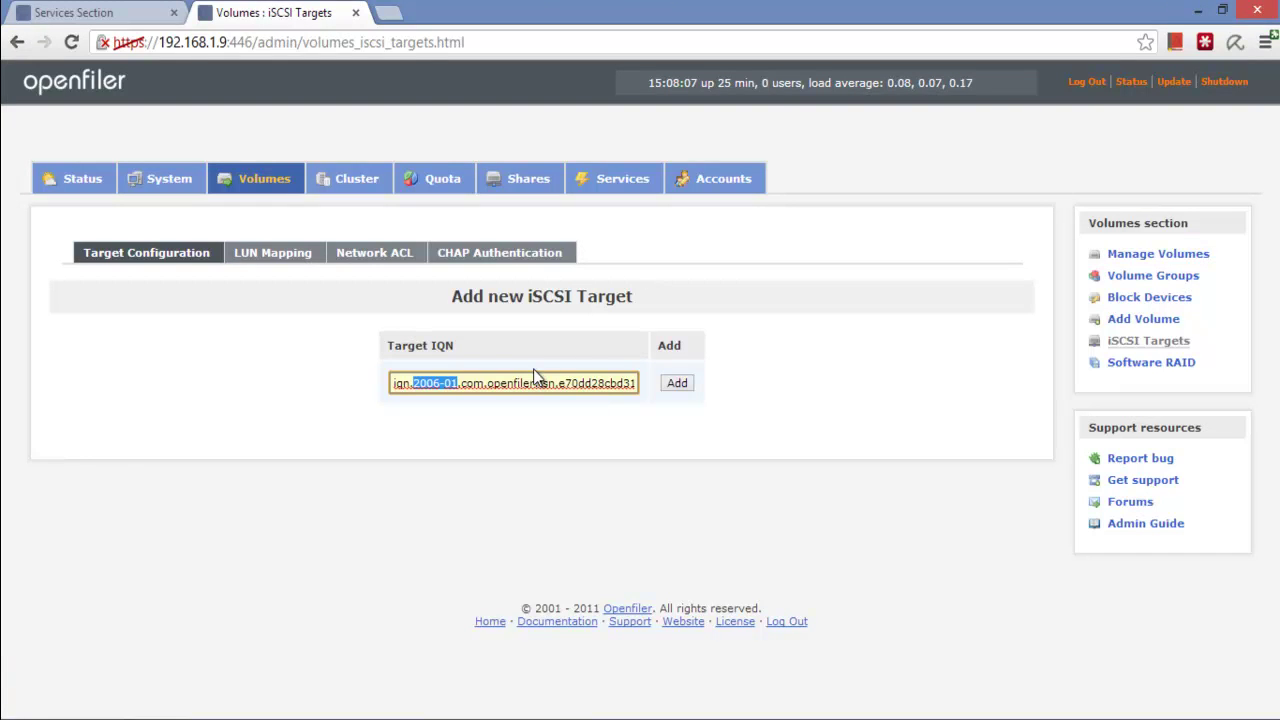
{"action": "left_click_drag", "start_coordinate": [461, 385], "coordinate": [535, 382]}
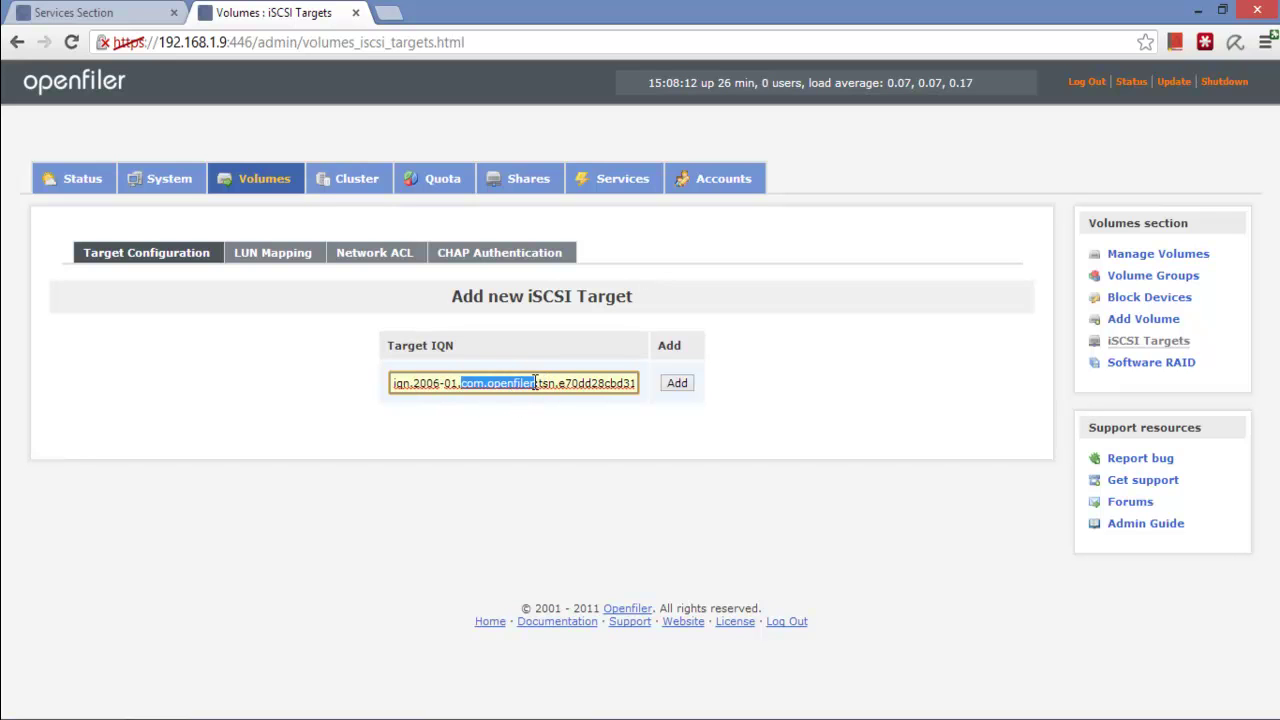
Replace the tsn suffix of the target IQN with iscsi and add the target iqn.2006-01.com.openfiler:iscsi.
{"action": "left_click", "coordinate": [538, 382]}
{"action": "key", "text": "shift+Right"}
{"action": "key", "text": "shift+Right"}
{"action": "key", "text": "shift+Right"}
{"action": "key", "text": "shift+Right"}
{"action": "key", "text": "shift+Right"}
{"action": "key", "text": "shift+Right"}
{"action": "key", "text": "shift+Right"}
{"action": "key", "text": "shift+Right"}
{"action": "key", "text": "shift+Right"}
{"action": "key", "text": "shift+Right"}
{"action": "key", "text": "shift+Right"}
{"action": "key", "text": "shift+Right"}
{"action": "key", "text": "shift+Right"}
{"action": "key", "text": "shift+Right"}
{"action": "key", "text": "shift+Right"}
{"action": "key", "text": "shift+Right"}
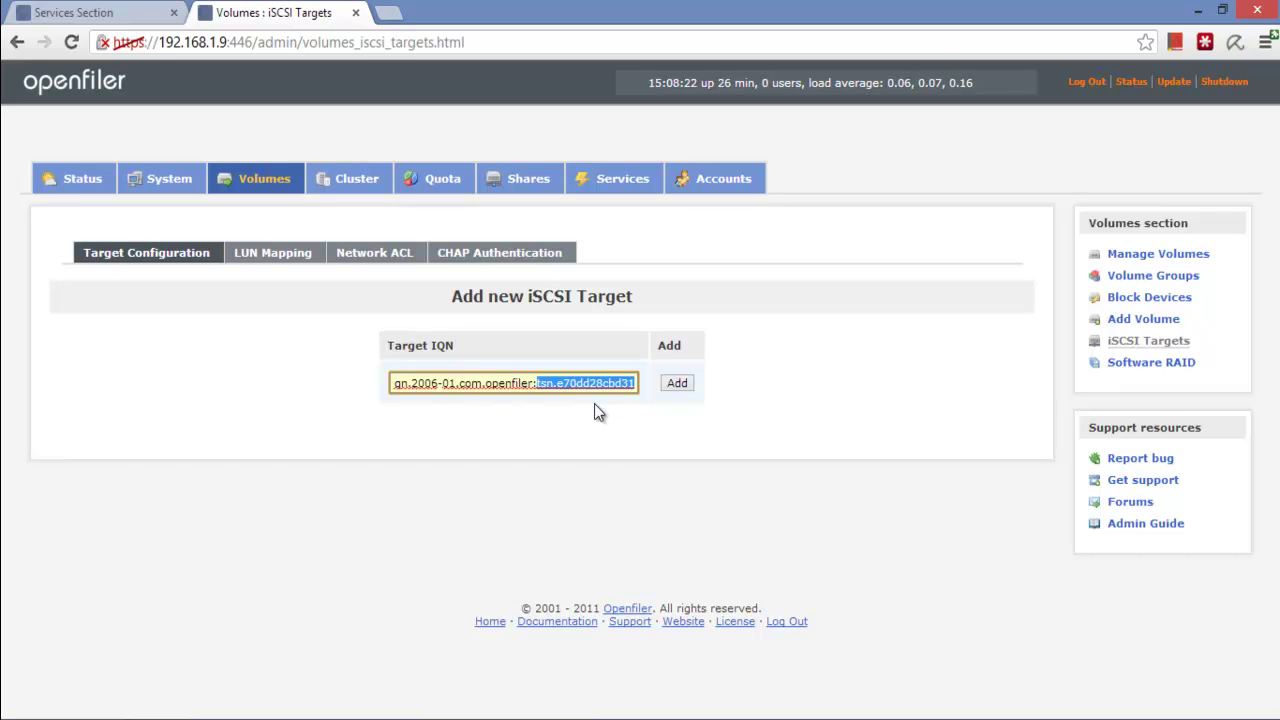
{"action": "key", "text": "BackSpace"}
{"action": "type", "text": "iscsi"}
{"action": "left_click", "coordinate": [592, 405]}
{"action": "left_click", "coordinate": [678, 386]}
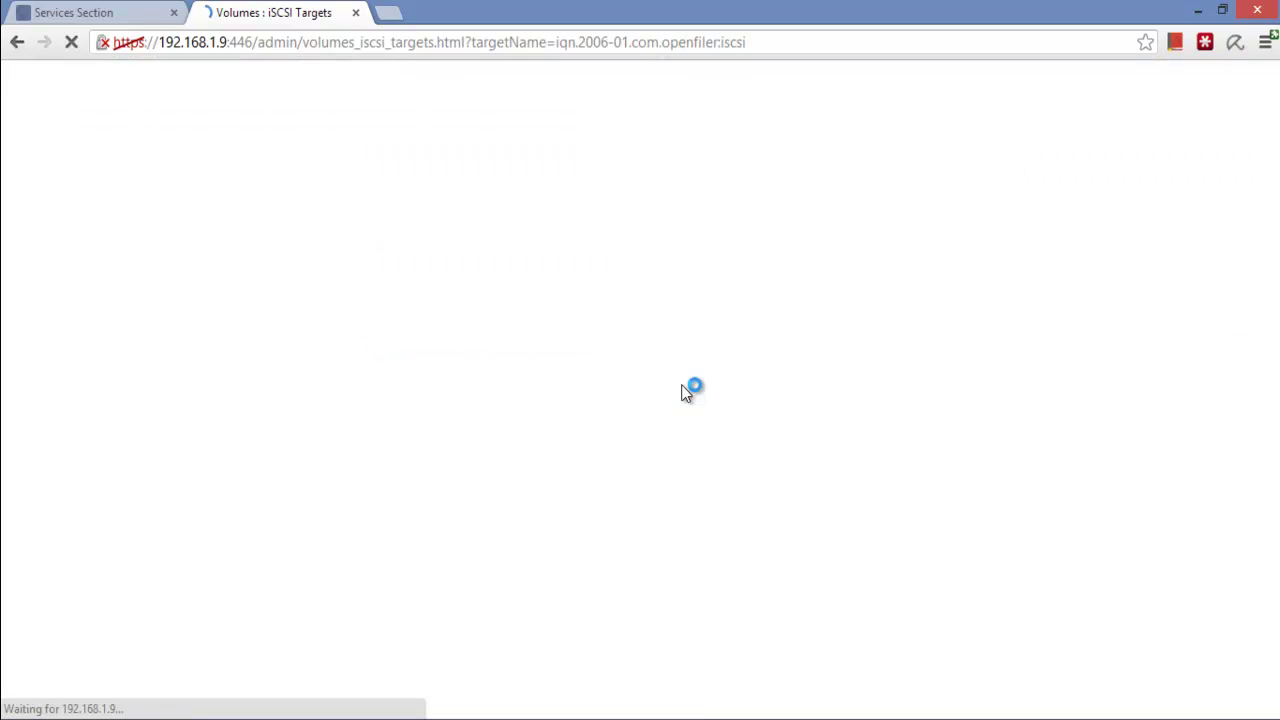
Update the iqn.2006-01.com.openfiler:iscsi target with its default attribute values and open its LUN mapping.
{"action": "scroll", "coordinate": [683, 392], "scroll_direction": "down", "scroll_amount": 4}
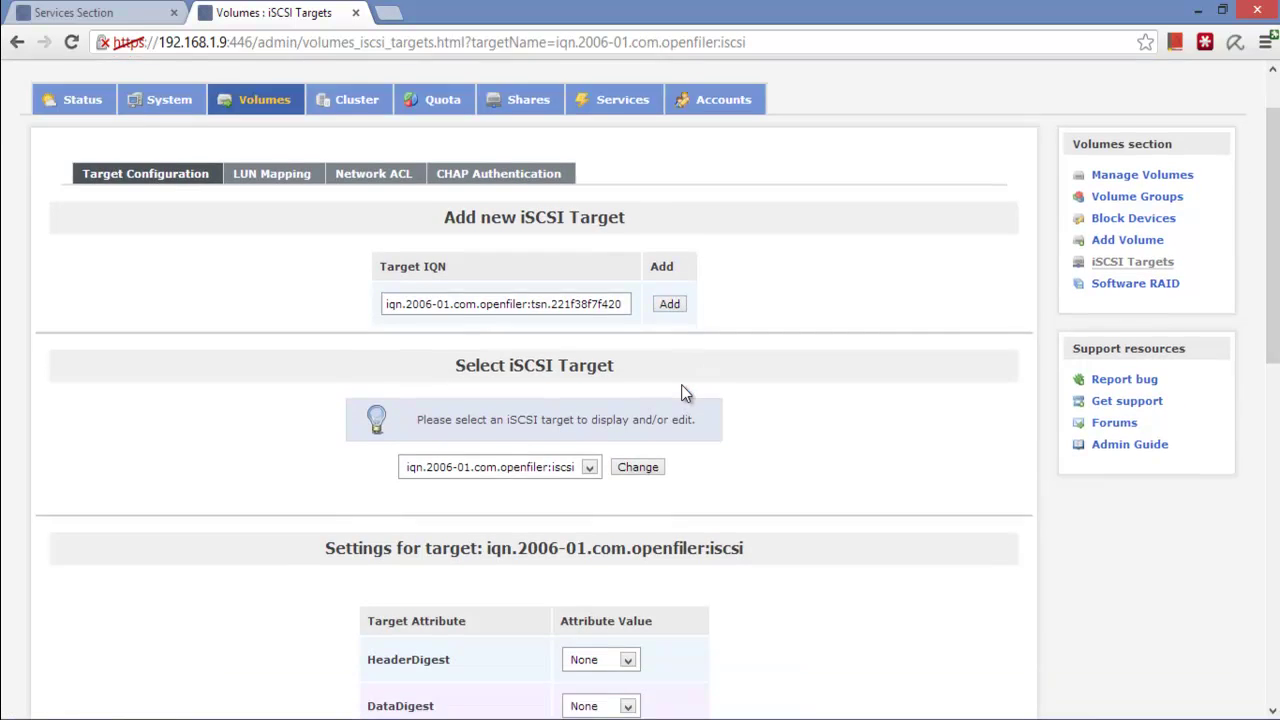
{"action": "scroll", "coordinate": [685, 393], "scroll_direction": "down", "scroll_amount": 5}
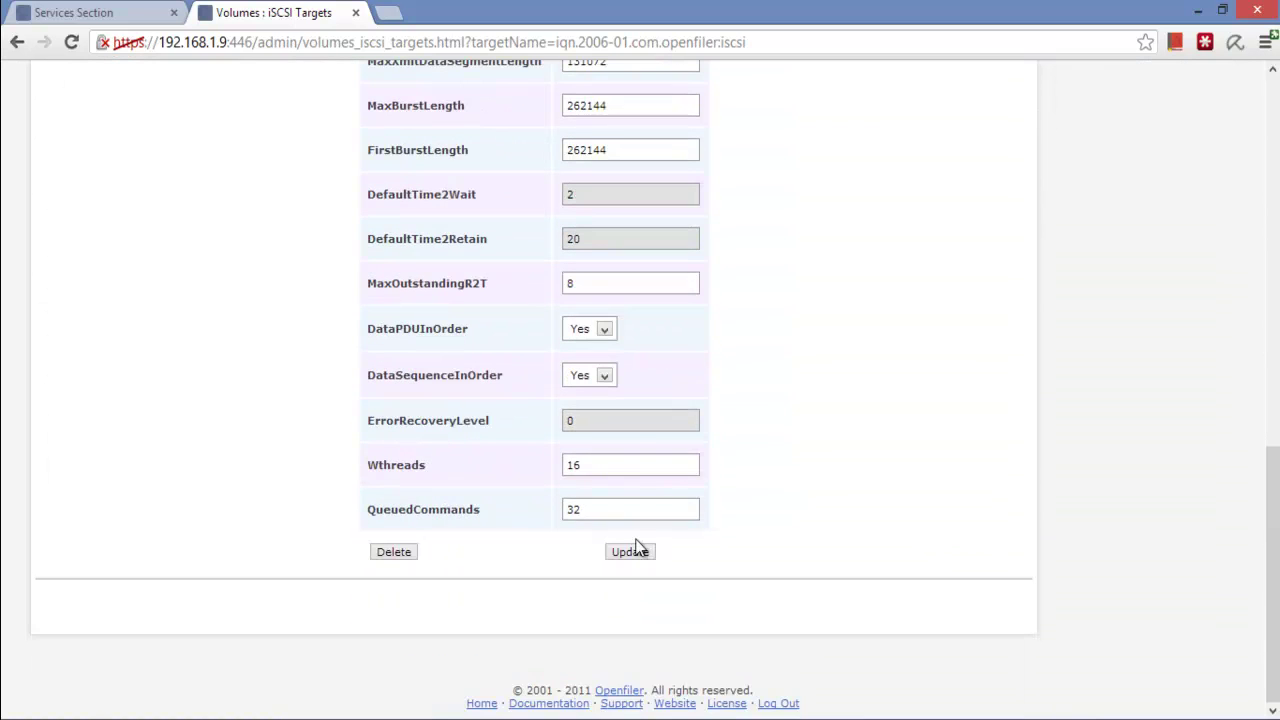
{"action": "left_click", "coordinate": [640, 552]}
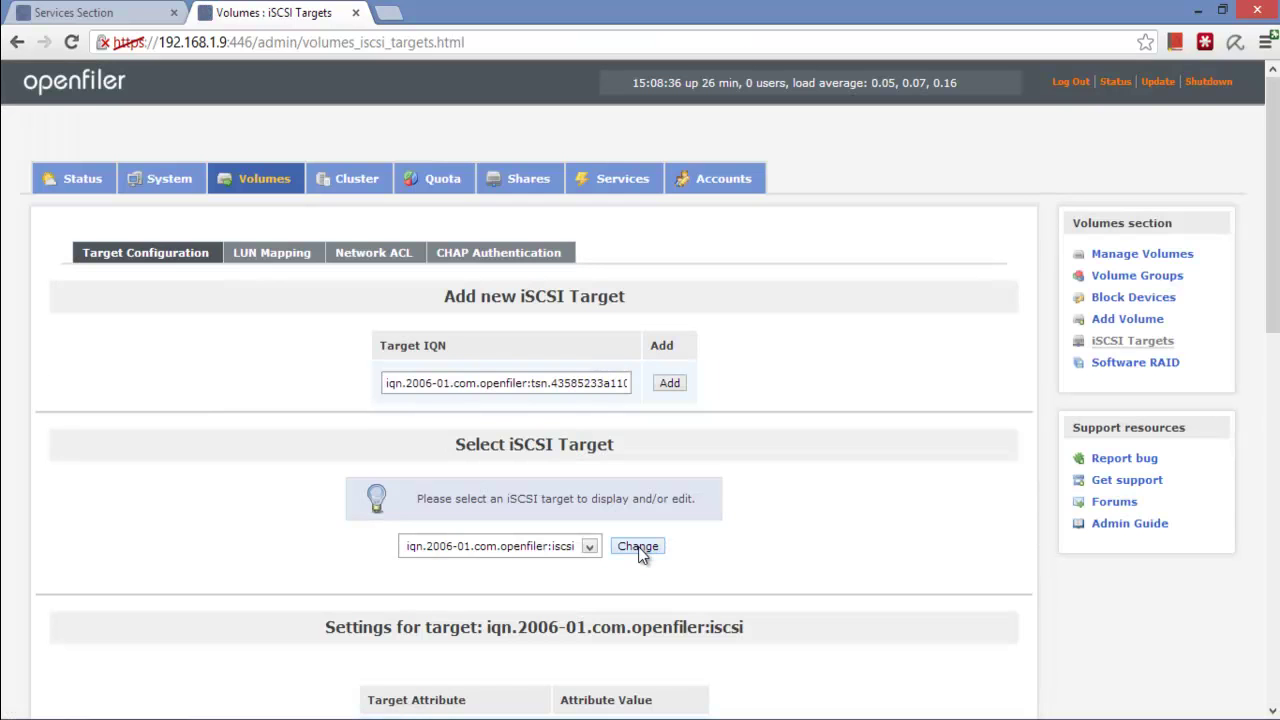
{"action": "left_click", "coordinate": [250, 261]}
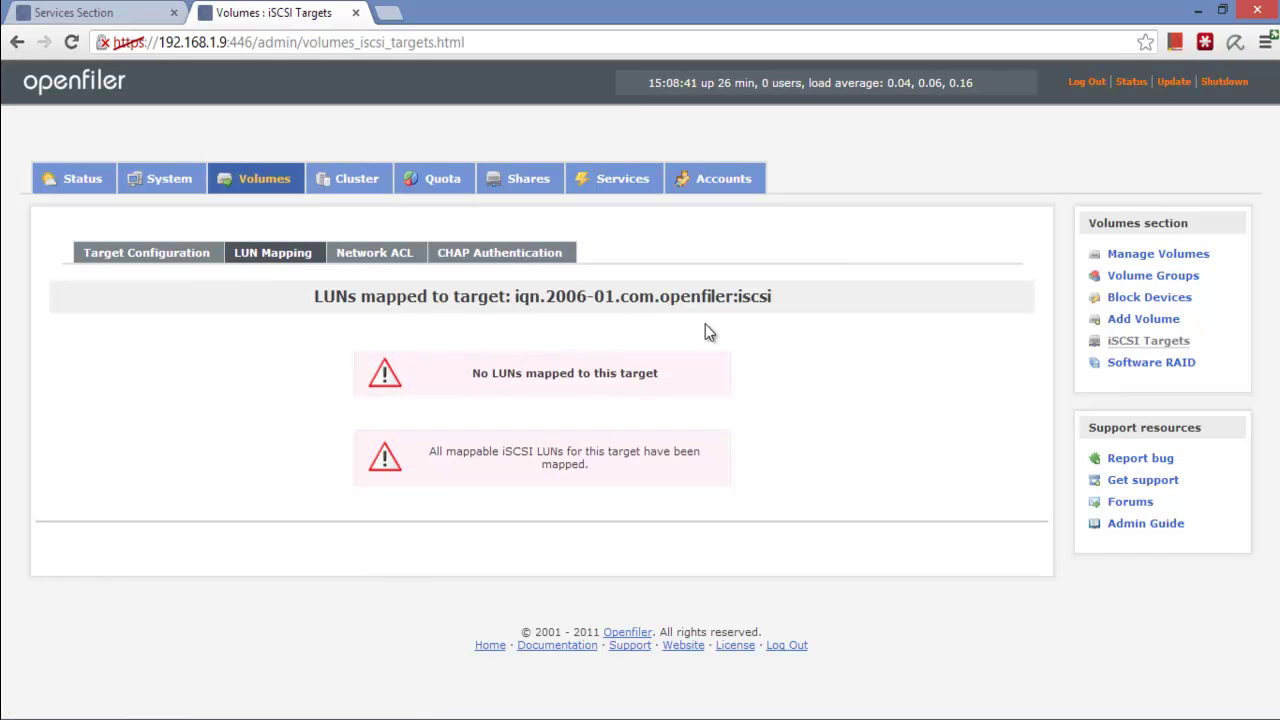
Check the volume group management page and examine the existing partitions and free cylinder range of /dev/sdb.
{"action": "left_click", "coordinate": [1121, 324]}
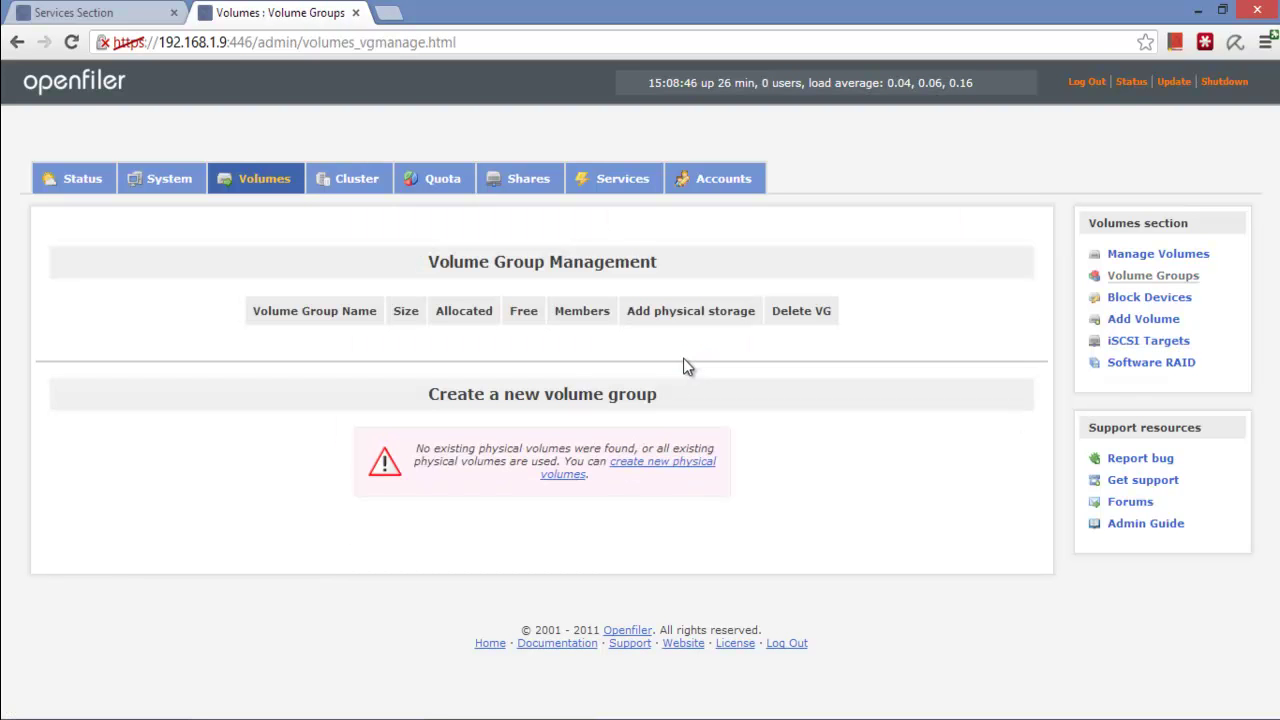
{"action": "left_click", "coordinate": [678, 468]}
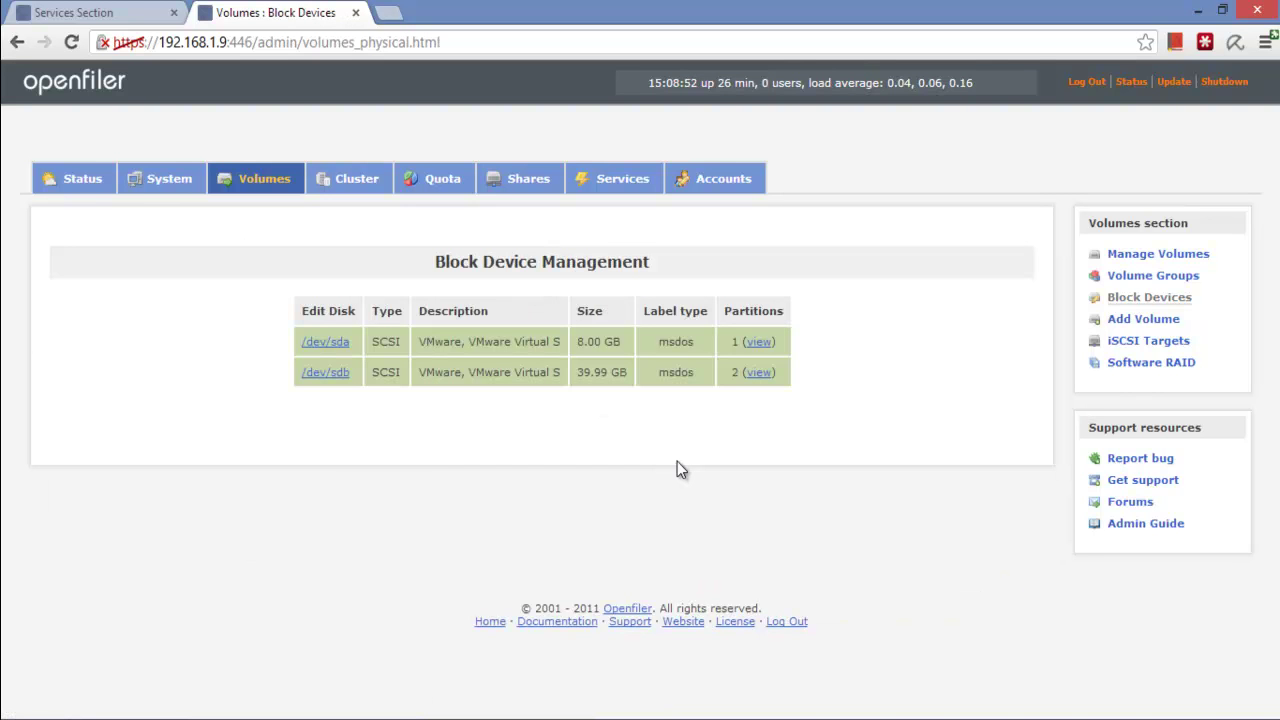
{"action": "left_click", "coordinate": [333, 376]}
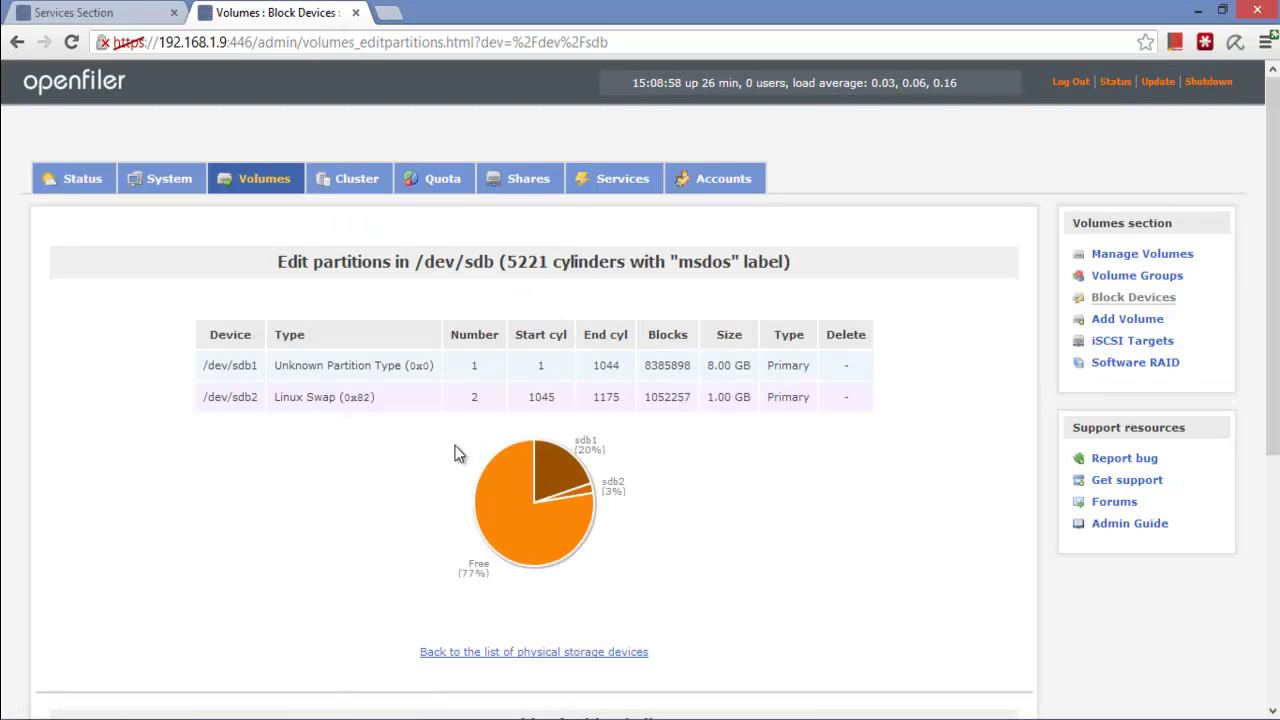
{"action": "scroll", "coordinate": [455, 453], "scroll_direction": "down", "scroll_amount": 4}
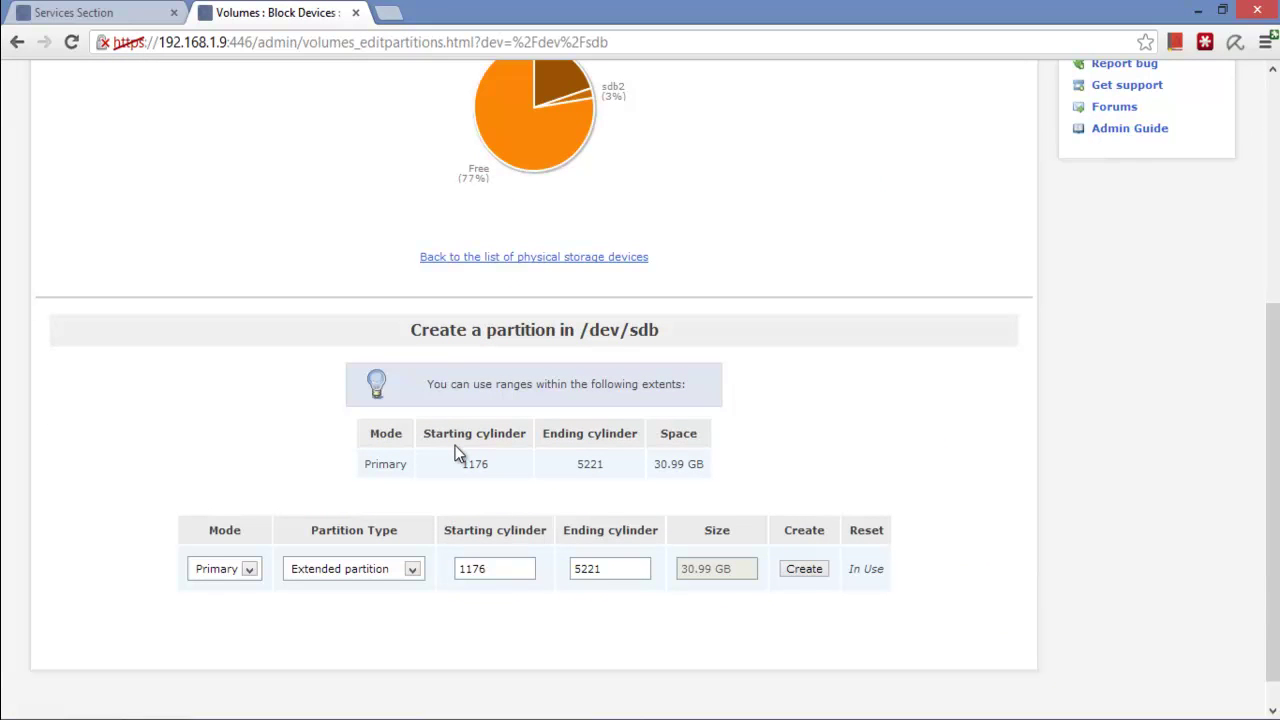
{"action": "scroll", "coordinate": [455, 452], "scroll_direction": "down", "scroll_amount": 1}
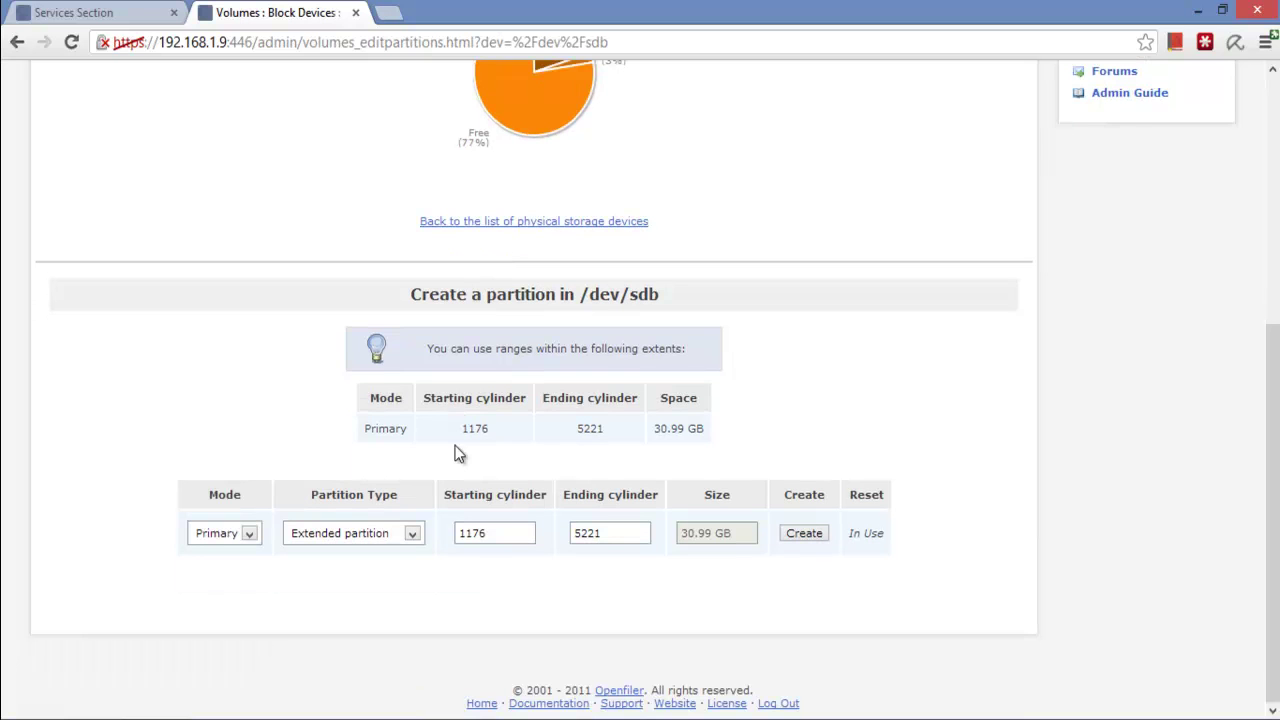
{"action": "left_click", "coordinate": [532, 229]}
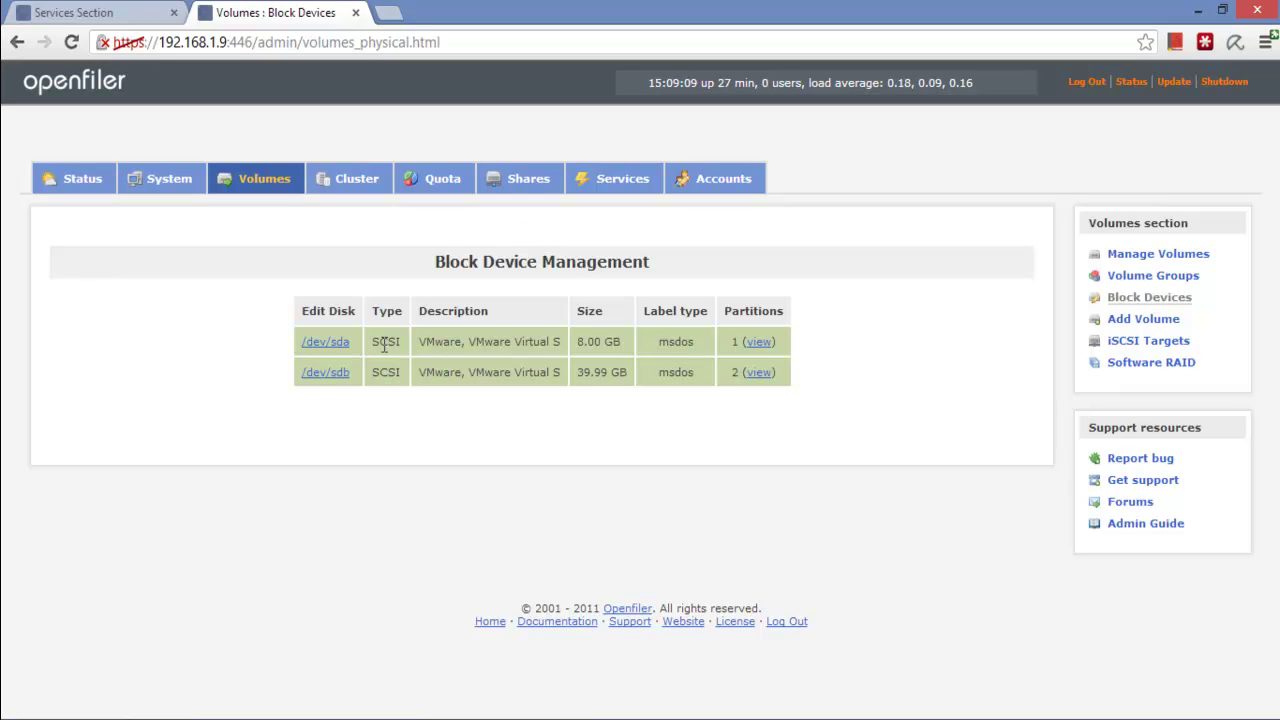
{"action": "left_click", "coordinate": [329, 379]}
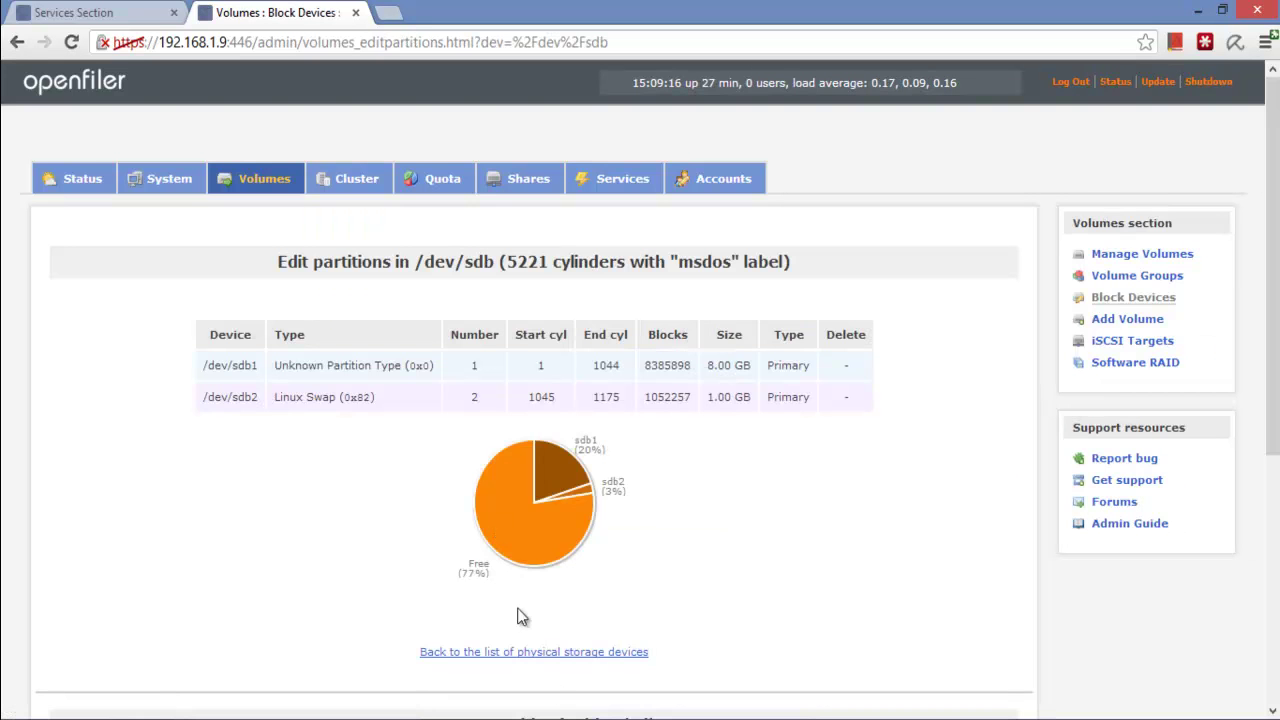
Switch to VMware Workstation and open the second hard disk in the Openfile virtual machine's hardware settings.
{"action": "left_click", "coordinate": [1189, 647]}
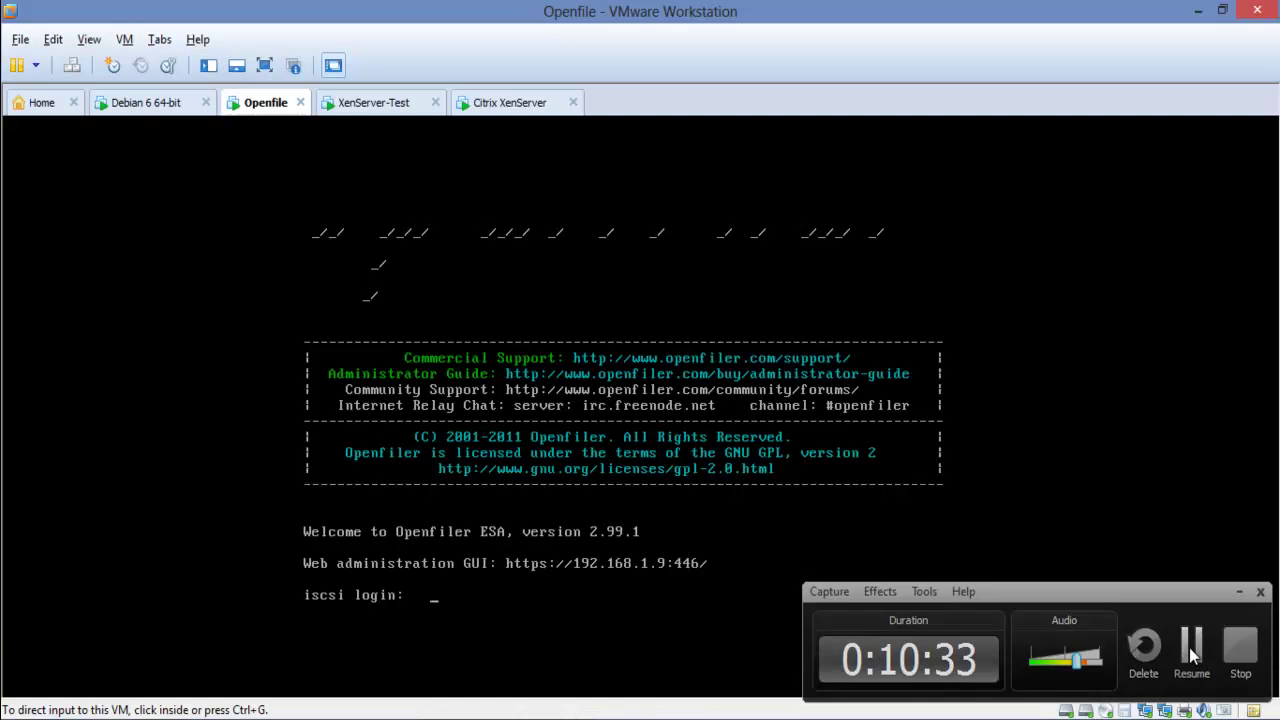
{"action": "left_click", "coordinate": [1189, 647]}
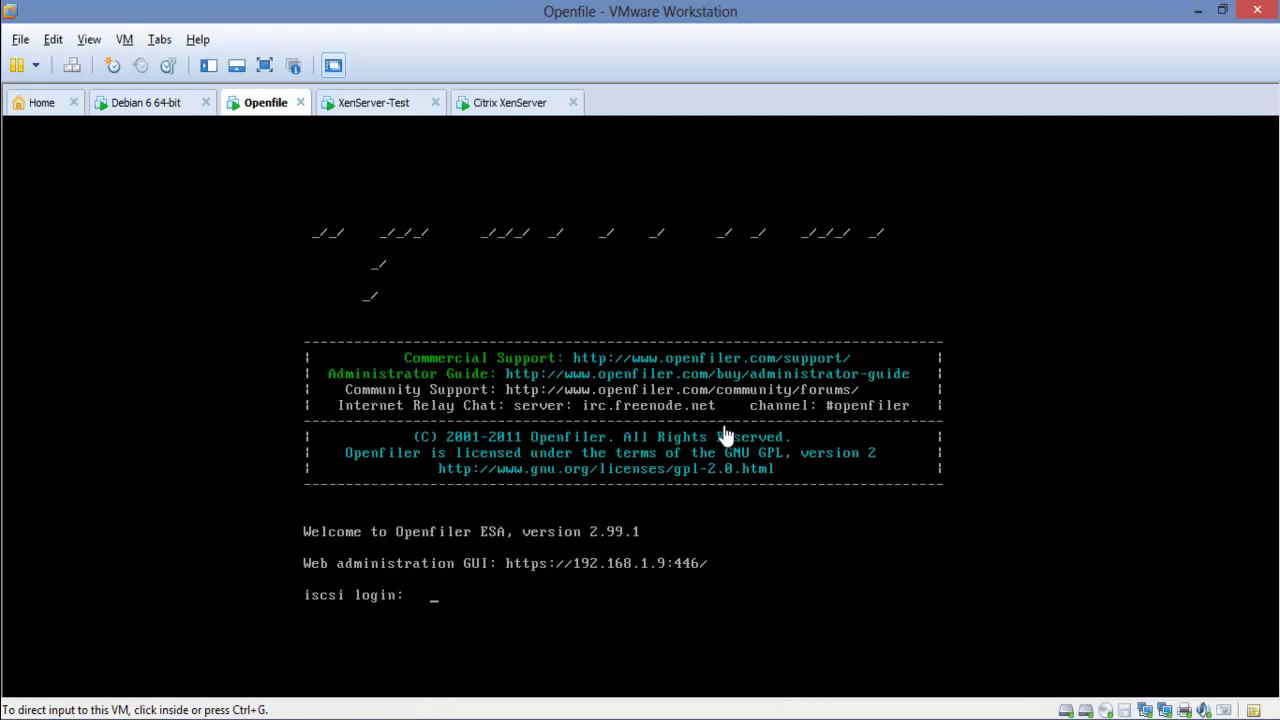
{"action": "right_click", "coordinate": [273, 102]}
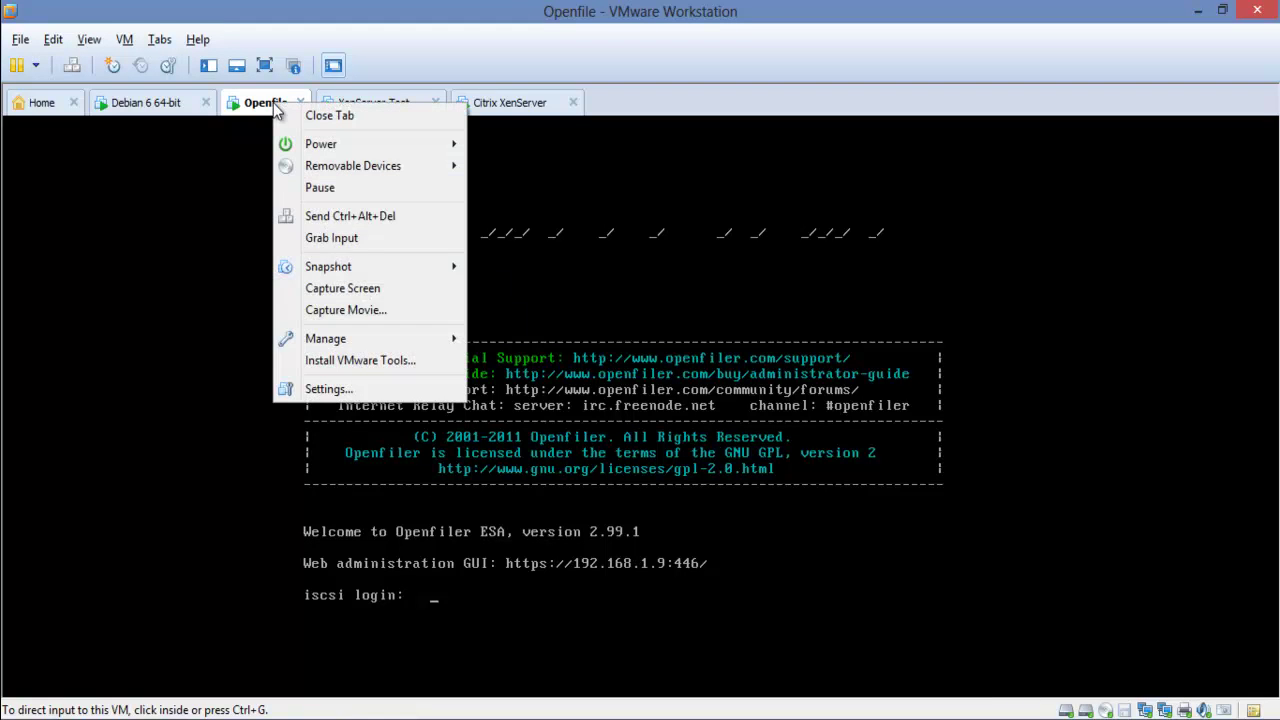
{"action": "left_click", "coordinate": [371, 389]}
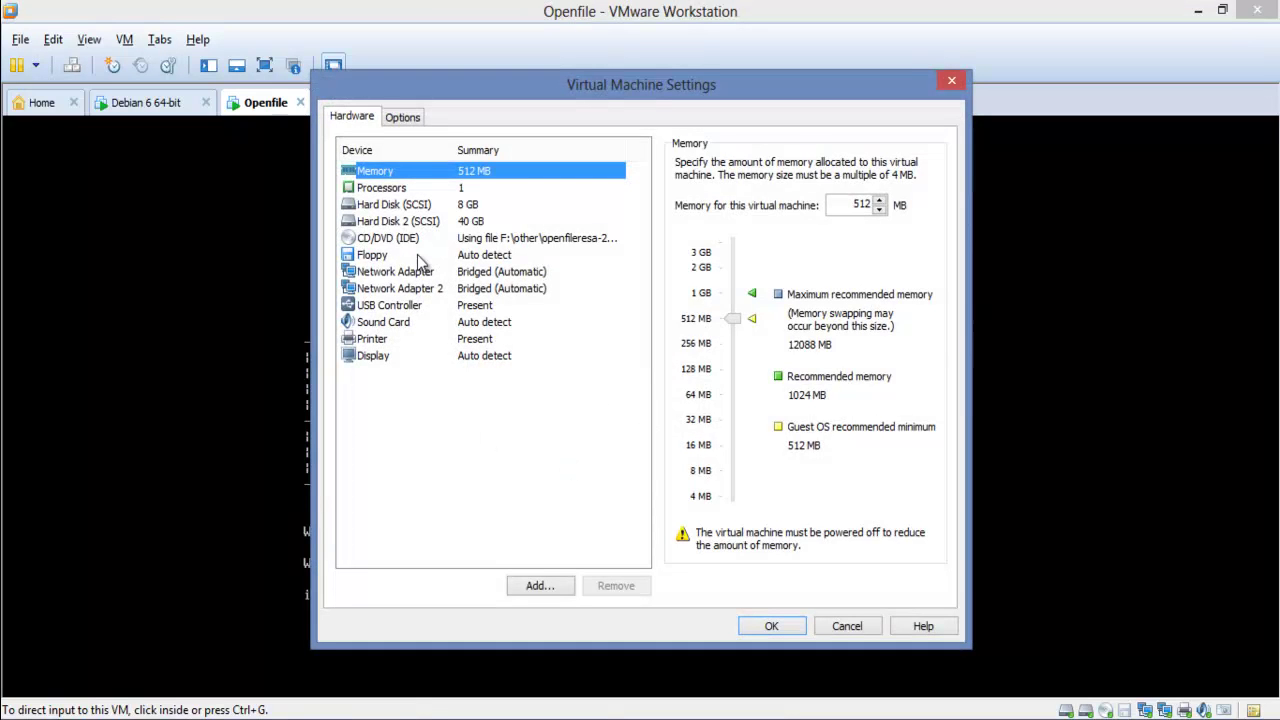
{"action": "left_click", "coordinate": [400, 224]}
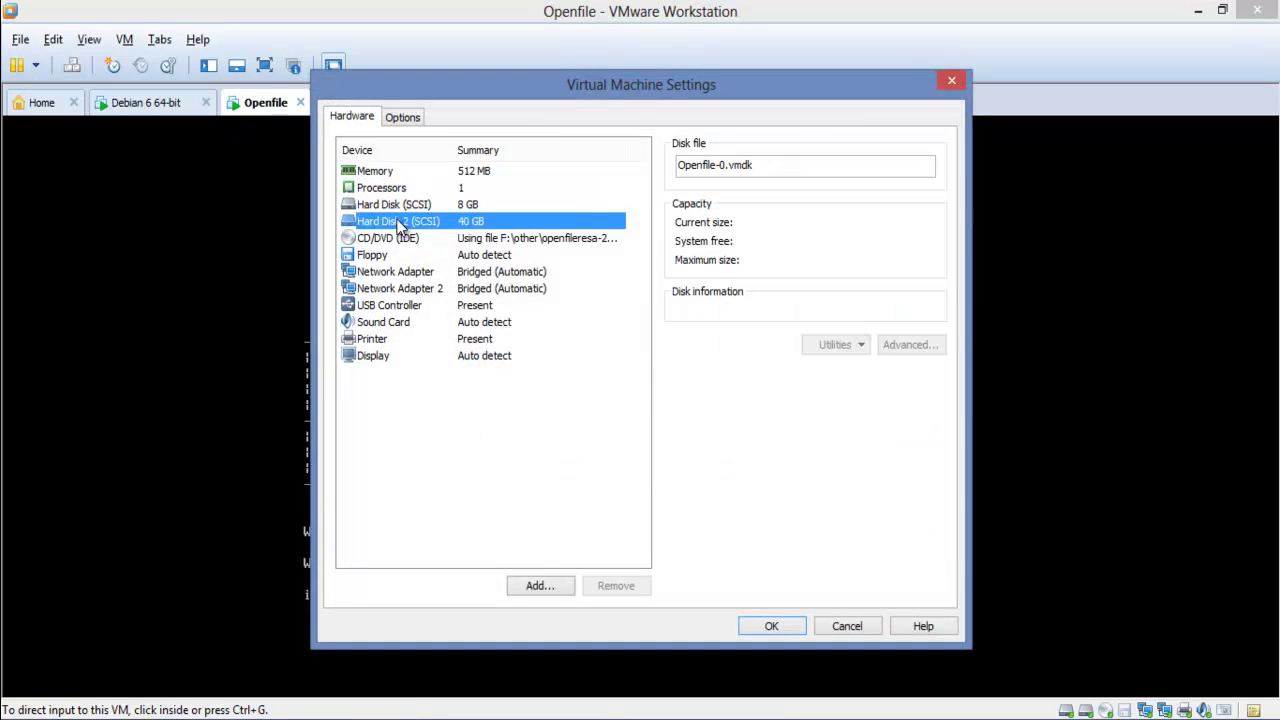
Add a new 40 GB SCSI hard disk, split into multiple files, to the Openfile virtual machine.
{"action": "left_click", "coordinate": [549, 581]}
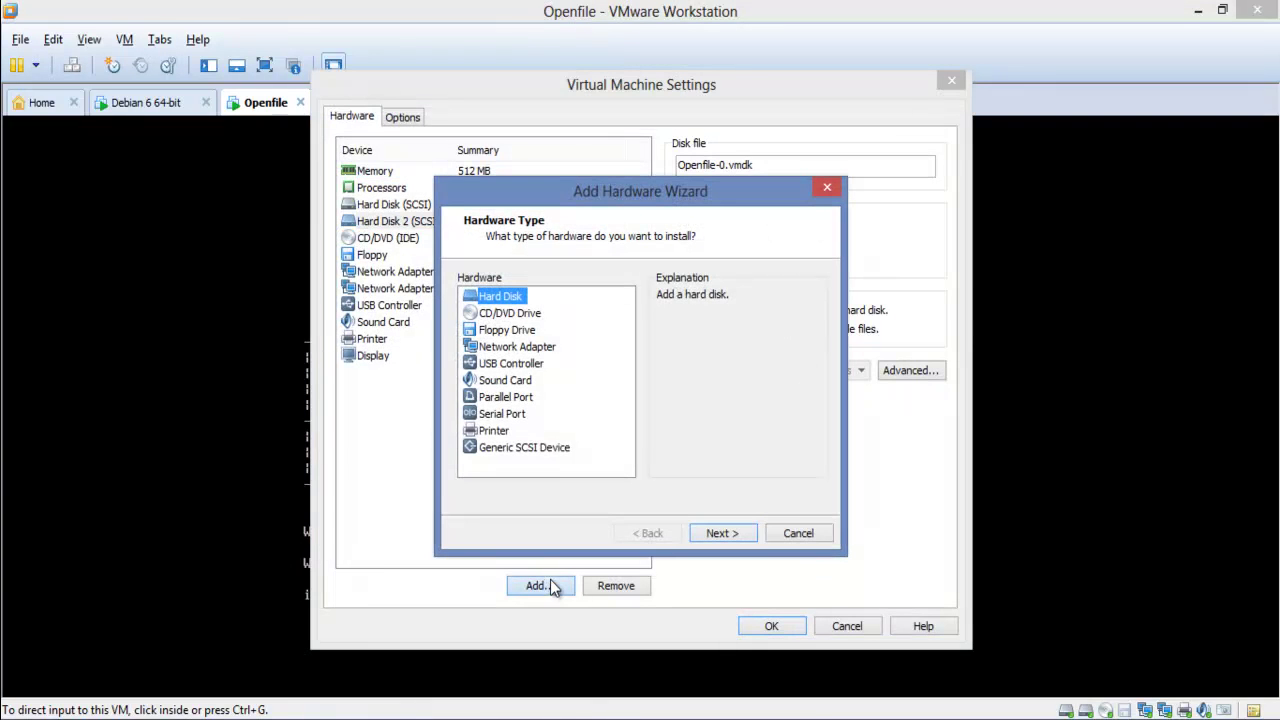
{"action": "left_click", "coordinate": [720, 535]}
{"action": "left_click", "coordinate": [720, 535]}
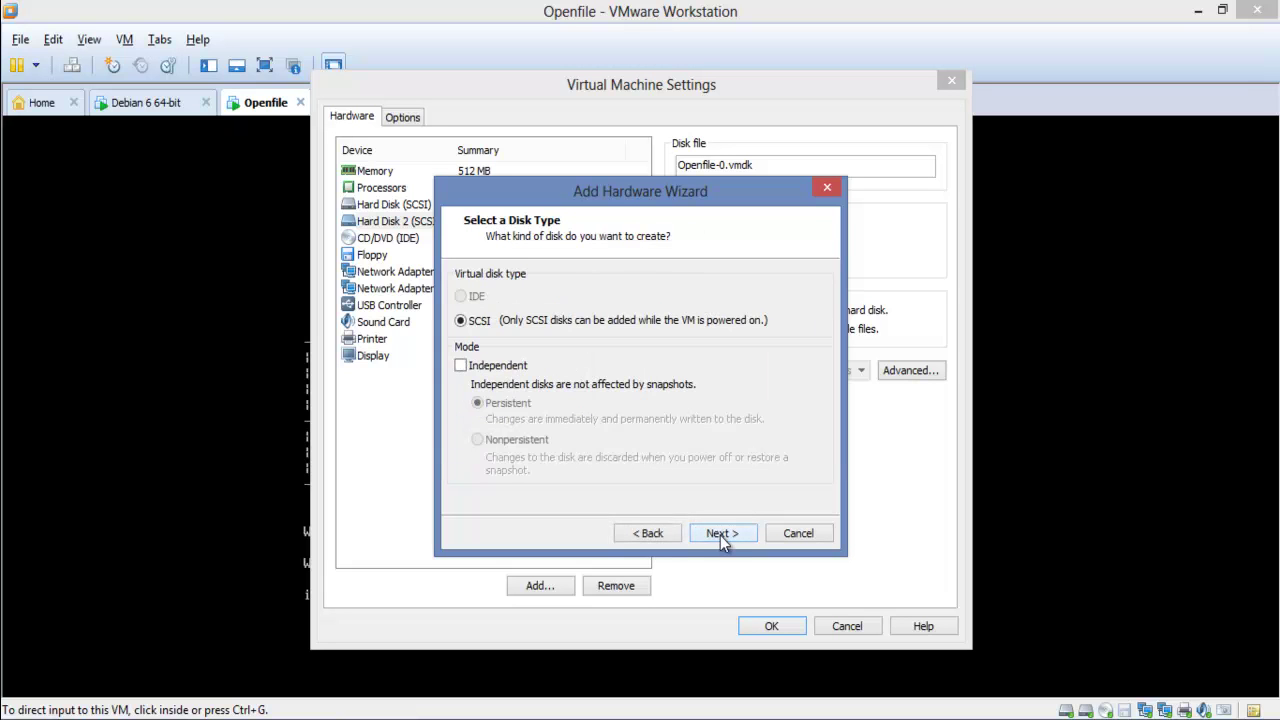
{"action": "left_click", "coordinate": [720, 535]}
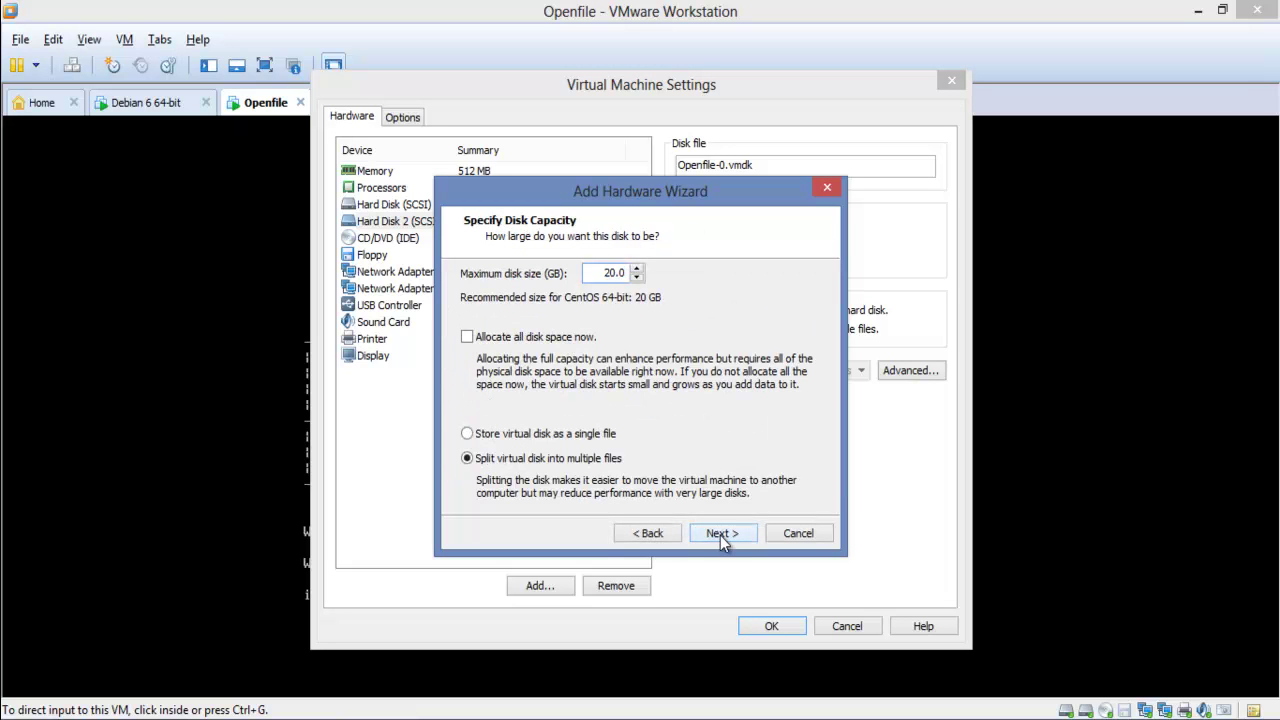
{"action": "left_click", "coordinate": [720, 535]}
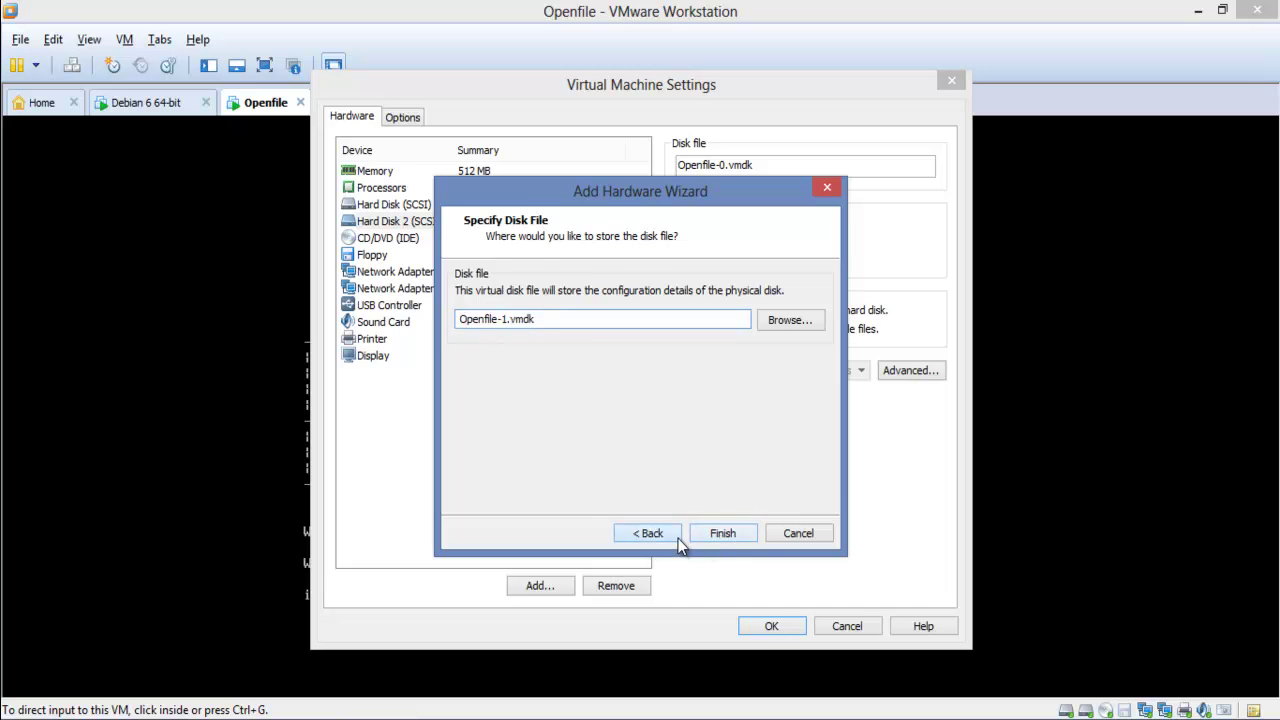
{"action": "left_click", "coordinate": [679, 538]}
{"action": "double_click", "coordinate": [606, 272]}
{"action": "type", "text": "40"}
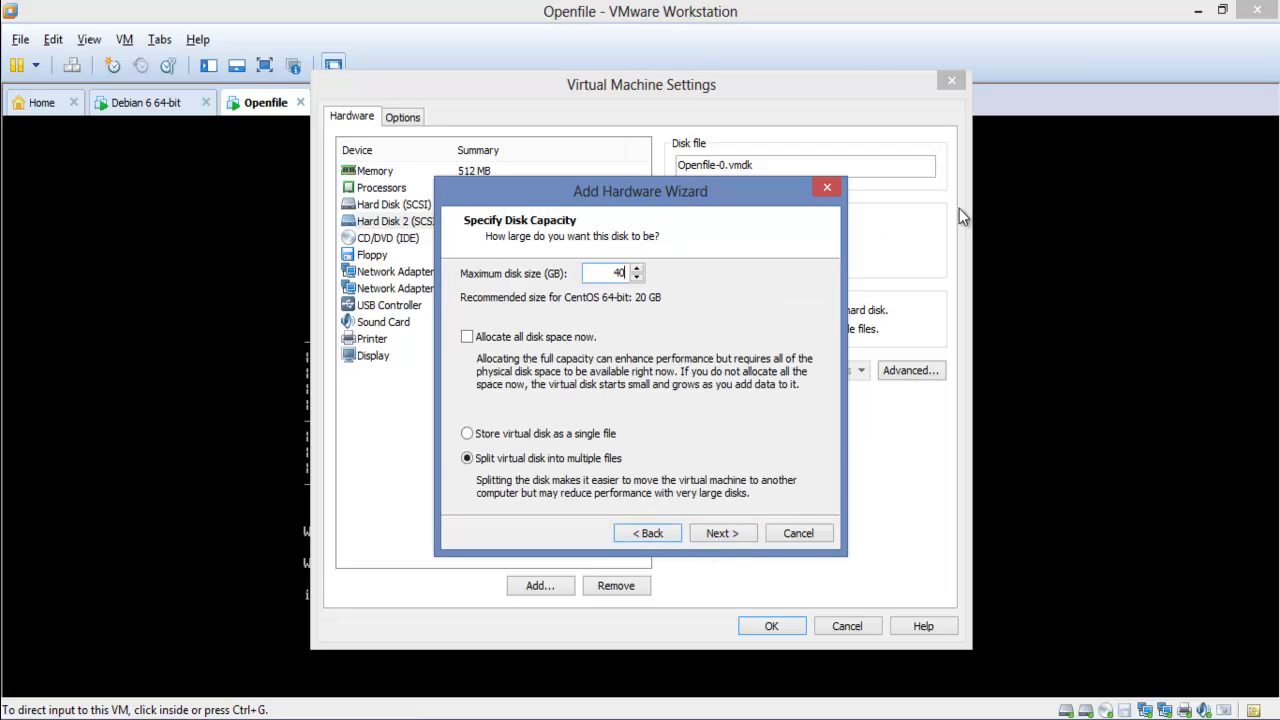
{"action": "left_click", "coordinate": [738, 533]}
{"action": "left_click", "coordinate": [740, 535]}
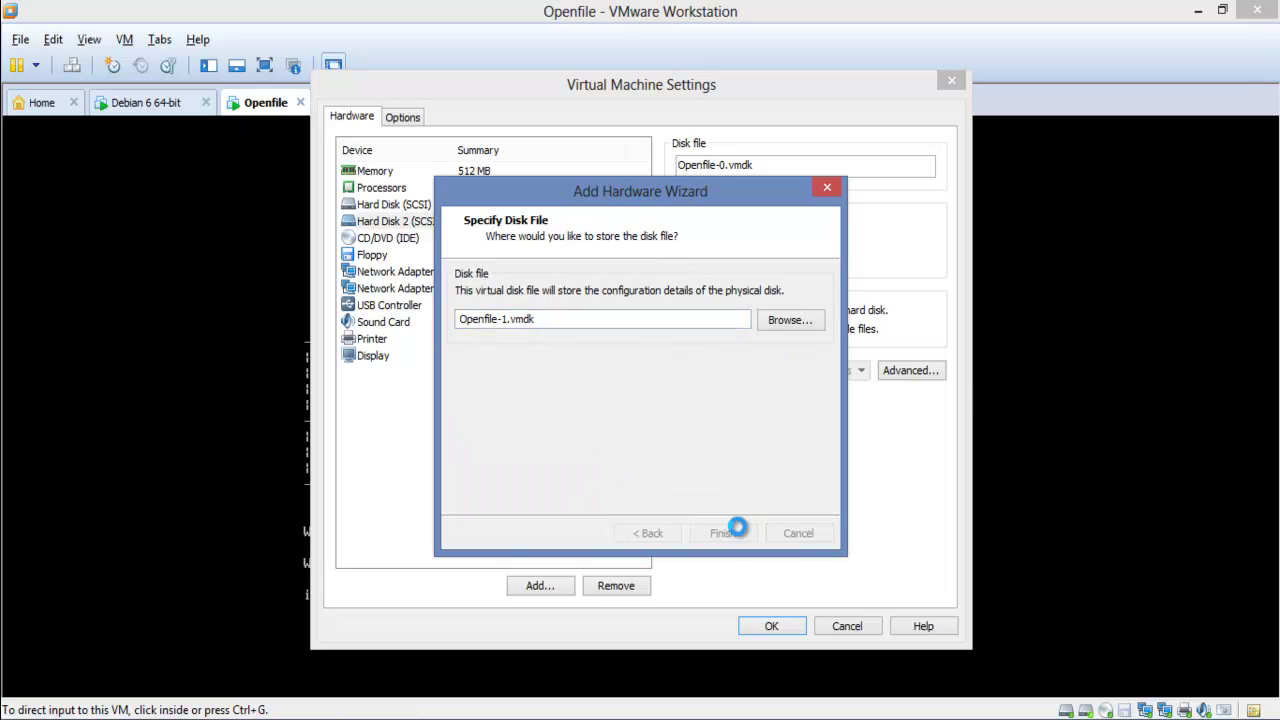
{"action": "left_click", "coordinate": [771, 627]}
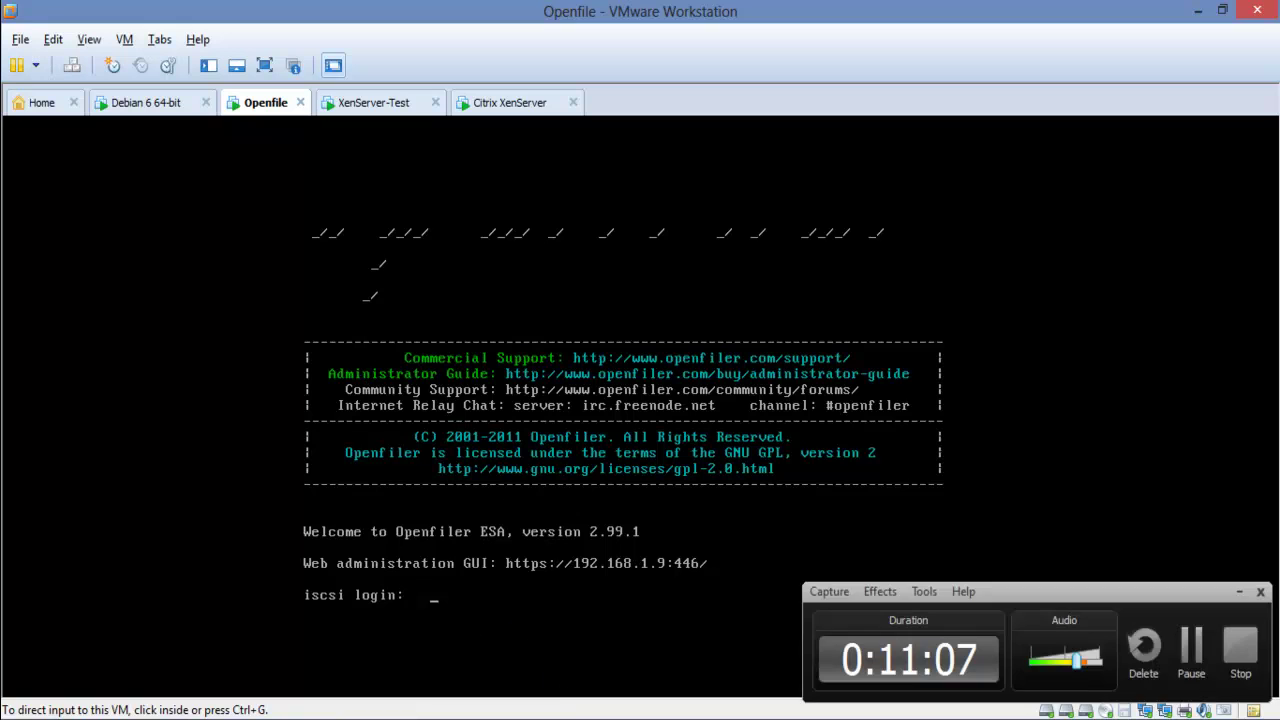
Switch back to the Openfiler administration page in Chrome, reload it and open the partition editor for /dev/sdc.
{"action": "left_click", "coordinate": [1190, 655]}
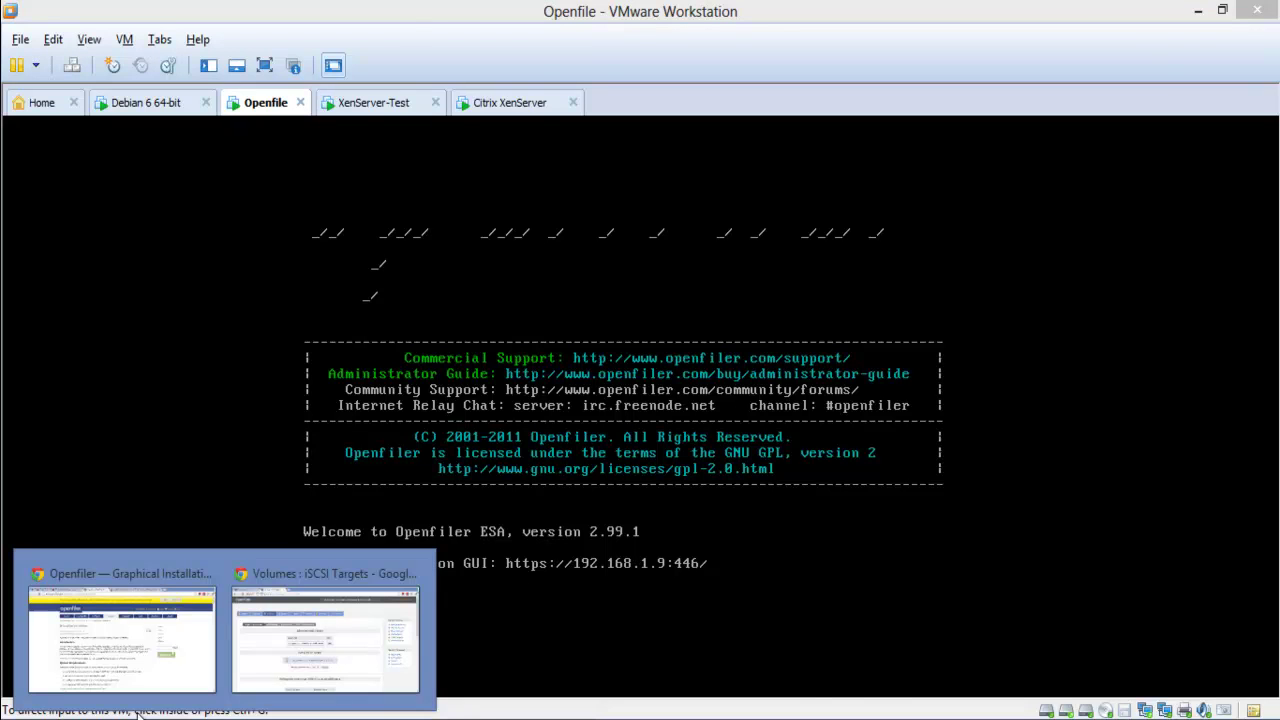
{"action": "left_click", "coordinate": [270, 662]}
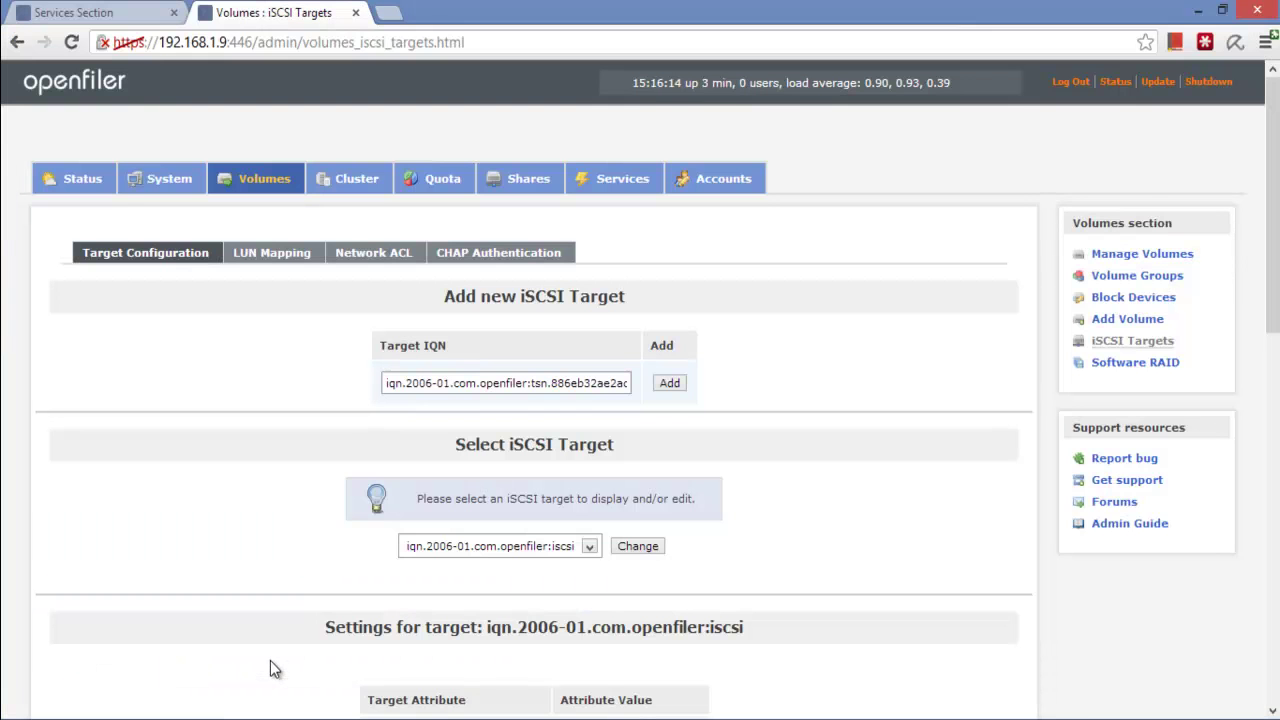
{"action": "left_click", "coordinate": [72, 42]}
{"action": "left_click", "coordinate": [253, 181]}
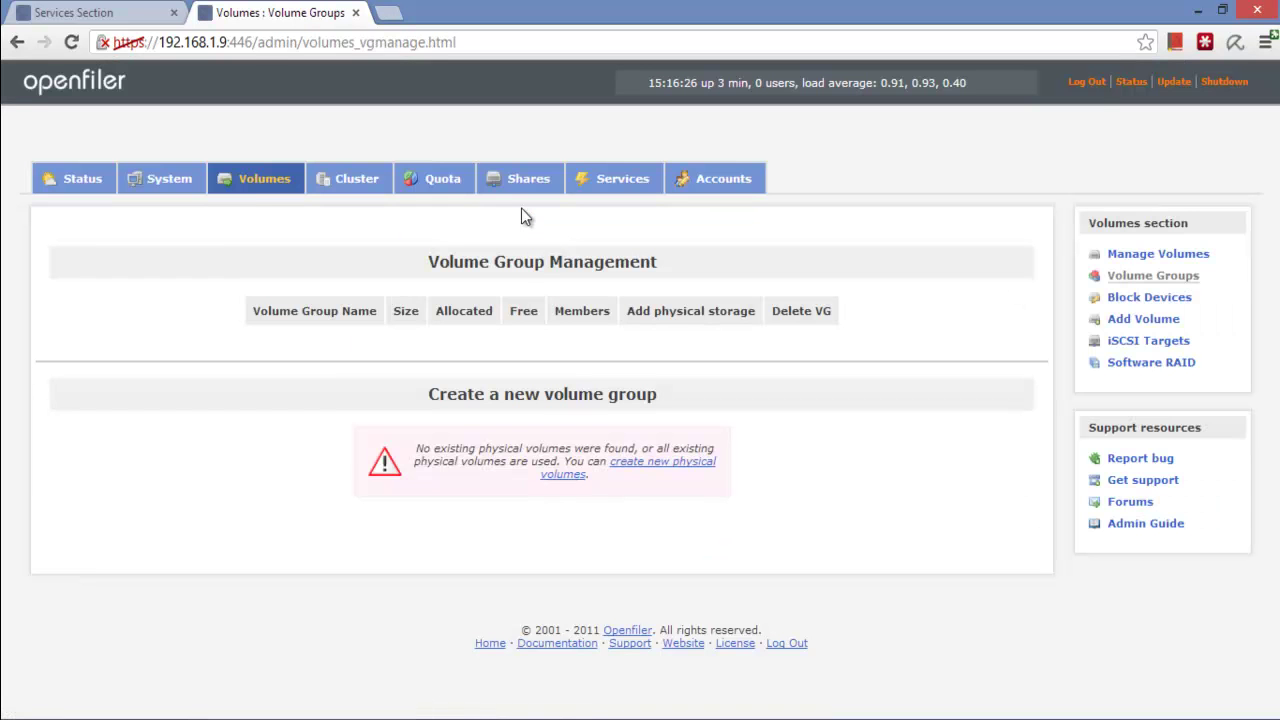
{"action": "left_click", "coordinate": [663, 471]}
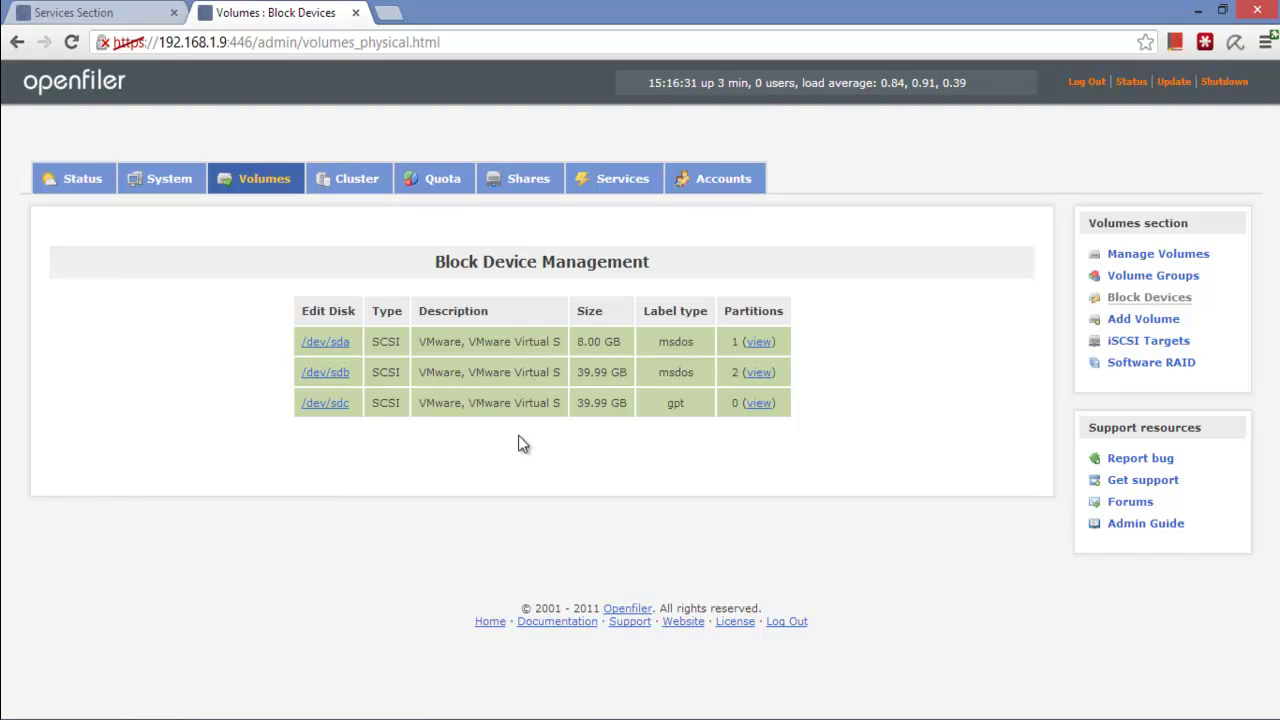
{"action": "left_click", "coordinate": [331, 406]}
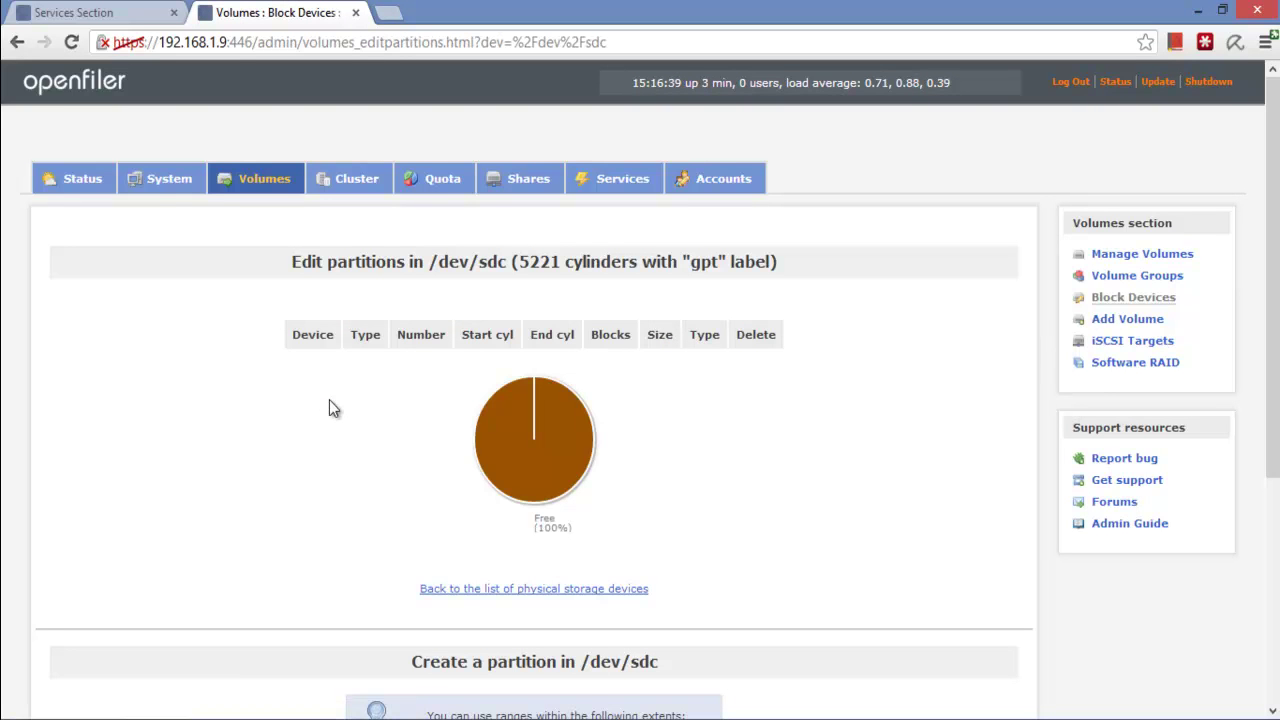
Create a primary physical volume partition in /dev/sdc from cylinder 1 to 5221 and check the partition table.
{"action": "scroll", "coordinate": [330, 402], "scroll_direction": "down", "scroll_amount": 4}
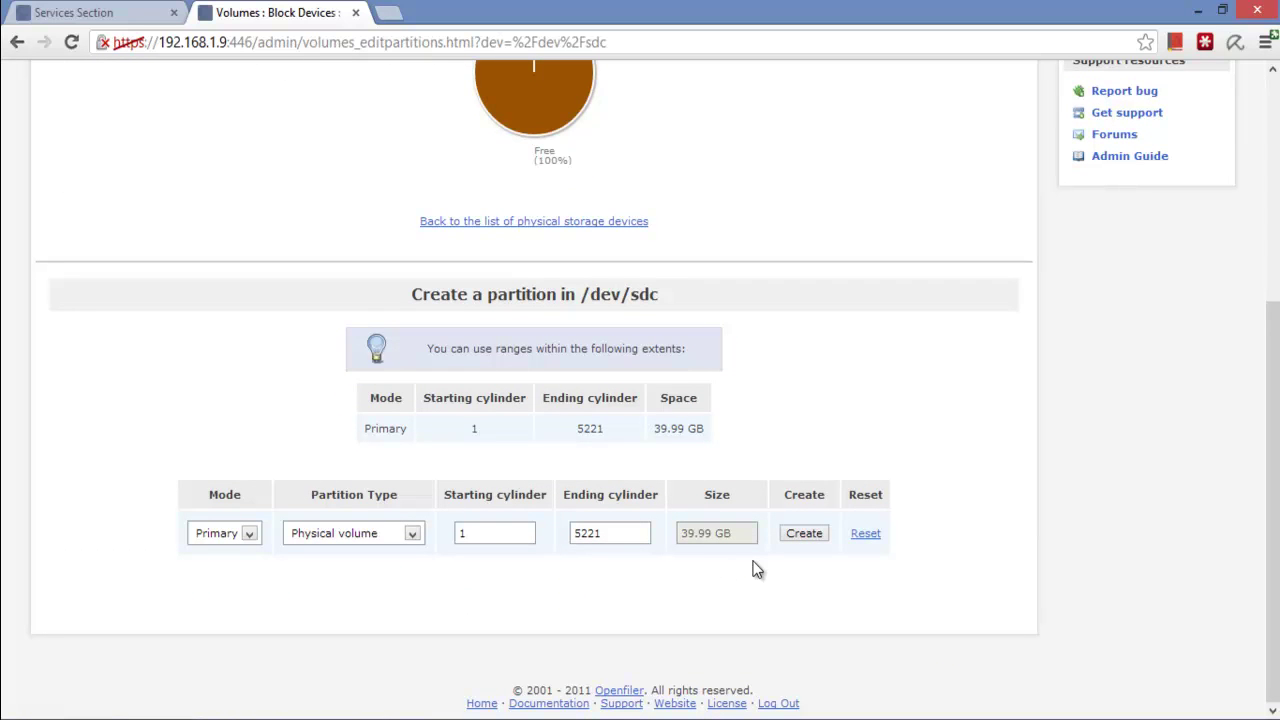
{"action": "left_click", "coordinate": [803, 533]}
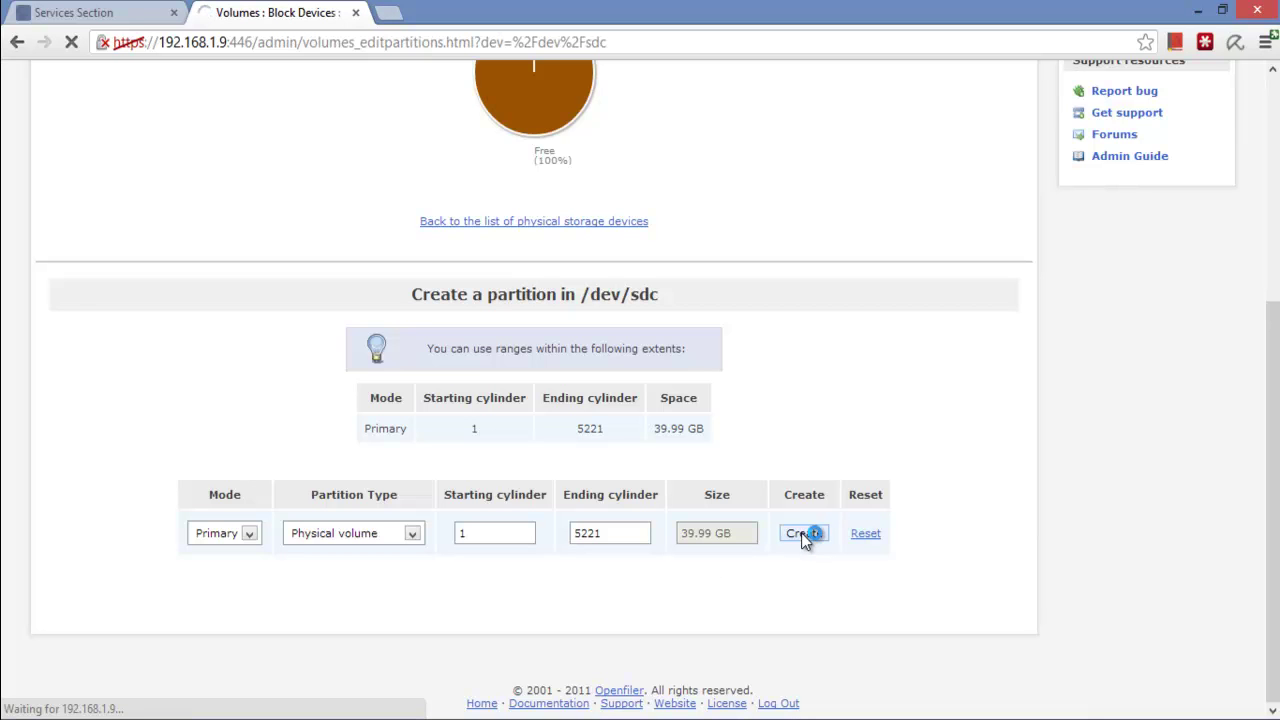
{"action": "scroll", "coordinate": [806, 541], "scroll_direction": "down", "scroll_amount": 2}
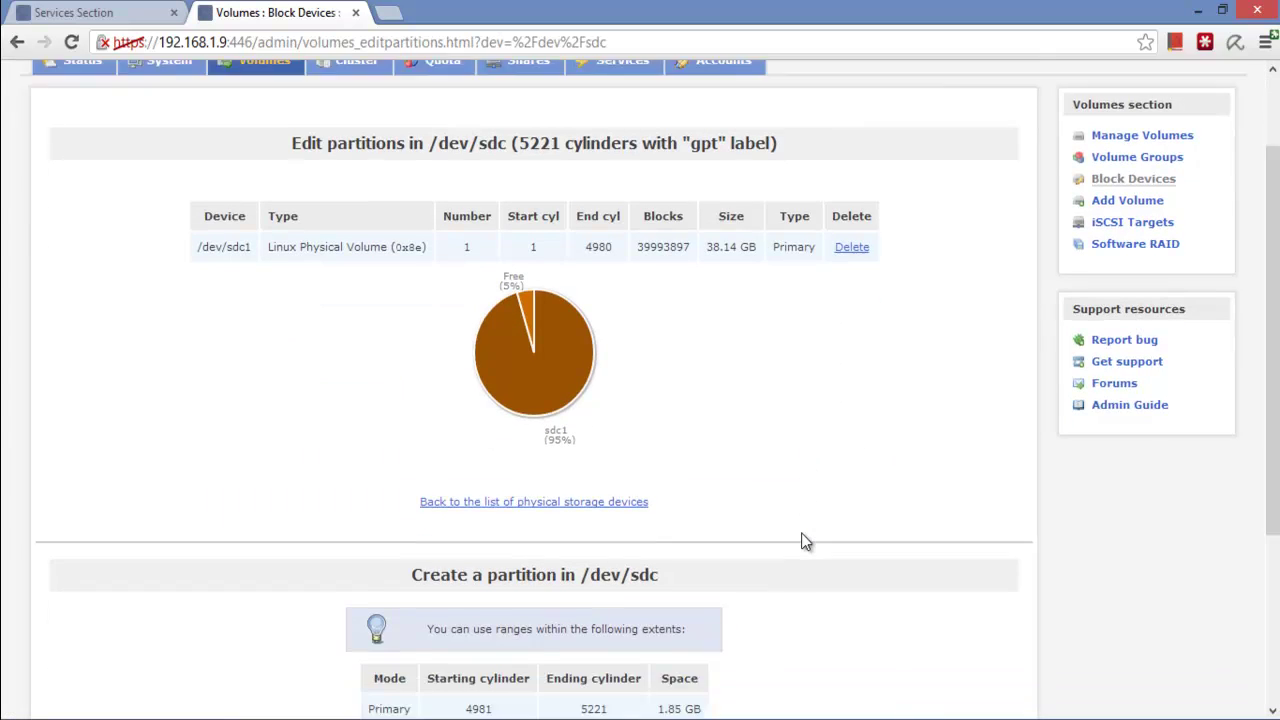
{"action": "scroll", "coordinate": [806, 541], "scroll_direction": "down", "scroll_amount": 2}
{"action": "scroll", "coordinate": [801, 535], "scroll_direction": "up", "scroll_amount": 2}
Create a volume group named iscsi_VDI from the physical volume /dev/sdc1.
{"action": "left_click", "coordinate": [1103, 207]}
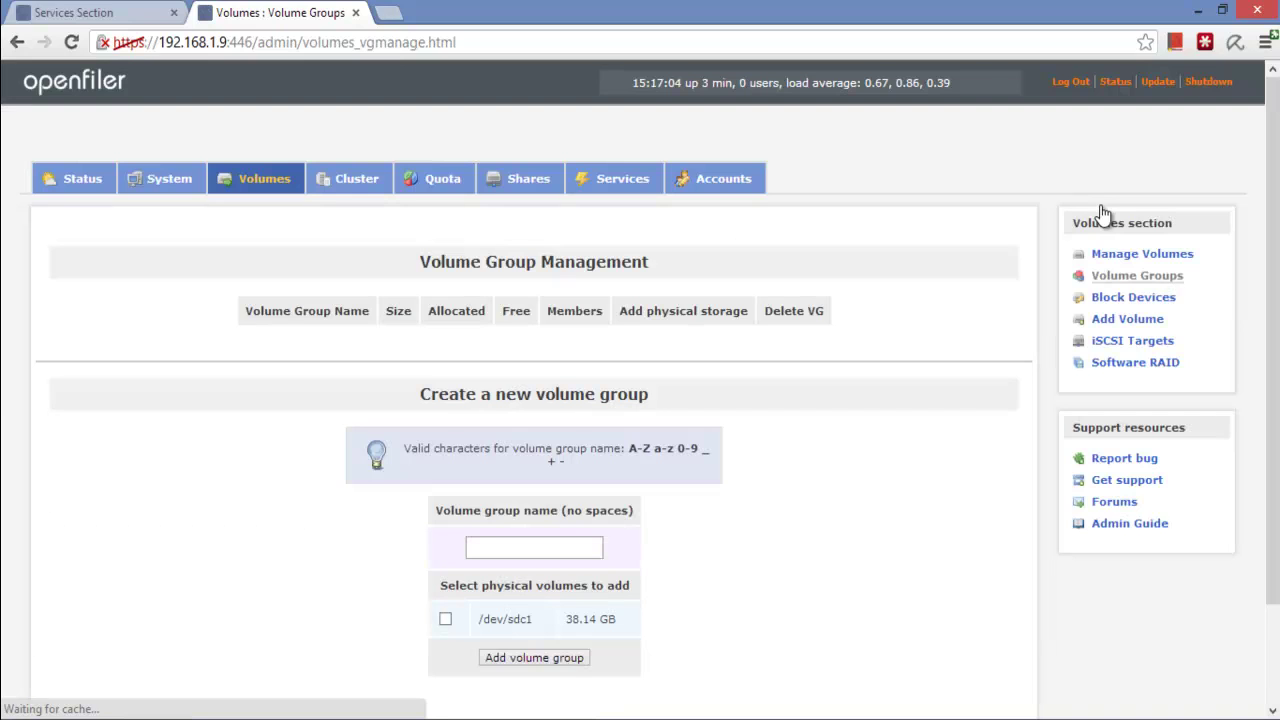
{"action": "left_click", "coordinate": [584, 552]}
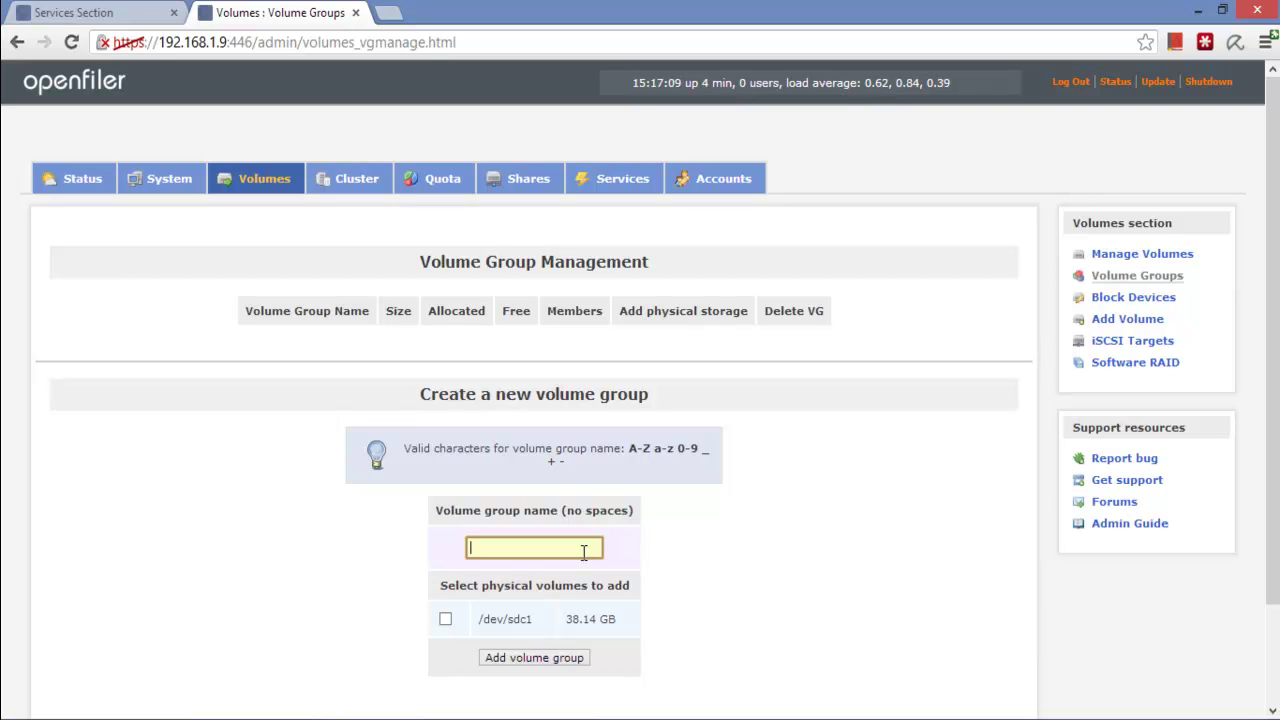
{"action": "type", "text": "is"}
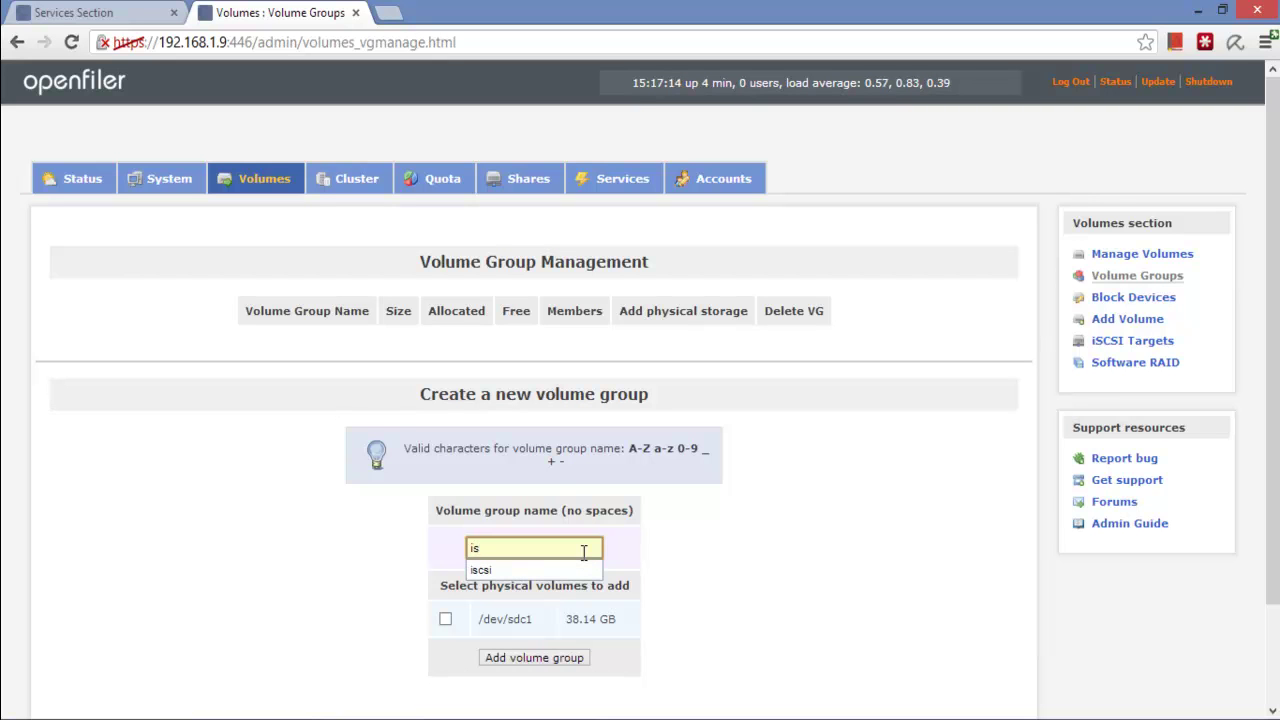
{"action": "type", "text": "csi_"}
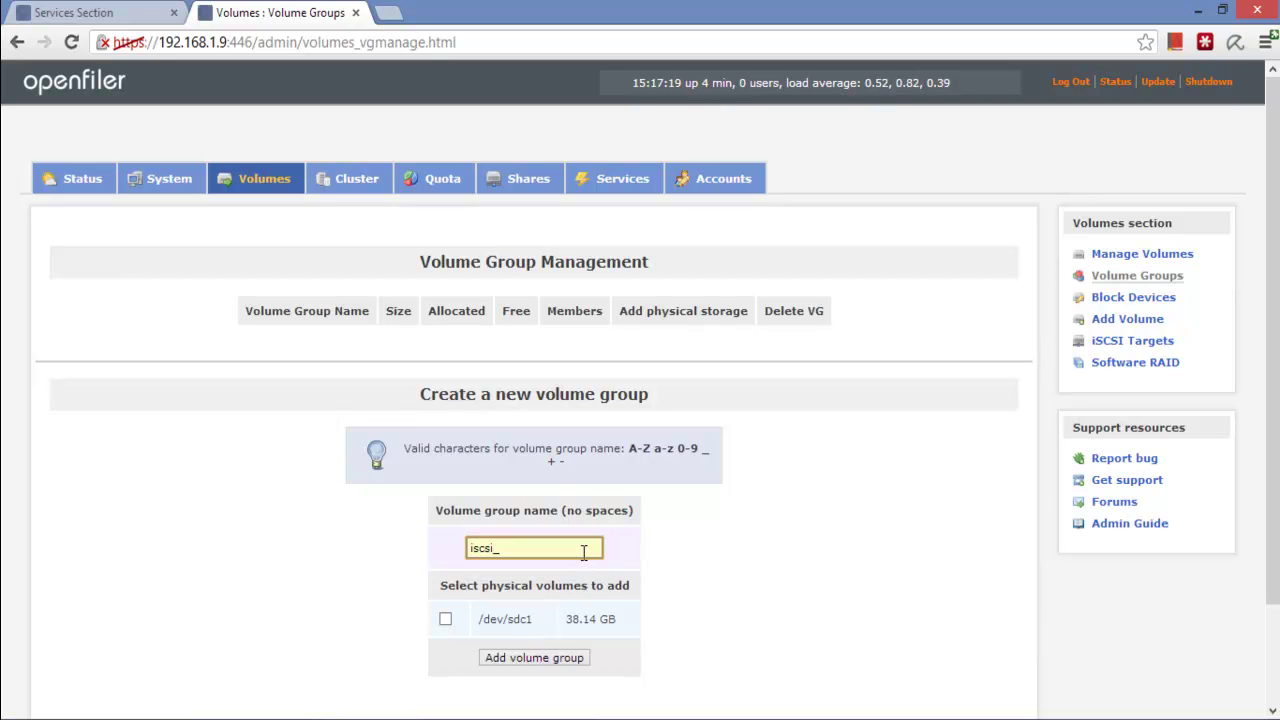
{"action": "type", "text": "VDI"}
{"action": "left_click", "coordinate": [446, 620]}
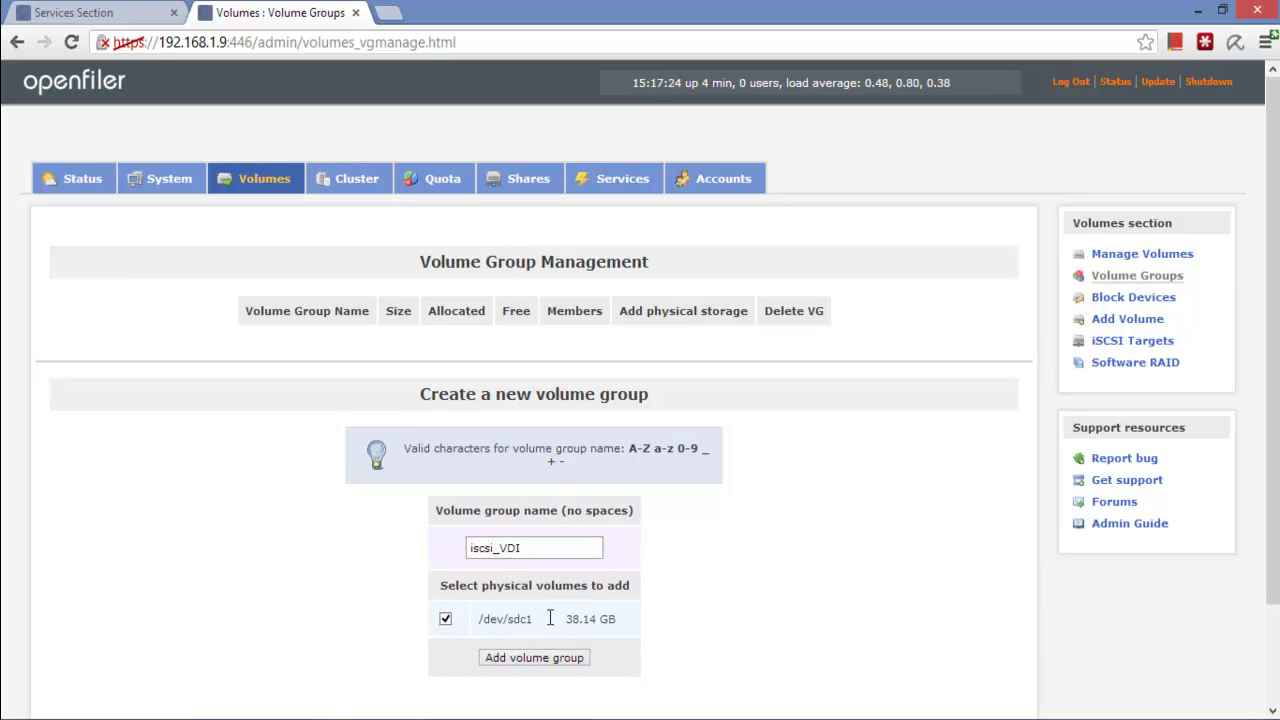
{"action": "left_click", "coordinate": [562, 666]}
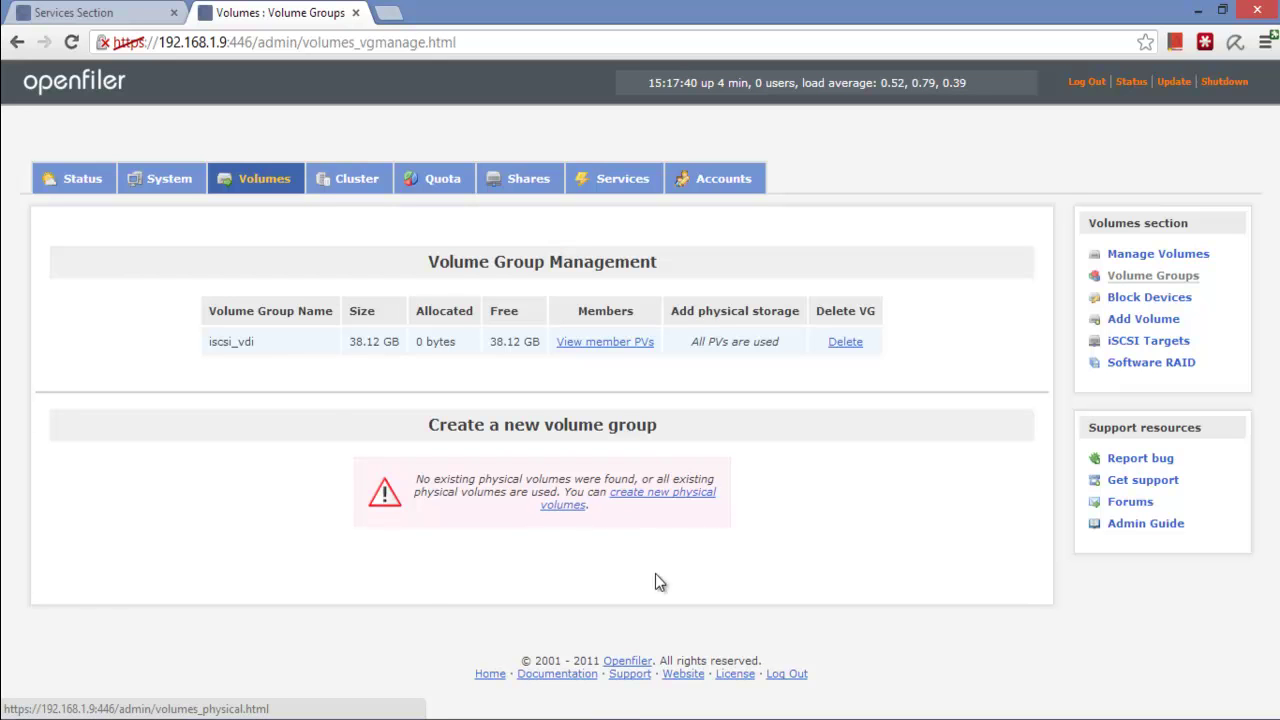
Delete the existing iSCSI target iqn.2006-01.com.openfiler:iscsi from the iSCSI target configuration.
{"action": "left_click", "coordinate": [1122, 345]}
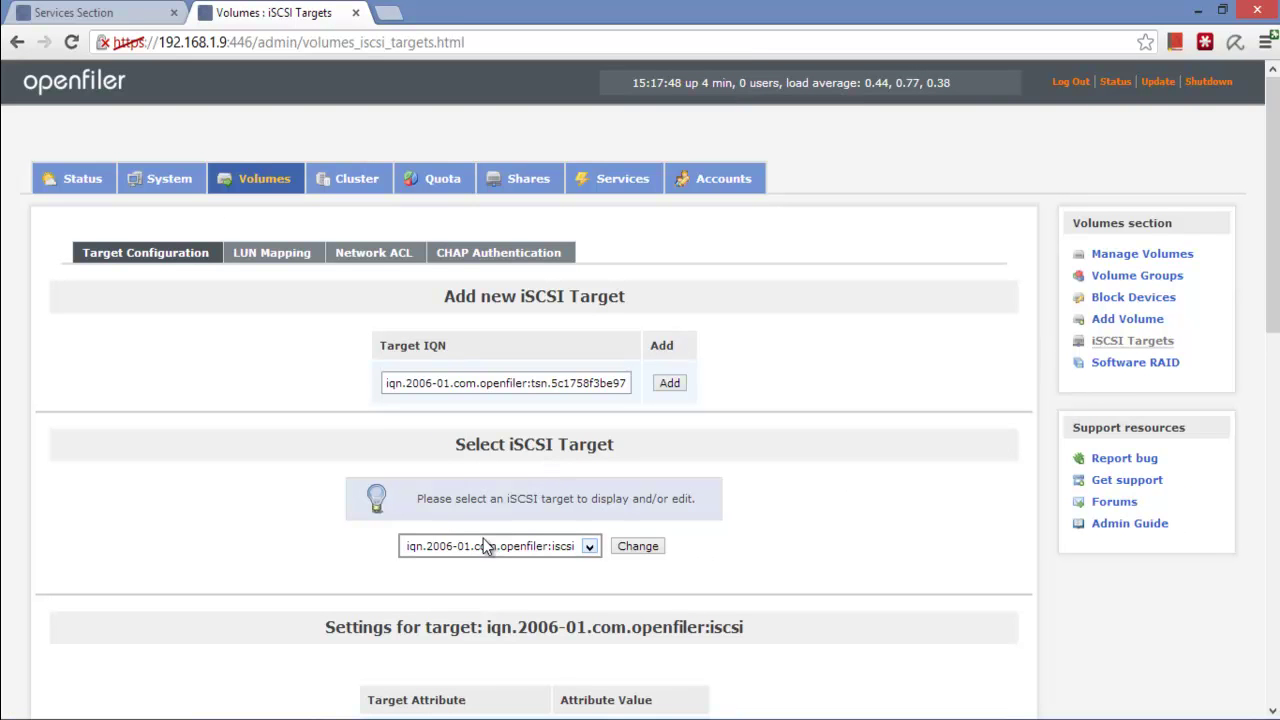
{"action": "scroll", "coordinate": [540, 556], "scroll_direction": "down", "scroll_amount": 2}
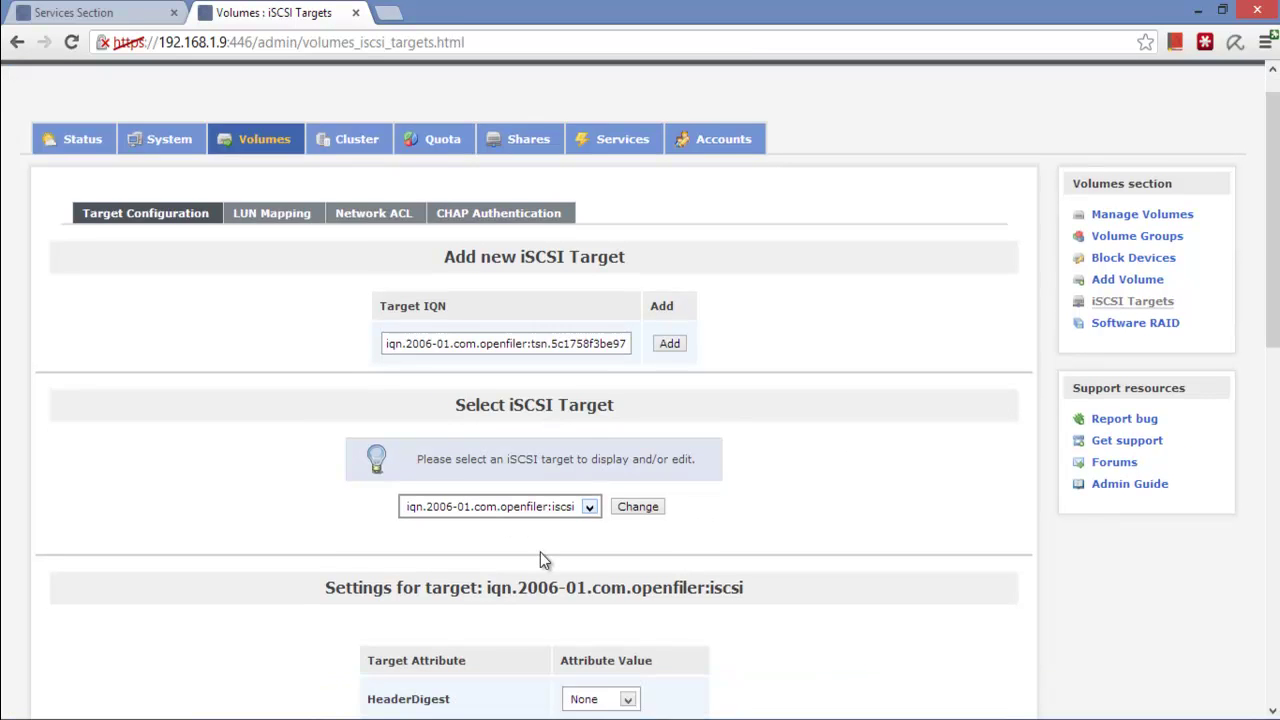
{"action": "scroll", "coordinate": [540, 560], "scroll_direction": "down", "scroll_amount": 8}
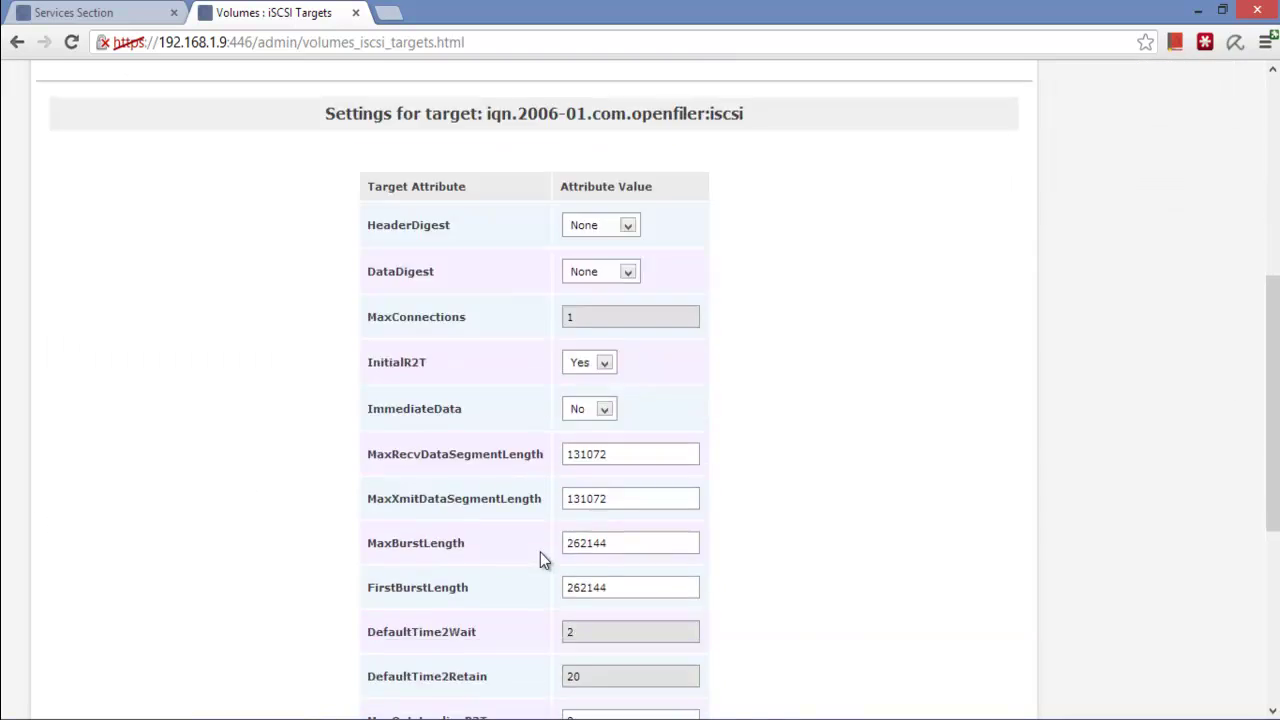
{"action": "left_click", "coordinate": [410, 552]}
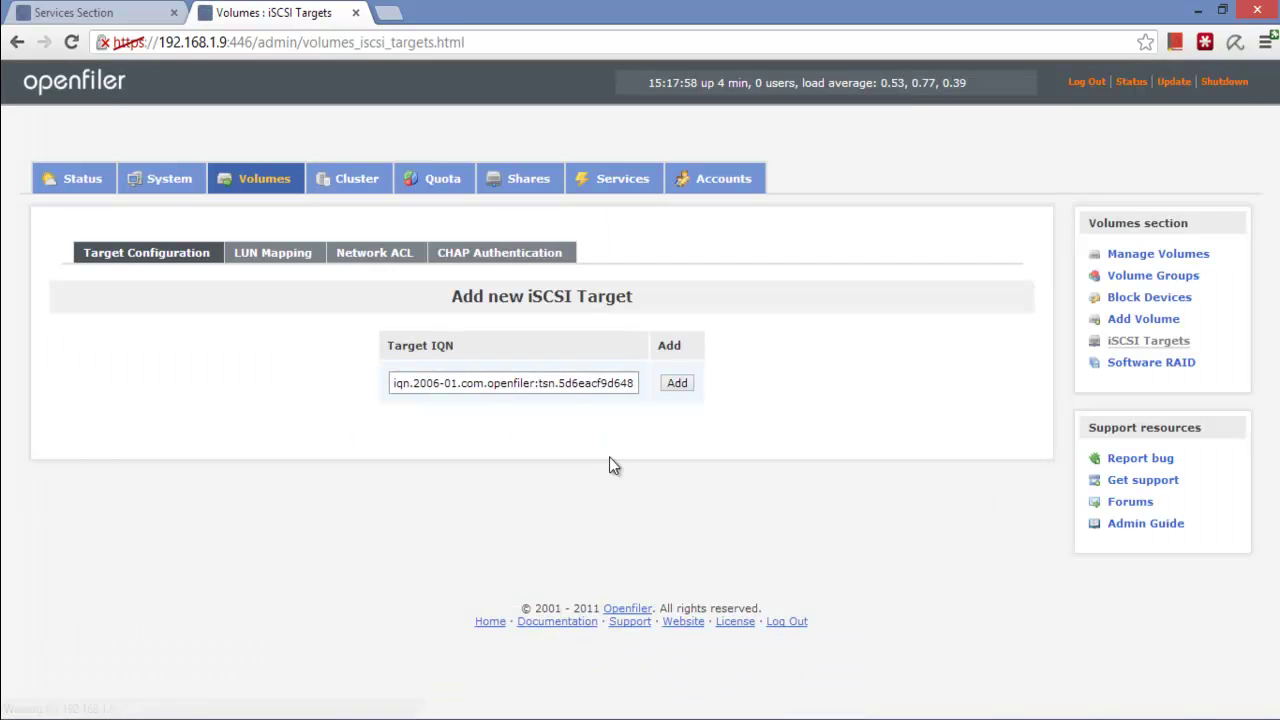
Add a new iSCSI target with the IQN iqn.2006-01.com.openfiler:iscsi and check its LUN mapping.
{"action": "left_click_drag", "start_coordinate": [535, 384], "coordinate": [723, 385]}
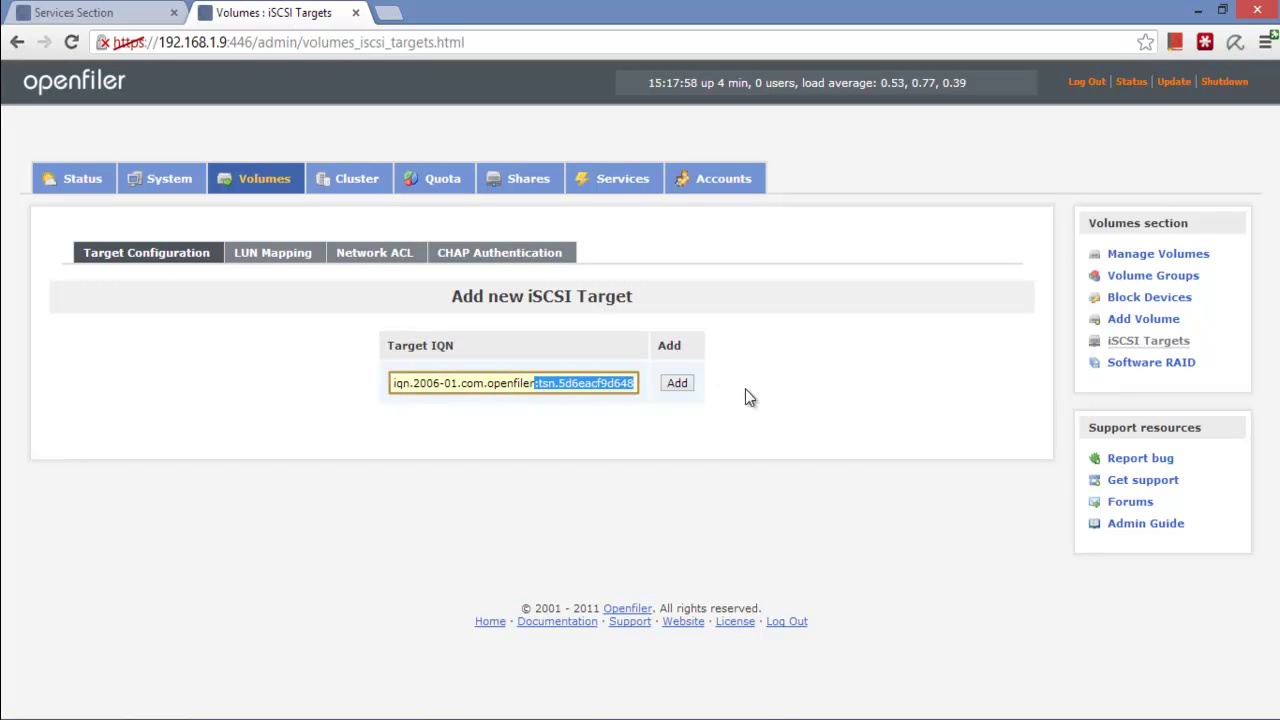
{"action": "type", "text": ":iscsi"}
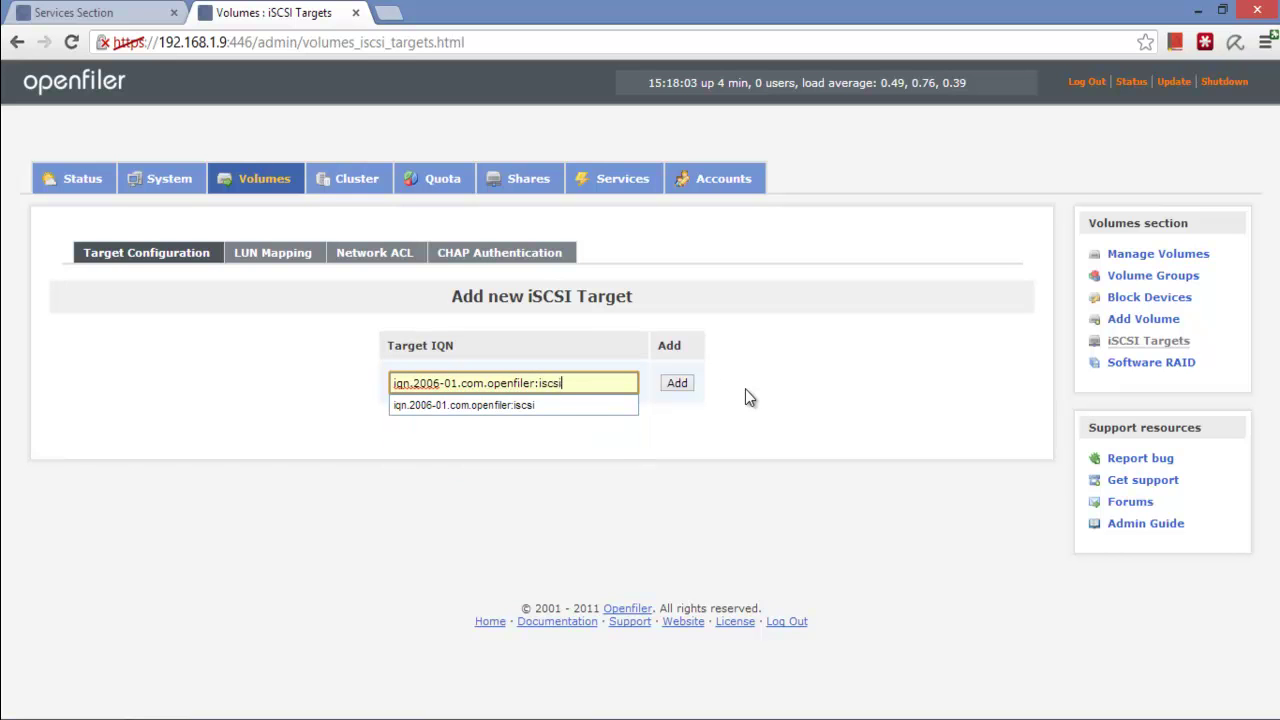
{"action": "key", "text": "Down"}
{"action": "key", "text": "Return"}
{"action": "left_click", "coordinate": [683, 383]}
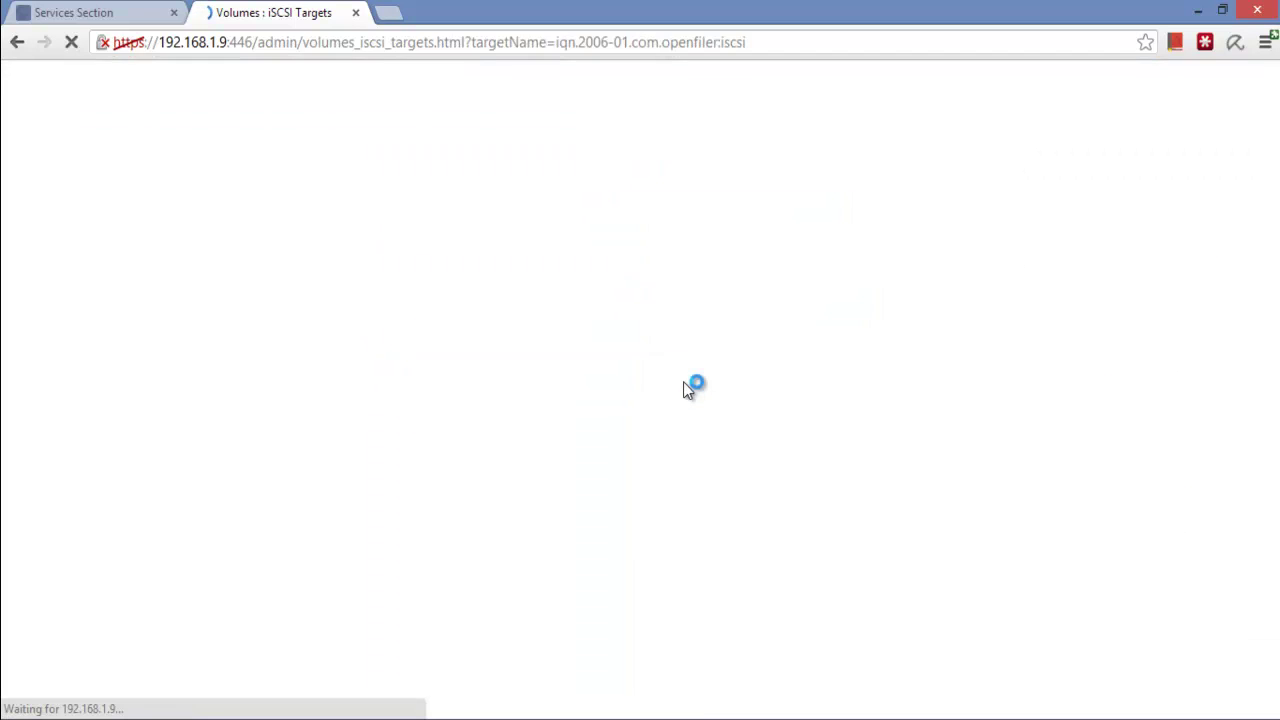
{"action": "left_click", "coordinate": [291, 258]}
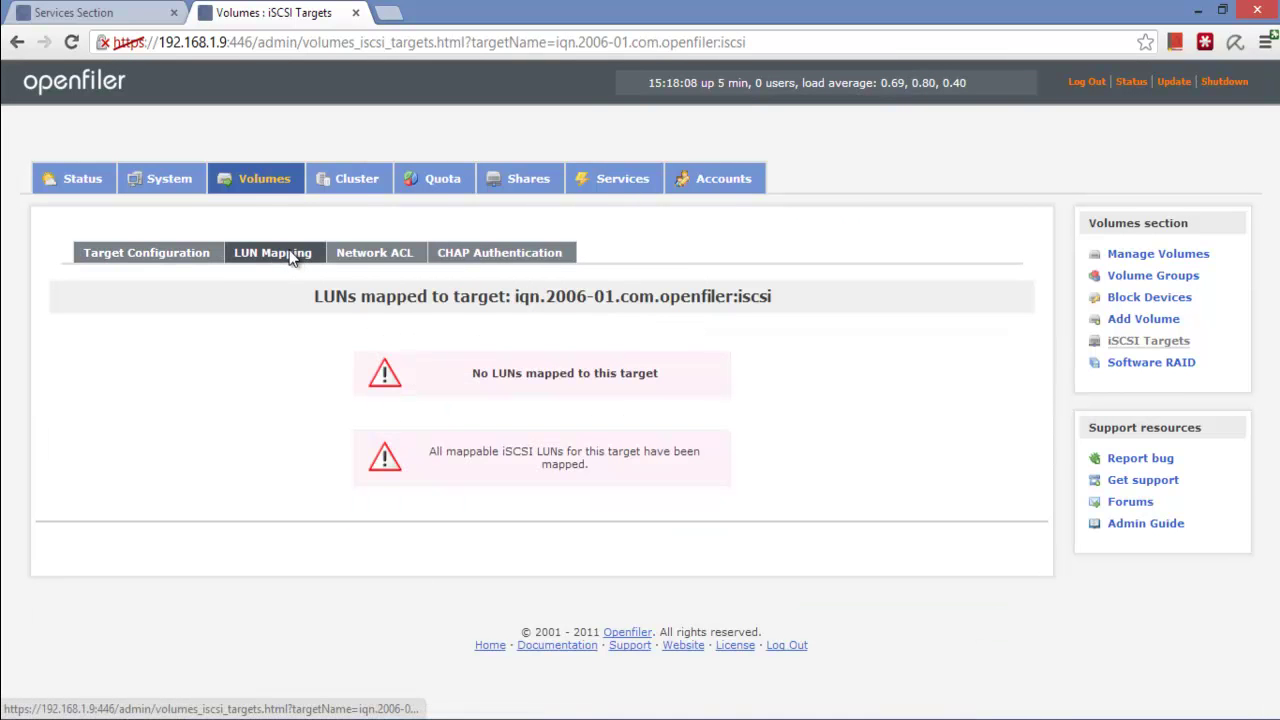
Start adding a volume and select iscsi_vdi as the volume group to create it in.
{"action": "left_click", "coordinate": [1145, 319]}
{"action": "scroll", "coordinate": [734, 466], "scroll_direction": "down", "scroll_amount": 1}
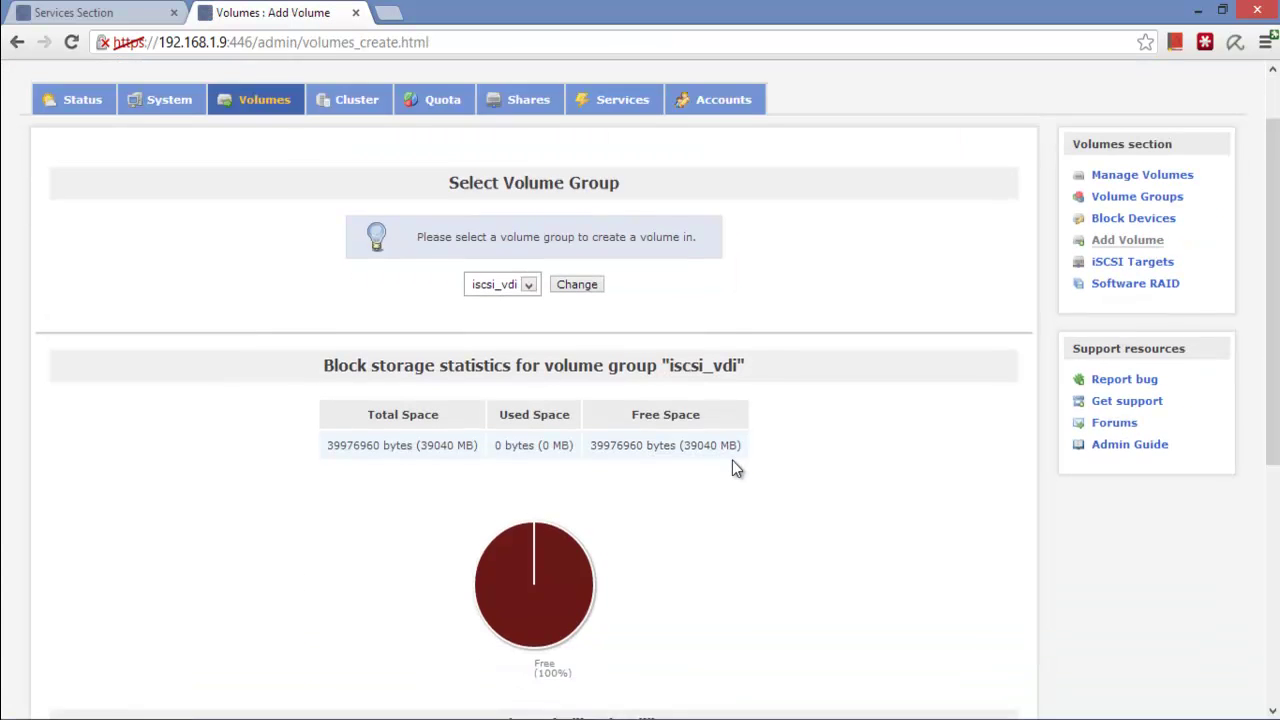
{"action": "left_click", "coordinate": [534, 248]}
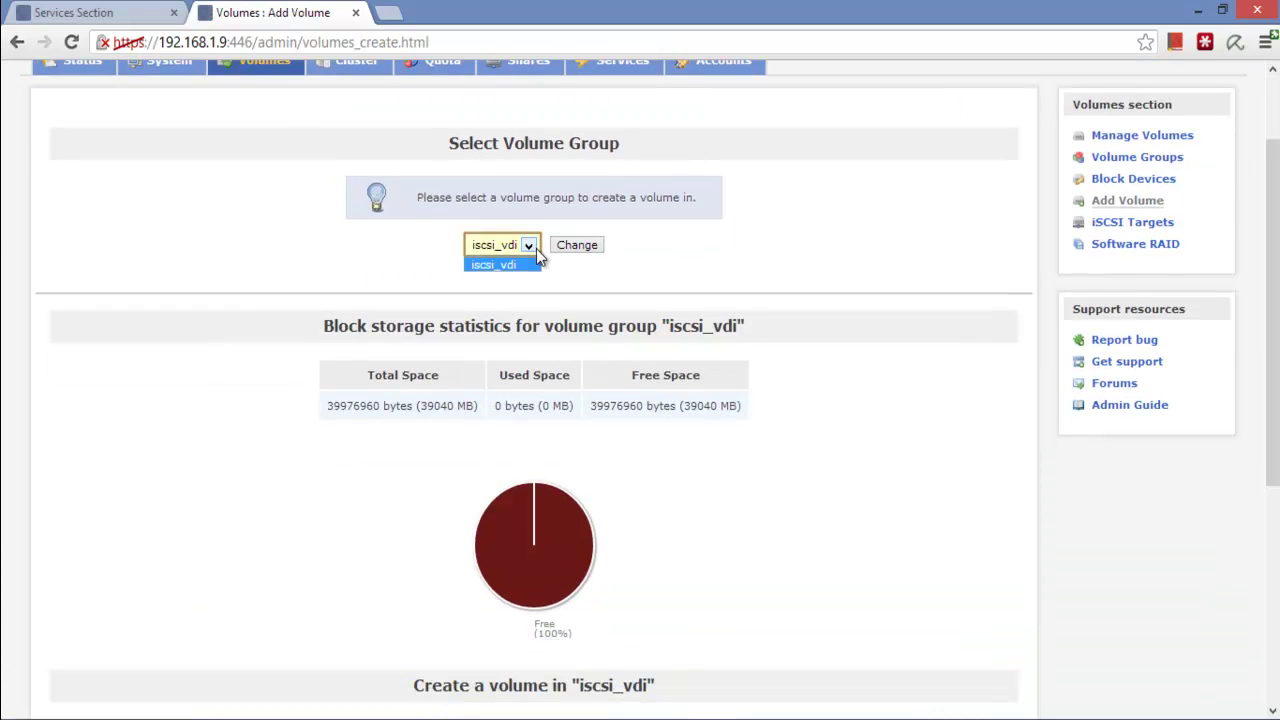
{"action": "left_click", "coordinate": [527, 266]}
{"action": "left_click", "coordinate": [590, 248]}
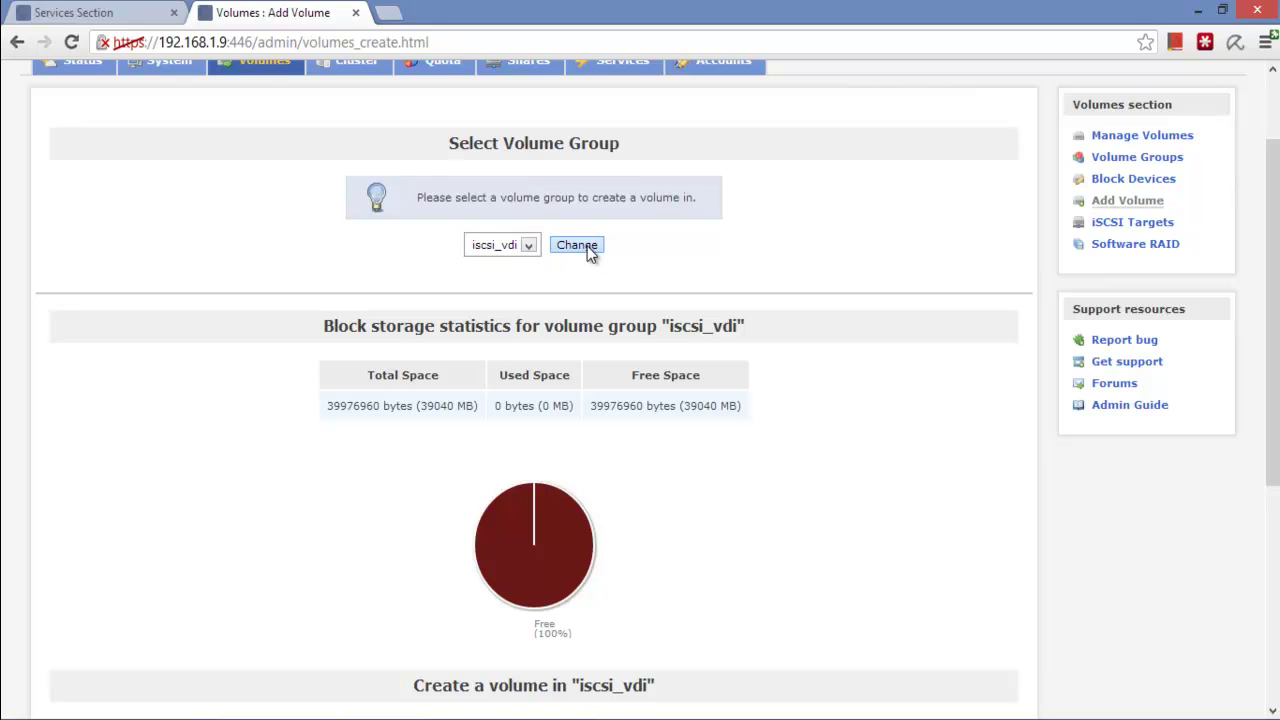
Create a volume named iscsiHD in iscsi_vdi with 39030 MB of space and the type block (iSCSI,FC,etc).
{"action": "scroll", "coordinate": [587, 248], "scroll_direction": "down", "scroll_amount": 5}
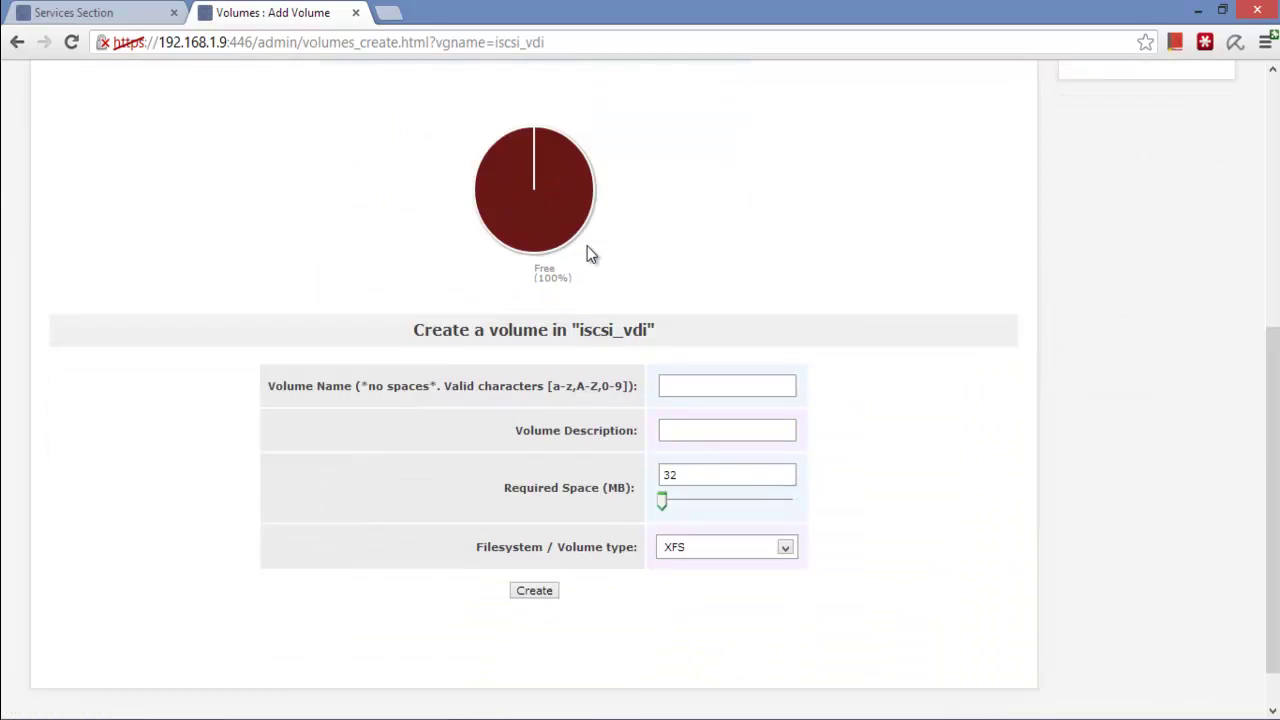
{"action": "left_click", "coordinate": [684, 334]}
{"action": "type", "text": "is"}
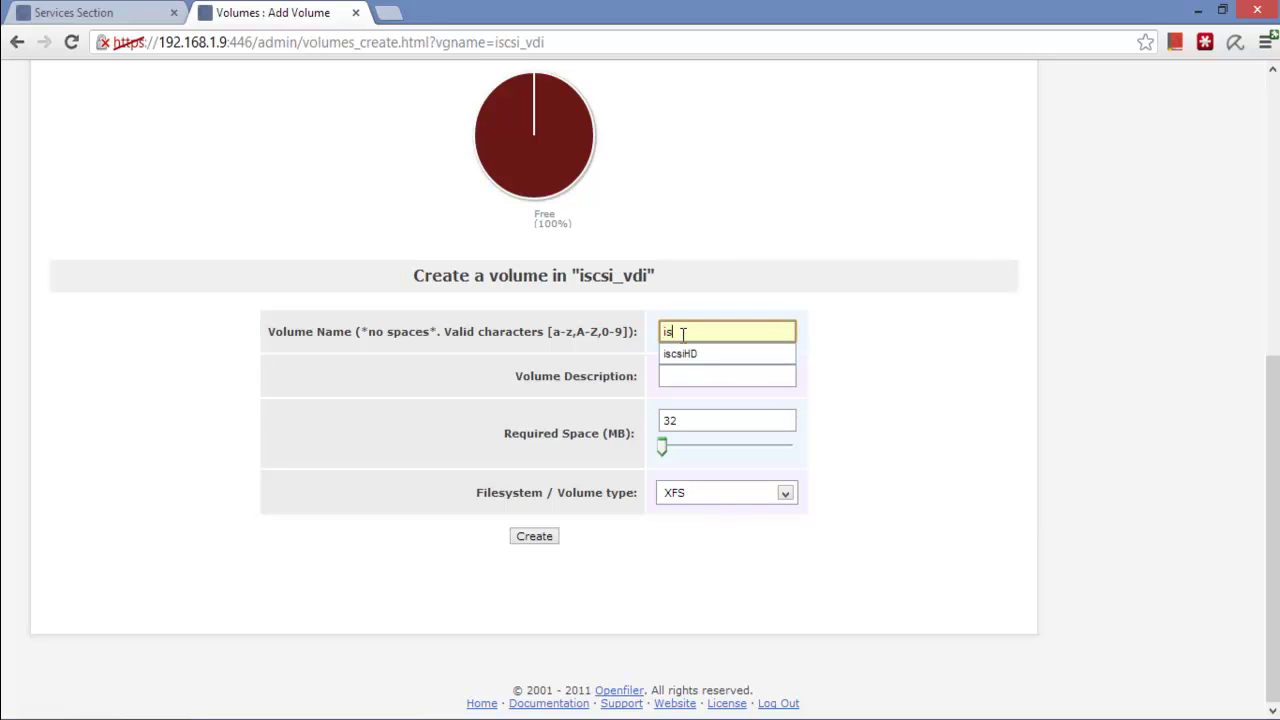
{"action": "left_click", "coordinate": [684, 354]}
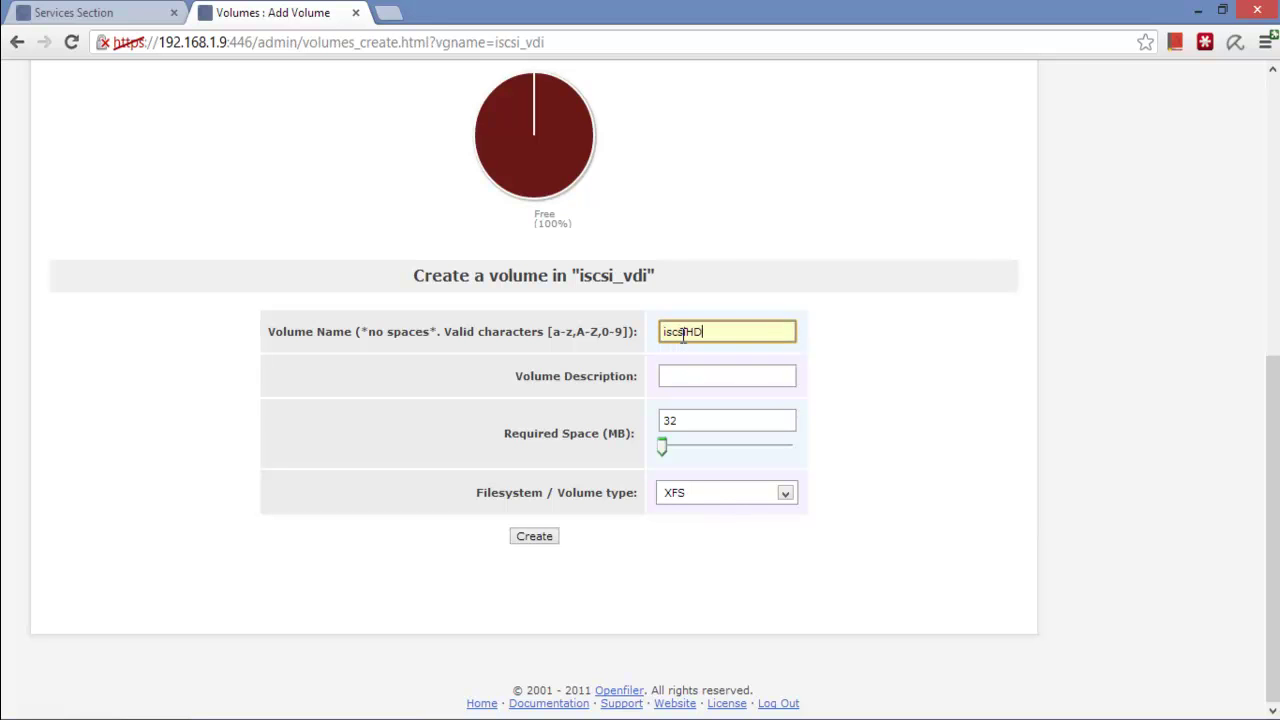
{"action": "left_click_drag", "start_coordinate": [662, 448], "coordinate": [789, 452]}
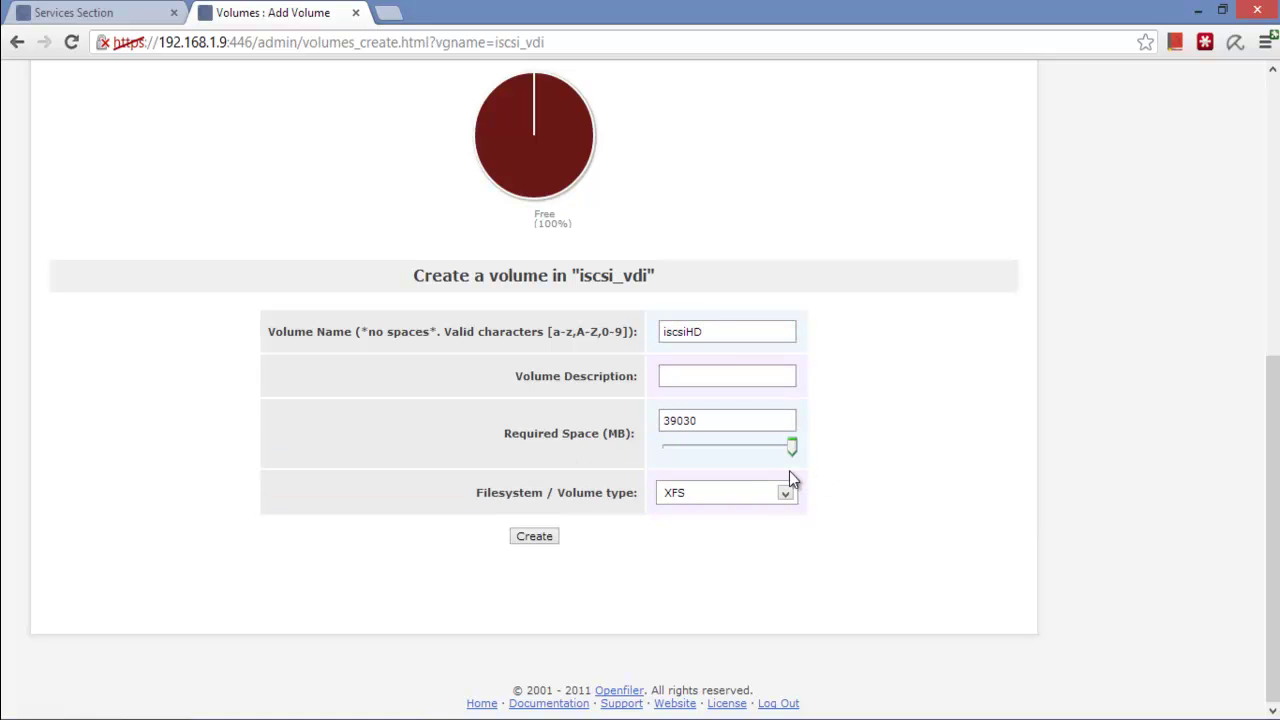
{"action": "left_click", "coordinate": [788, 494]}
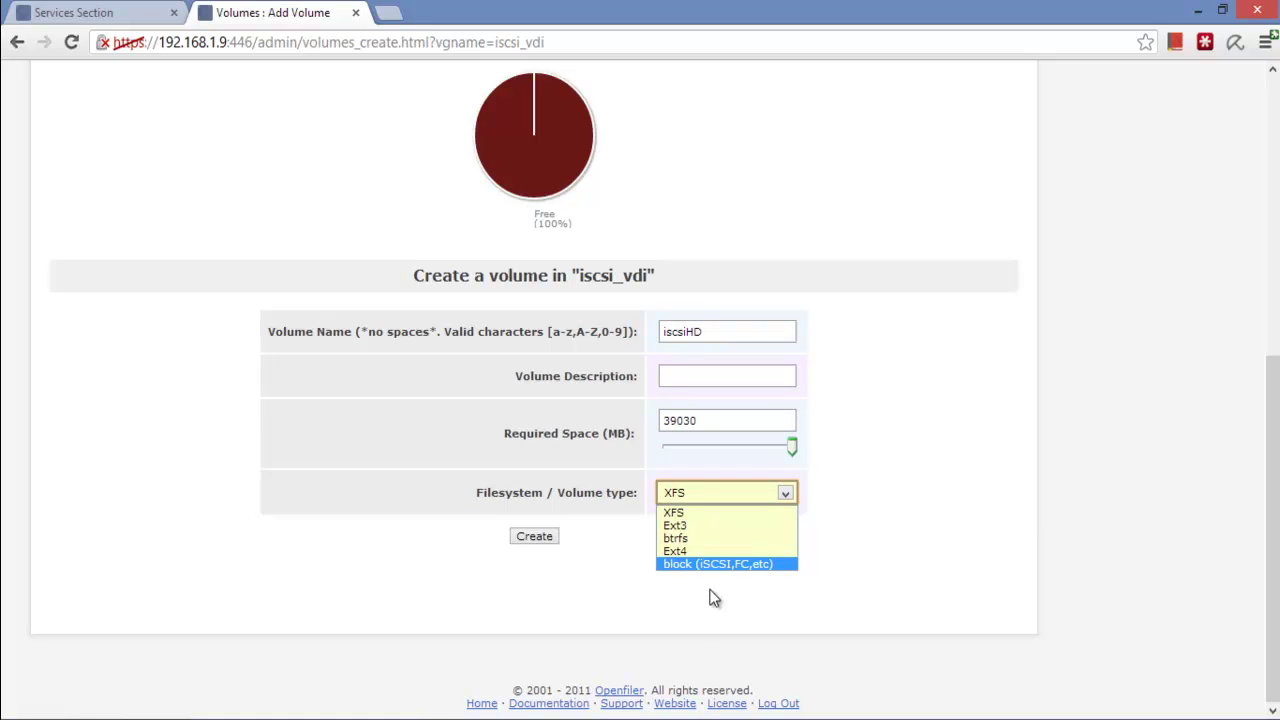
{"action": "left_click", "coordinate": [689, 566]}
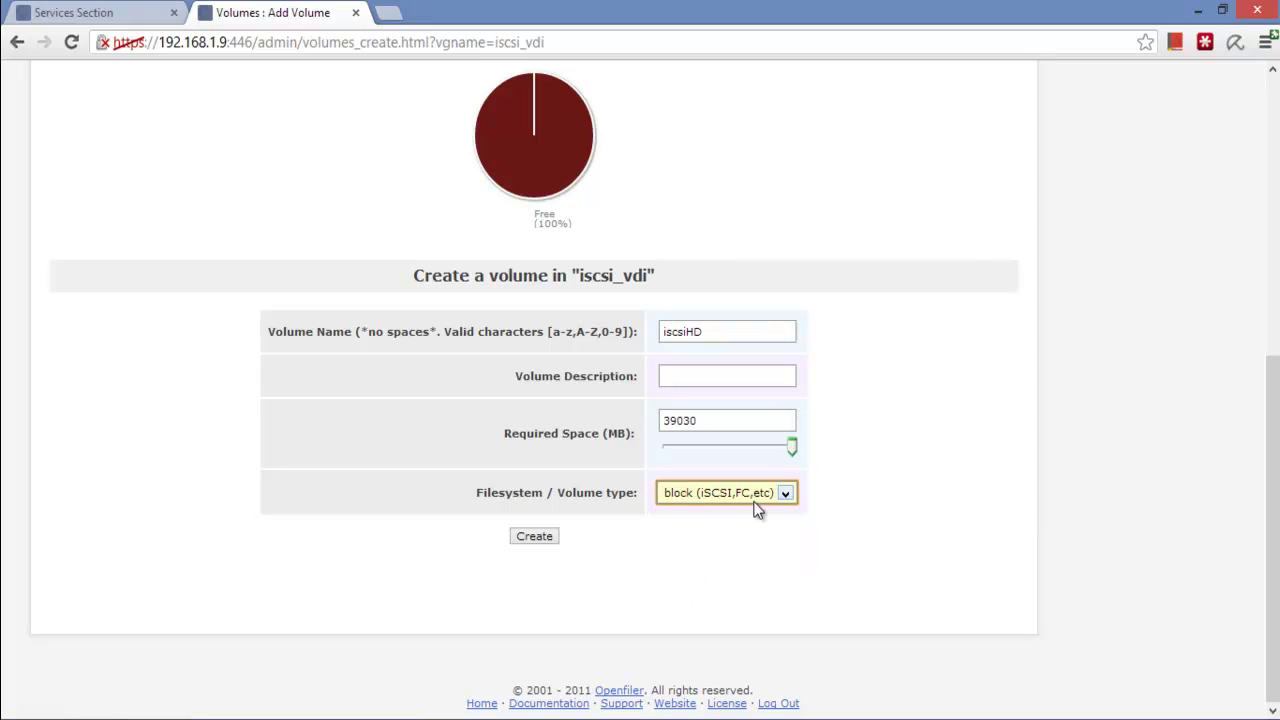
{"action": "left_click", "coordinate": [544, 539]}
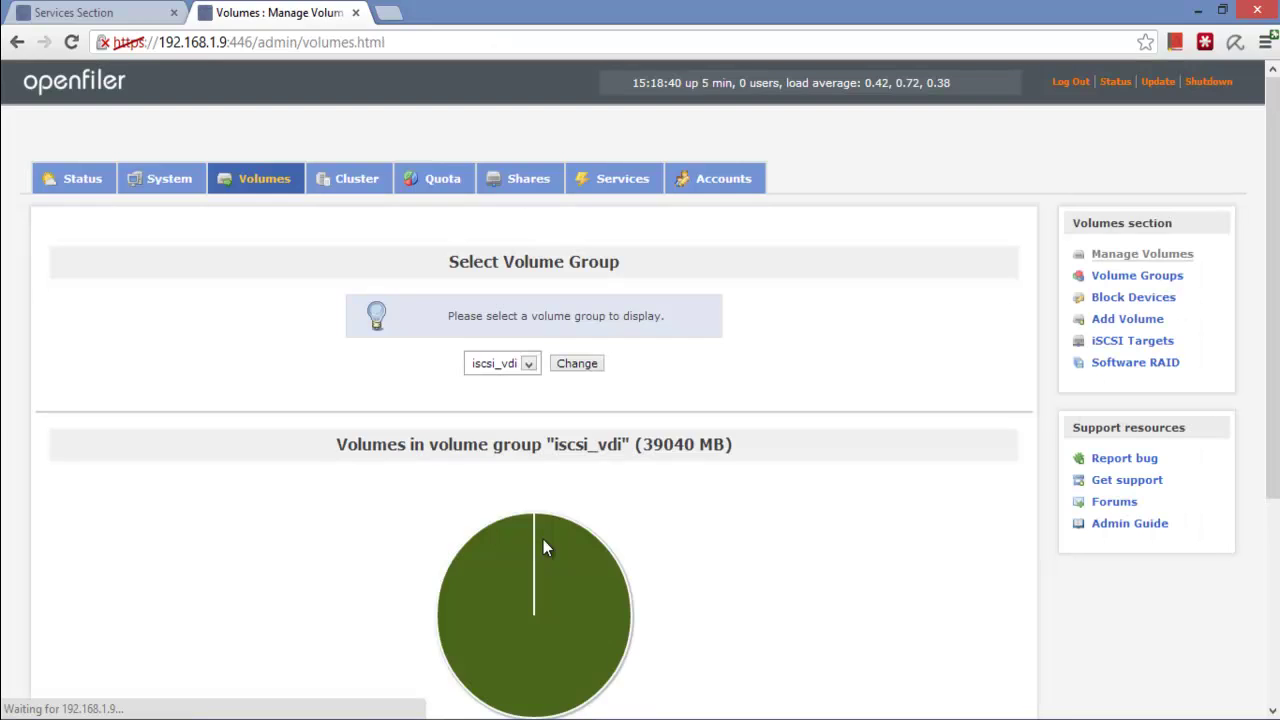
{"action": "scroll", "coordinate": [543, 547], "scroll_direction": "down", "scroll_amount": 4}
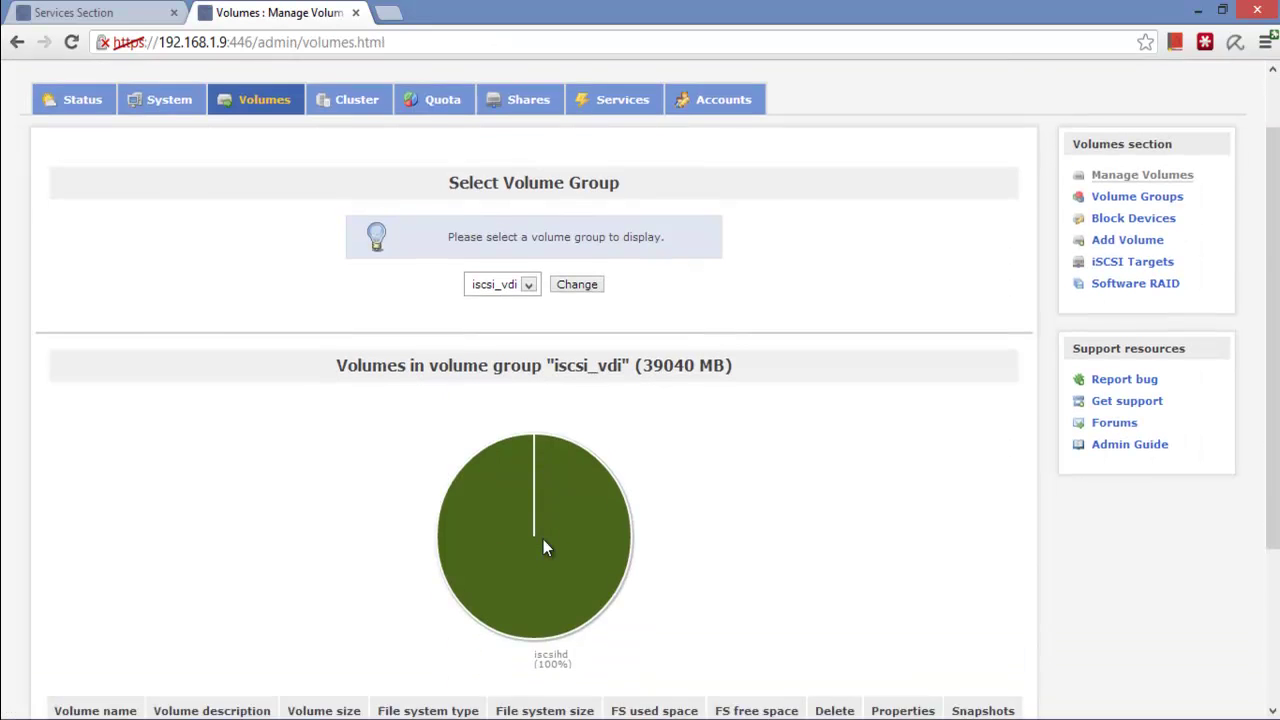
{"action": "scroll", "coordinate": [543, 545], "scroll_direction": "up", "scroll_amount": 4}
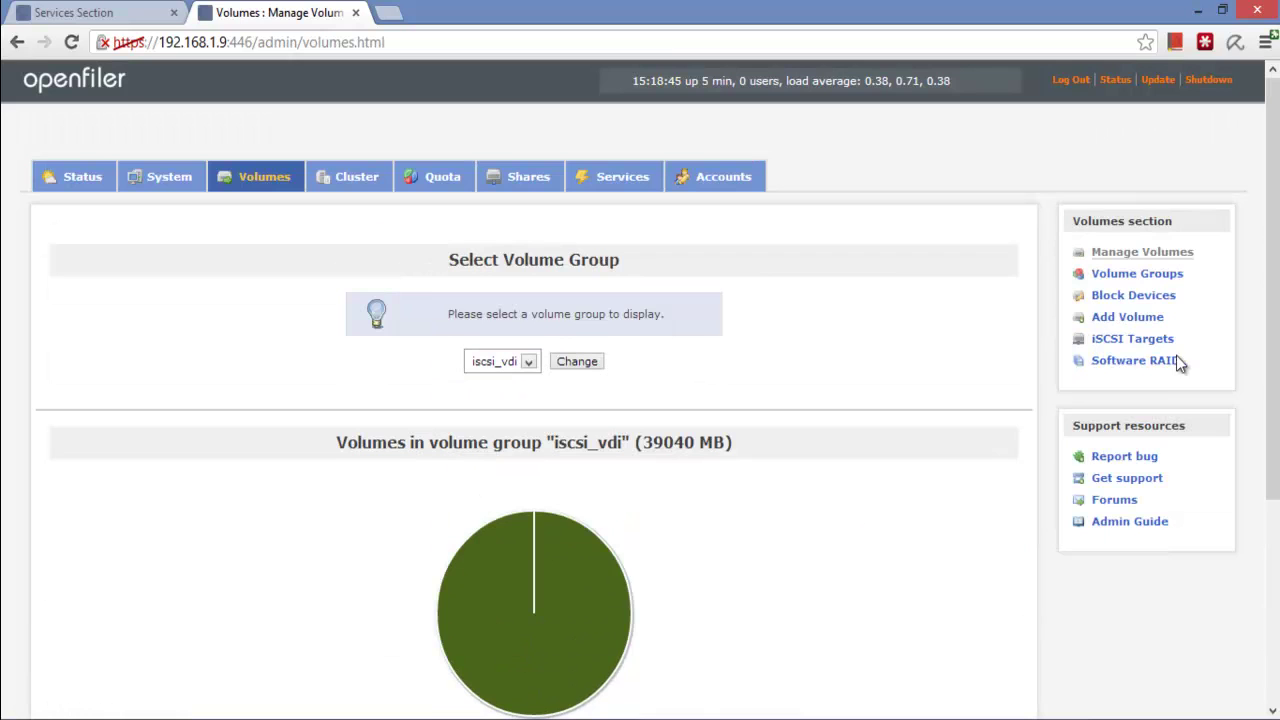
Map the iscsiHD volume as a LUN to the iSCSI target with write-thru R/W mode and blockio transfer mode.
{"action": "left_click", "coordinate": [1140, 339]}
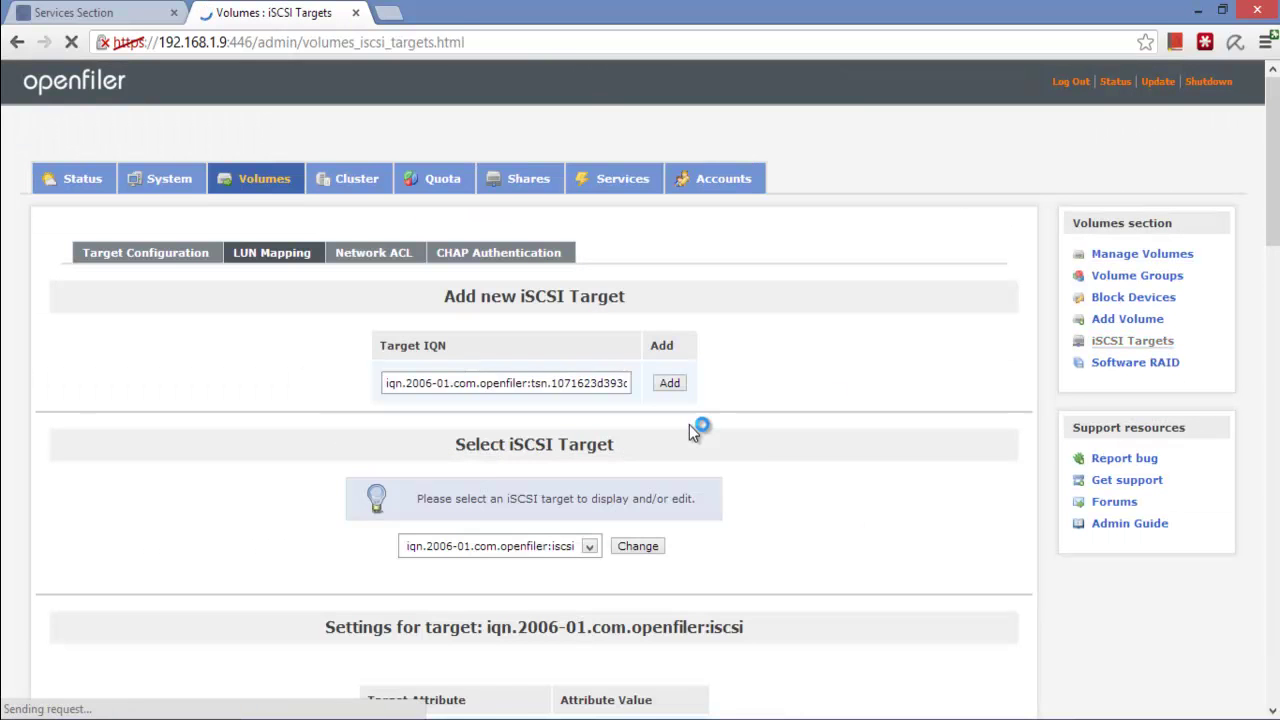
{"action": "left_click", "coordinate": [272, 252]}
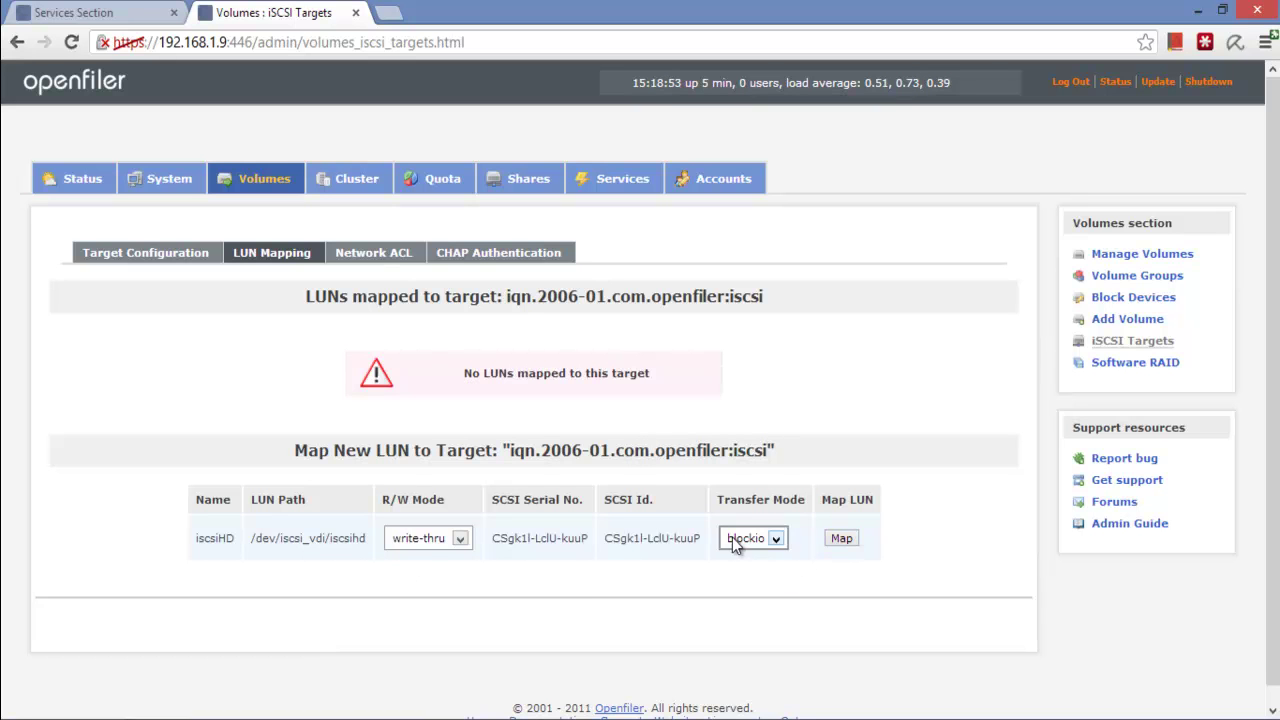
{"action": "left_click", "coordinate": [459, 539]}
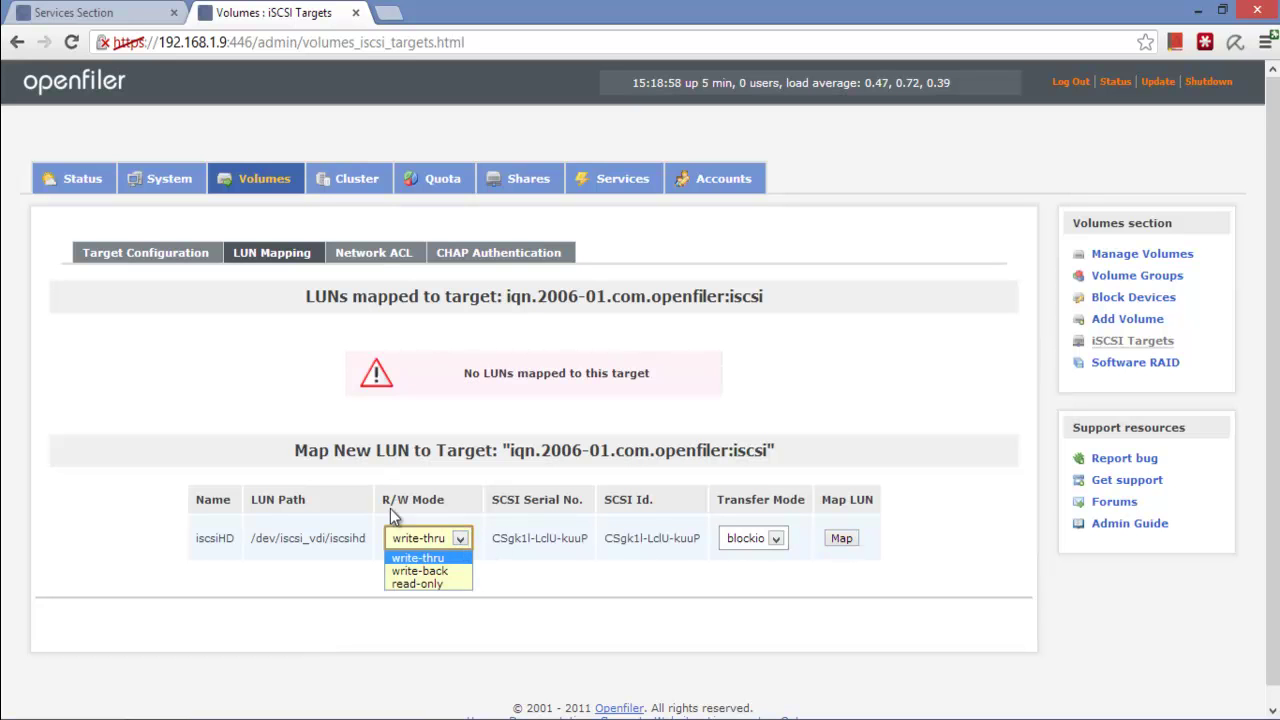
{"action": "left_click", "coordinate": [440, 571]}
{"action": "left_click", "coordinate": [436, 548]}
{"action": "left_click", "coordinate": [443, 558]}
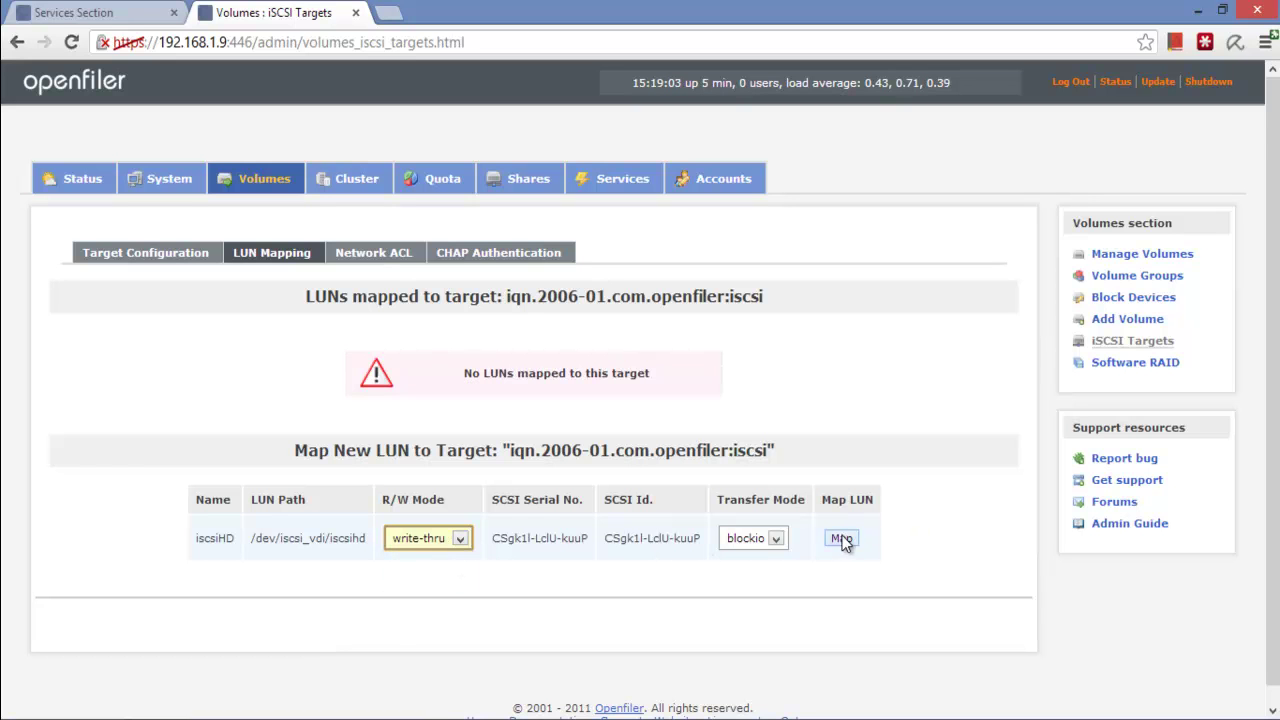
{"action": "left_click", "coordinate": [840, 538]}
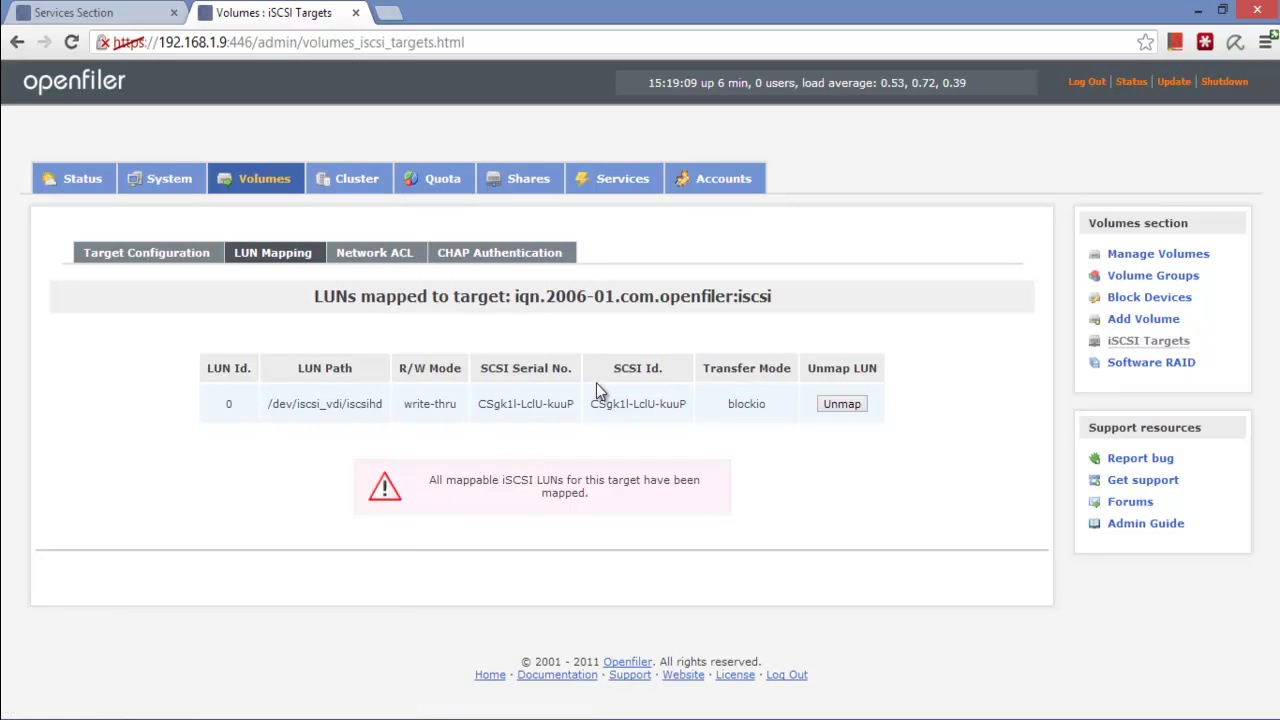
Set the iSCSI target's network access for eth1 (192.168.1.0) to Allow and update the configuration.
{"action": "left_click", "coordinate": [352, 260]}
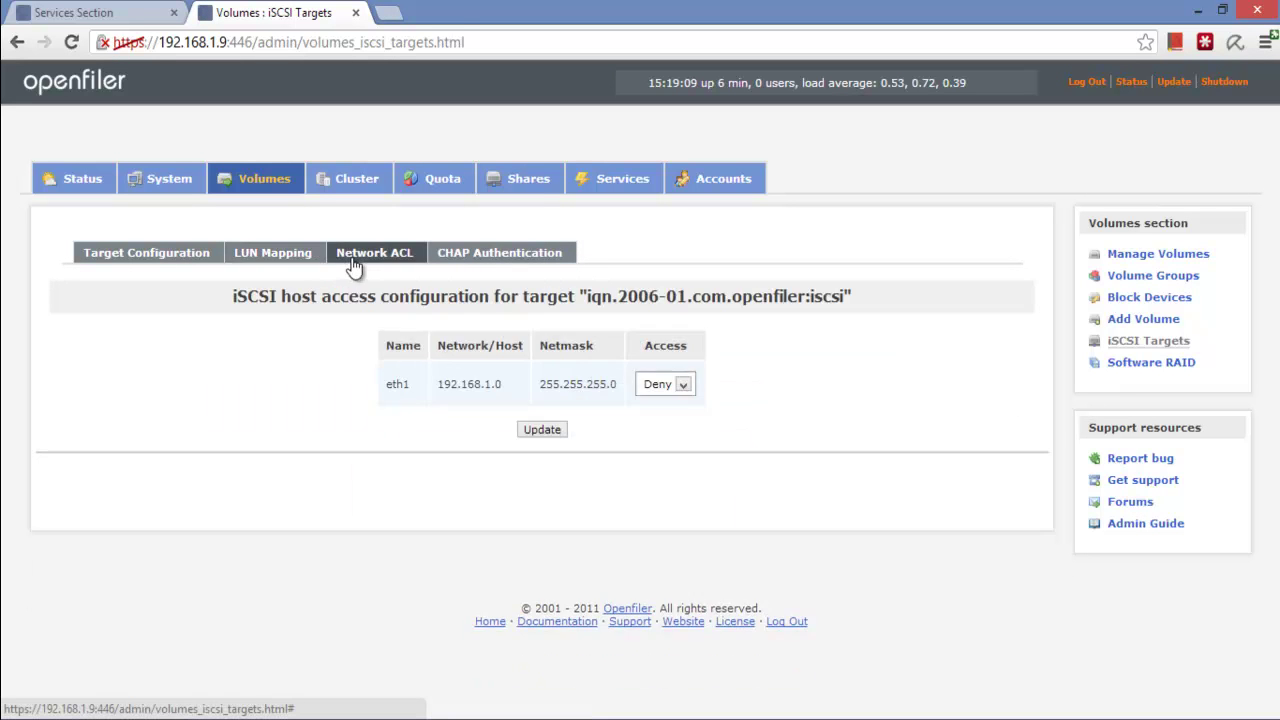
{"action": "left_click", "coordinate": [681, 386]}
{"action": "left_click", "coordinate": [675, 412]}
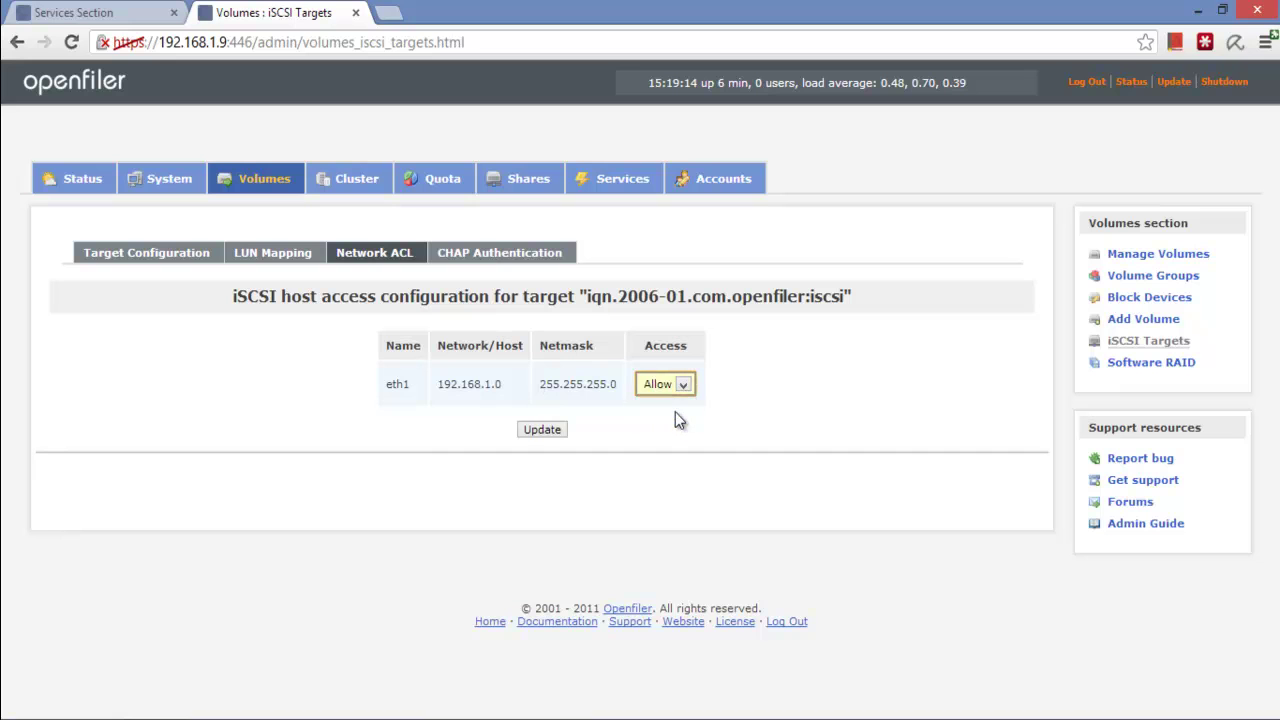
{"action": "left_click", "coordinate": [530, 429]}
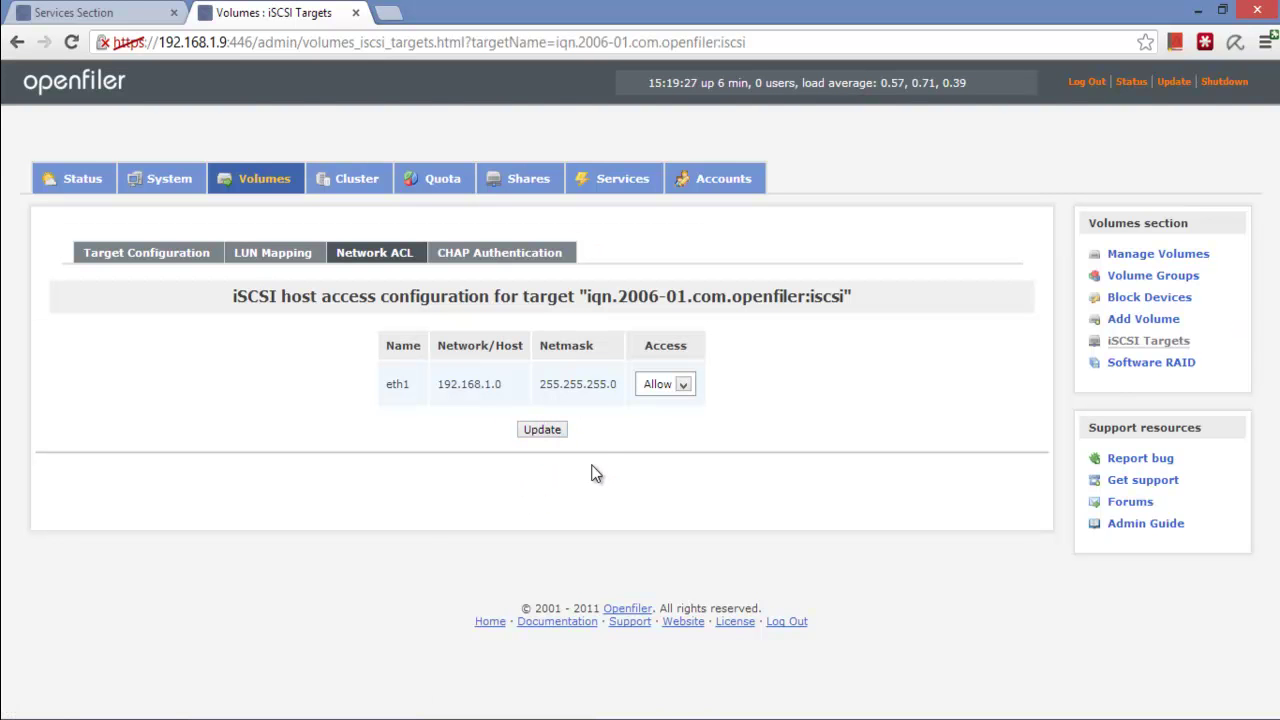
Review the target's CHAP authentication and configuration pages, and look at the services list of the 192.168.1.8 Openfiler.
{"action": "left_click", "coordinate": [468, 260]}
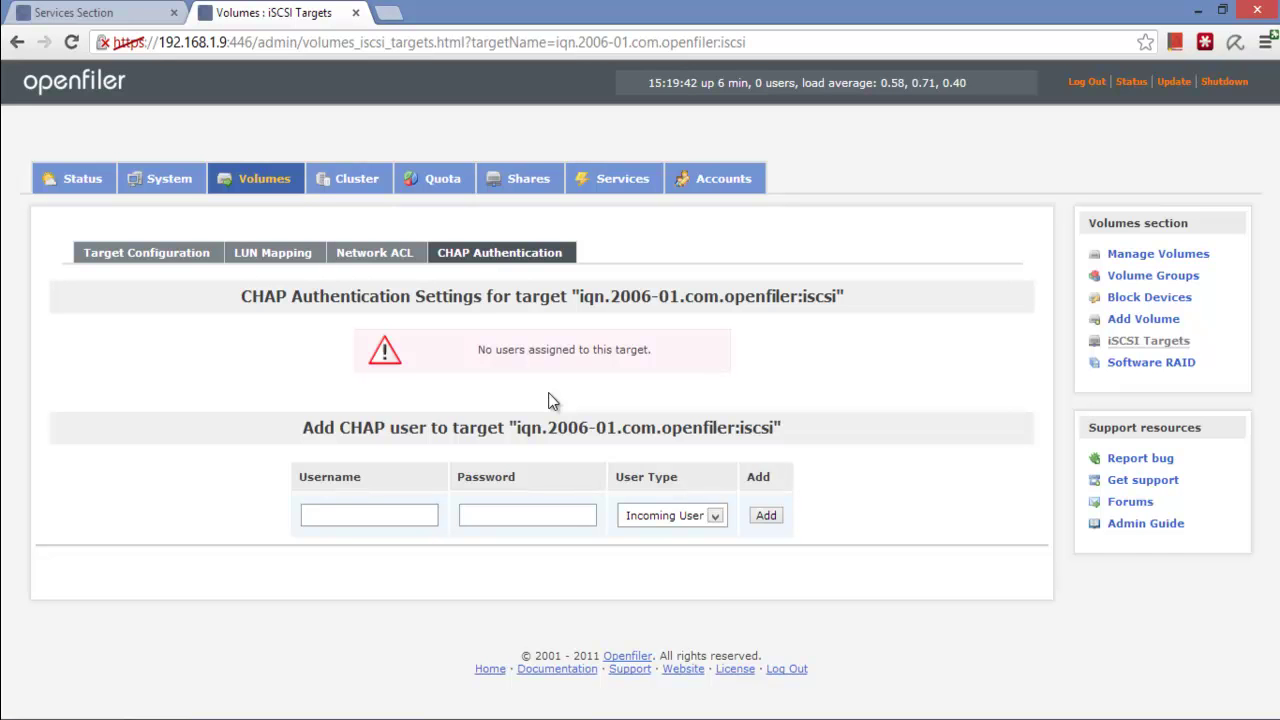
{"action": "left_click", "coordinate": [188, 255]}
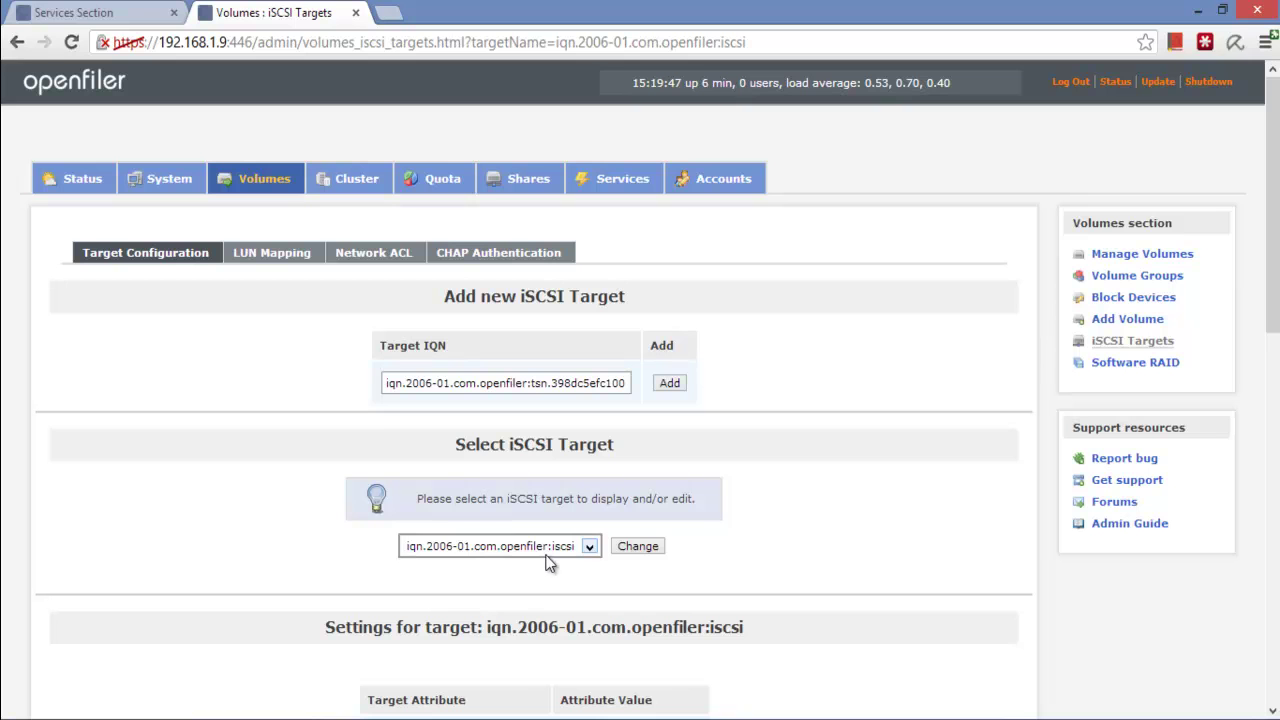
{"action": "scroll", "coordinate": [551, 566], "scroll_direction": "down", "scroll_amount": 1}
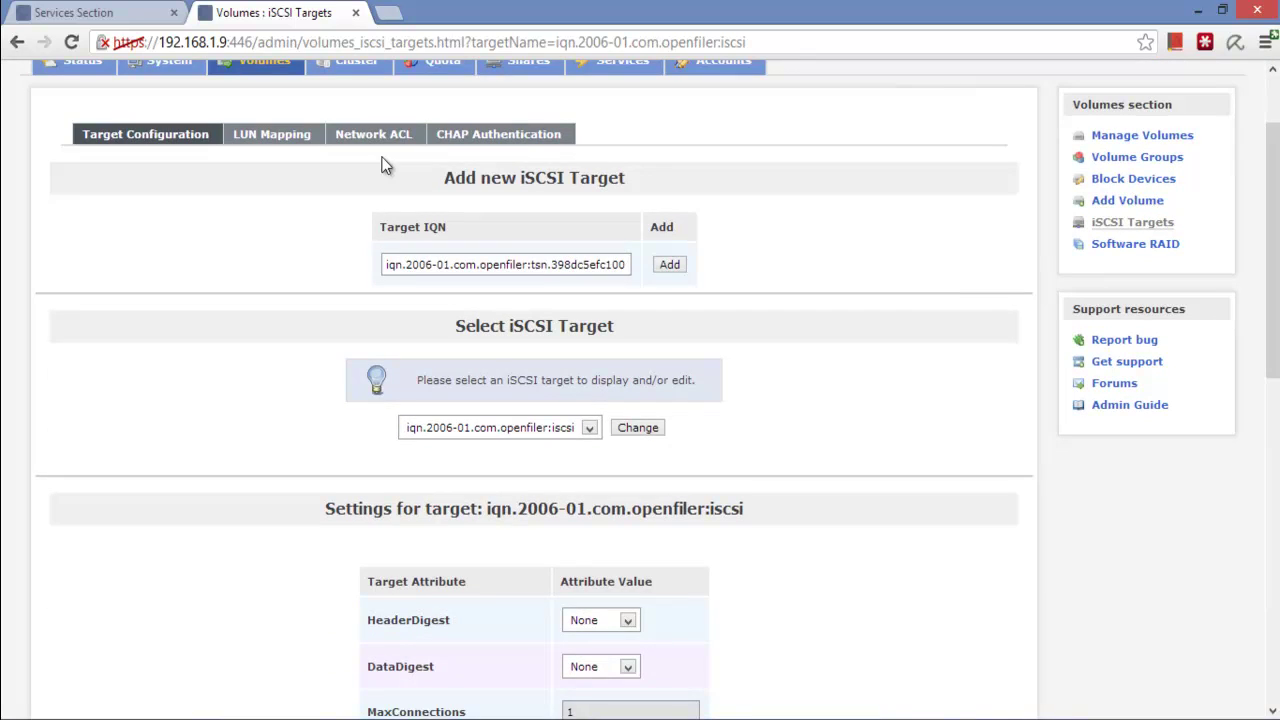
{"action": "left_click", "coordinate": [120, 14]}
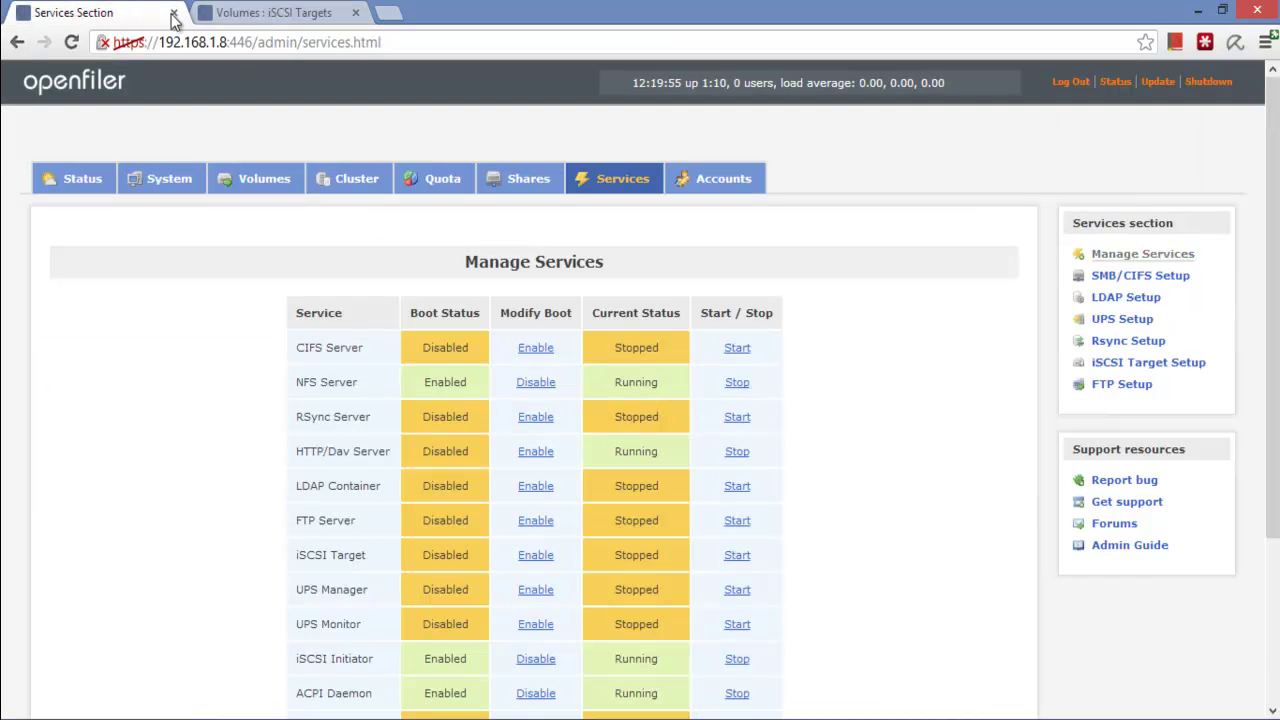
{"action": "left_click", "coordinate": [244, 16]}
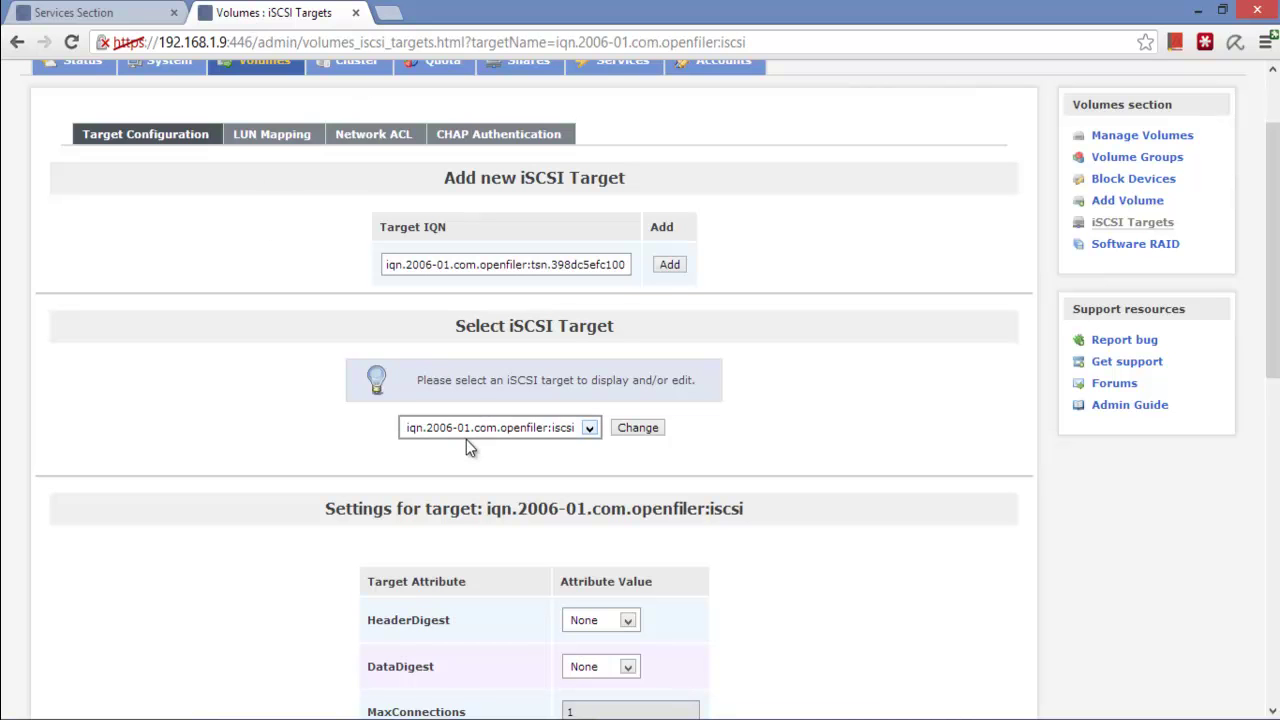
In XenCenter, start a new NFS VHD storage repository on XenServer named NFS virtual disk storage and enter 192.168.1.8 as the share's server.
{"action": "left_click", "coordinate": [523, 719]}
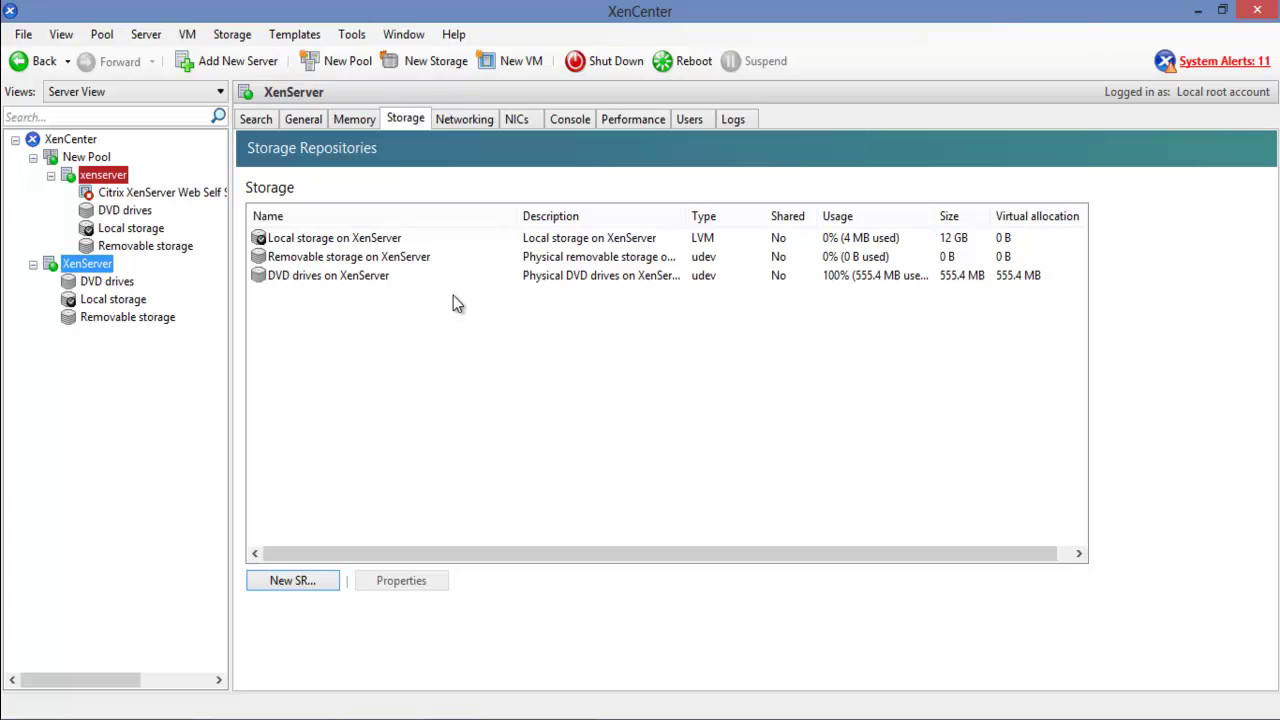
{"action": "left_click", "coordinate": [88, 265]}
{"action": "left_click", "coordinate": [289, 584]}
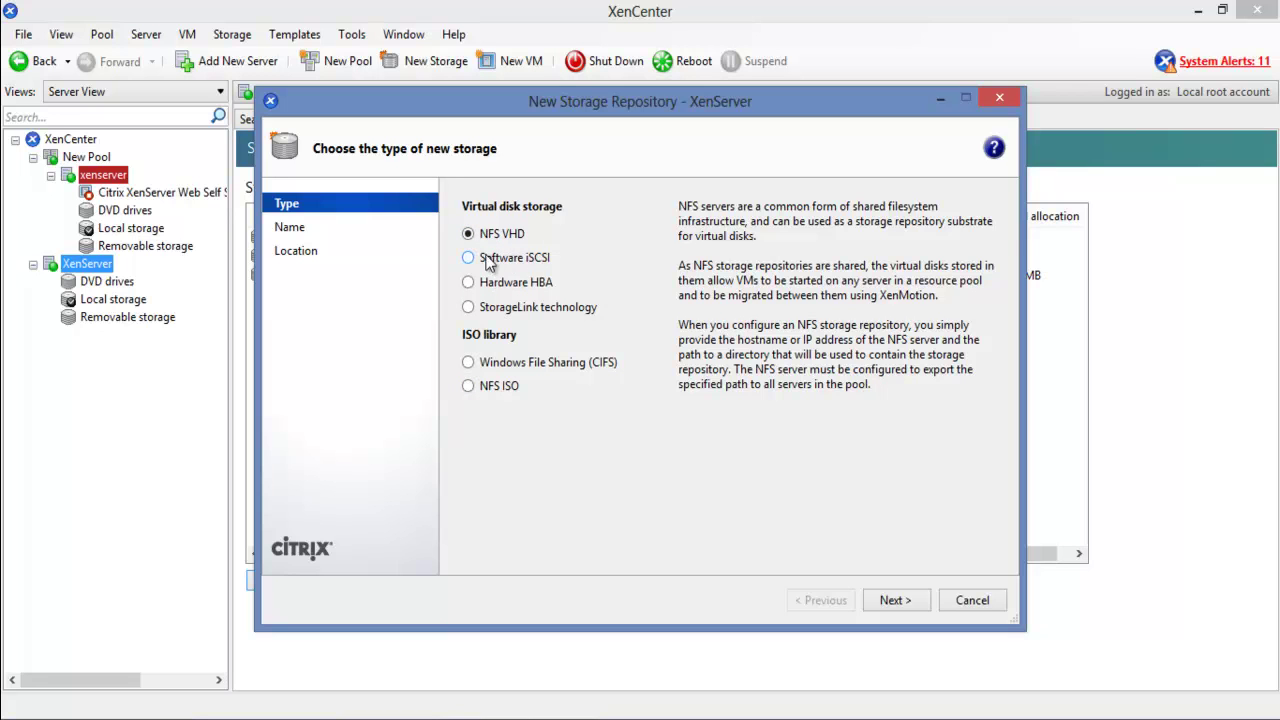
{"action": "left_click", "coordinate": [899, 601]}
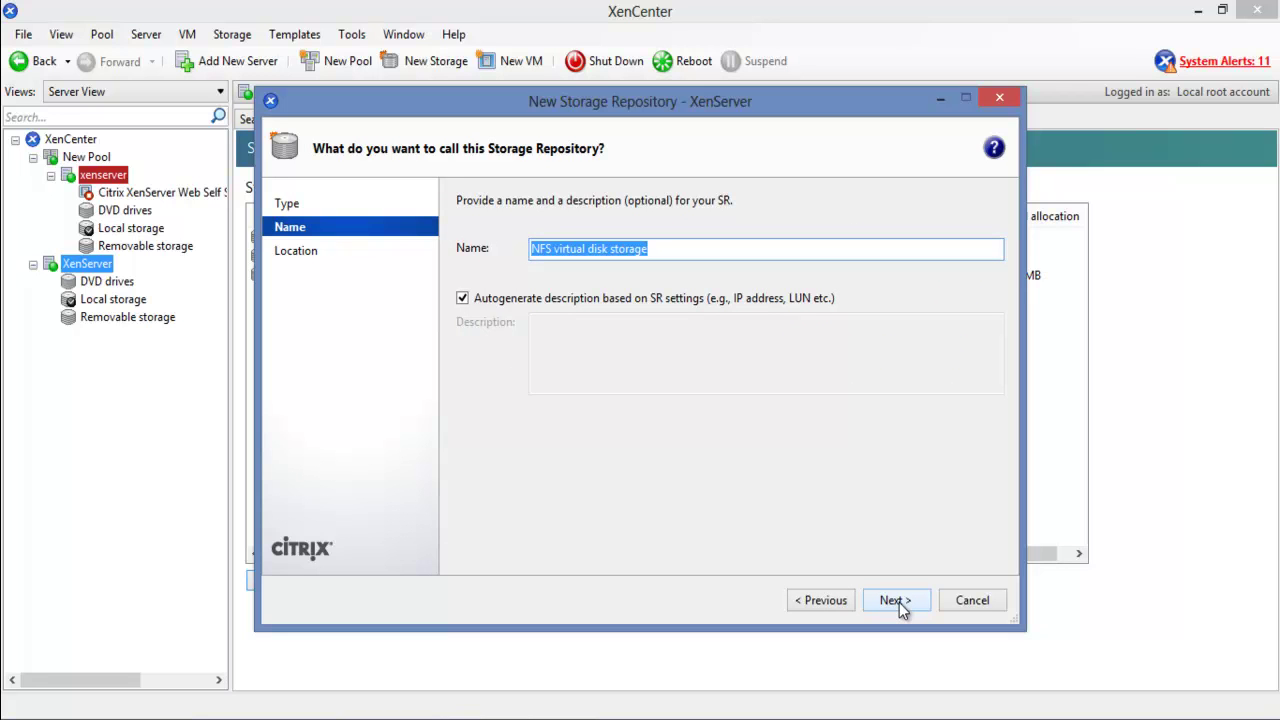
{"action": "left_click", "coordinate": [672, 251]}
{"action": "left_click_drag", "start_coordinate": [662, 251], "coordinate": [612, 251]}
{"action": "left_click", "coordinate": [656, 252]}
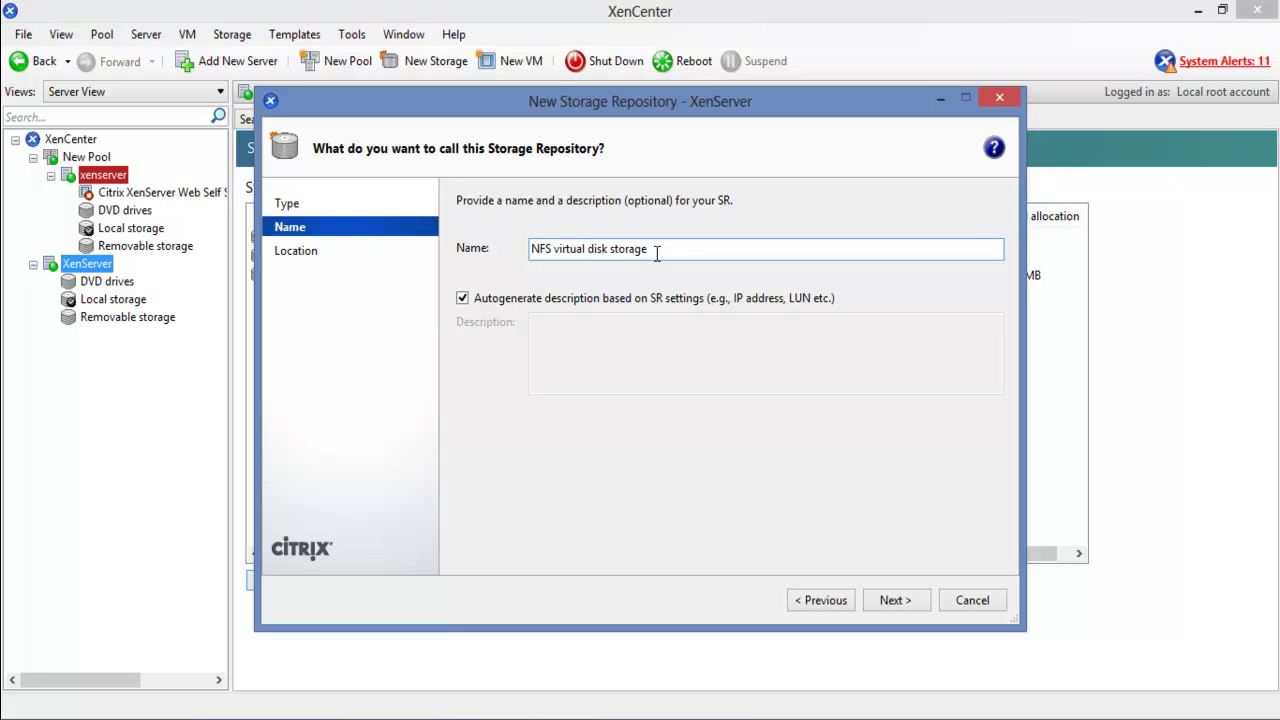
{"action": "left_click", "coordinate": [903, 605]}
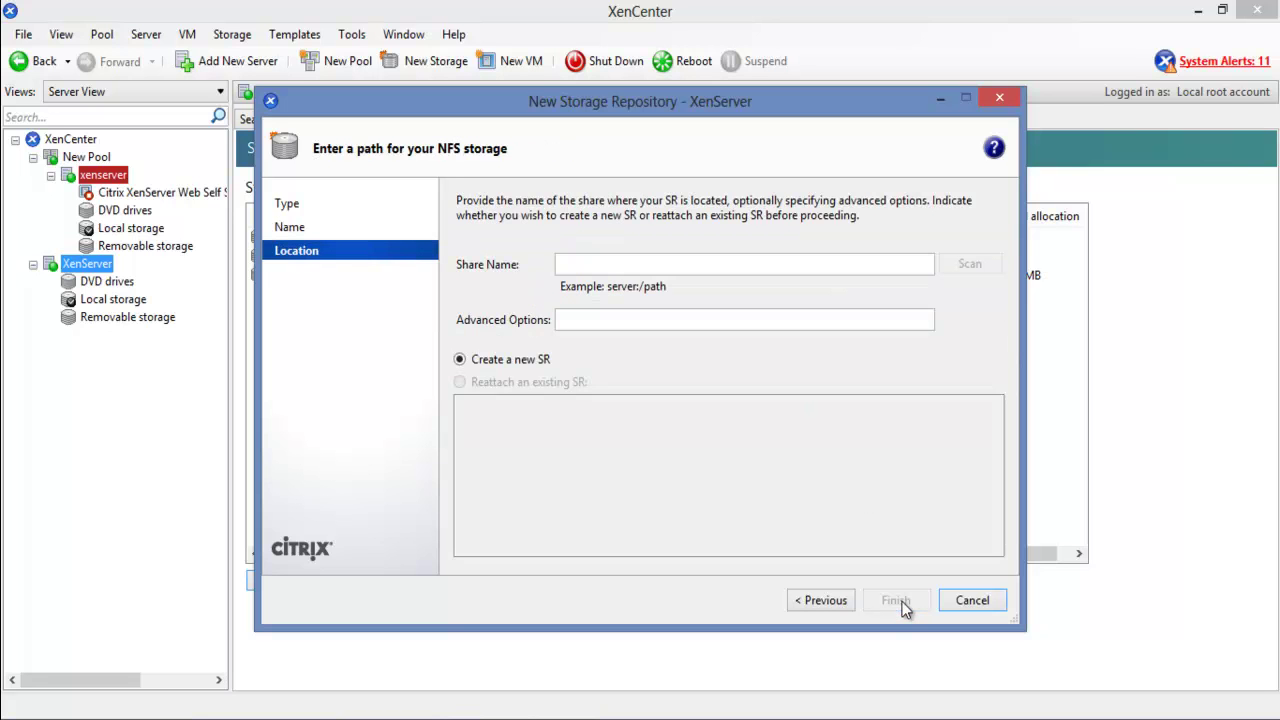
{"action": "left_click", "coordinate": [578, 263]}
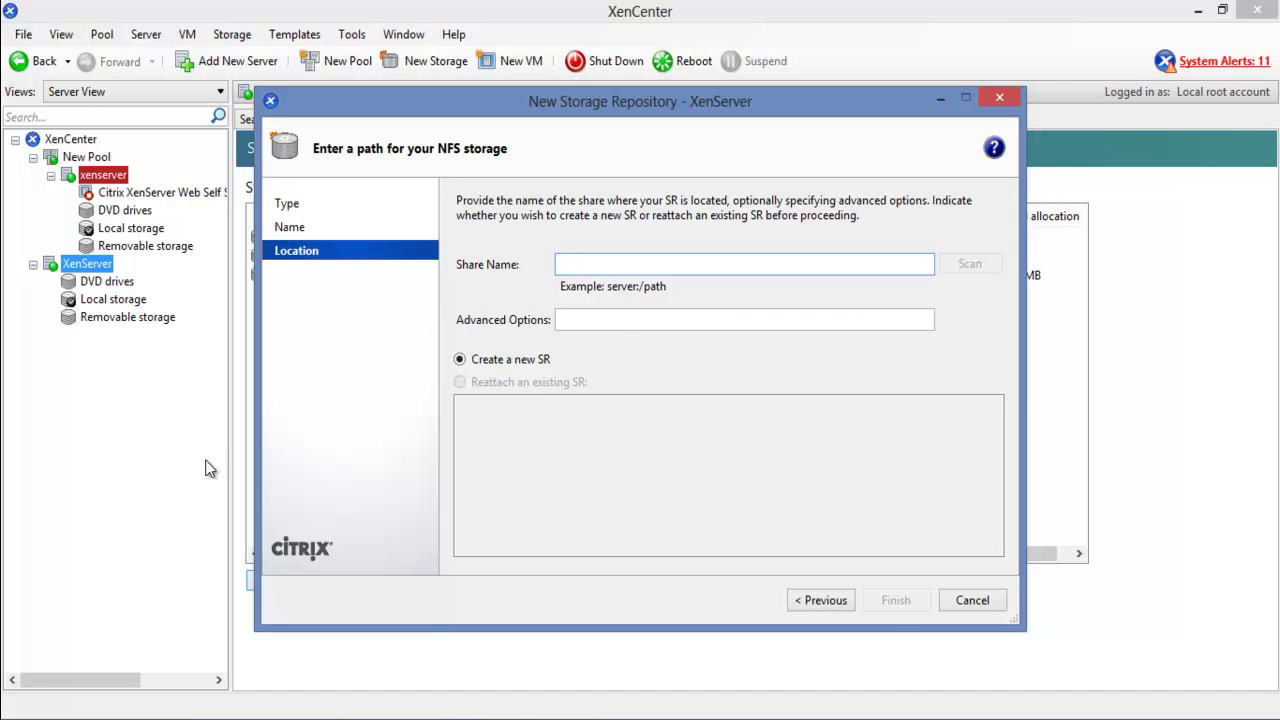
{"action": "type", "text": "192.168.1.8"}
Open the network shares of the 192.168.1.8 Openfiler in the browser and create a sub-folder named NFS under NFSVMxenserver1.
{"action": "left_click", "coordinate": [225, 717]}
{"action": "left_click", "coordinate": [251, 660]}
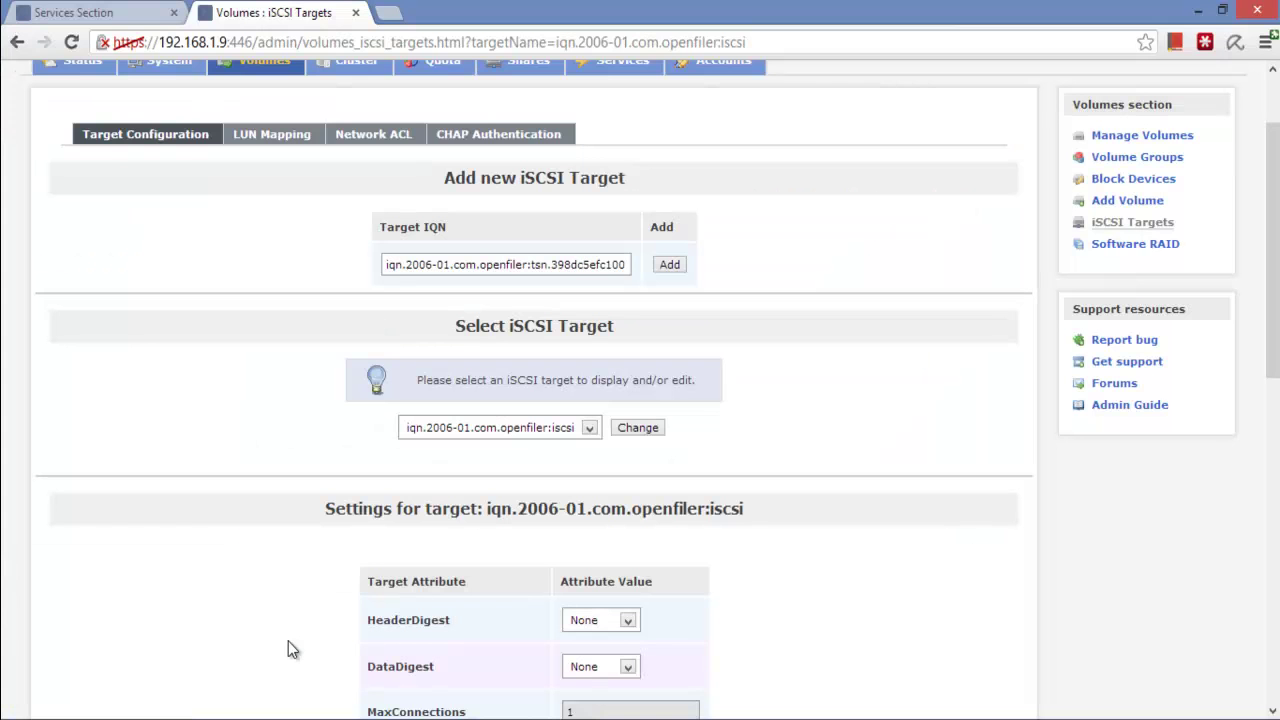
{"action": "left_click", "coordinate": [108, 20]}
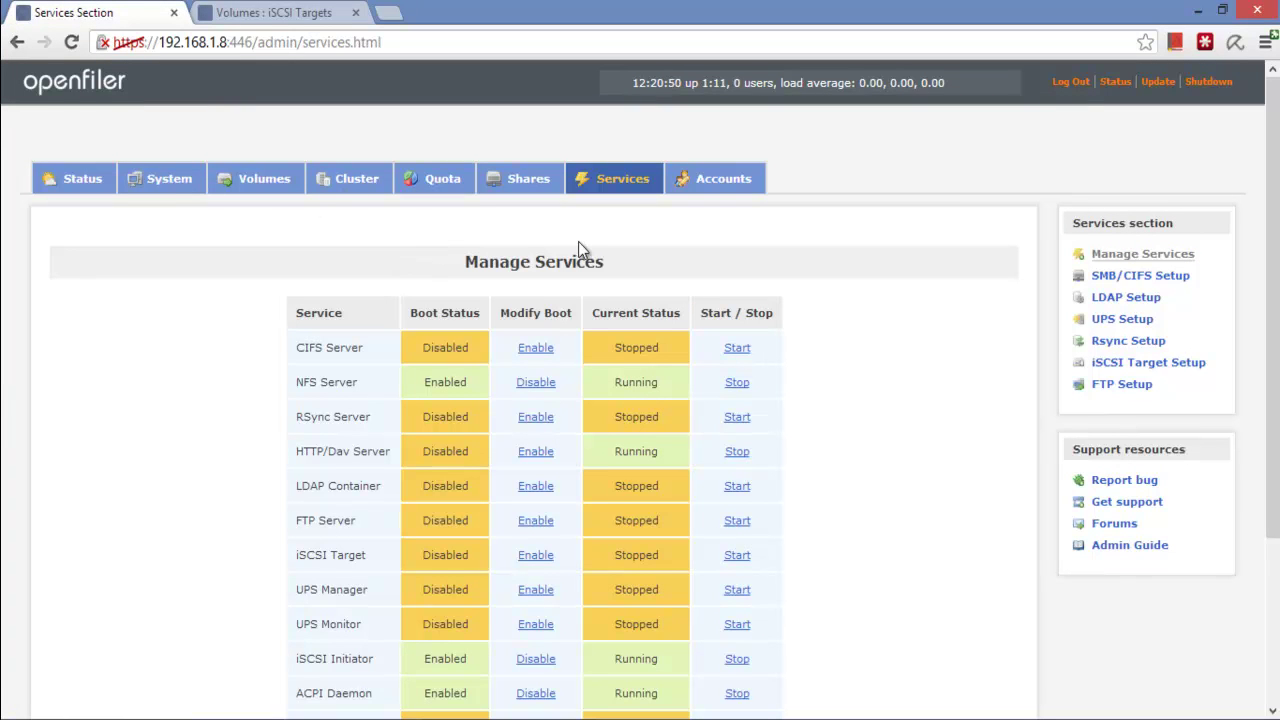
{"action": "left_click", "coordinate": [519, 190]}
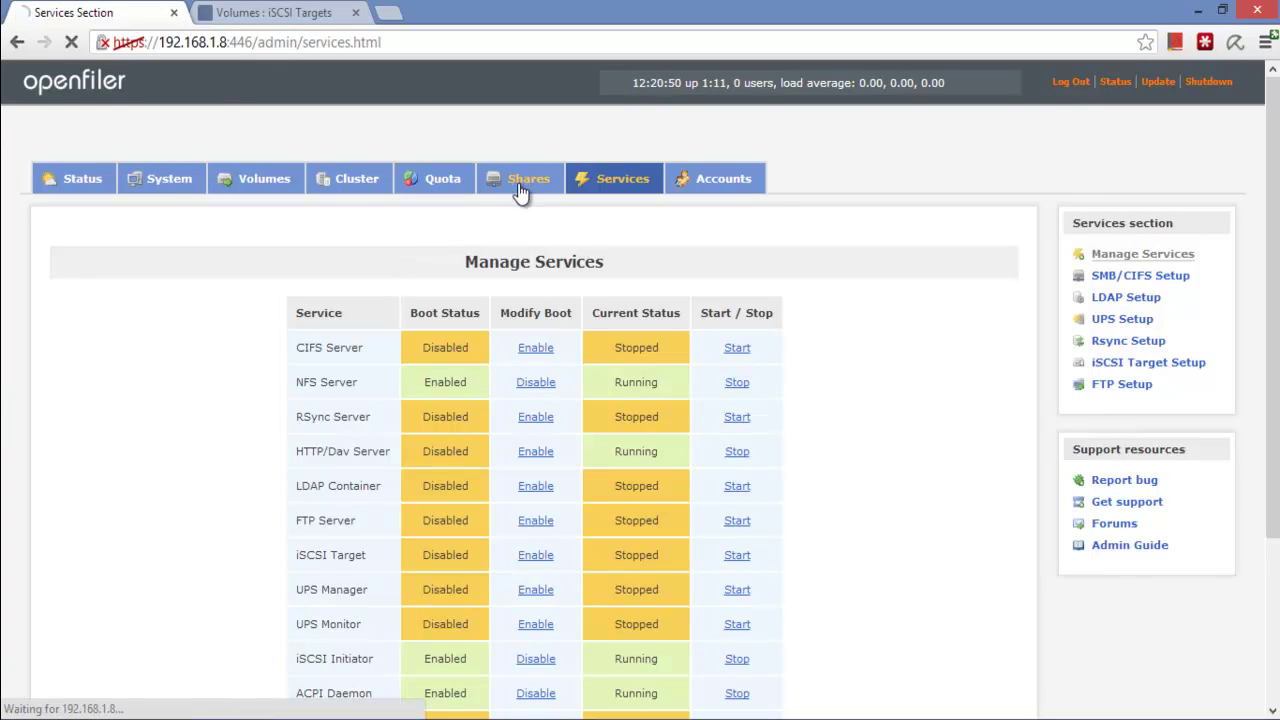
{"action": "left_click_drag", "start_coordinate": [370, 318], "coordinate": [488, 322]}
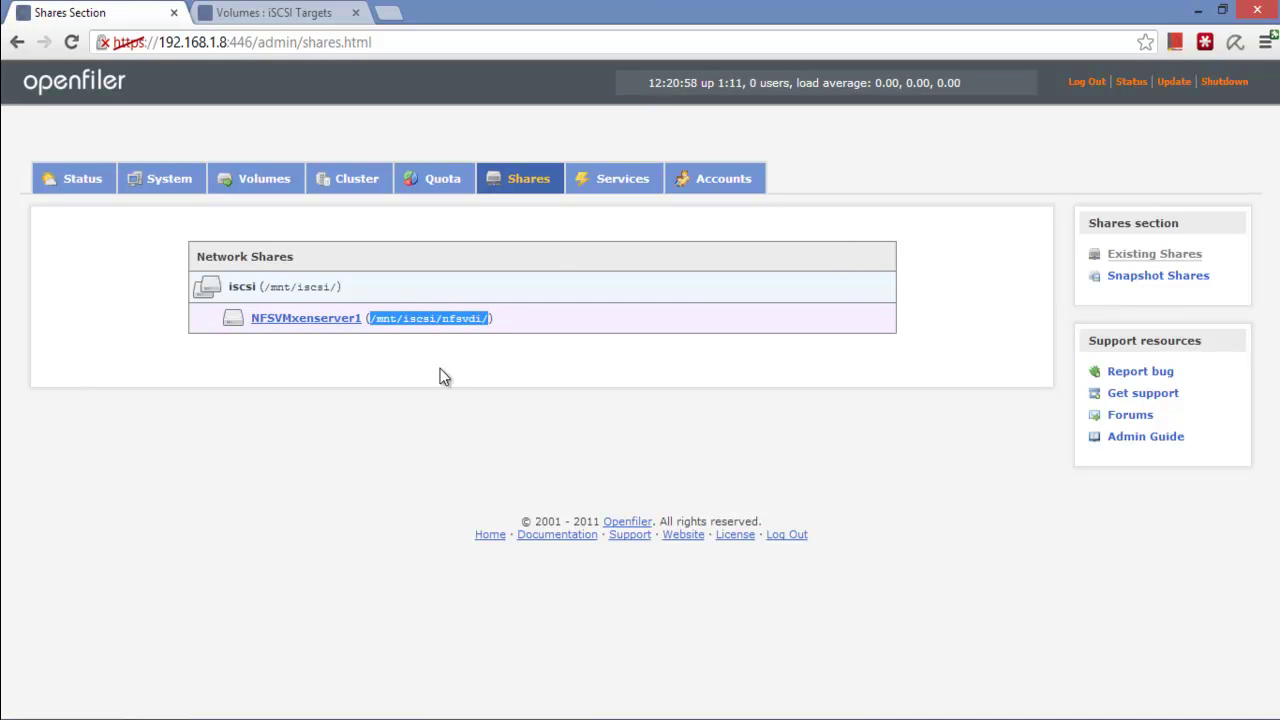
{"action": "left_click", "coordinate": [296, 322]}
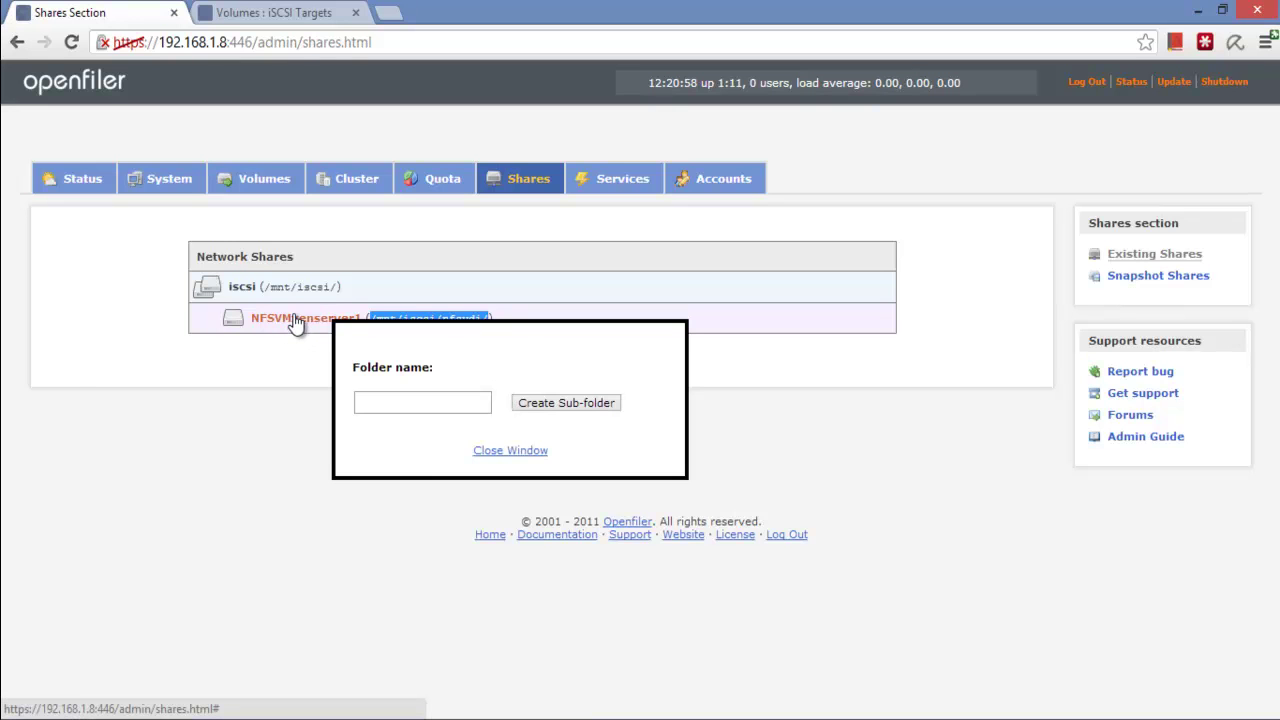
{"action": "left_click", "coordinate": [407, 402]}
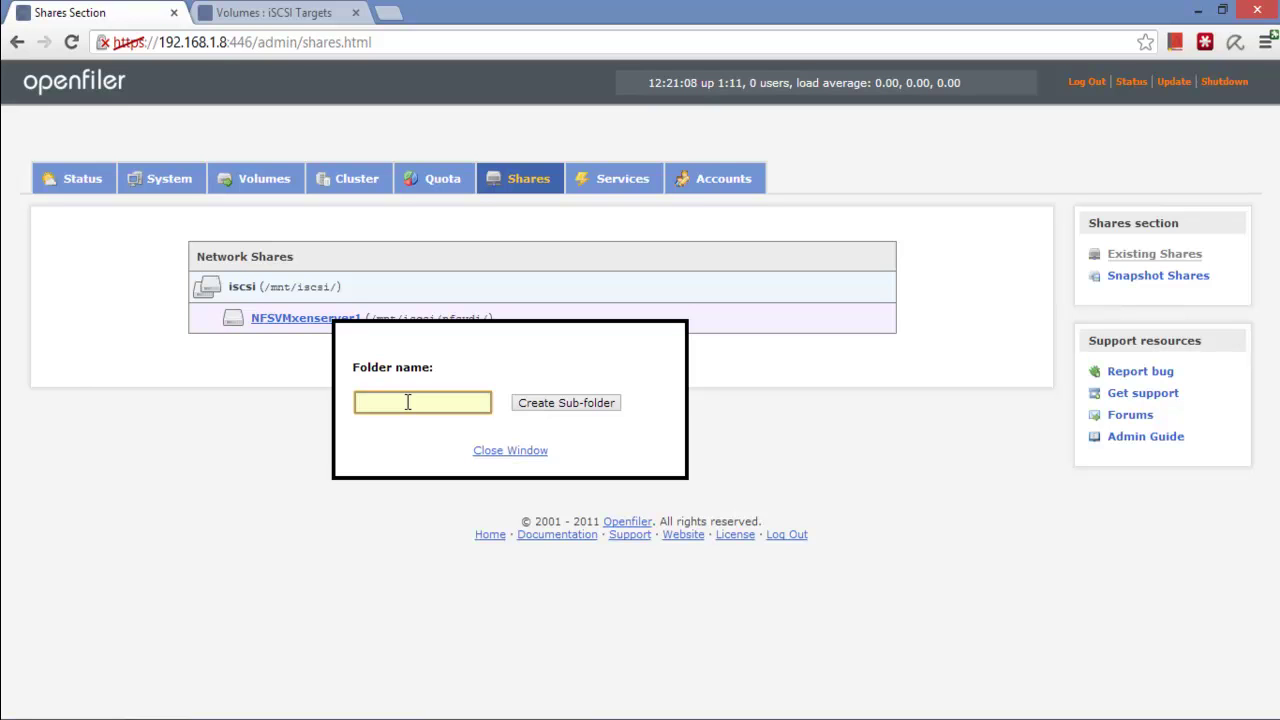
{"action": "type", "text": "NFS"}
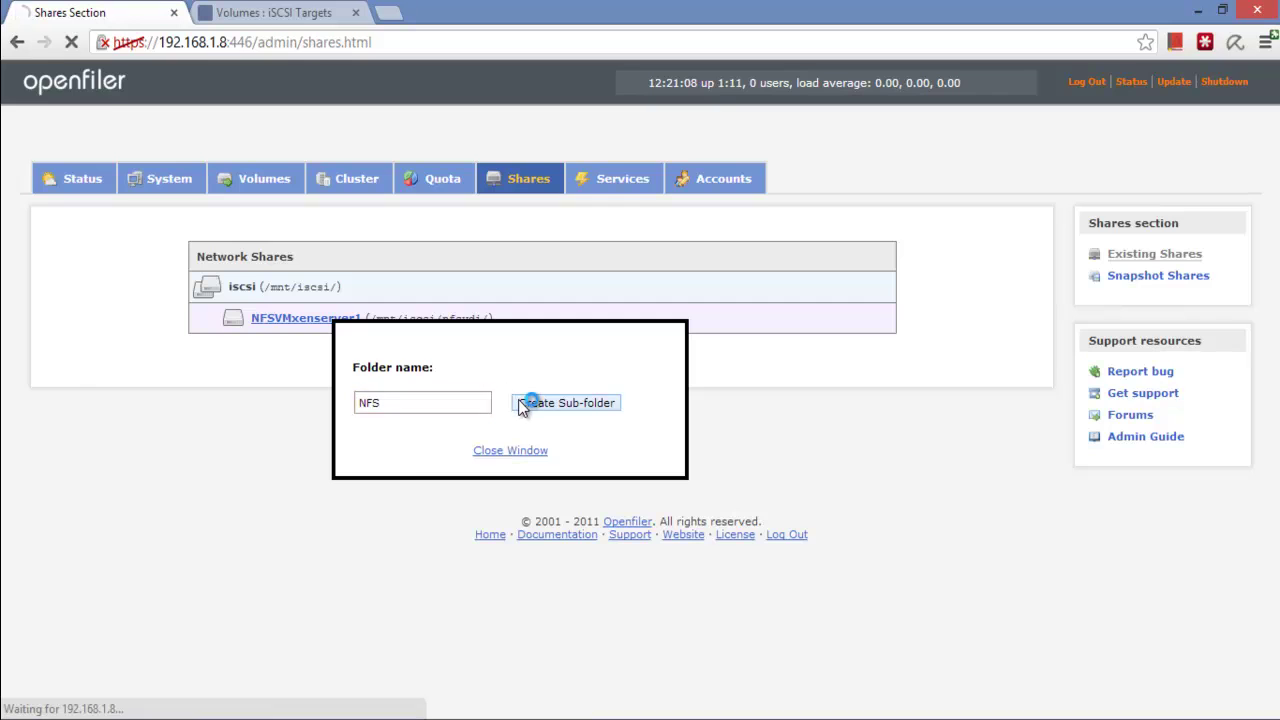
{"action": "left_click", "coordinate": [520, 404]}
Make the NFS folder a share and set its access control mode to Public guest access.
{"action": "left_click", "coordinate": [291, 352]}
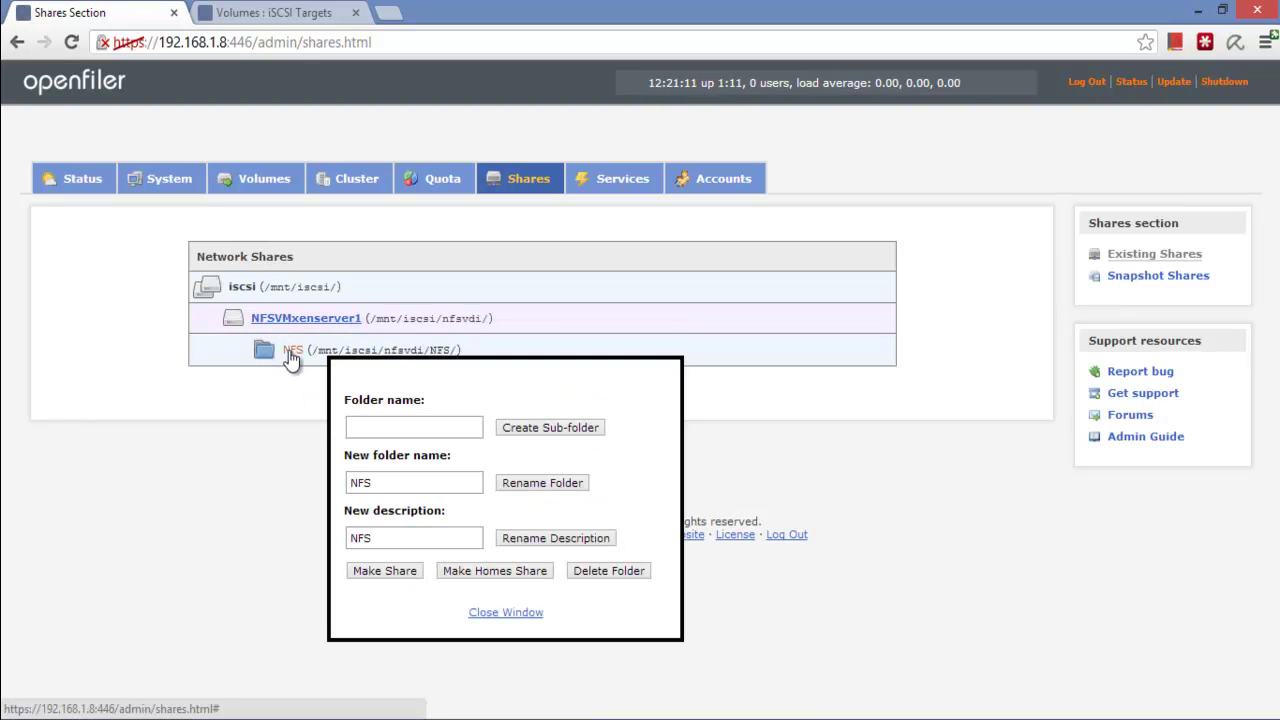
{"action": "left_click", "coordinate": [398, 573]}
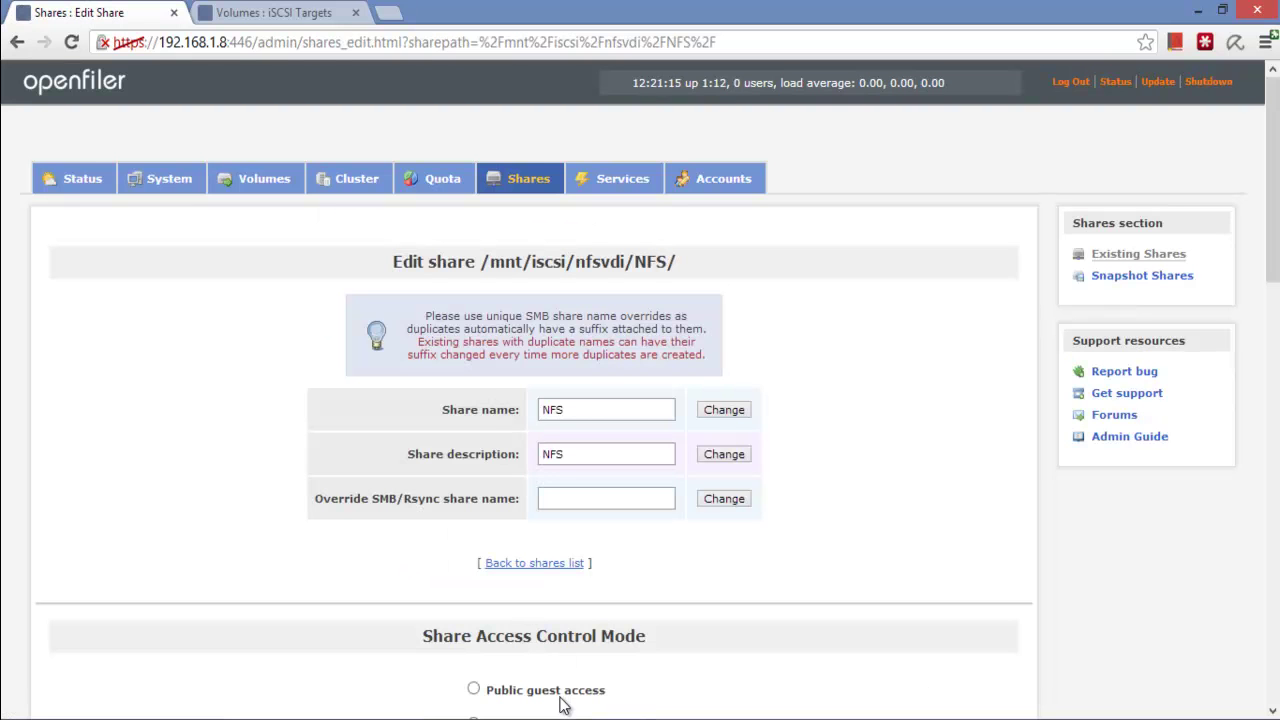
{"action": "scroll", "coordinate": [610, 500], "scroll_direction": "down", "scroll_amount": 3}
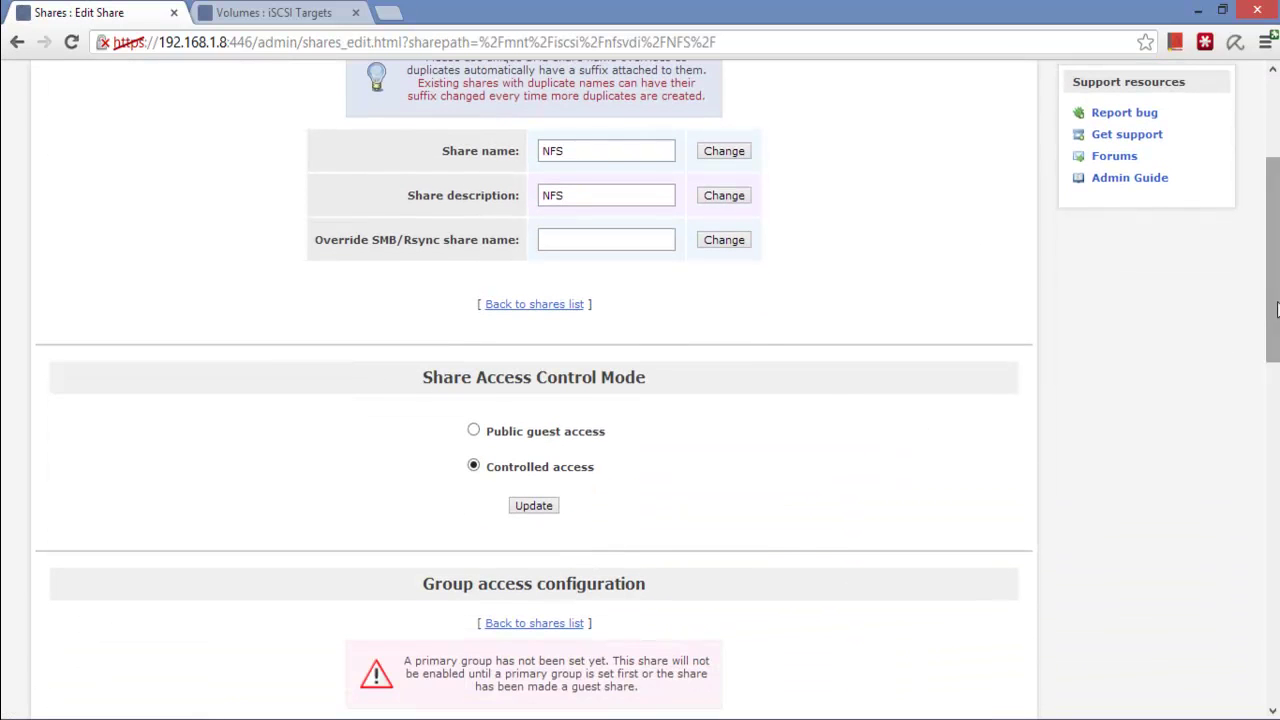
{"action": "left_click", "coordinate": [474, 432]}
{"action": "left_click", "coordinate": [533, 506]}
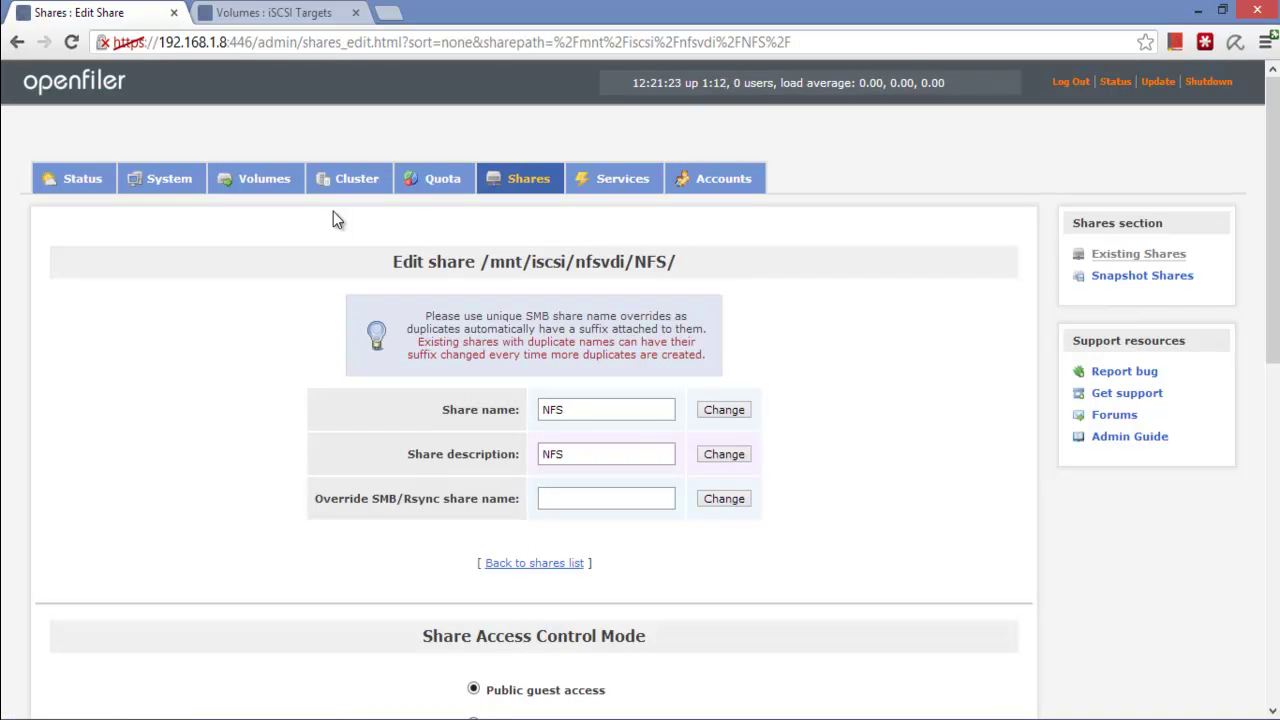
Copy the NFS share's path /mnt/iscsi/nfsvdi/NFS/ from Openfiler and append it to the server address in XenCenter's share name.
{"action": "left_click", "coordinate": [539, 184]}
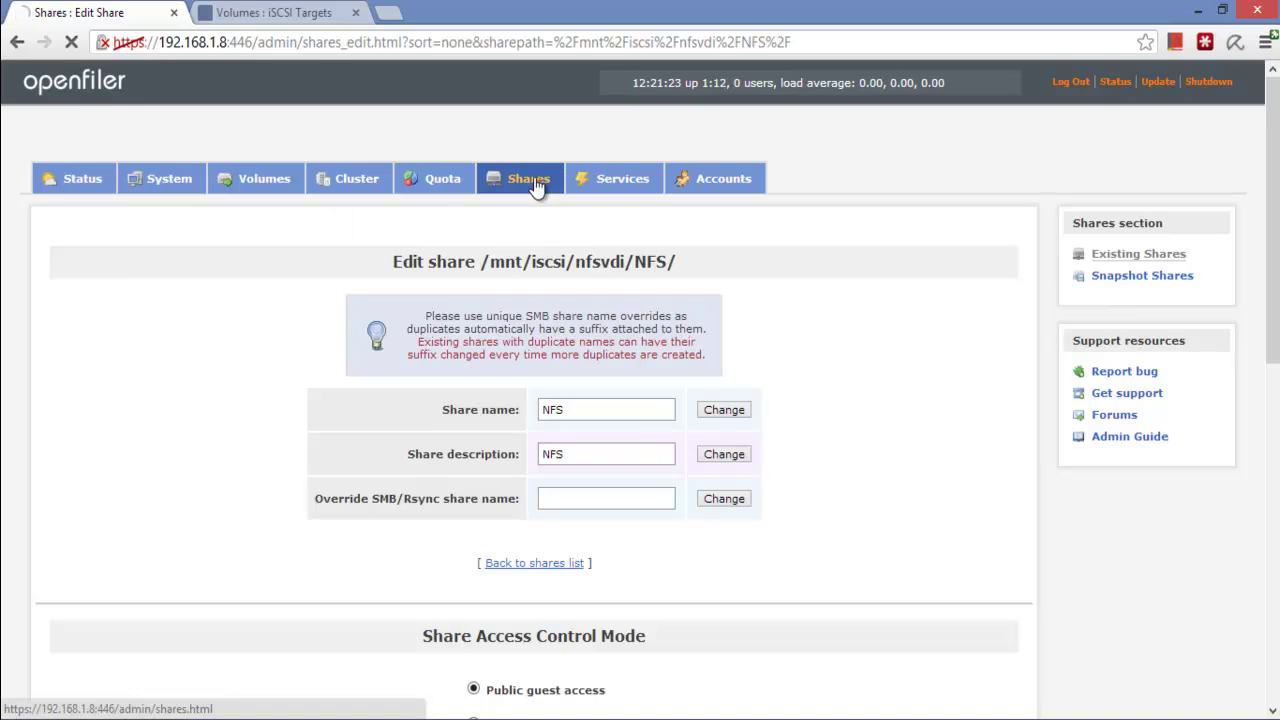
{"action": "left_click_drag", "start_coordinate": [308, 353], "coordinate": [455, 352]}
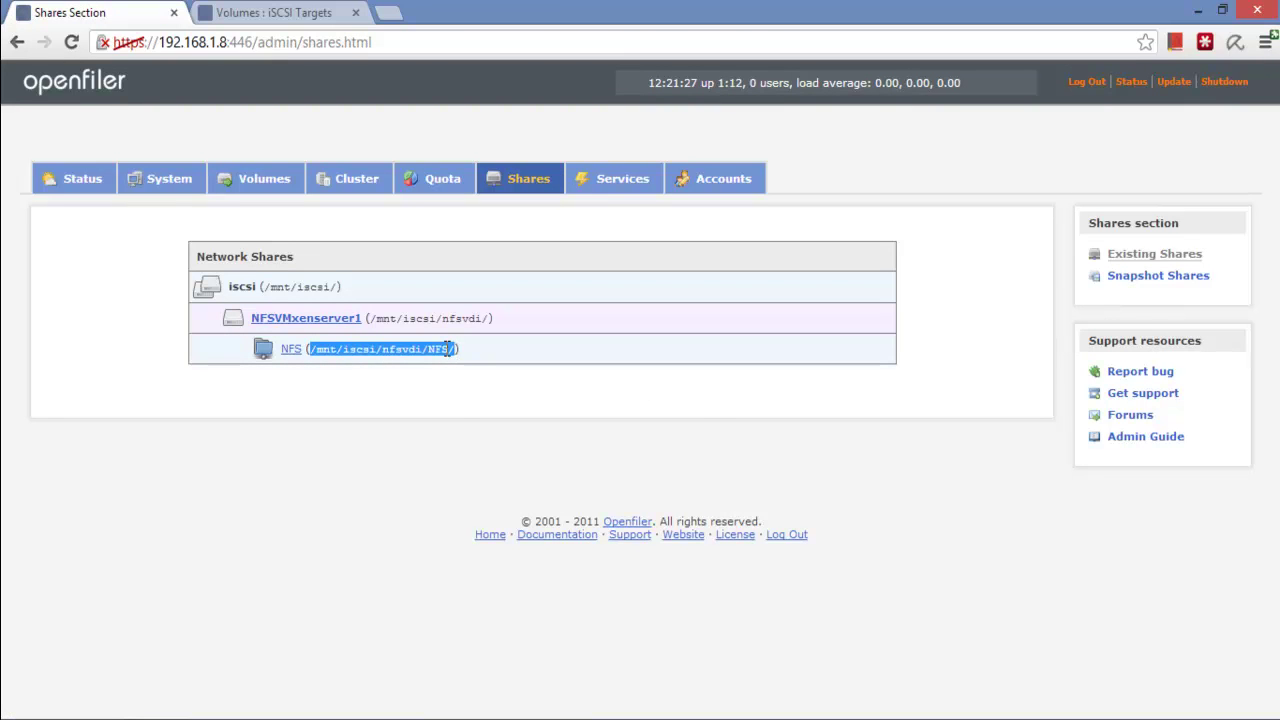
{"action": "right_click", "coordinate": [455, 352]}
{"action": "left_click", "coordinate": [470, 361]}
{"action": "mouse_move", "coordinate": [500, 706]}
{"action": "left_click", "coordinate": [577, 639]}
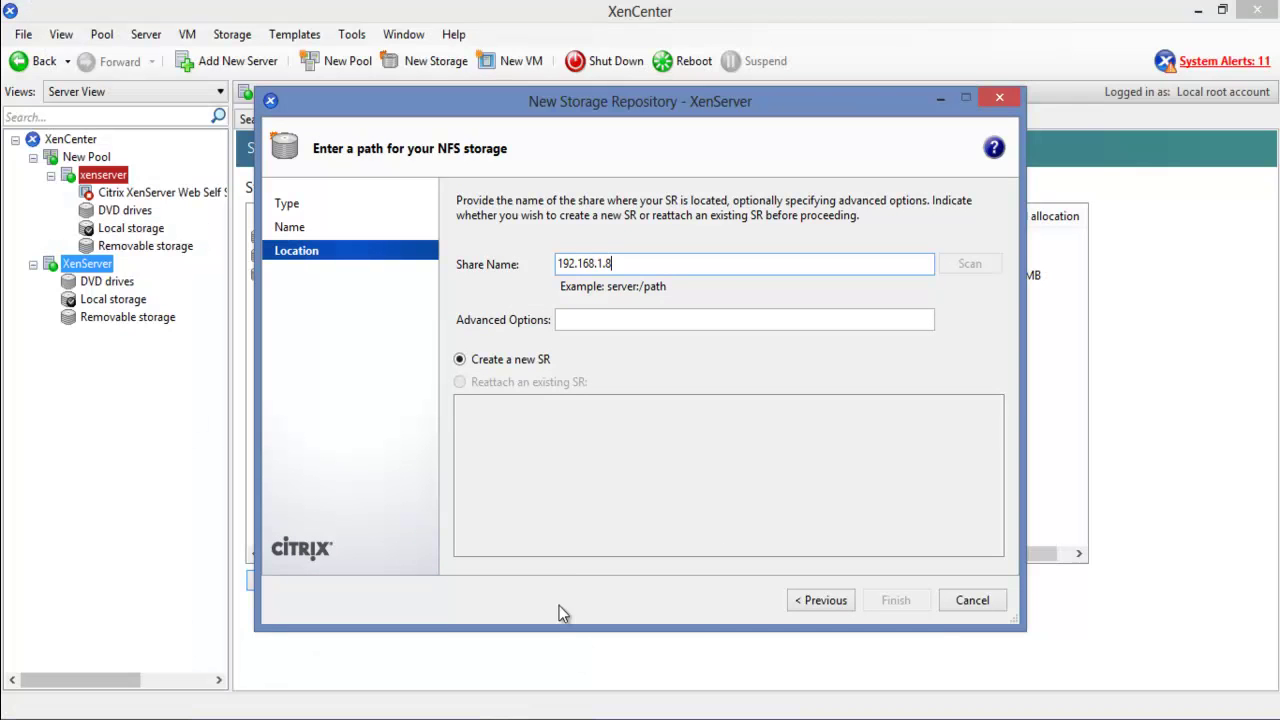
{"action": "type", "text": "/"}
{"action": "key", "text": "ctrl+v"}
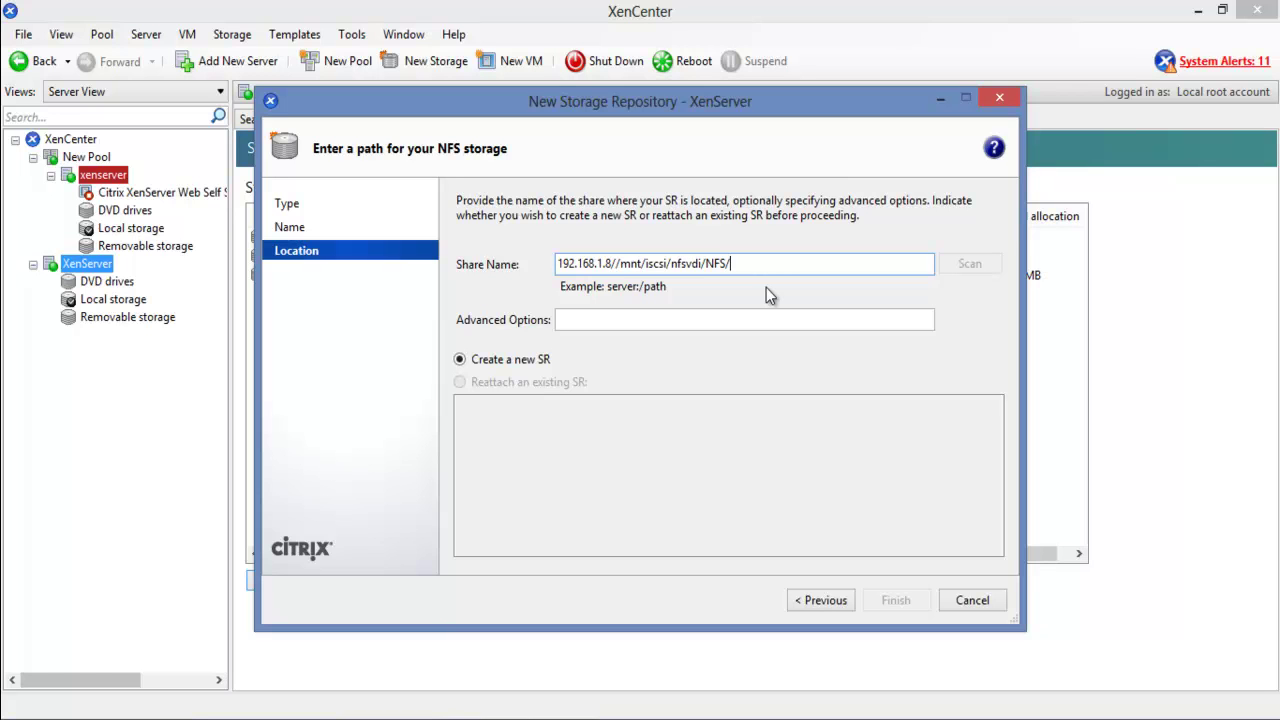
Correct the share name to 192.168.1.8:/mnt/iscsi/nfsvdi/NFS/ and scan it for existing storage repositories.
{"action": "left_click", "coordinate": [652, 317]}
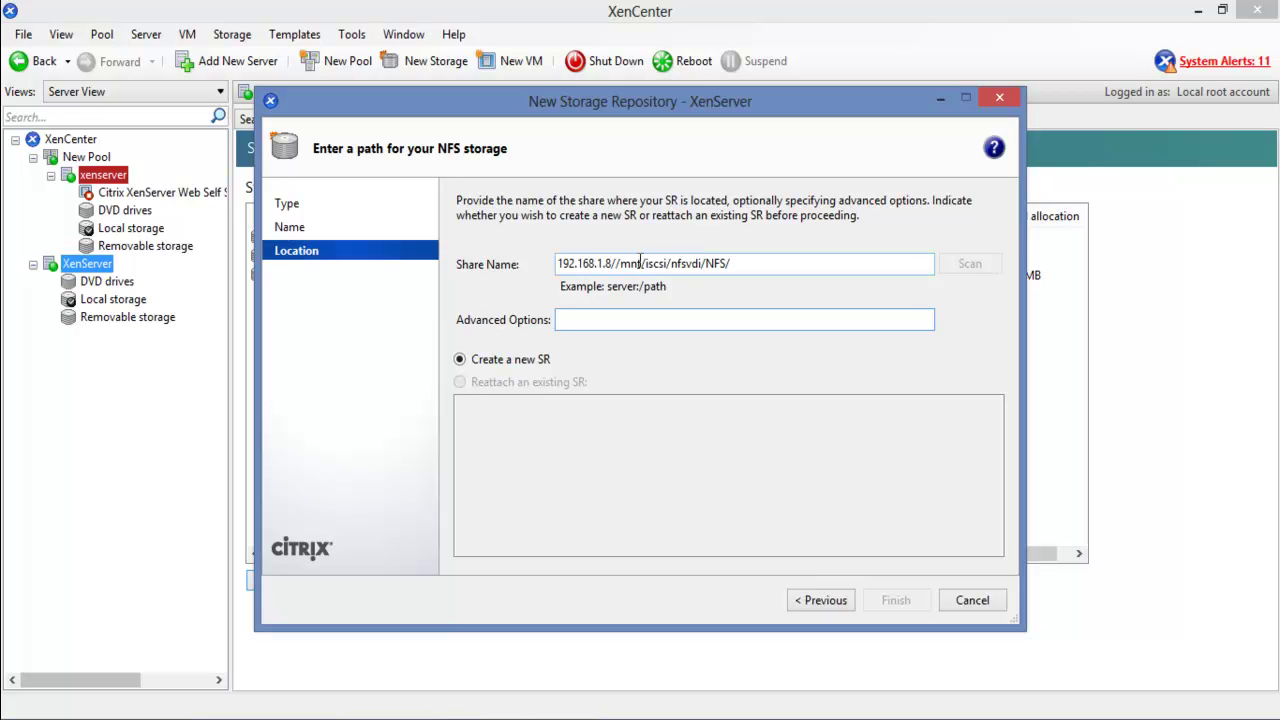
{"action": "type", "text": ":"}
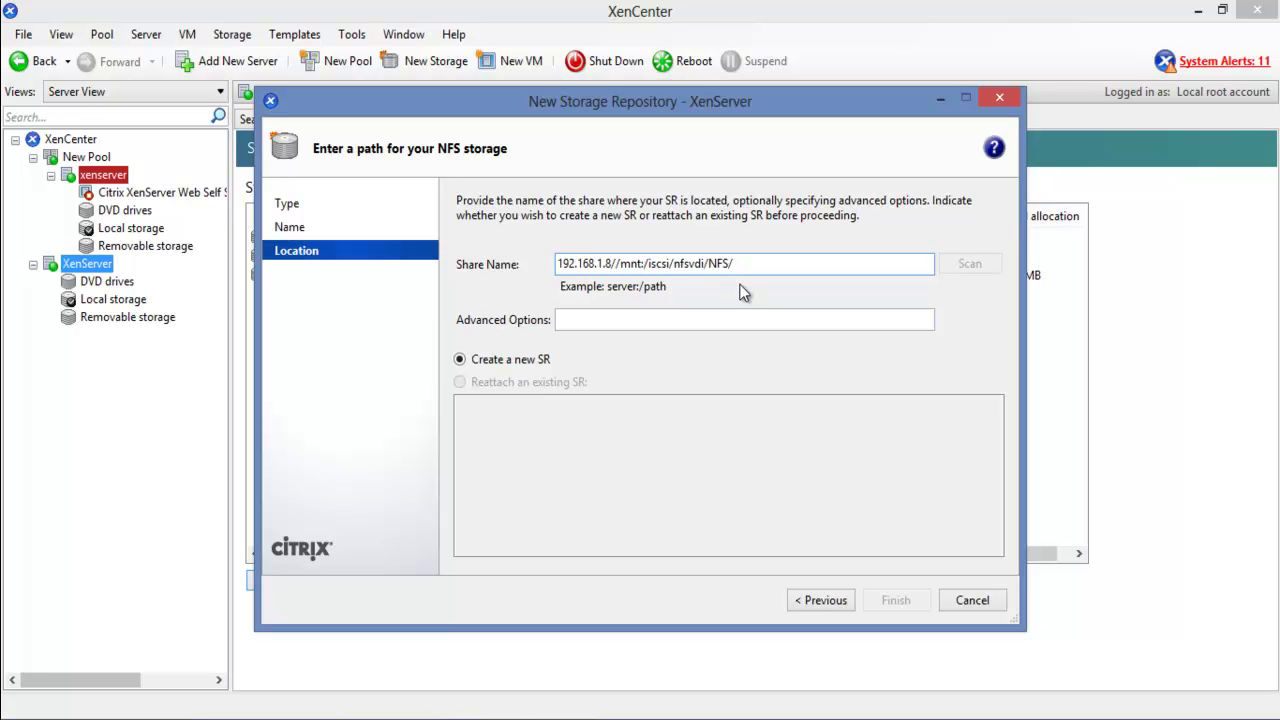
{"action": "key", "text": "BackSpace"}
{"action": "key", "text": "BackSpace"}
{"action": "type", "text": ":"}
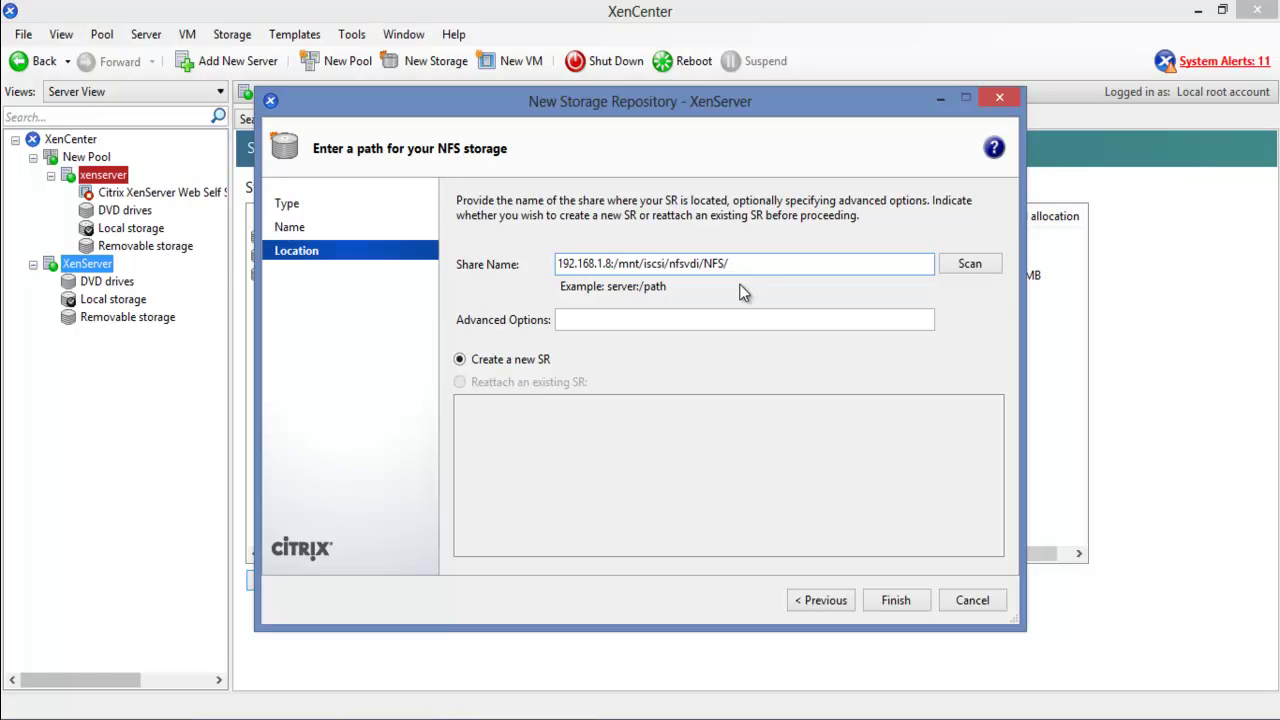
{"action": "left_click", "coordinate": [969, 265]}
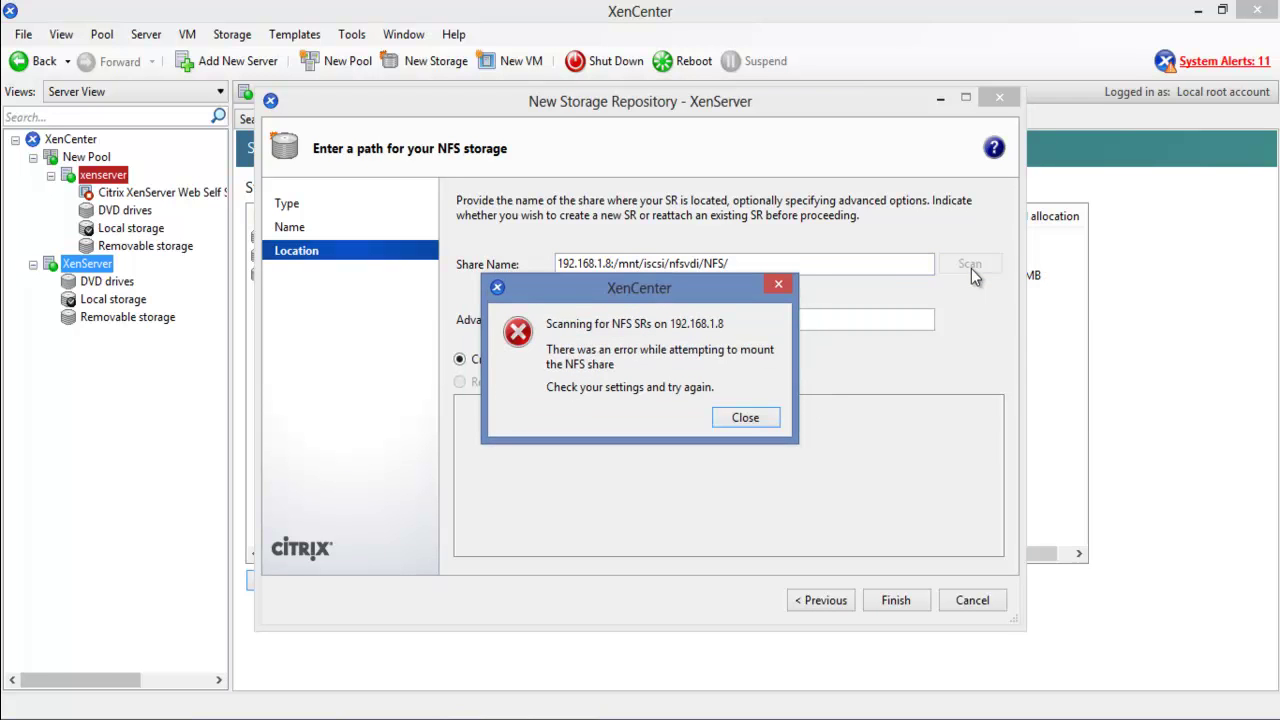
{"action": "left_click", "coordinate": [746, 418]}
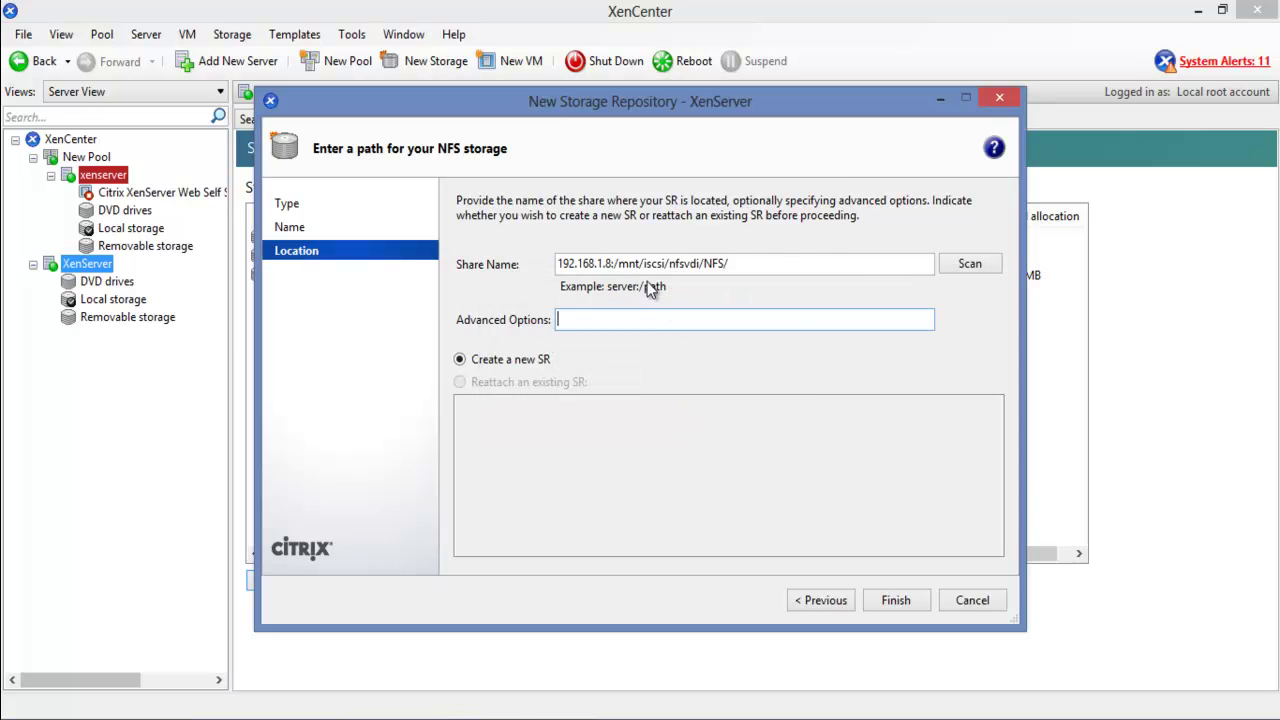
Change the server in the share name to 192.168.1.9 and try scanning the NFS share again.
{"action": "left_click_drag", "start_coordinate": [613, 265], "coordinate": [606, 265]}
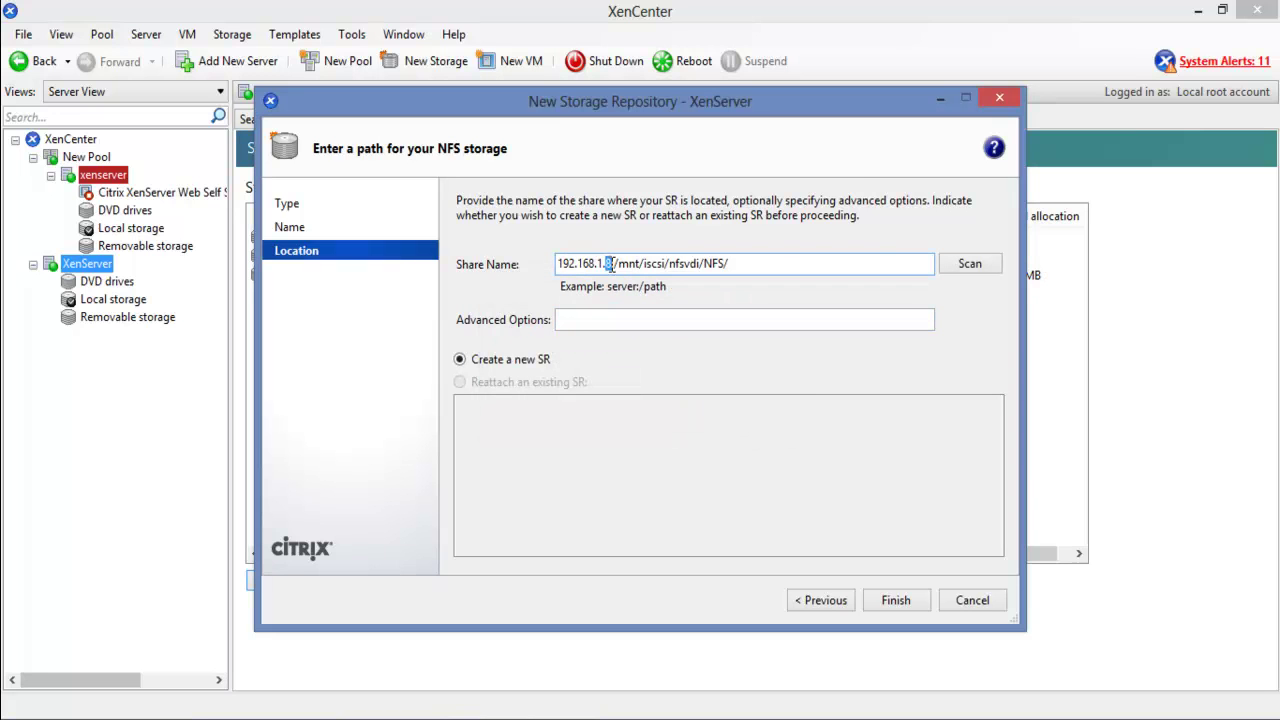
{"action": "type", "text": "9"}
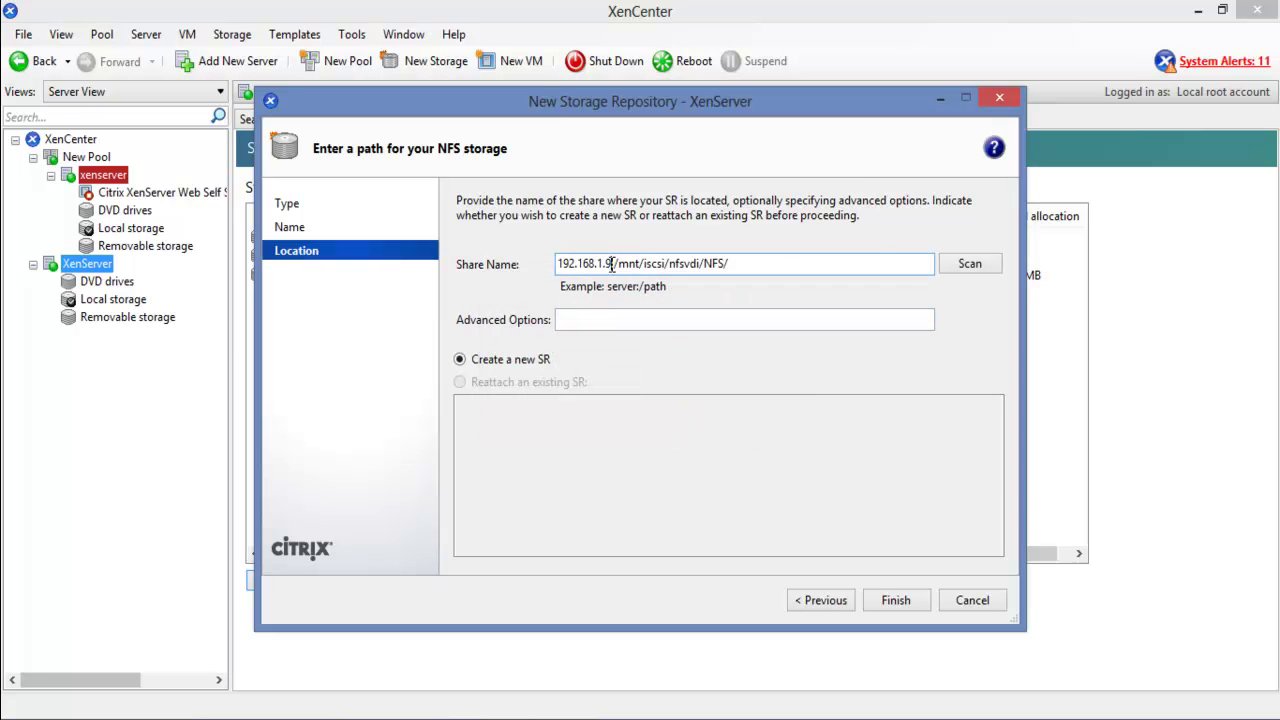
{"action": "left_click", "coordinate": [968, 265]}
{"action": "left_click", "coordinate": [742, 412]}
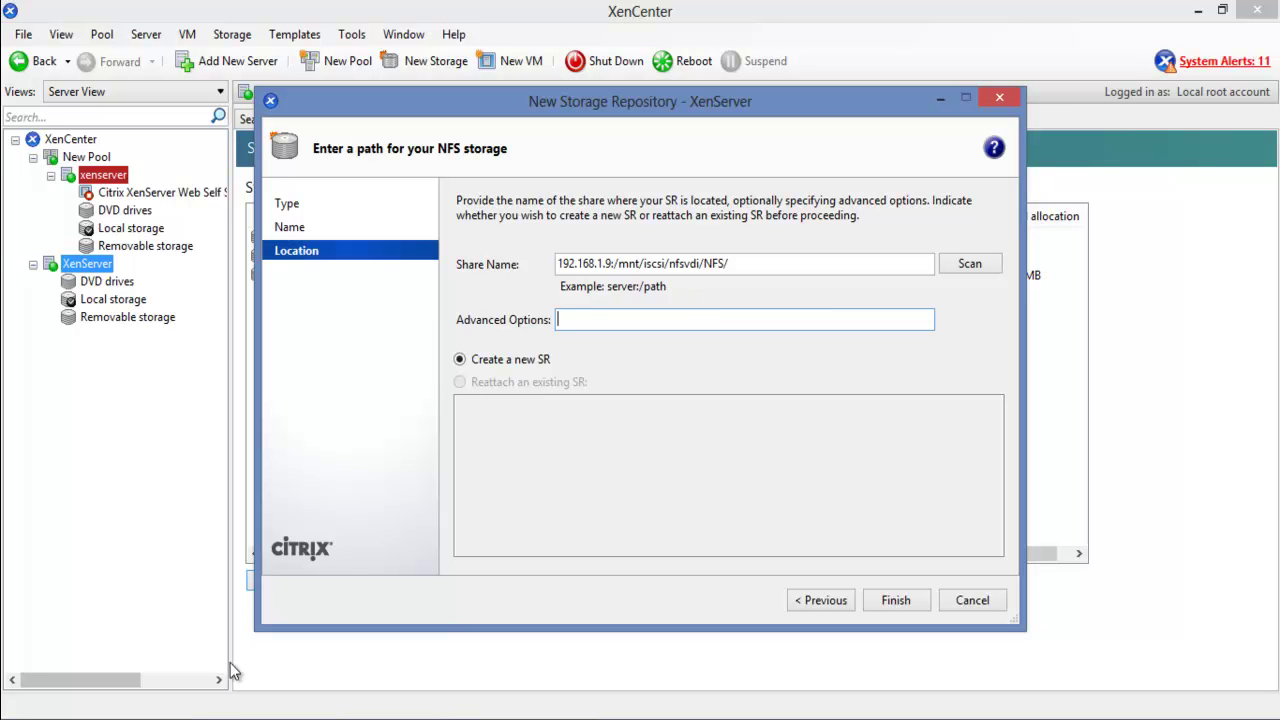
Switch to VMware Workstation and check the Openfiler web administration address on the Debian 6 64-bit machine's console.
{"action": "mouse_move", "coordinate": [250, 716]}
{"action": "left_click", "coordinate": [315, 641]}
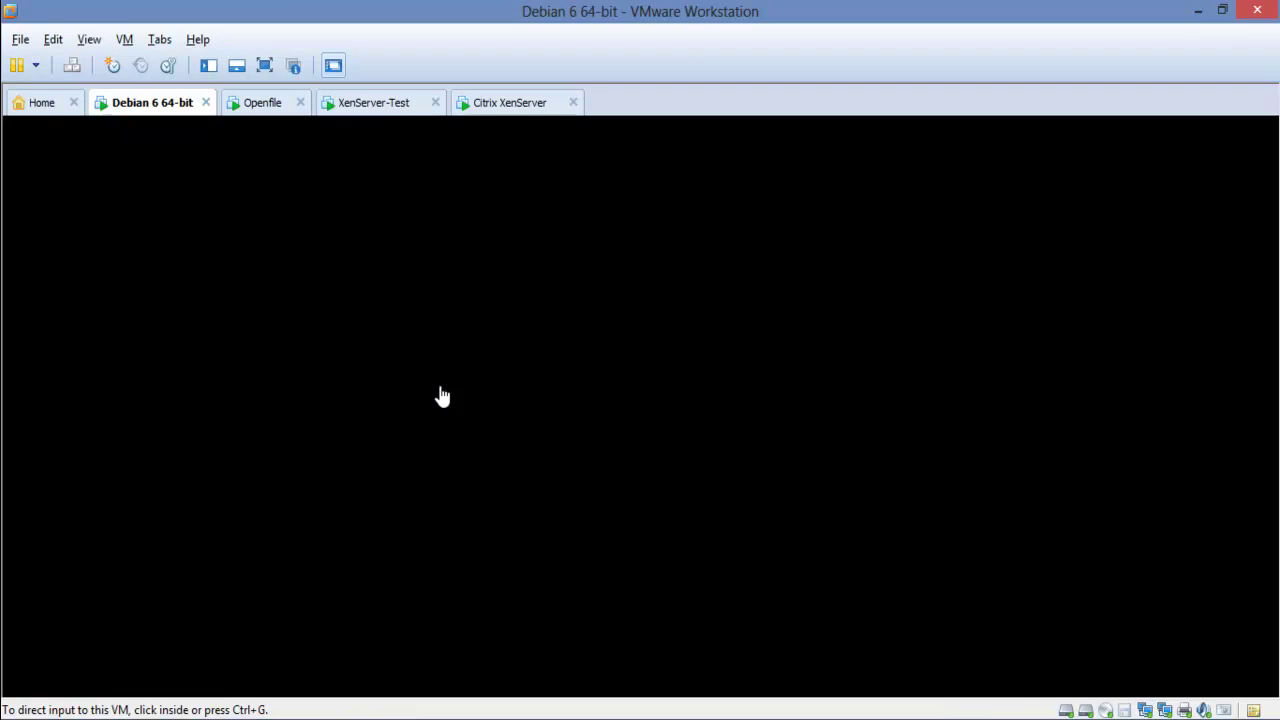
{"action": "left_click", "coordinate": [540, 357]}
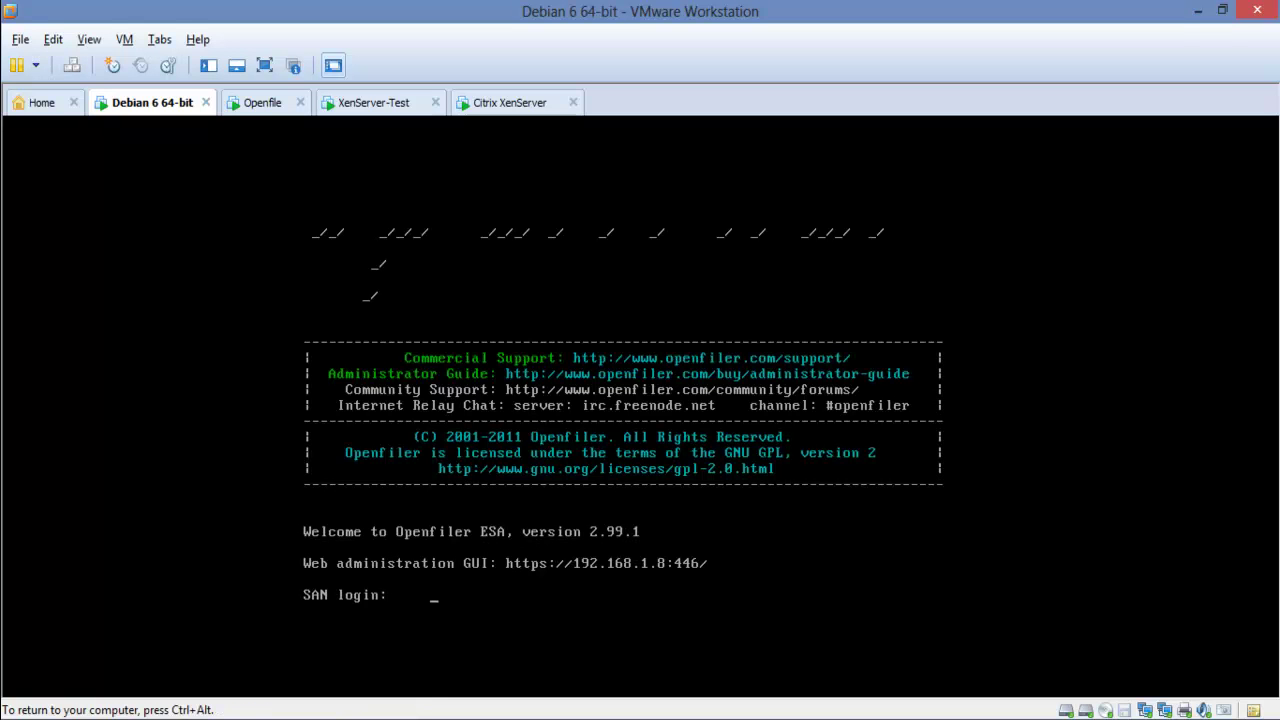
{"action": "key", "text": "ctrl+alt"}
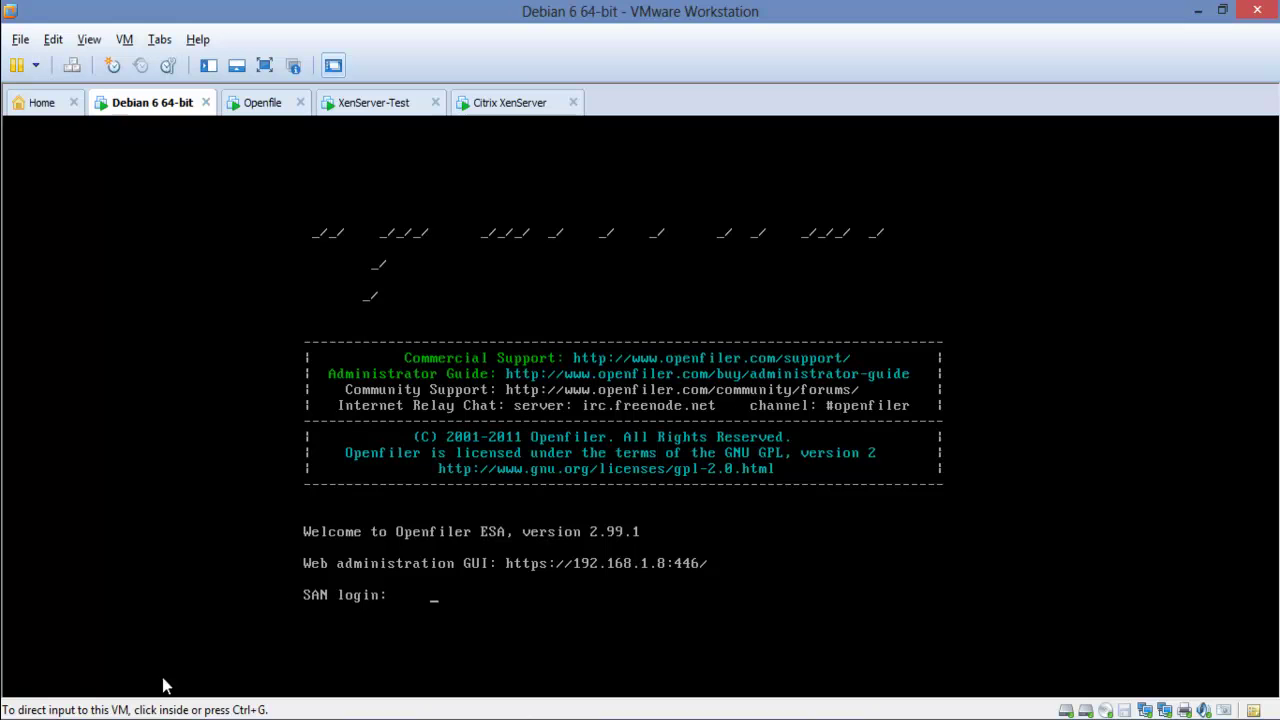
Return to the Openfiler shares list in Chrome and copy the NFS share's path /mnt/iscsi/nfsvdi/NFS/ again.
{"action": "mouse_move", "coordinate": [228, 716]}
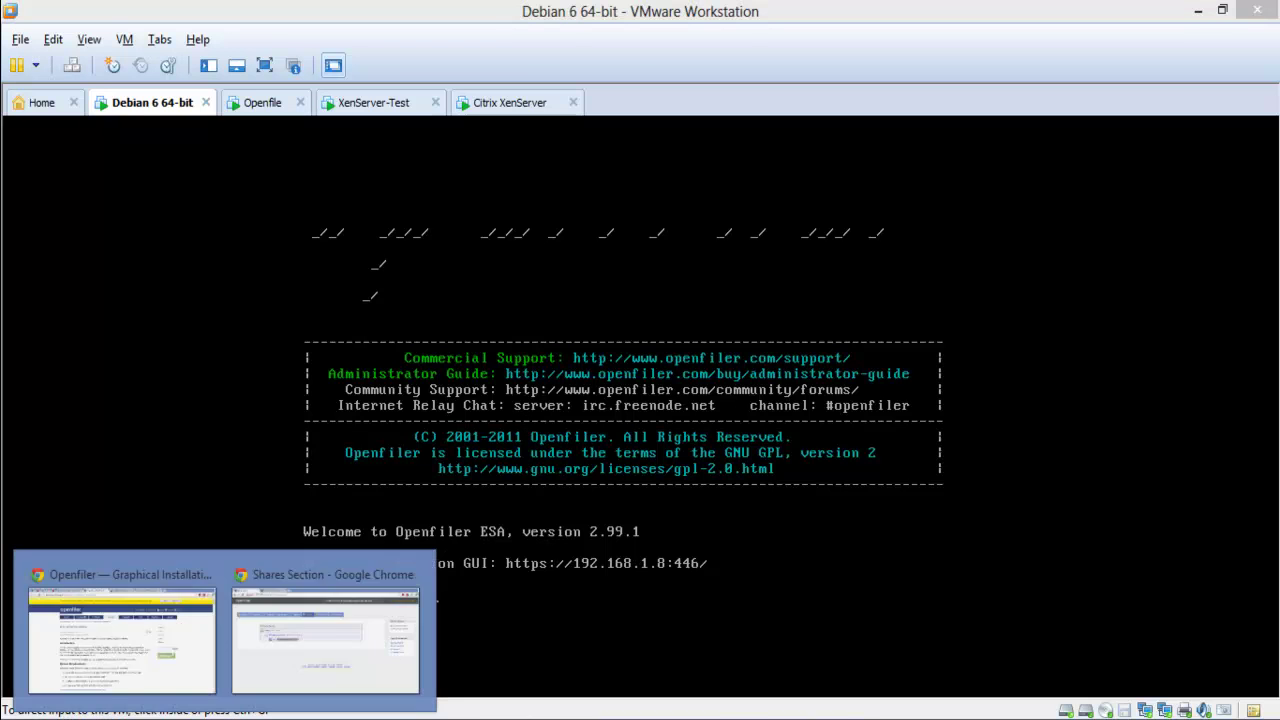
{"action": "left_click", "coordinate": [272, 654]}
{"action": "left_click", "coordinate": [343, 347]}
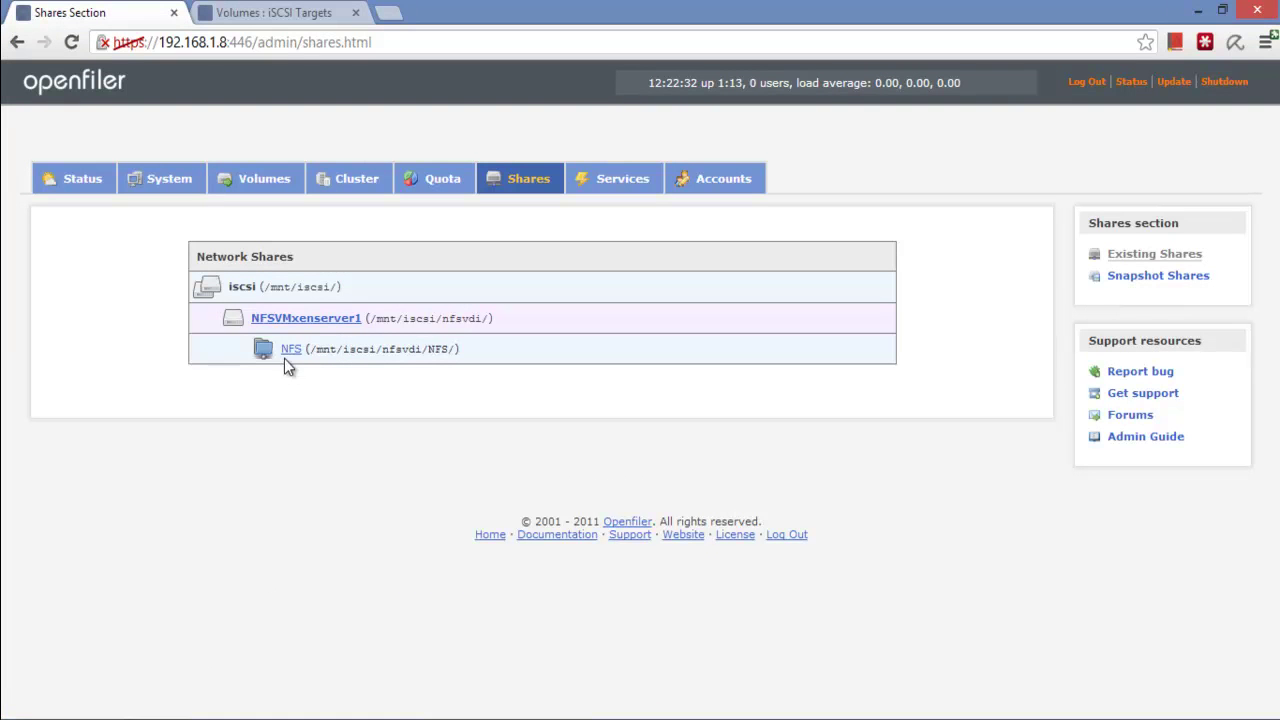
{"action": "left_click_drag", "start_coordinate": [310, 349], "coordinate": [454, 352]}
{"action": "right_click", "coordinate": [436, 352]}
{"action": "left_click", "coordinate": [450, 362]}
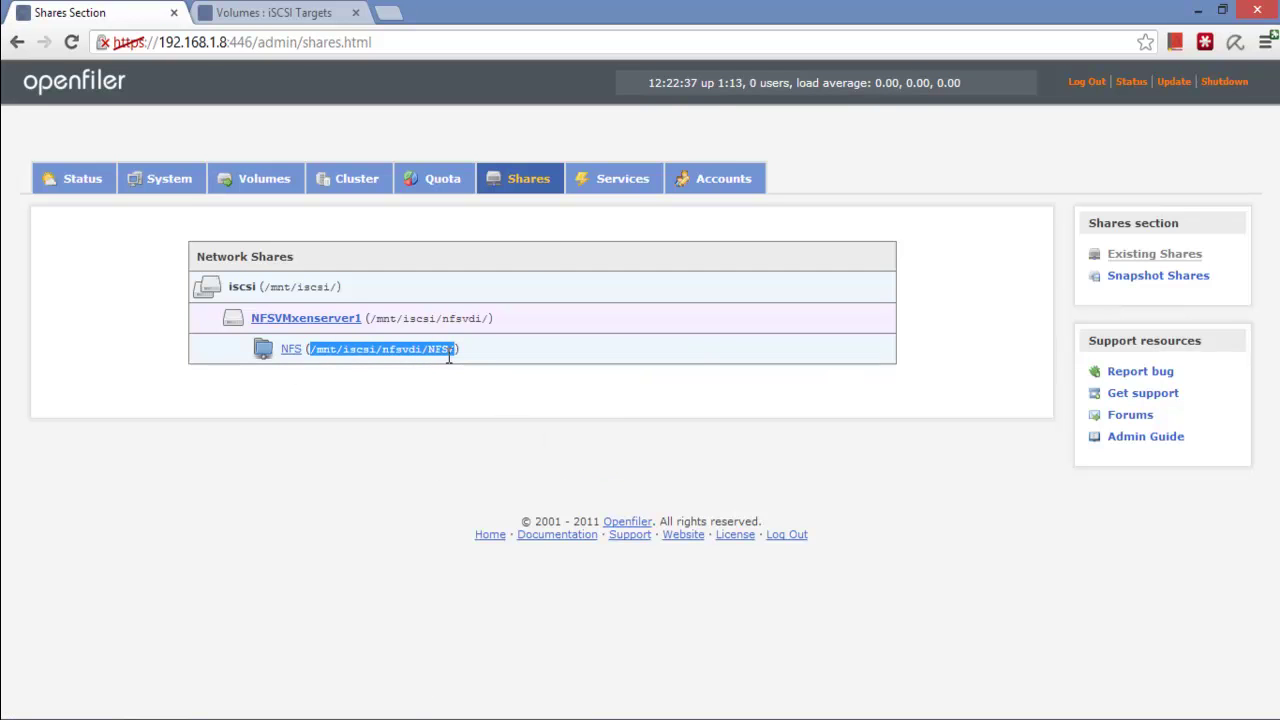
Enable the FC Target service at boot in Openfiler's service management and start it.
{"action": "left_click", "coordinate": [619, 188]}
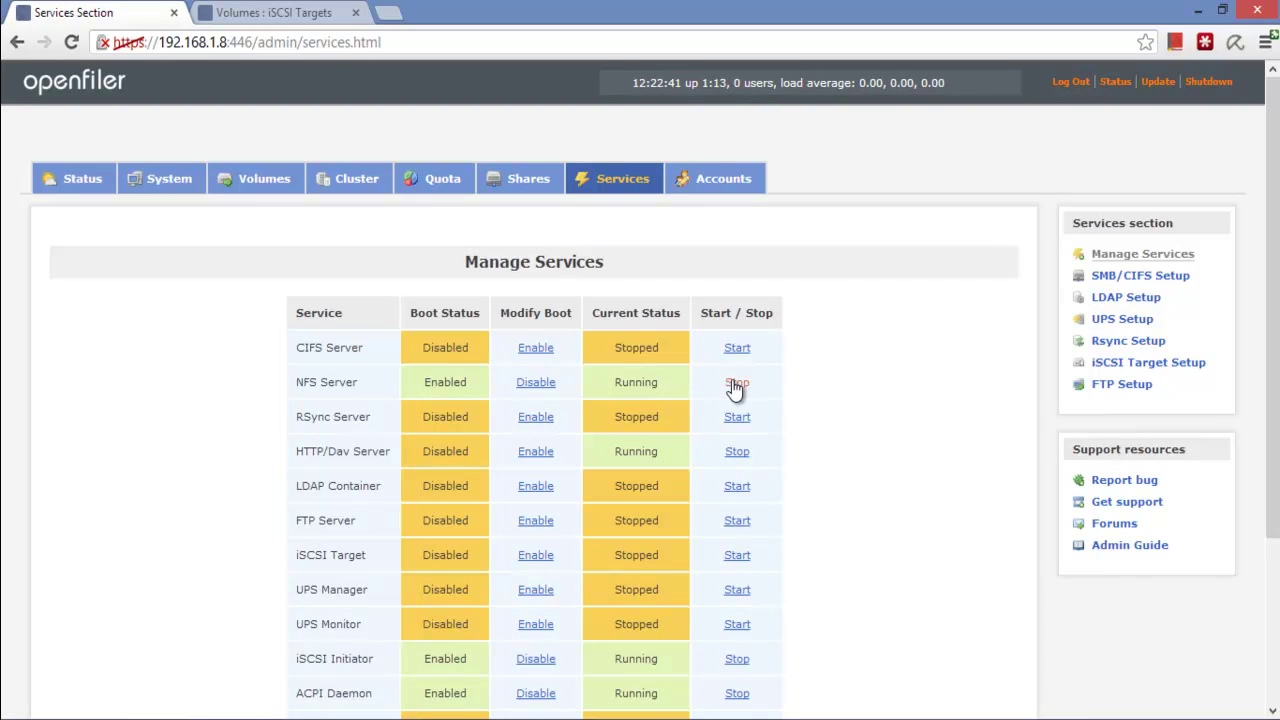
{"action": "scroll", "coordinate": [826, 370], "scroll_direction": "down", "scroll_amount": 3}
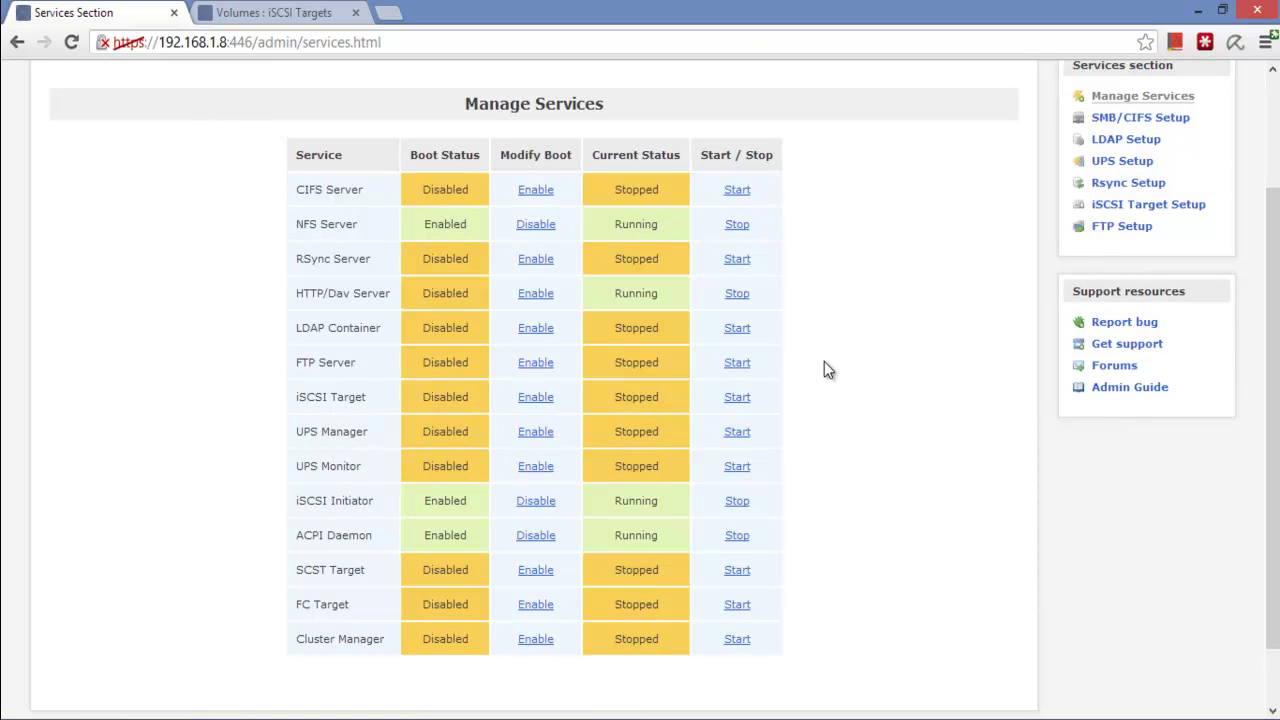
{"action": "scroll", "coordinate": [824, 370], "scroll_direction": "up", "scroll_amount": 2}
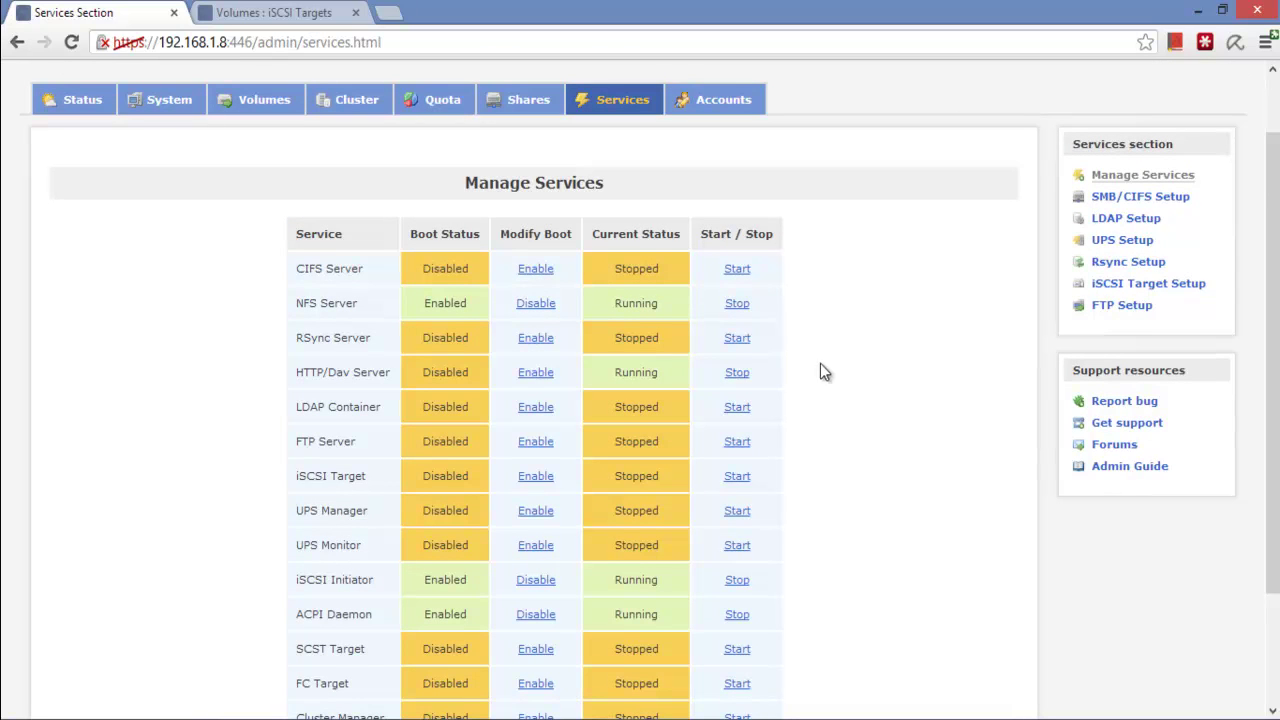
{"action": "left_click", "coordinate": [535, 690]}
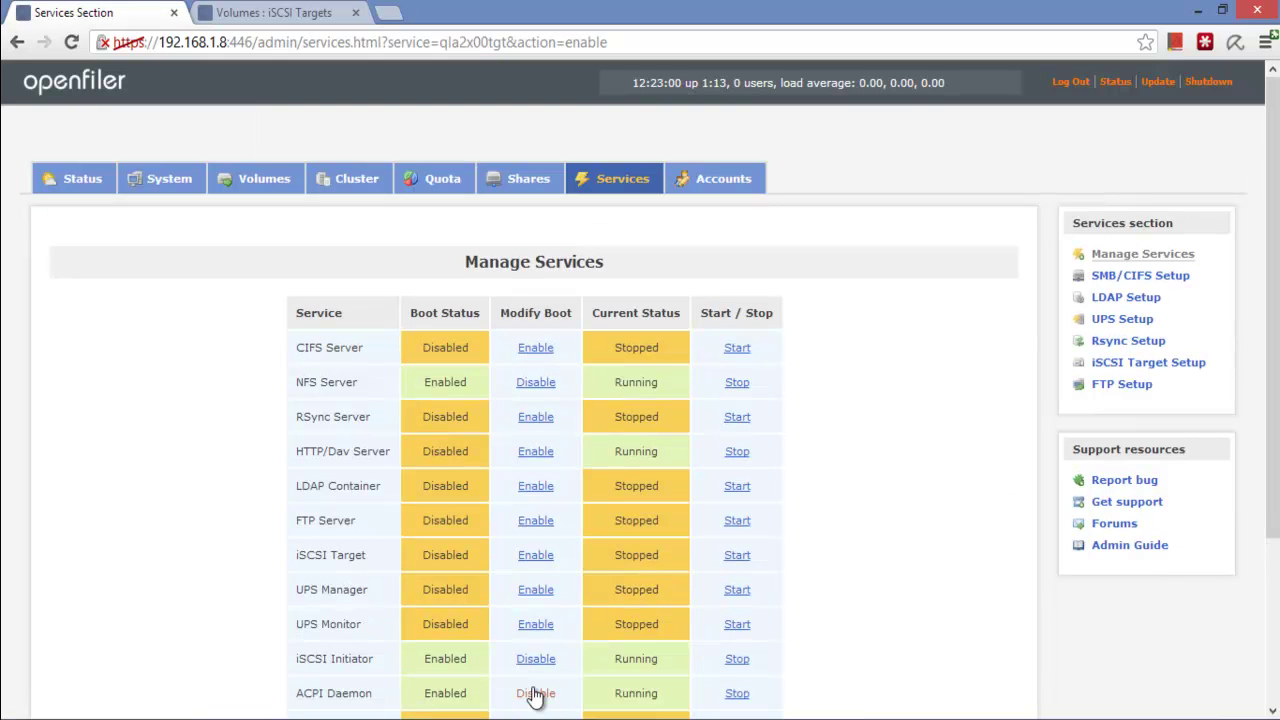
{"action": "scroll", "coordinate": [535, 697], "scroll_direction": "down", "scroll_amount": 3}
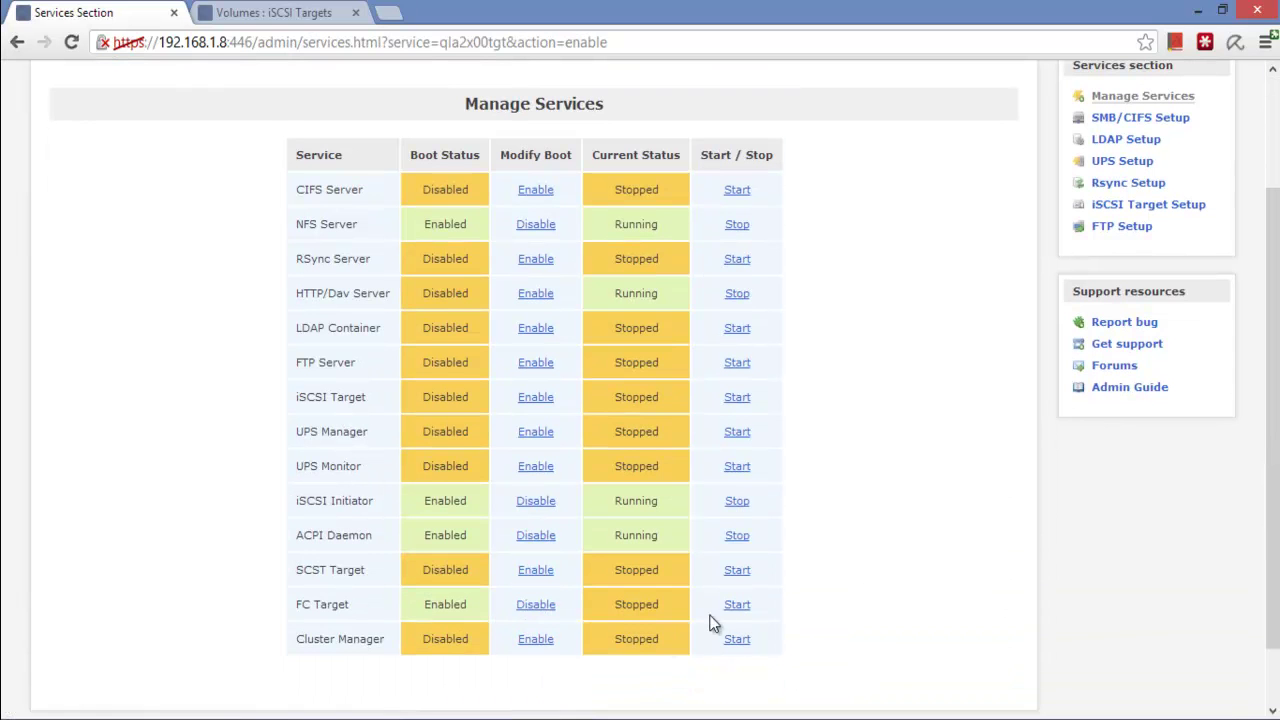
{"action": "left_click", "coordinate": [738, 606]}
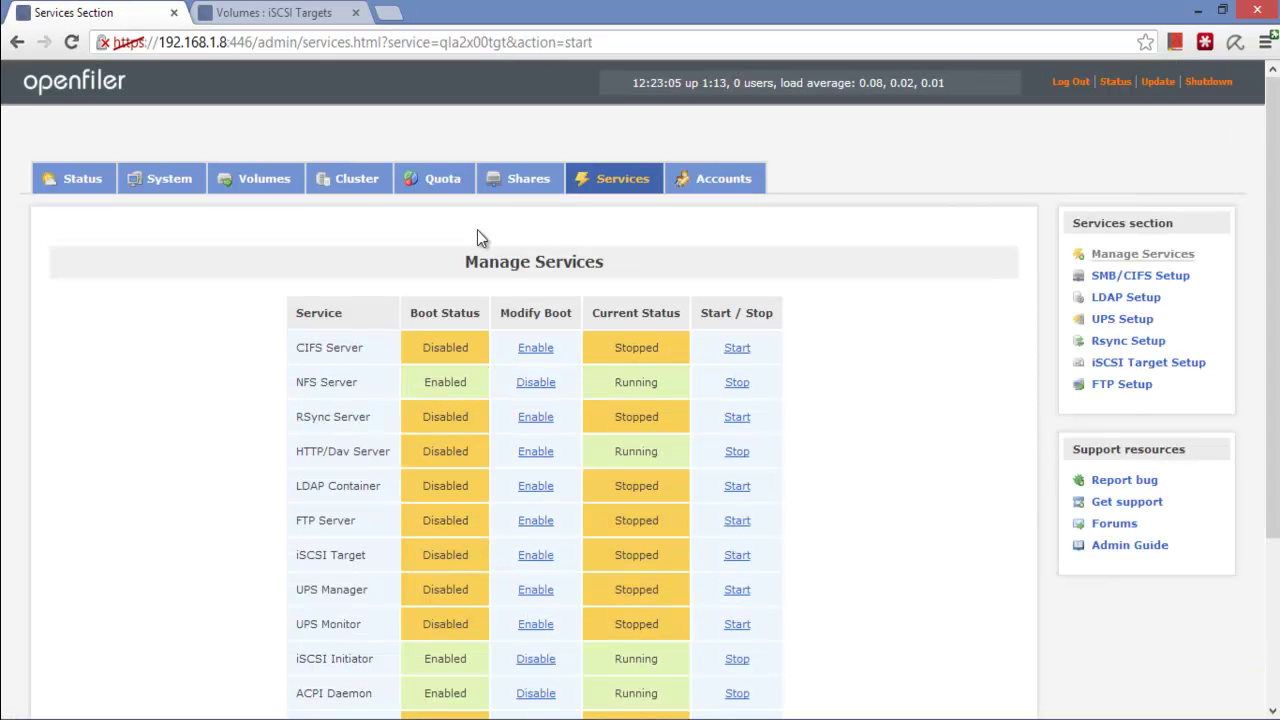
Edit the NFS share's host access so the lan network has read-write access over SMB/CIFS, NFS and FTP.
{"action": "left_click", "coordinate": [525, 182]}
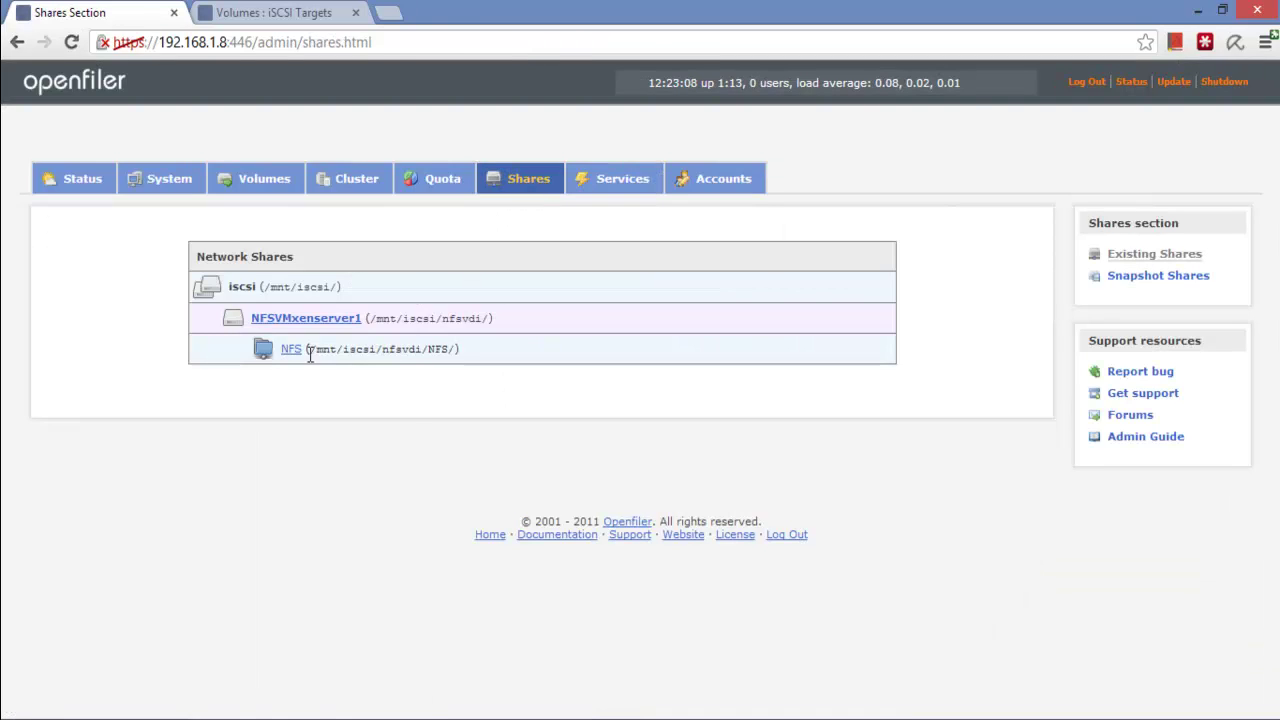
{"action": "left_click", "coordinate": [290, 352]}
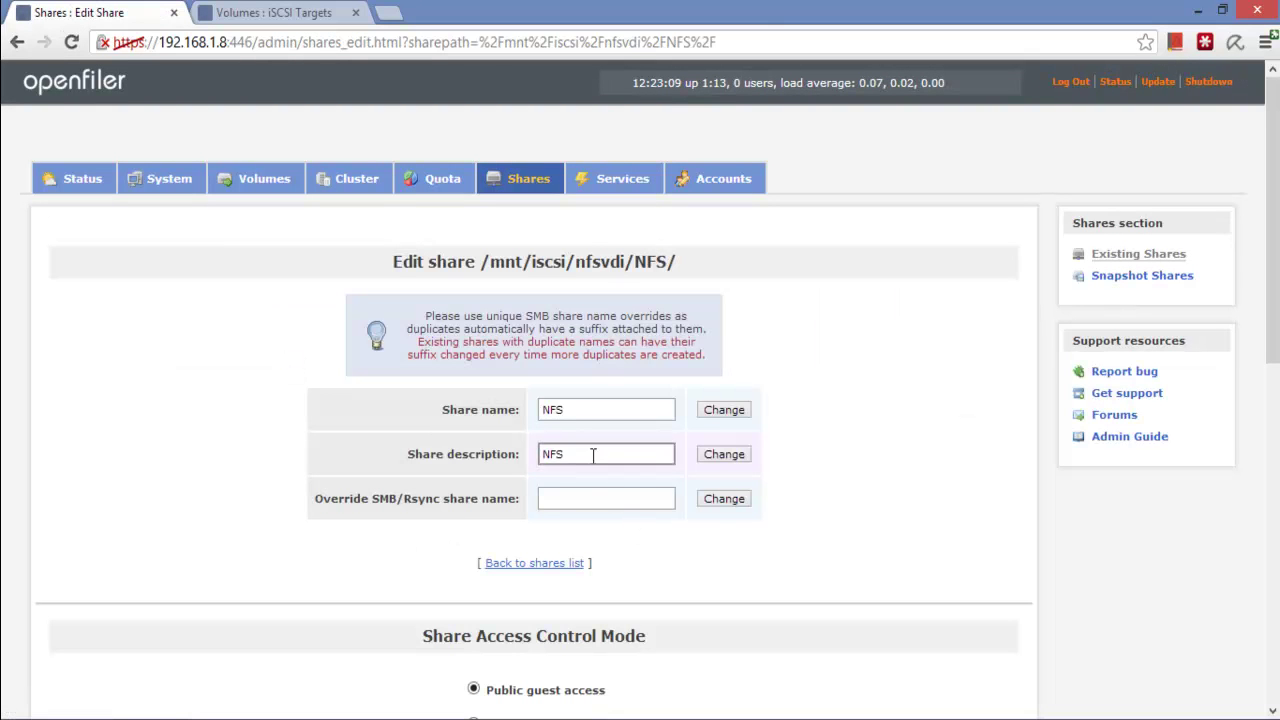
{"action": "scroll", "coordinate": [598, 497], "scroll_direction": "down", "scroll_amount": 5}
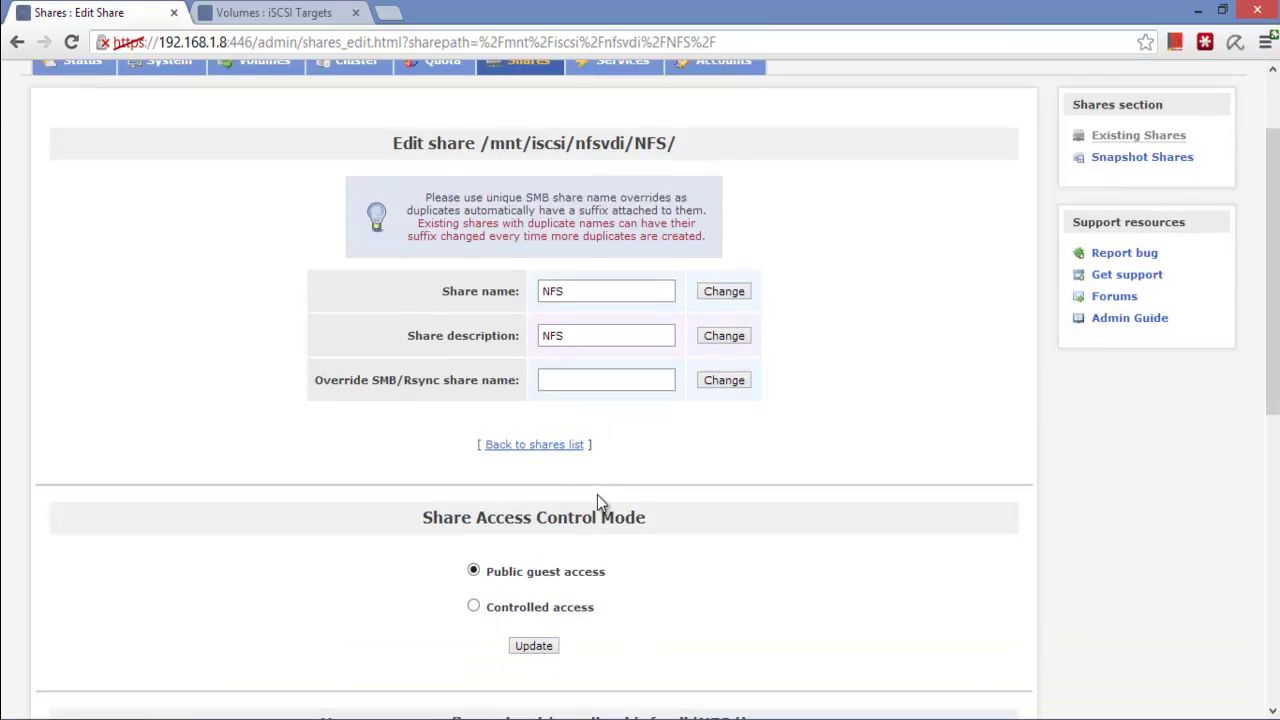
{"action": "scroll", "coordinate": [597, 494], "scroll_direction": "down", "scroll_amount": 1}
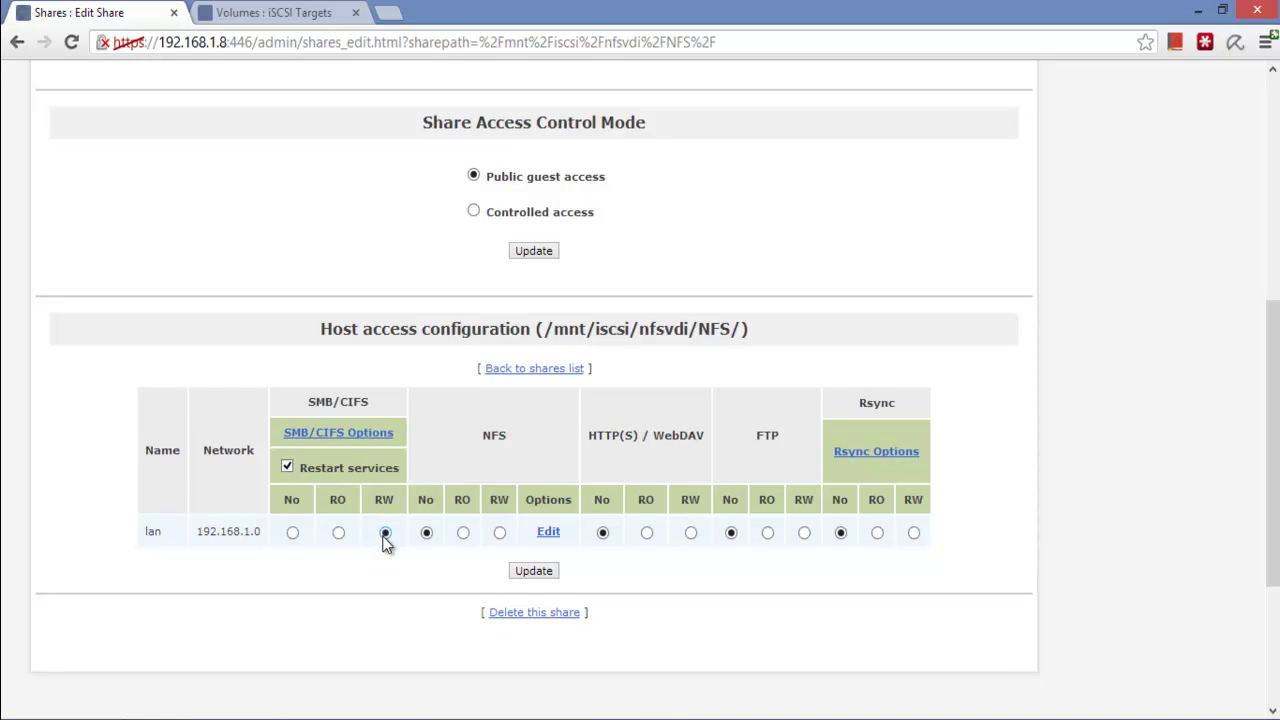
{"action": "left_click", "coordinate": [499, 533]}
{"action": "left_click", "coordinate": [805, 535]}
{"action": "left_click", "coordinate": [529, 574]}
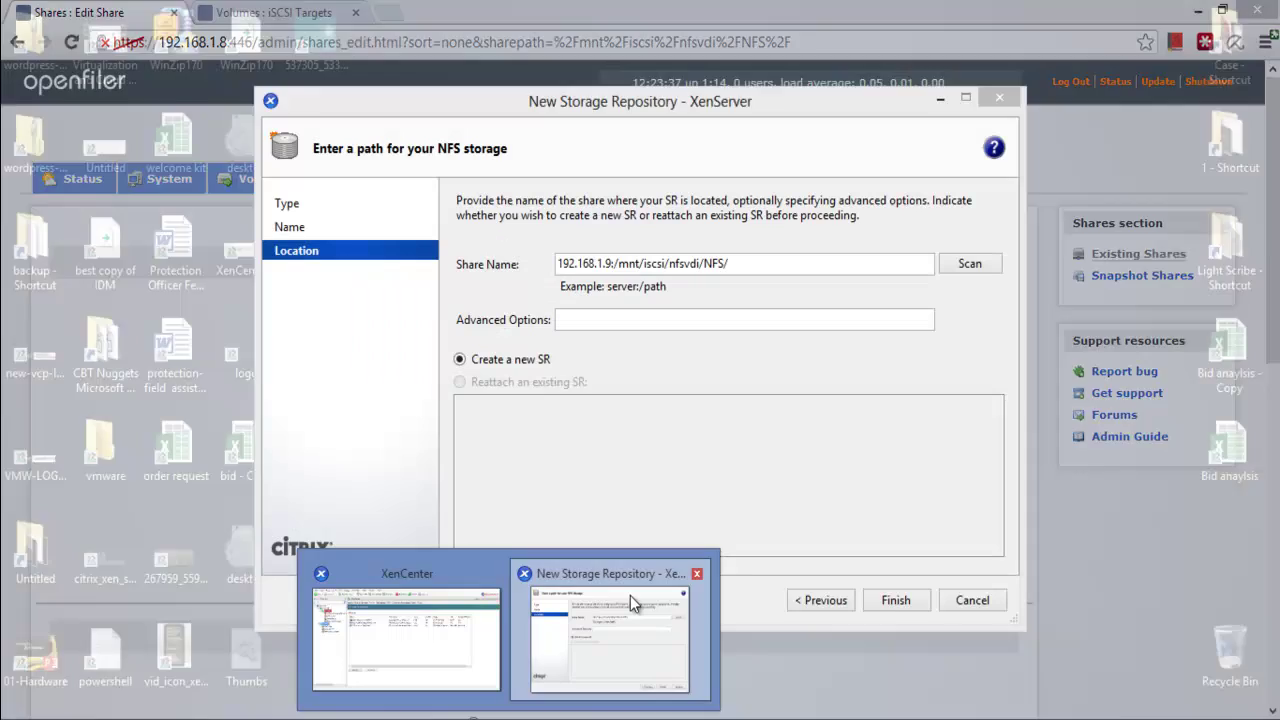
Switch to XenCenter and create the NFS storage repository with share name 192.168.1.8:/mnt/iscsi/nfsvdi/NFS/, scanning the share first.
{"action": "left_click", "coordinate": [630, 595]}
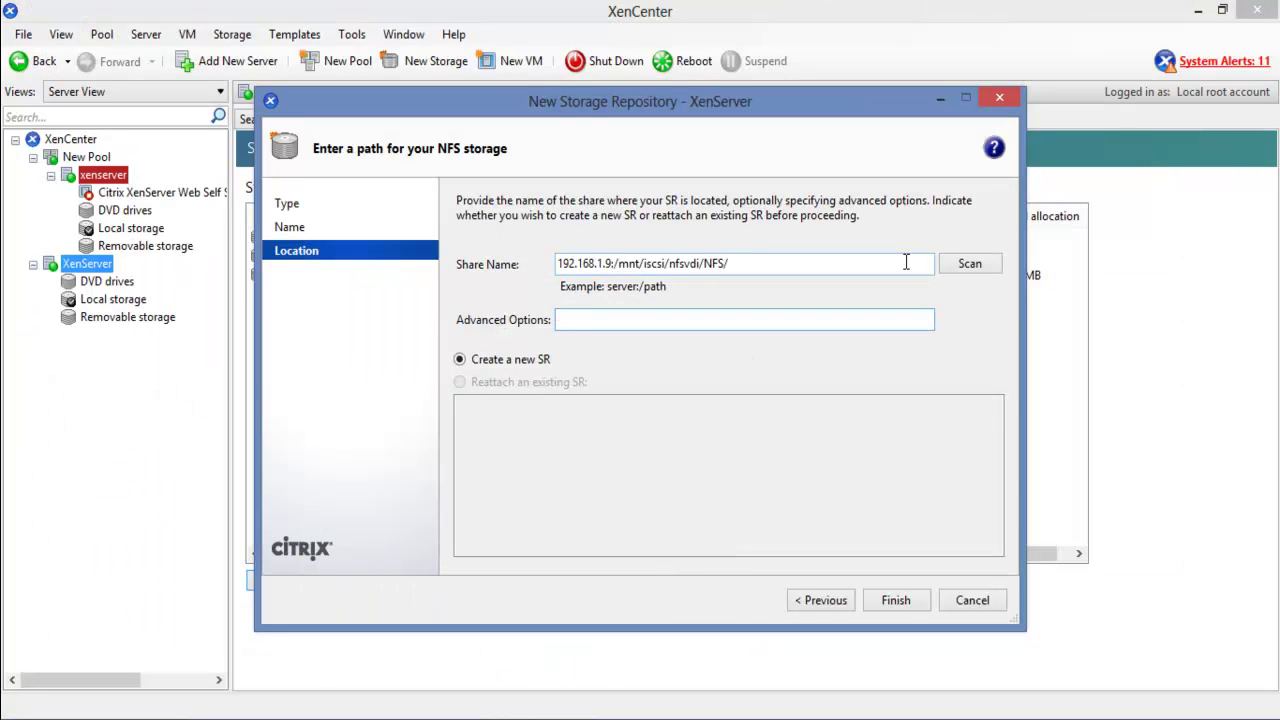
{"action": "left_click", "coordinate": [613, 264]}
{"action": "key", "text": "BackSpace"}
{"action": "type", "text": "8"}
{"action": "left_click", "coordinate": [778, 264]}
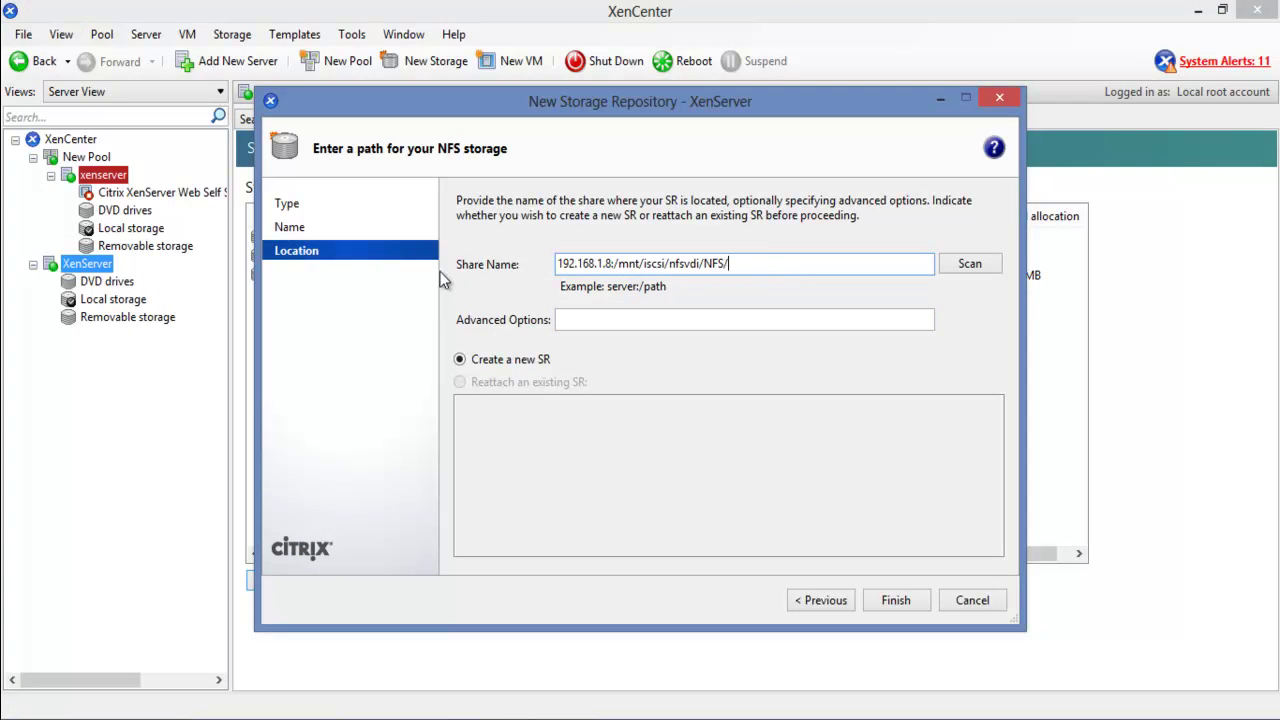
{"action": "key", "text": "ctrl+a"}
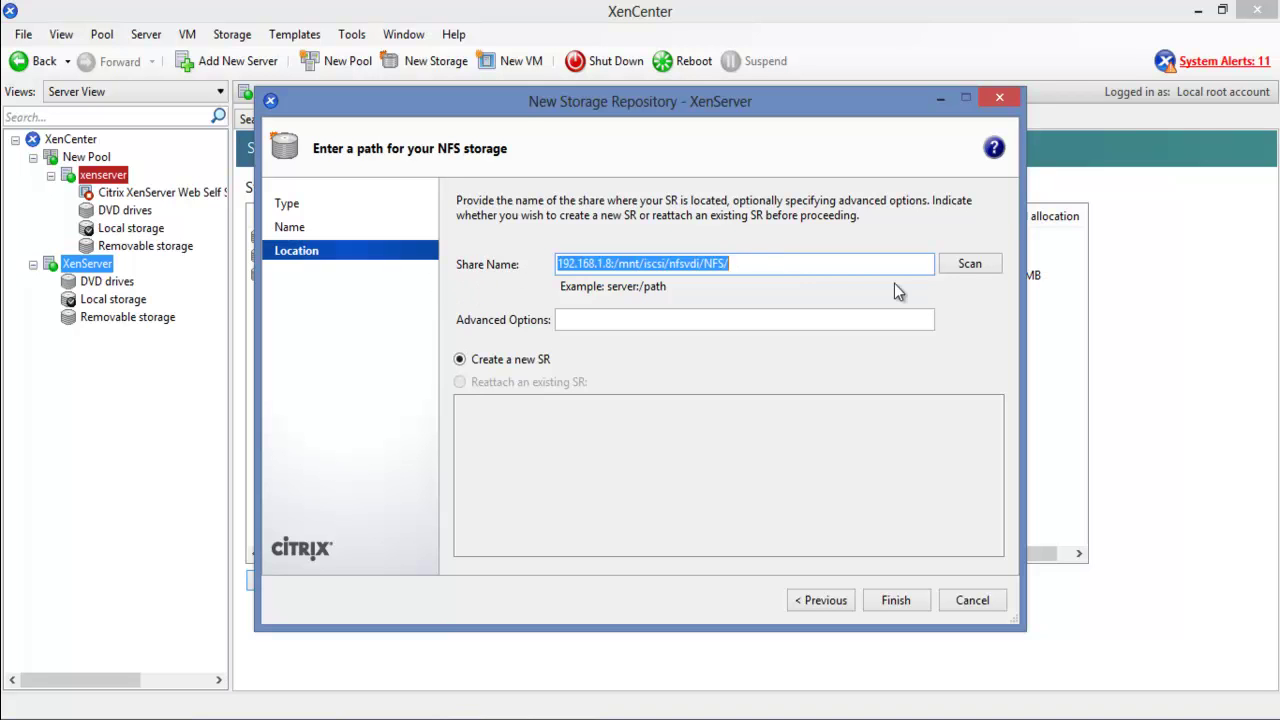
{"action": "left_click", "coordinate": [968, 264]}
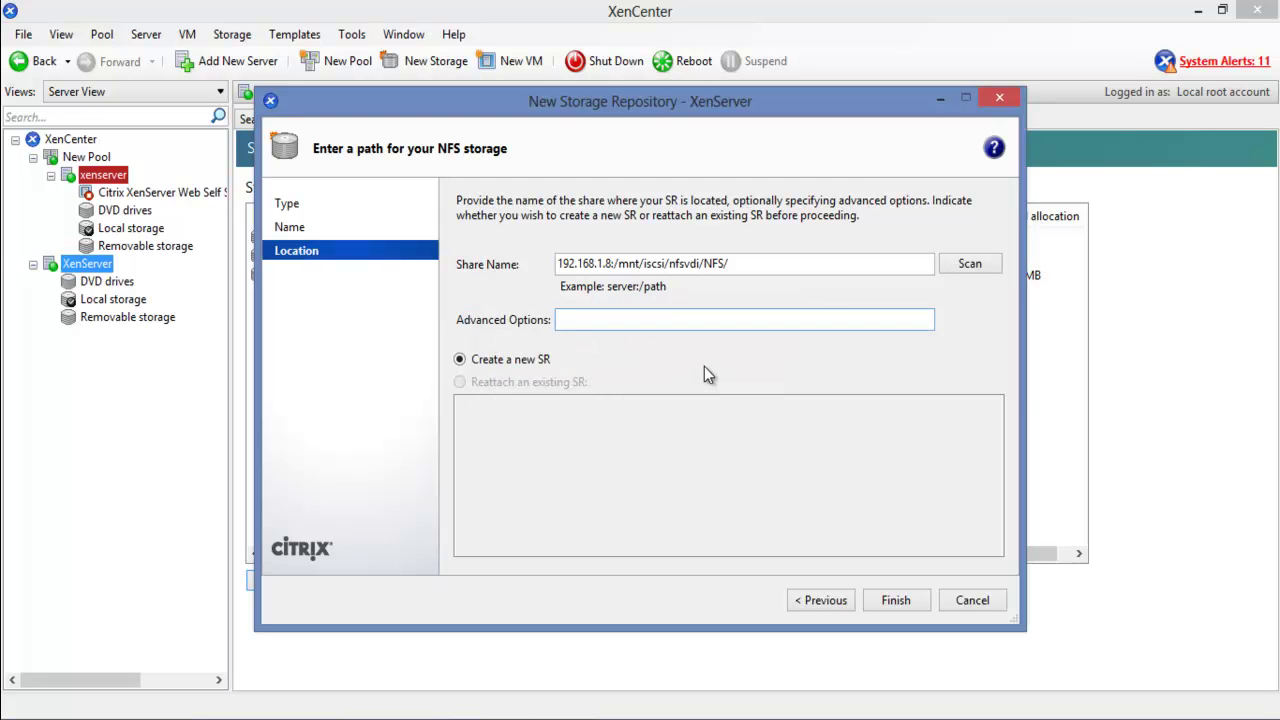
{"action": "left_click", "coordinate": [893, 605]}
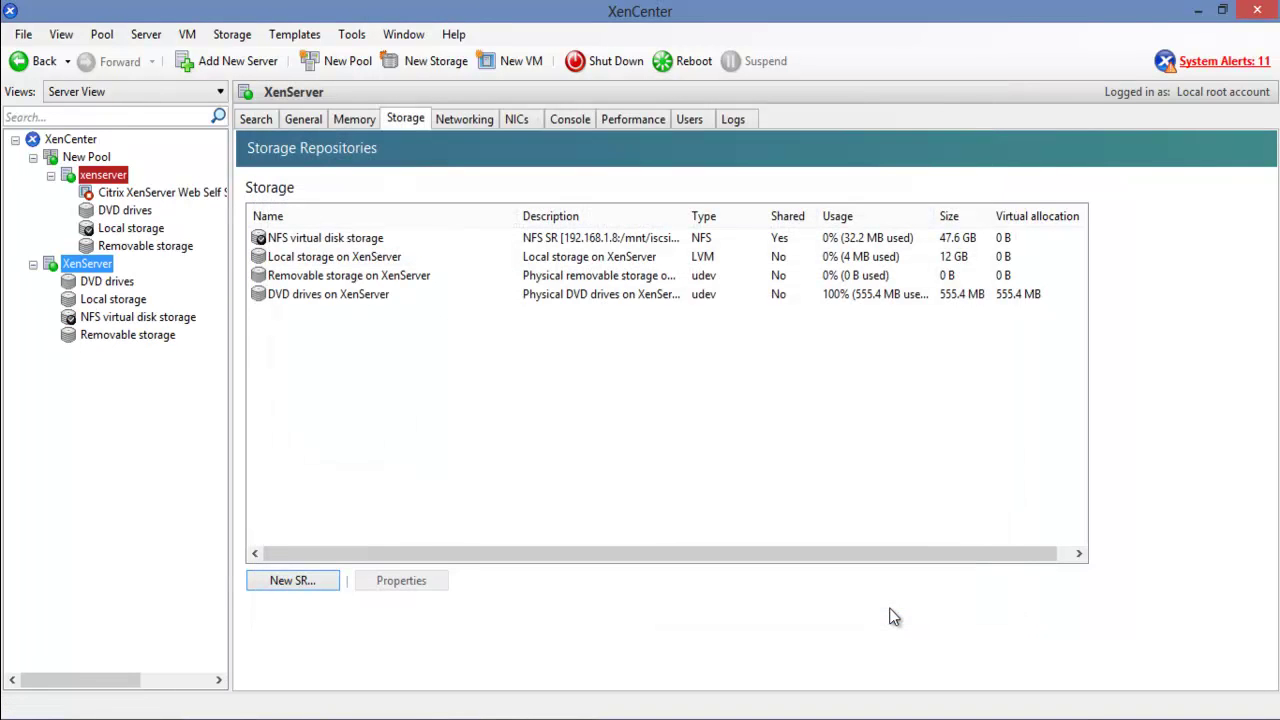
Inspect the NFS and local storage entries on XenServer and begin adding another storage repository.
{"action": "left_click", "coordinate": [300, 241]}
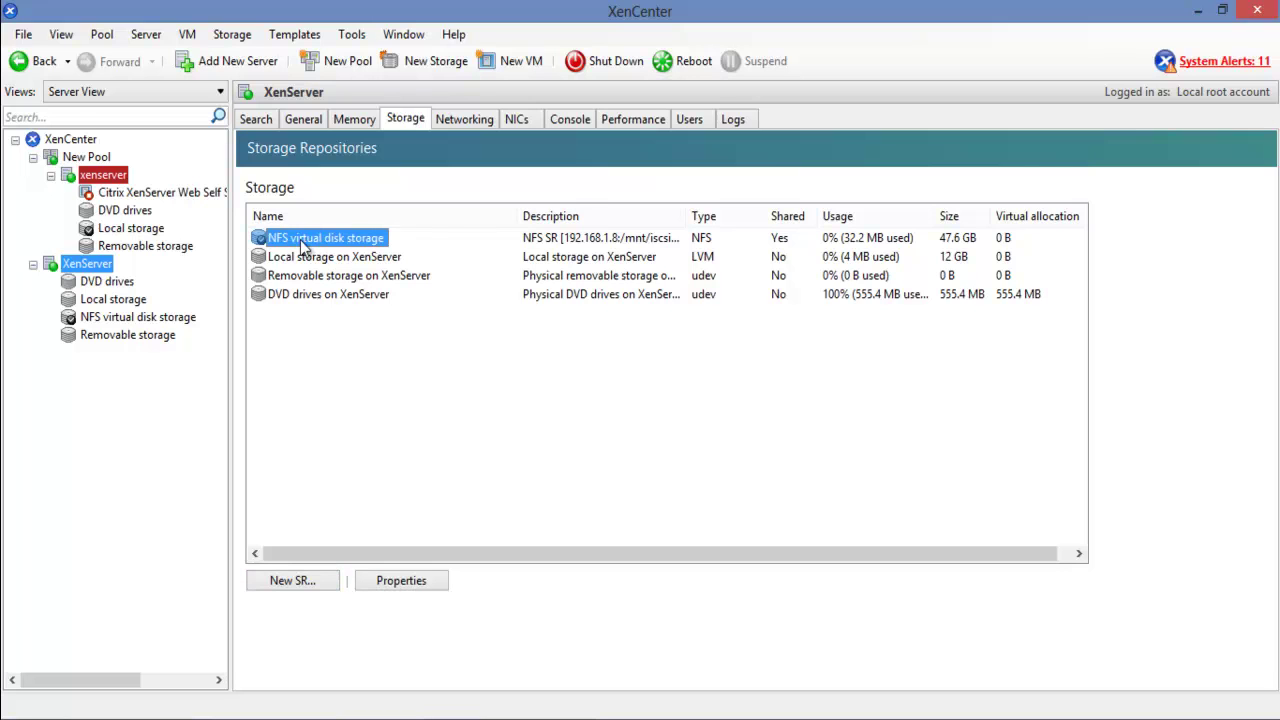
{"action": "left_click", "coordinate": [318, 259]}
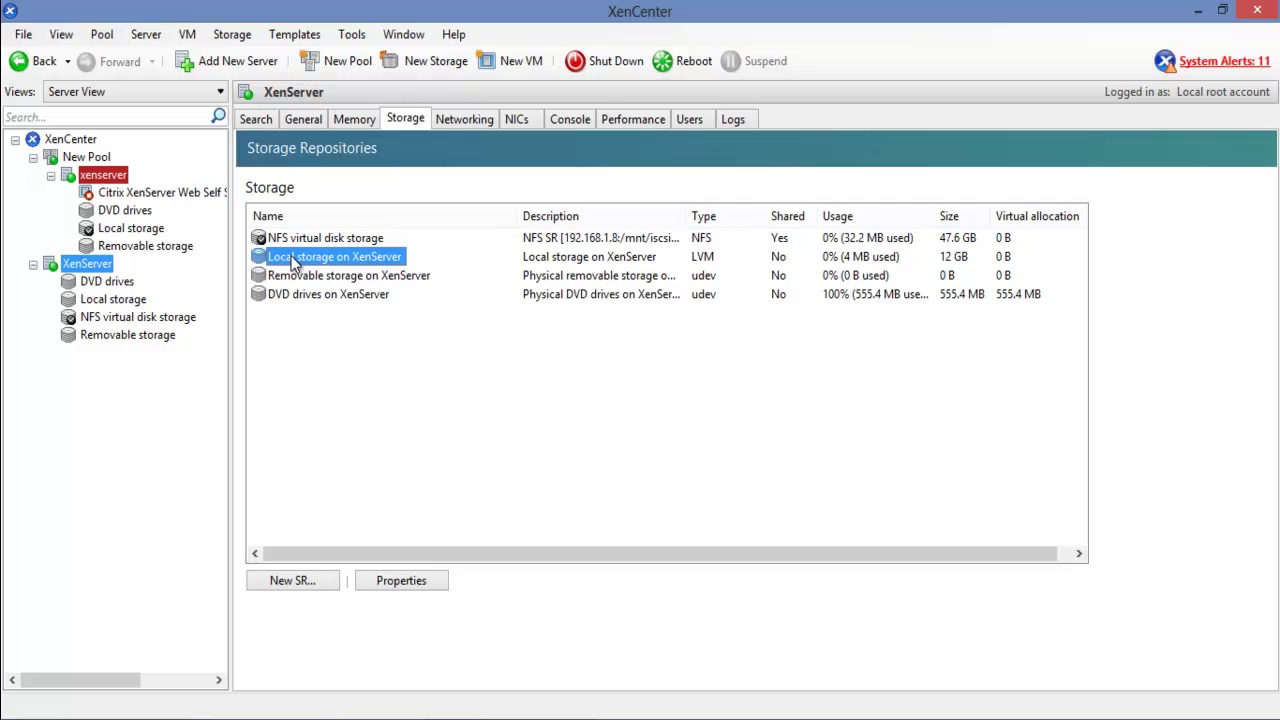
{"action": "left_click", "coordinate": [311, 582]}
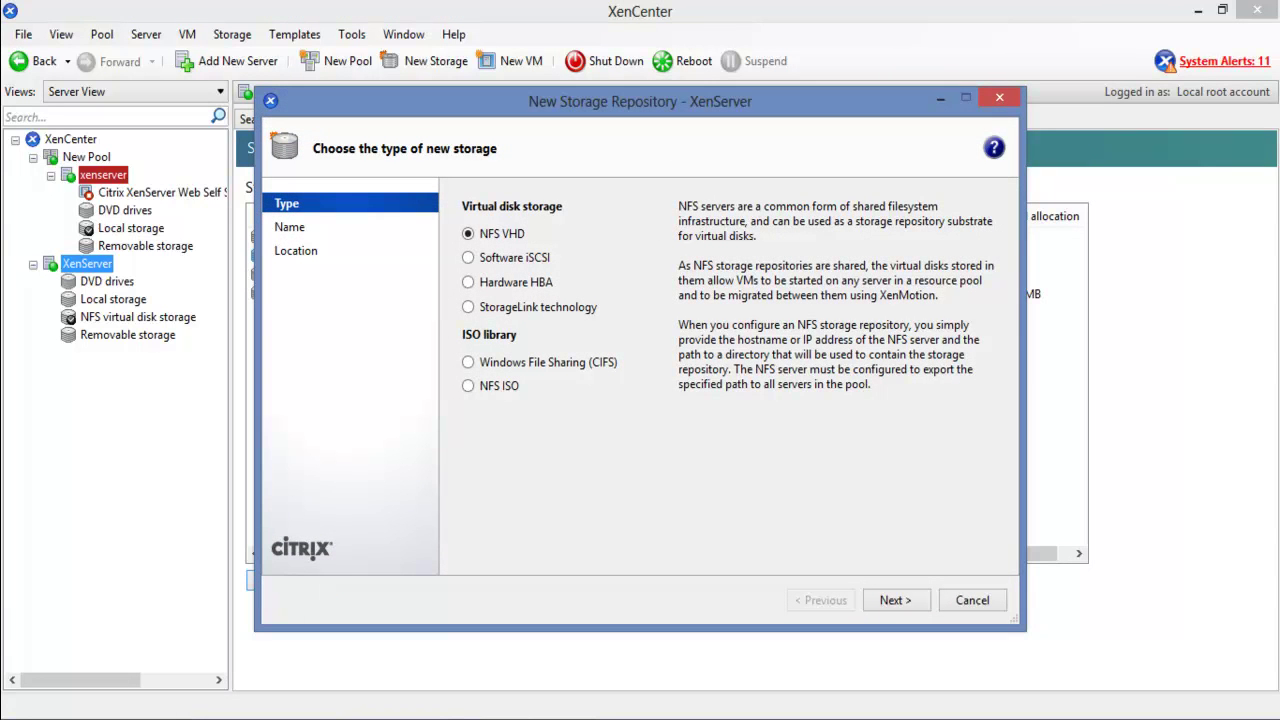
Switch to Chrome and copy the target IQN iqn.2006-01.com.openfiler:iscsi from the Openfiler iSCSI targets page on 192.168.1.9.
{"action": "mouse_move", "coordinate": [206, 703]}
{"action": "left_click", "coordinate": [350, 678]}
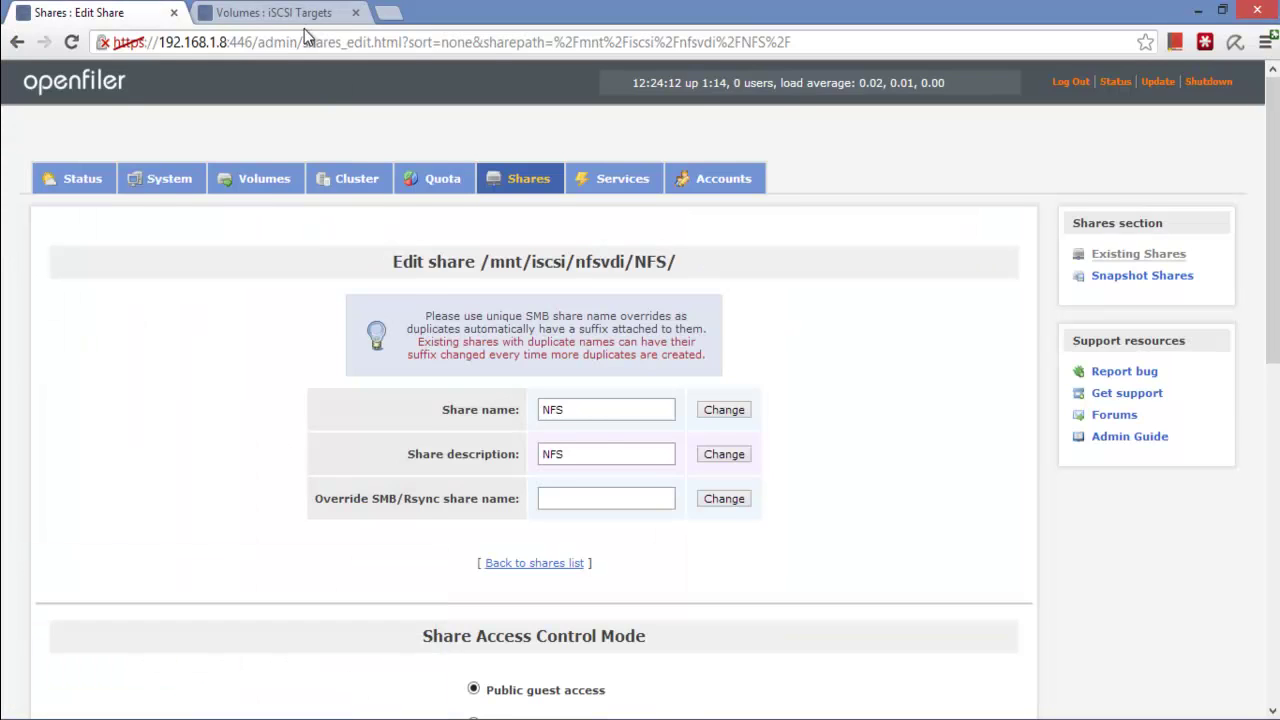
{"action": "left_click", "coordinate": [275, 12]}
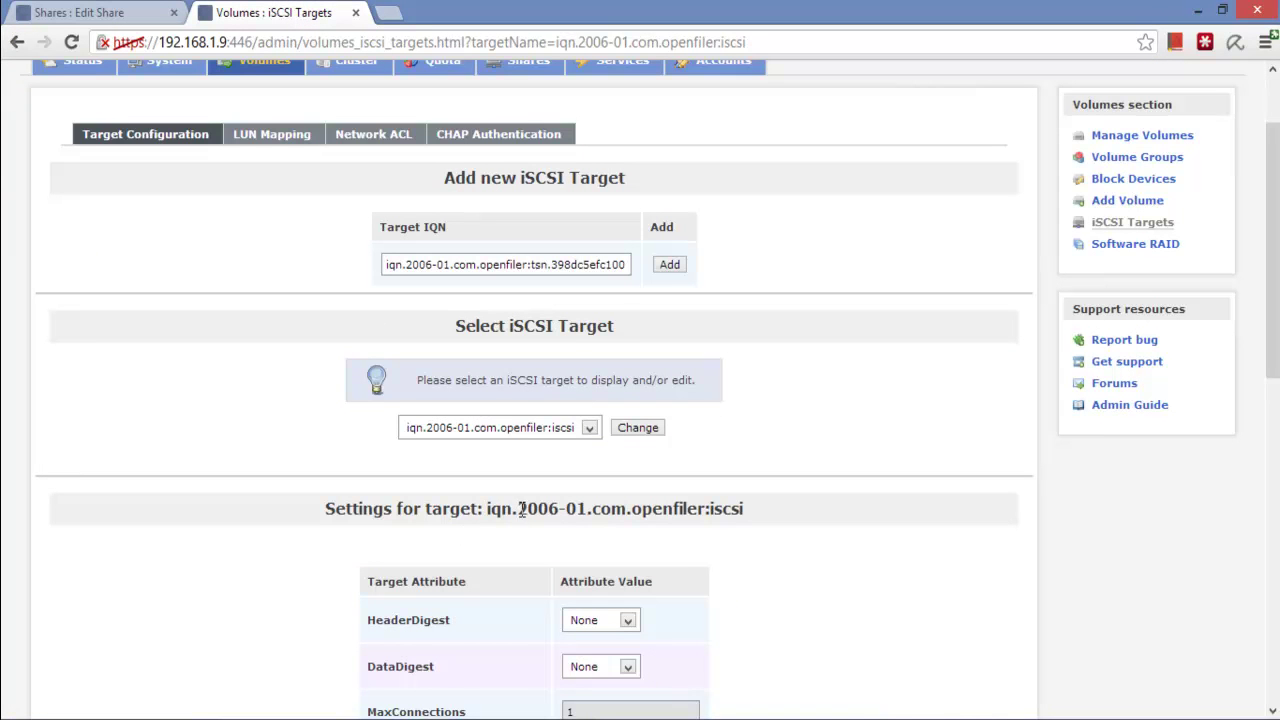
{"action": "left_click_drag", "start_coordinate": [486, 508], "coordinate": [752, 510]}
{"action": "right_click", "coordinate": [736, 508]}
{"action": "left_click", "coordinate": [770, 523]}
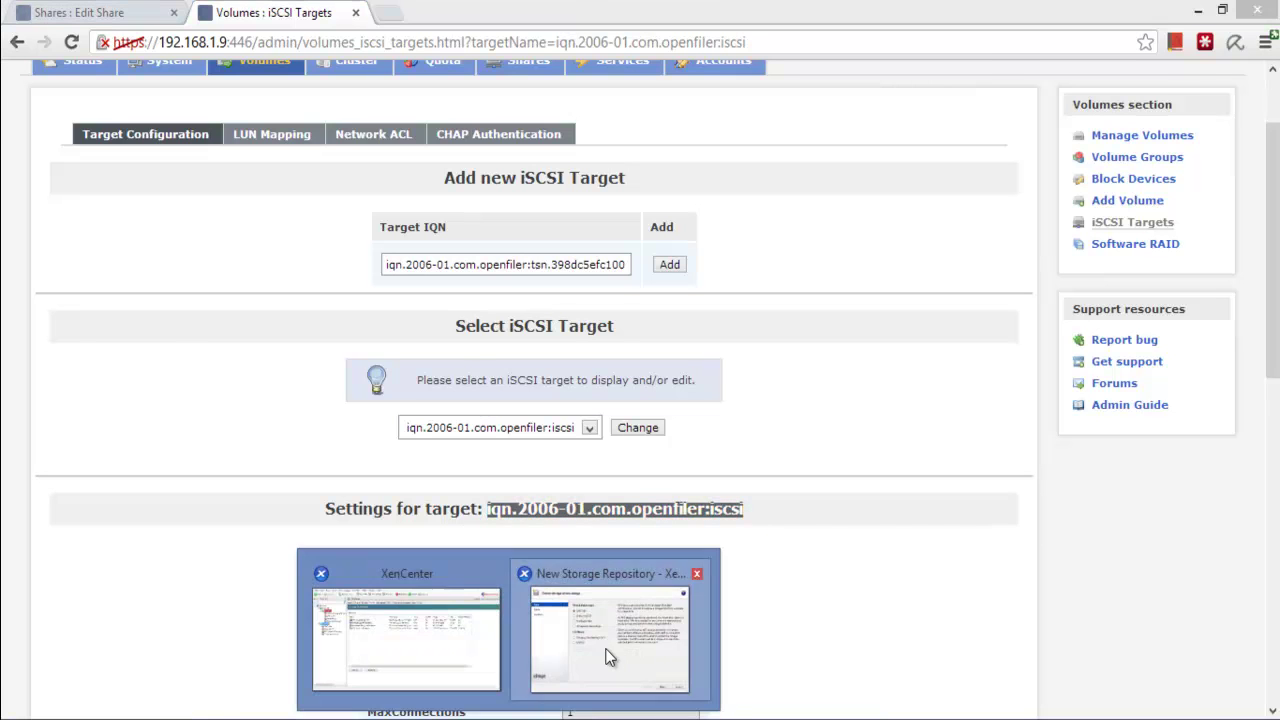
Return to the XenCenter storage wizard, choose Software iSCSI as the type and accept the name iSCSI virtual disk storage.
{"action": "left_click", "coordinate": [602, 648]}
{"action": "left_click", "coordinate": [528, 258]}
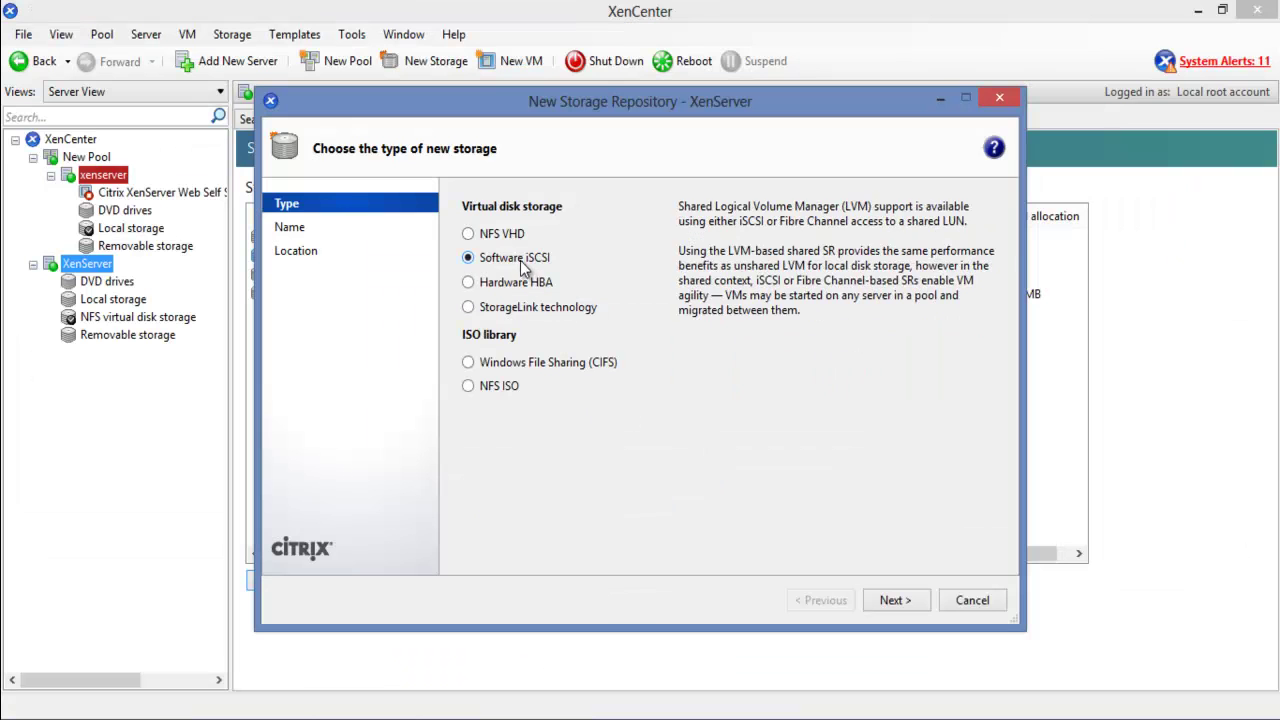
{"action": "left_click", "coordinate": [911, 598]}
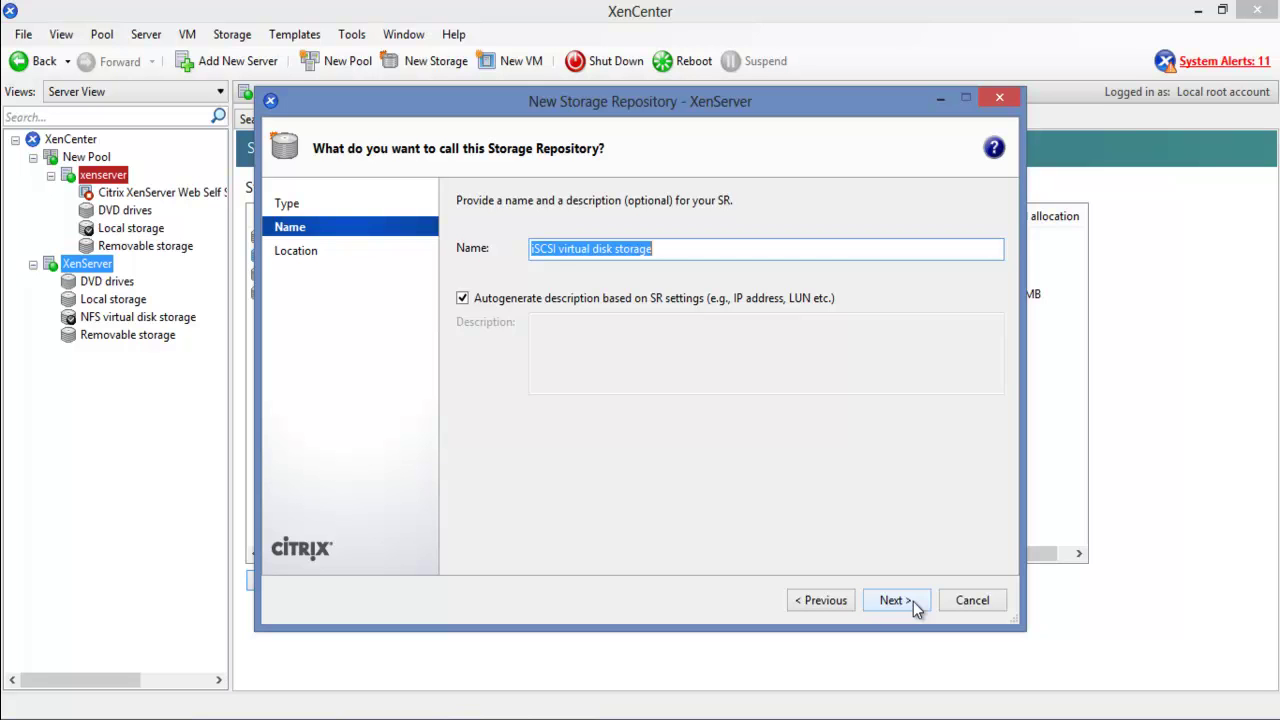
{"action": "left_click", "coordinate": [913, 601]}
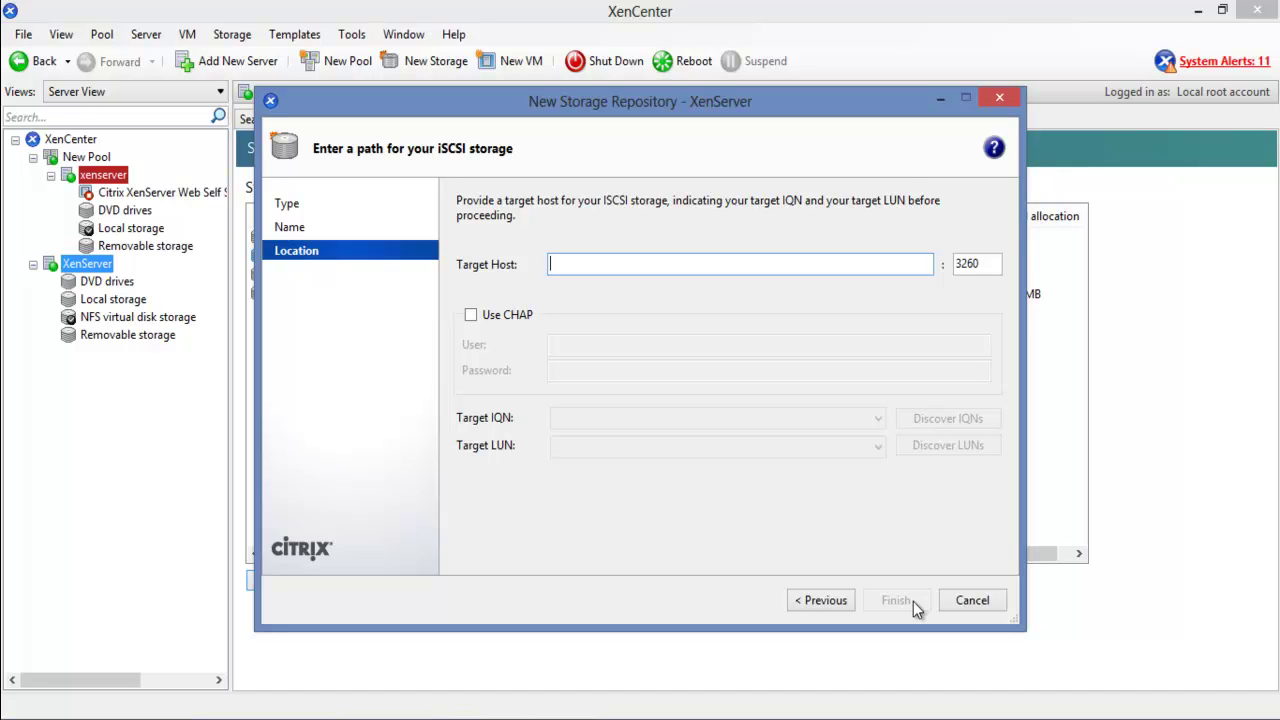
Enter 192.1681.9 as the iSCSI target host and try to discover its IQNs.
{"action": "type", "text": "192.1681.9"}
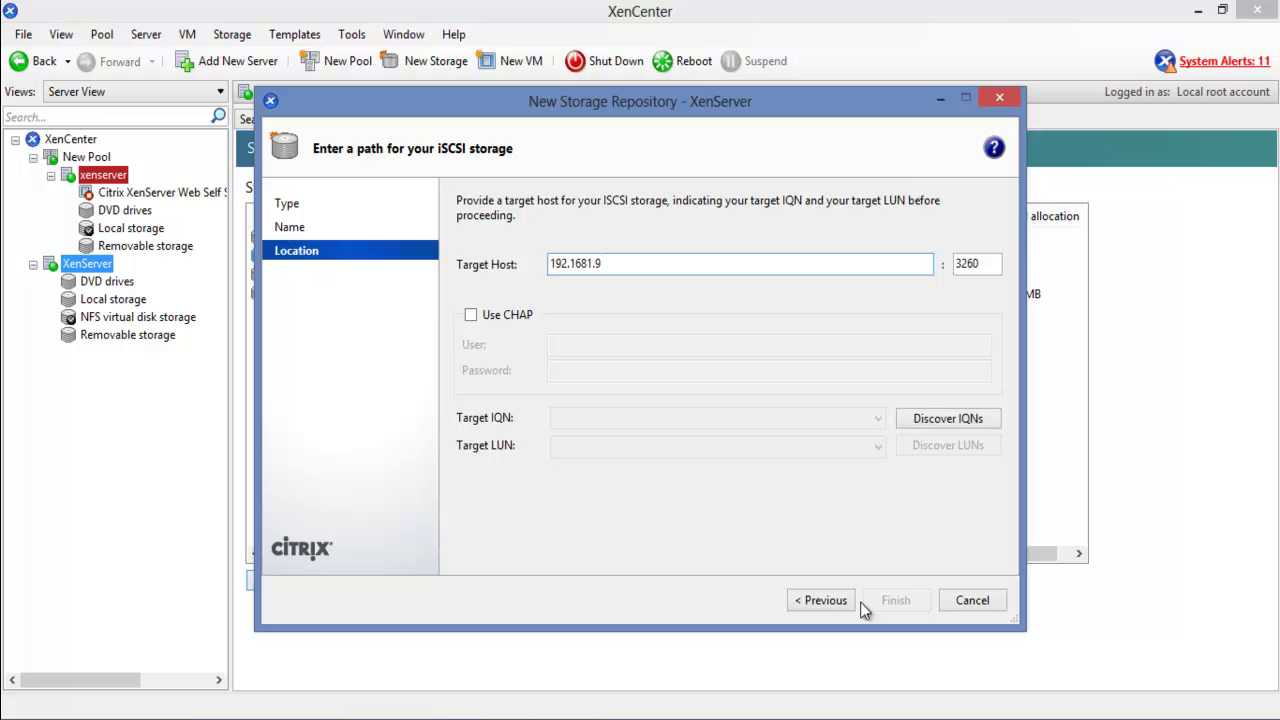
{"action": "left_click", "coordinate": [937, 420]}
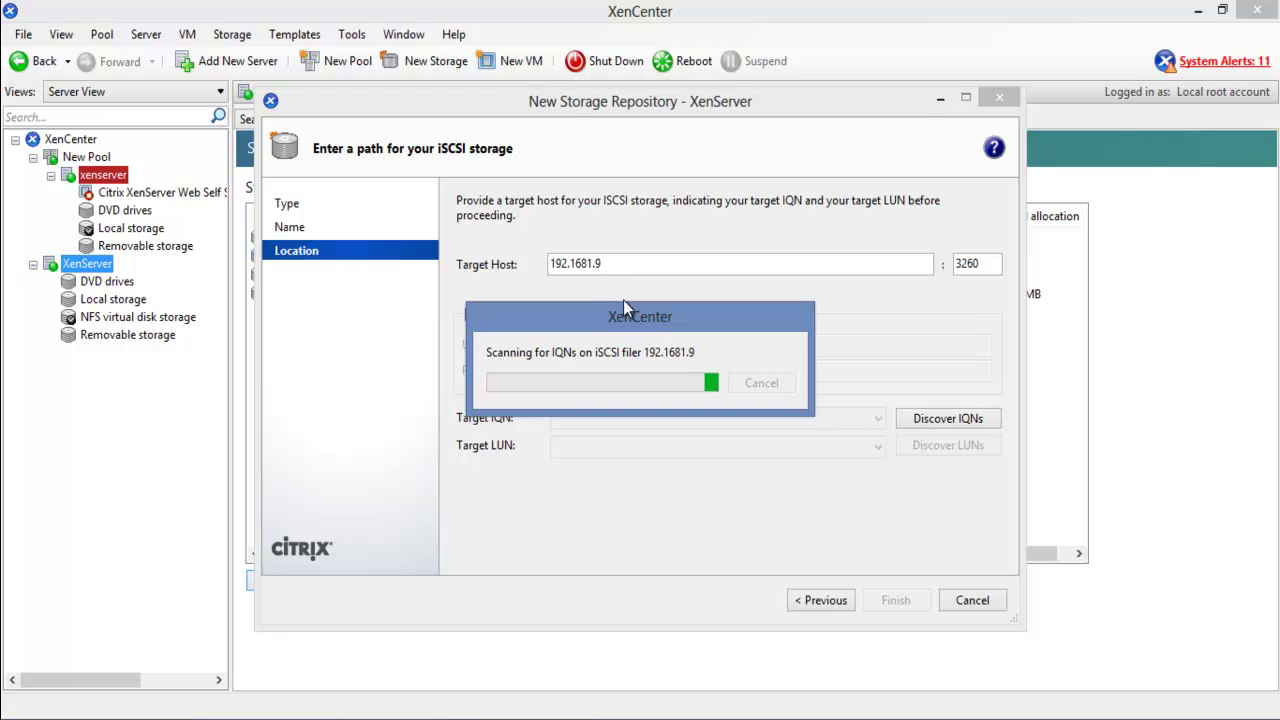
{"action": "left_click_drag", "start_coordinate": [608, 330], "coordinate": [575, 325]}
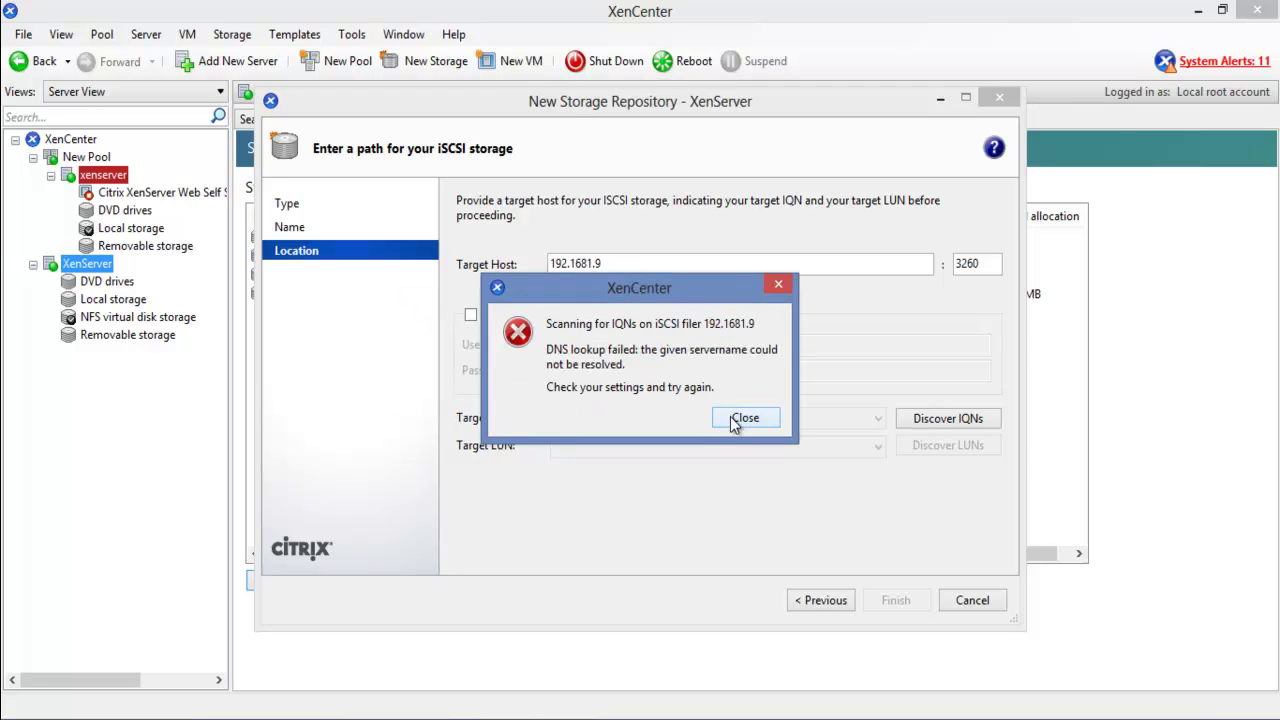
{"action": "left_click", "coordinate": [743, 418]}
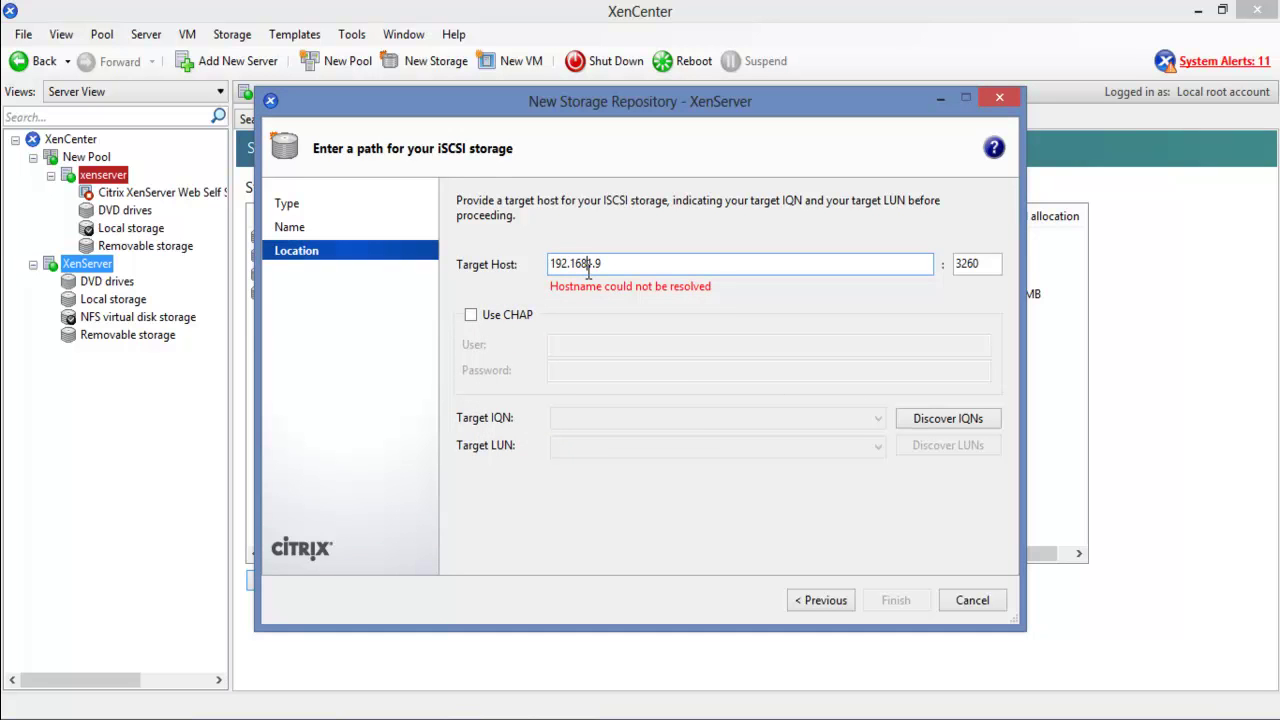
Correct the target host to 192.168.1.9 and discover its IQNs.
{"action": "left_click", "coordinate": [589, 266]}
{"action": "type", "text": "."}
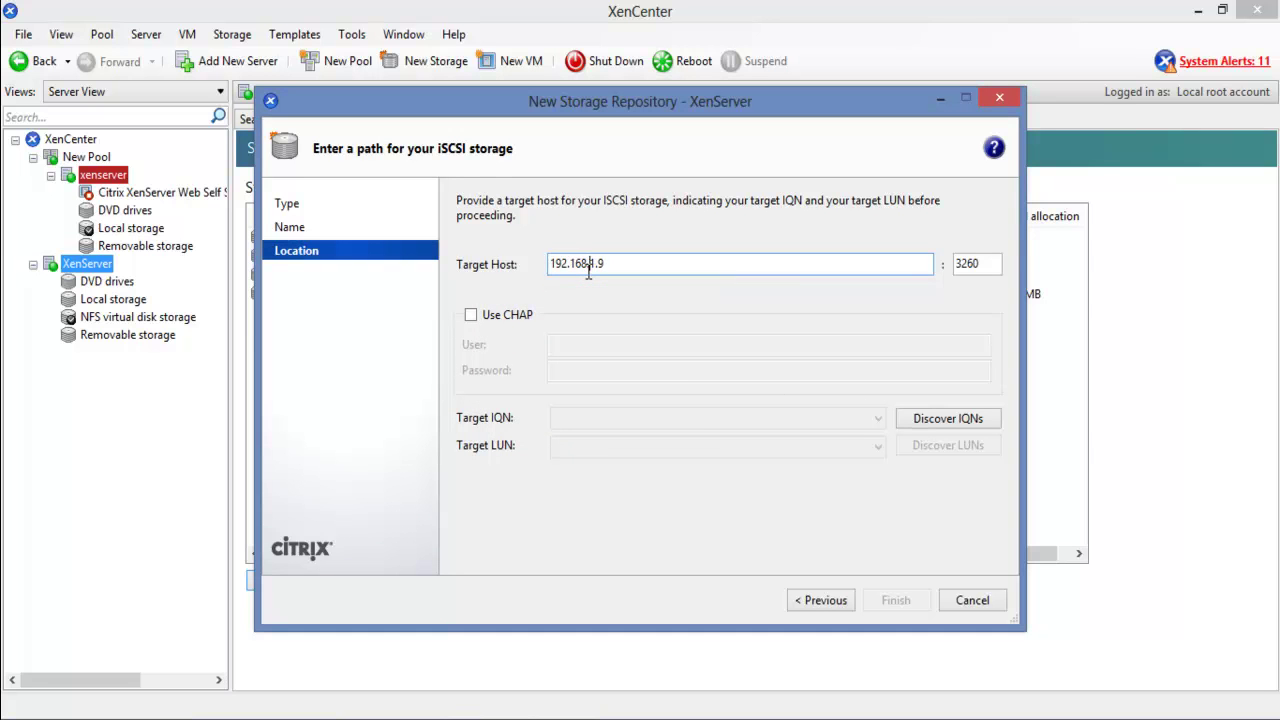
{"action": "left_click", "coordinate": [927, 425]}
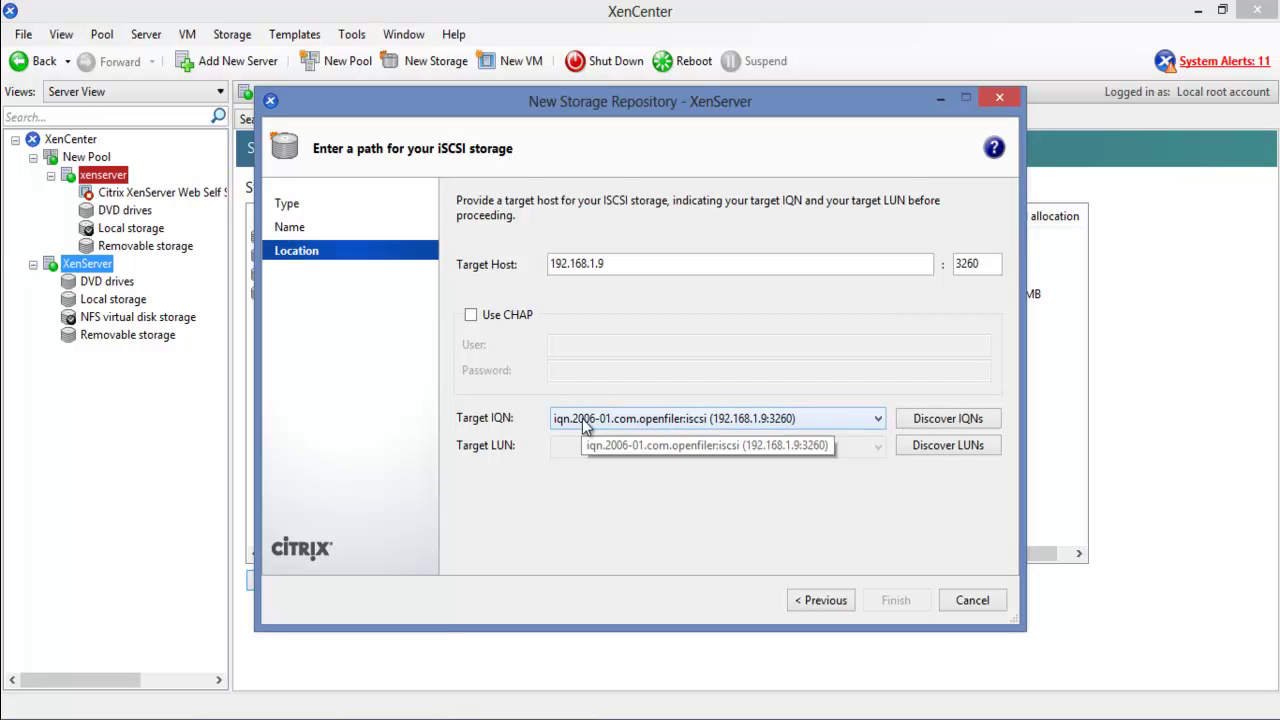
Keep iqn.2006-01.com.openfiler:iscsi (192.168.1.9:3260) as the target IQN and discover its LUNs.
{"action": "left_click", "coordinate": [646, 420]}
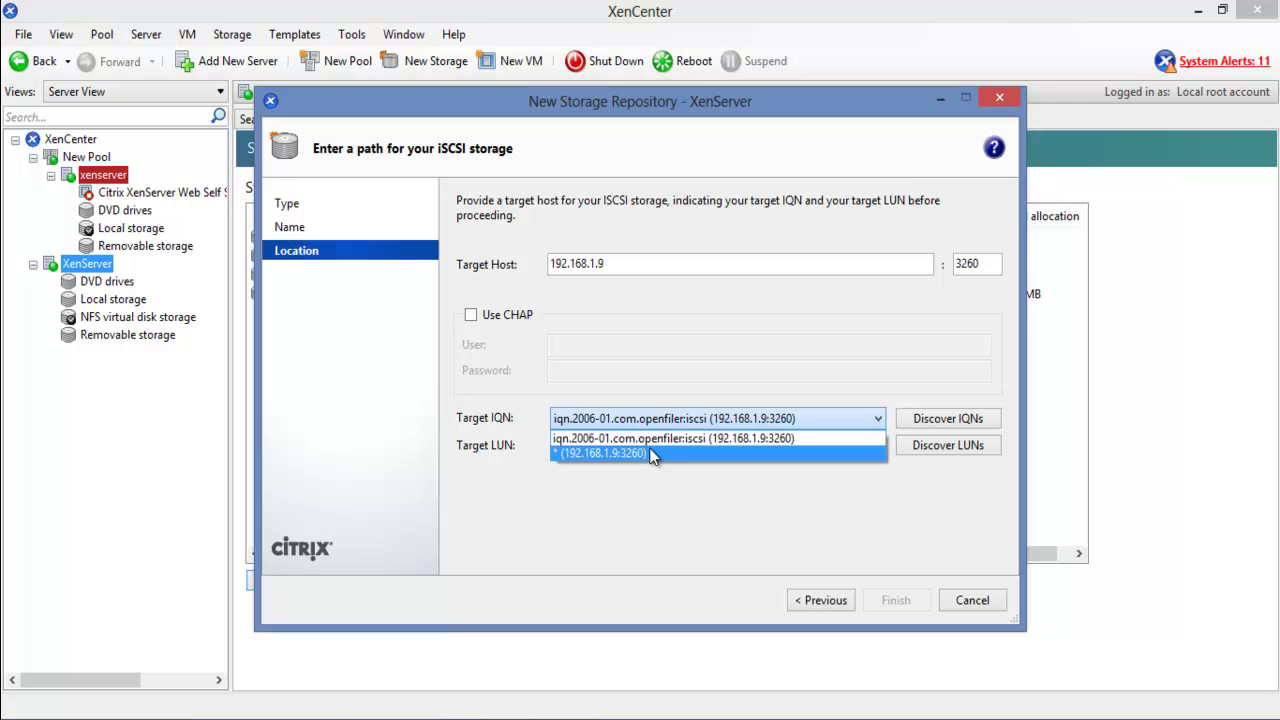
{"action": "left_click", "coordinate": [502, 449]}
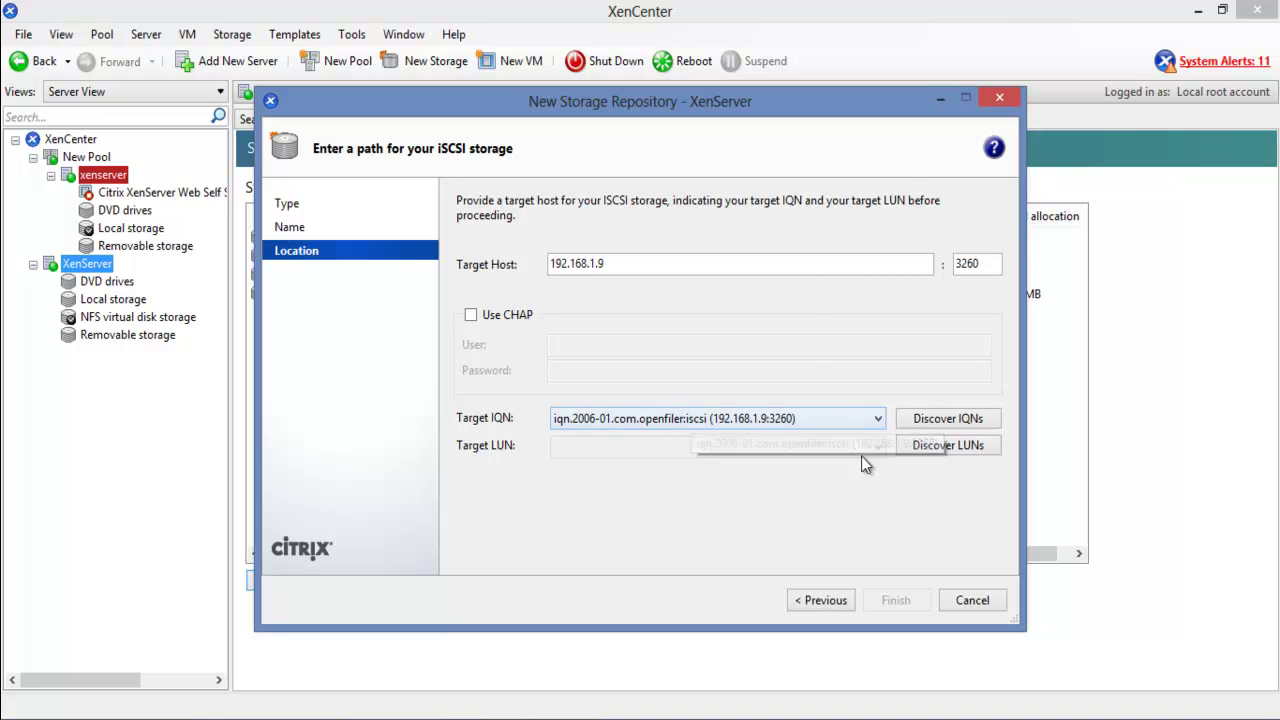
{"action": "left_click", "coordinate": [968, 445]}
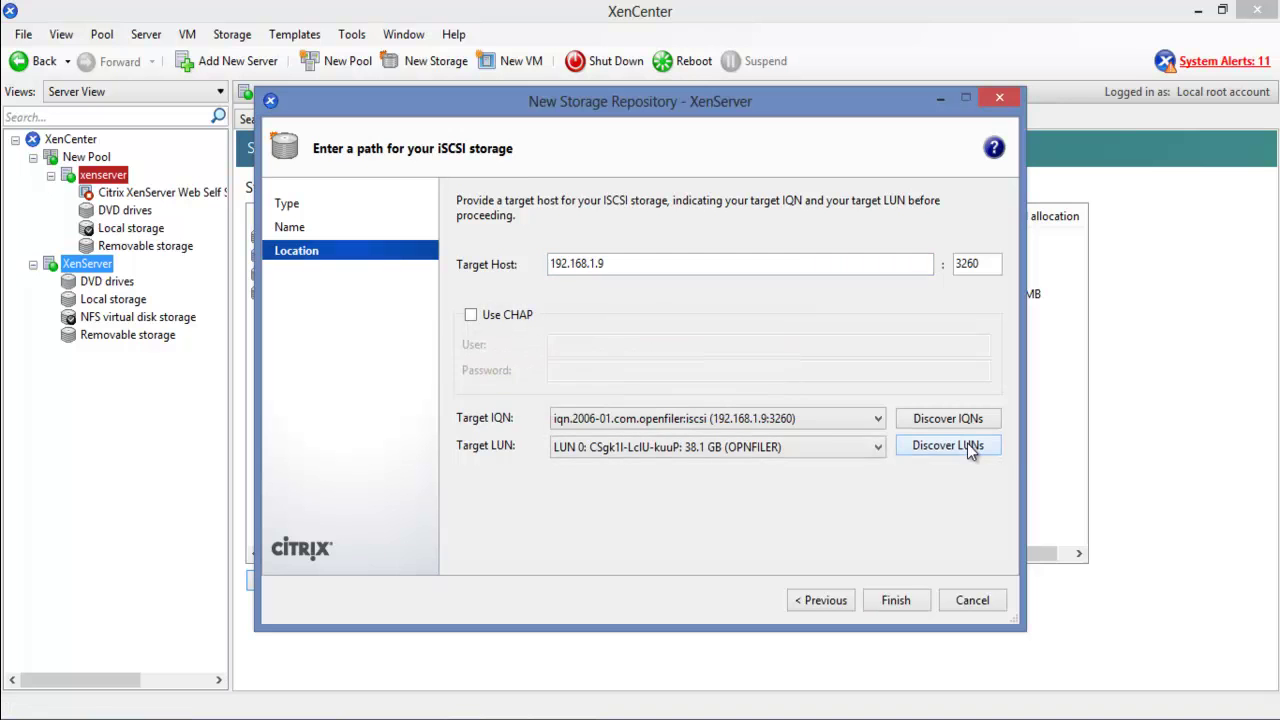
Select LUN 0 (38.1 GB, OPNFILER) as the target LUN and create the iSCSI repository, agreeing to format the disk.
{"action": "left_click", "coordinate": [822, 449]}
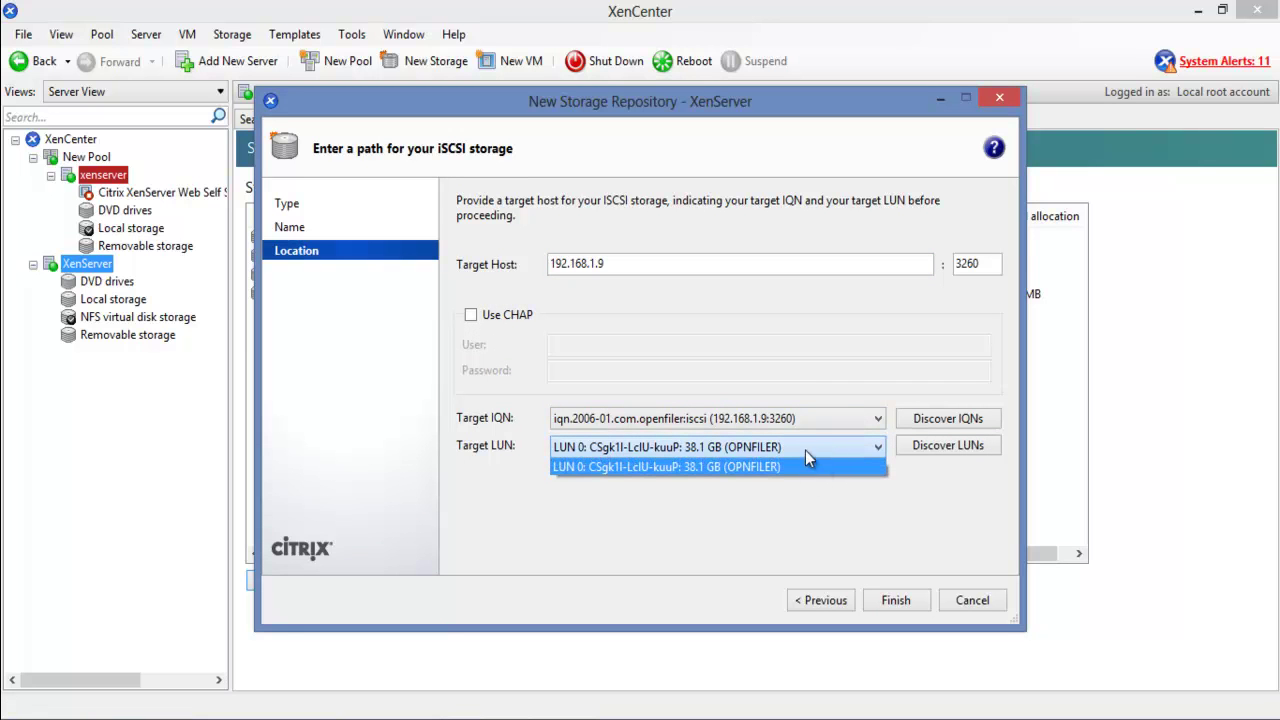
{"action": "left_click", "coordinate": [796, 466]}
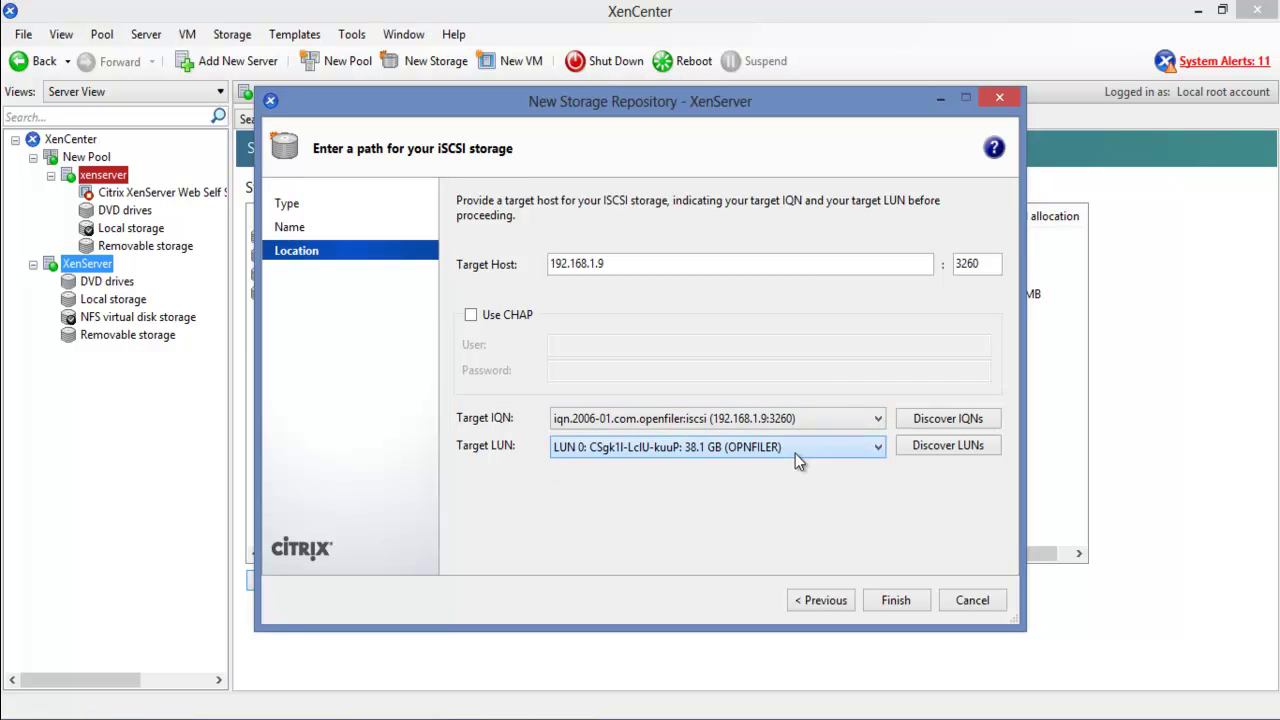
{"action": "left_click", "coordinate": [895, 598]}
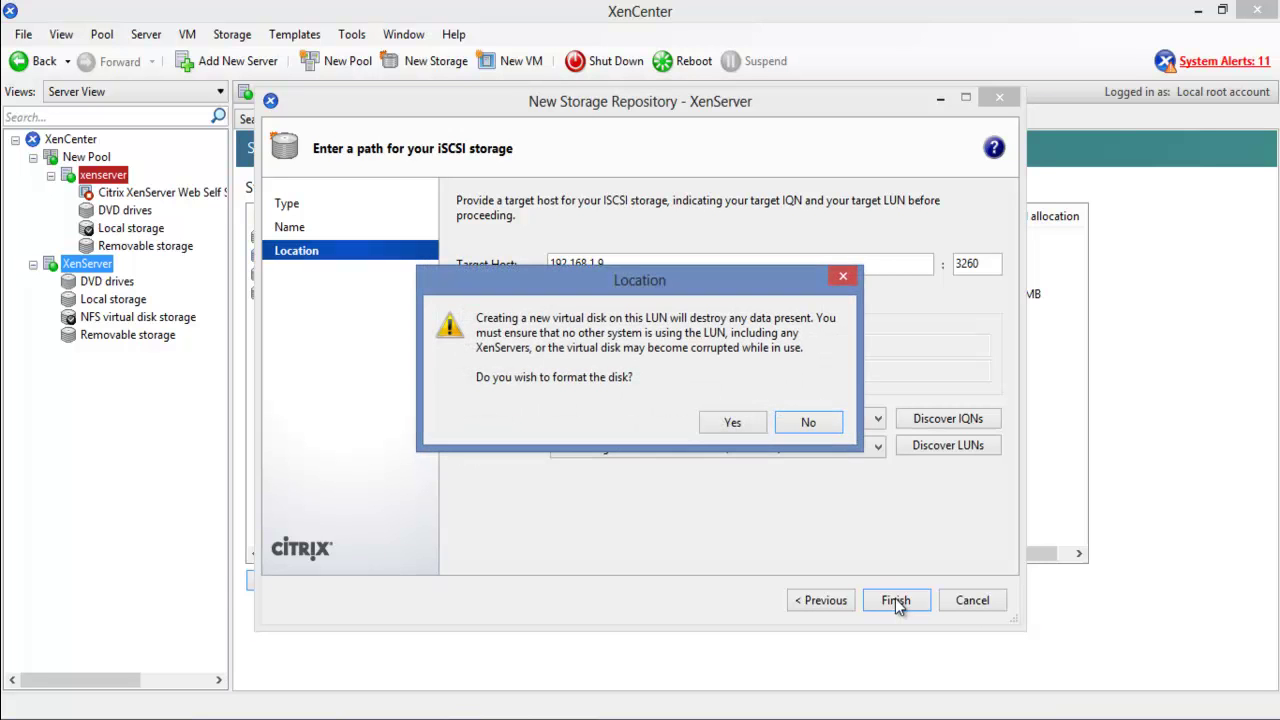
{"action": "left_click", "coordinate": [730, 423]}
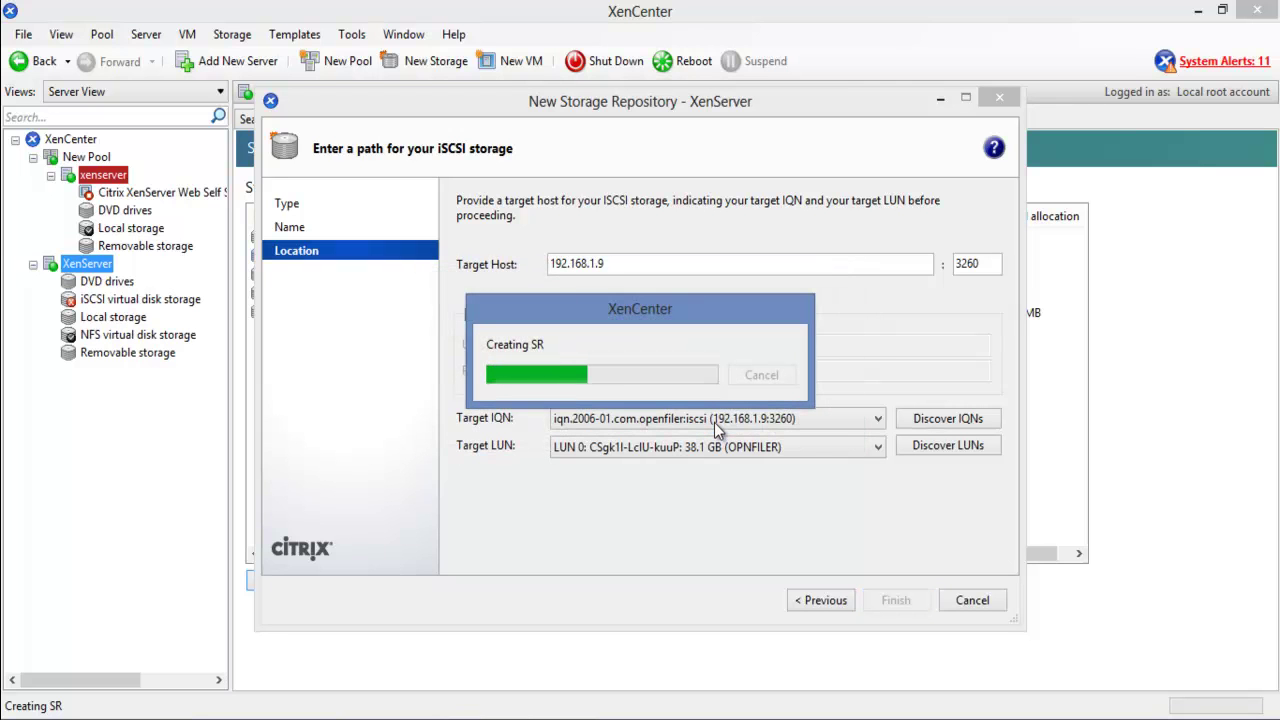
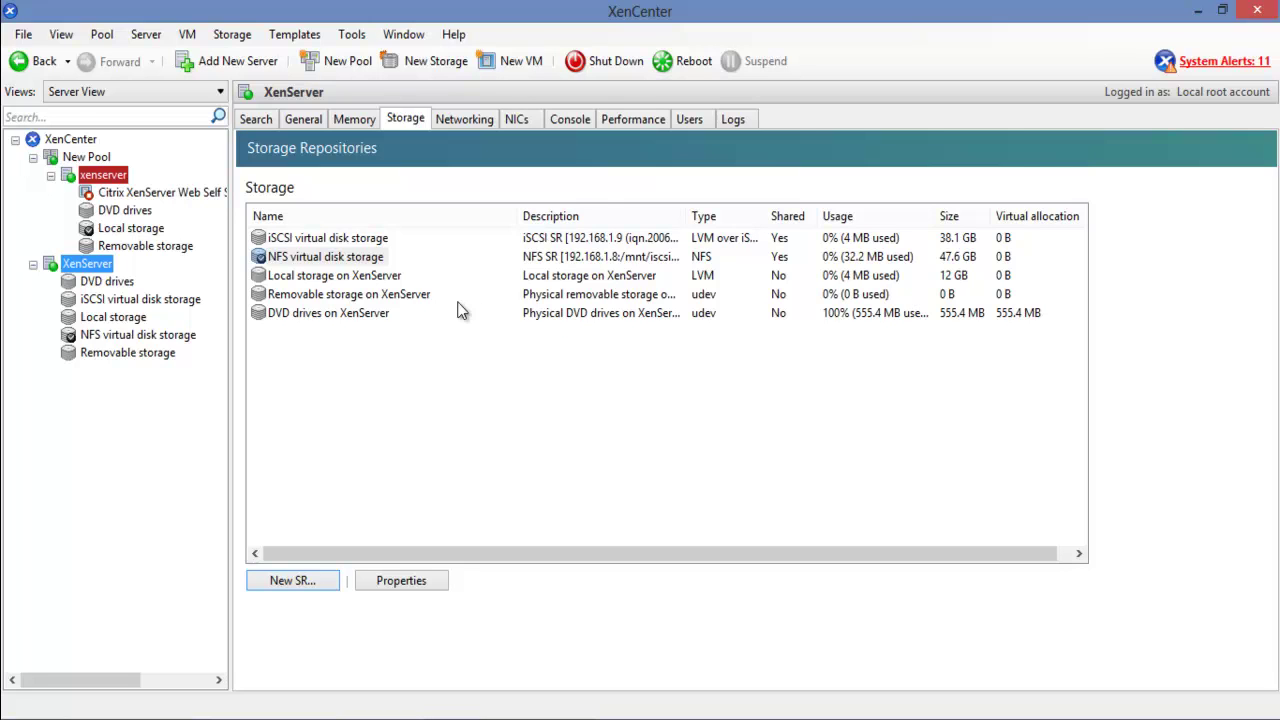
Set Local storage on XenServer as the default repository and switch the default back to NFS virtual disk storage.
{"action": "left_click", "coordinate": [336, 240]}
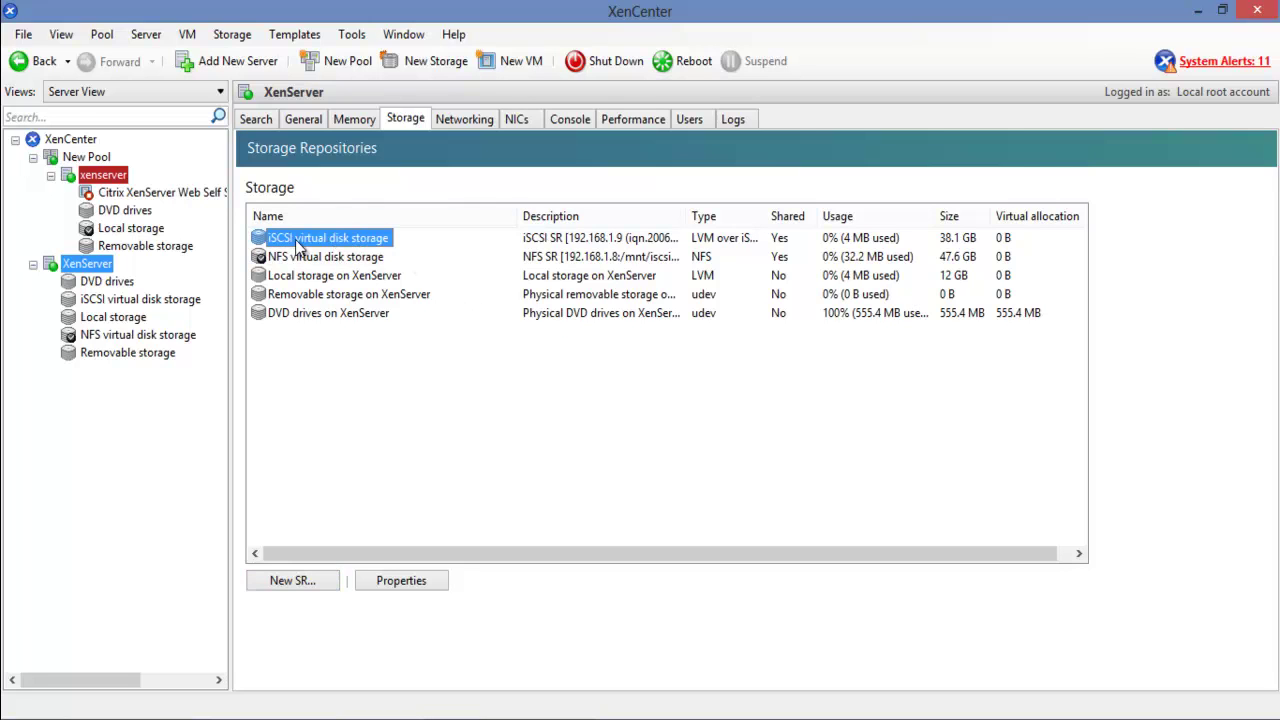
{"action": "left_click", "coordinate": [322, 258]}
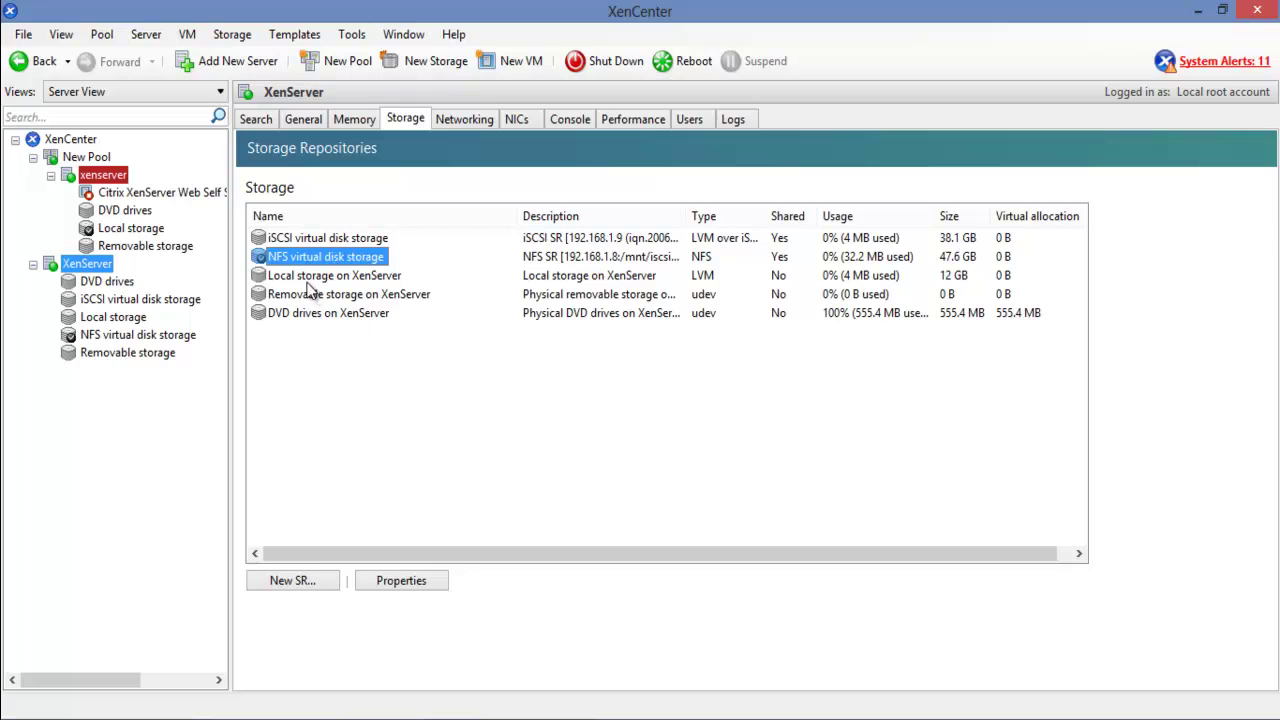
{"action": "left_click", "coordinate": [305, 277]}
{"action": "right_click", "coordinate": [303, 279]}
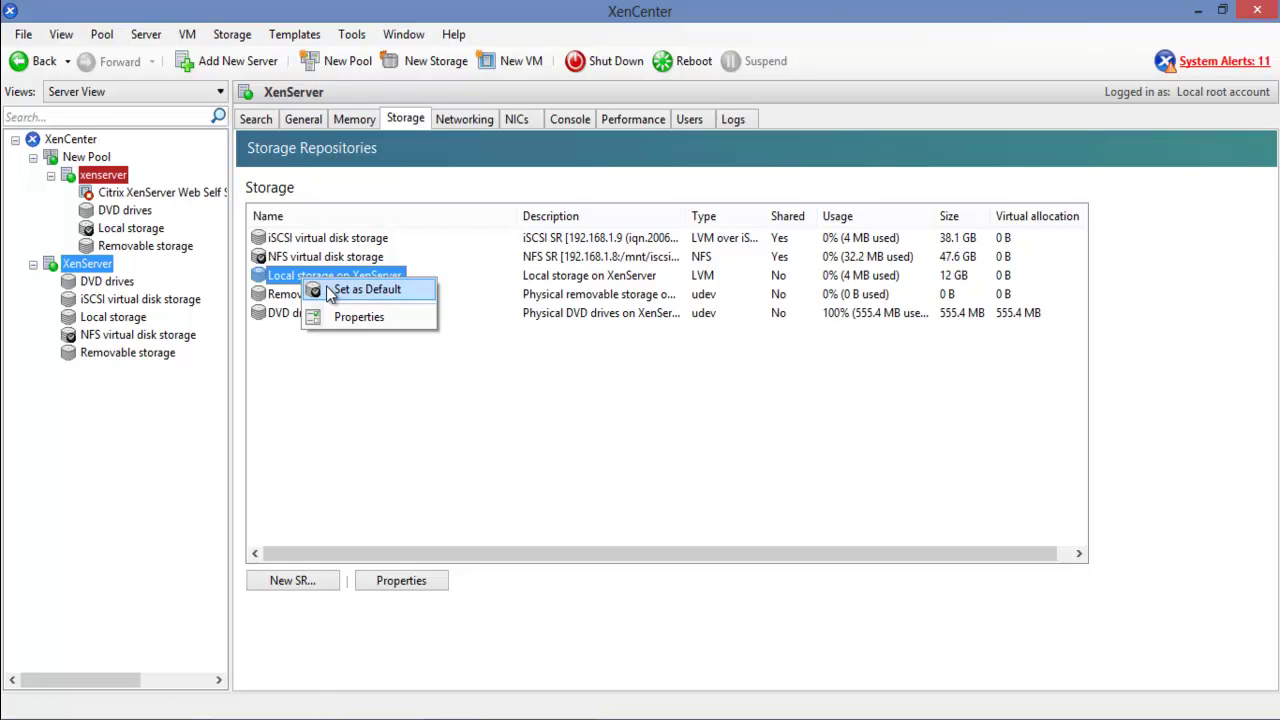
{"action": "left_click", "coordinate": [360, 290]}
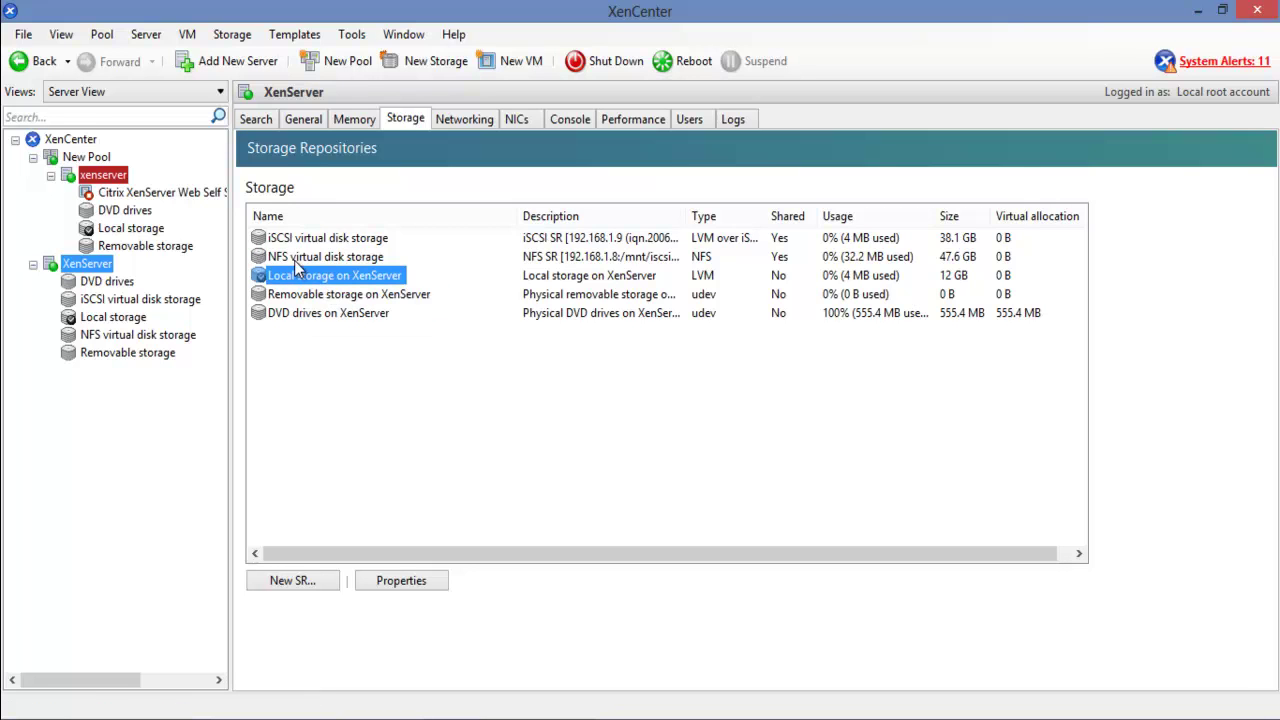
{"action": "right_click", "coordinate": [297, 258]}
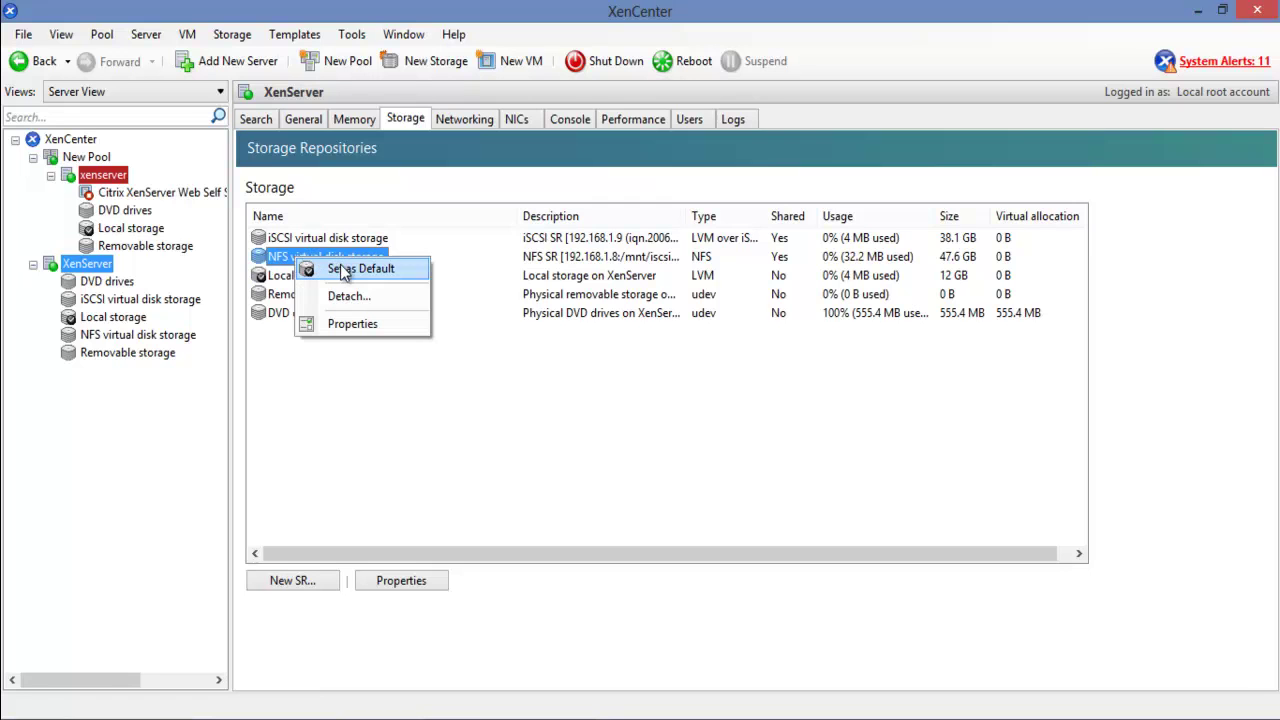
{"action": "left_click", "coordinate": [340, 270]}
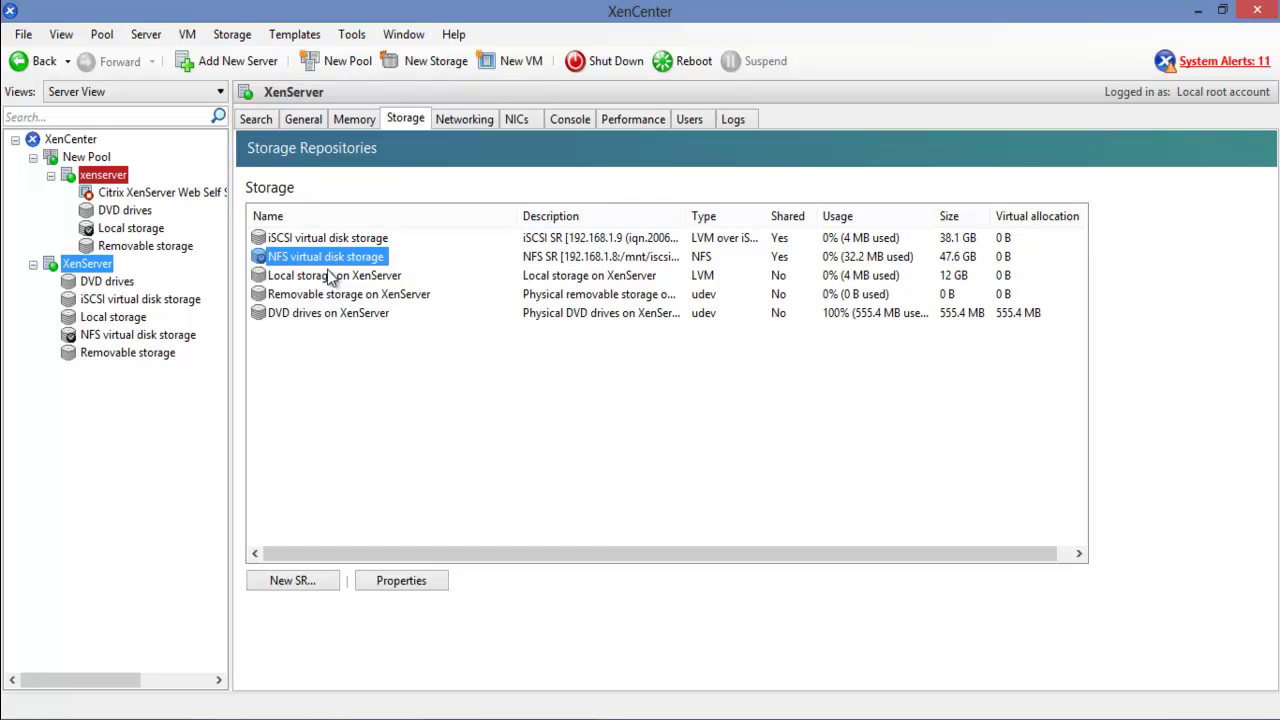
Set iSCSI virtual disk storage as XenServer's default storage repository.
{"action": "right_click", "coordinate": [288, 238]}
{"action": "left_click", "coordinate": [350, 247]}
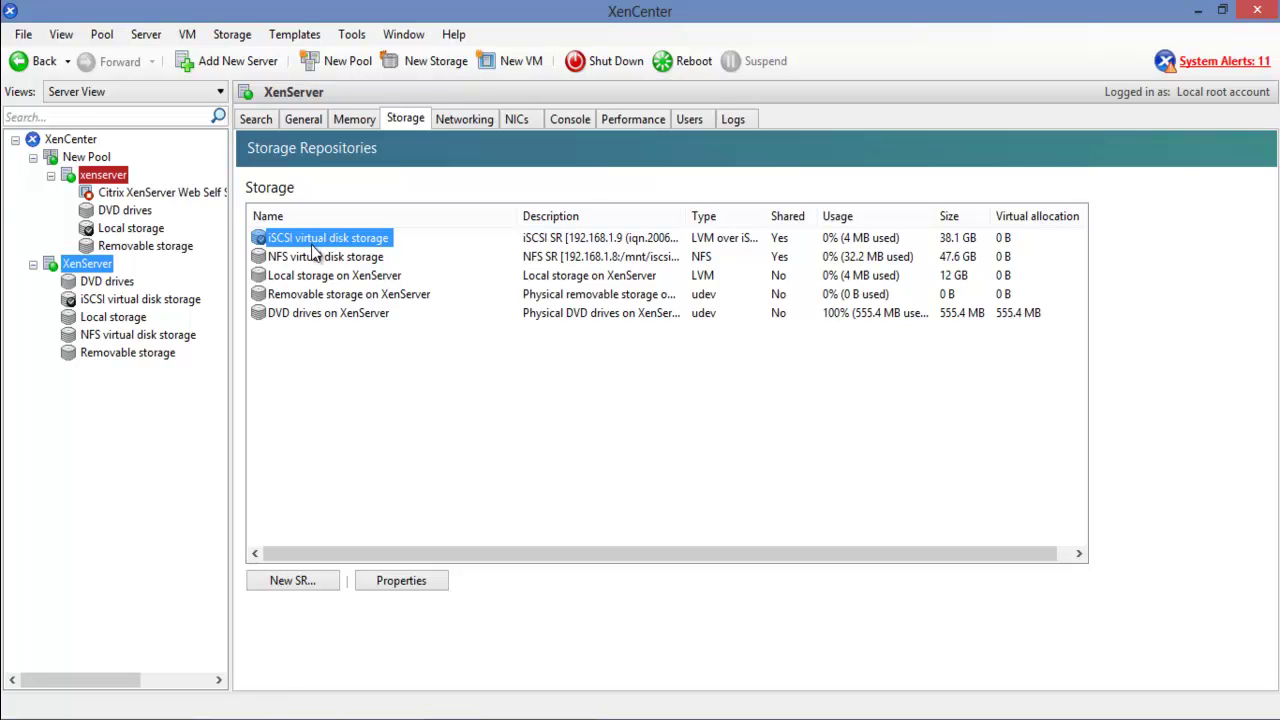
{"action": "right_click", "coordinate": [324, 260]}
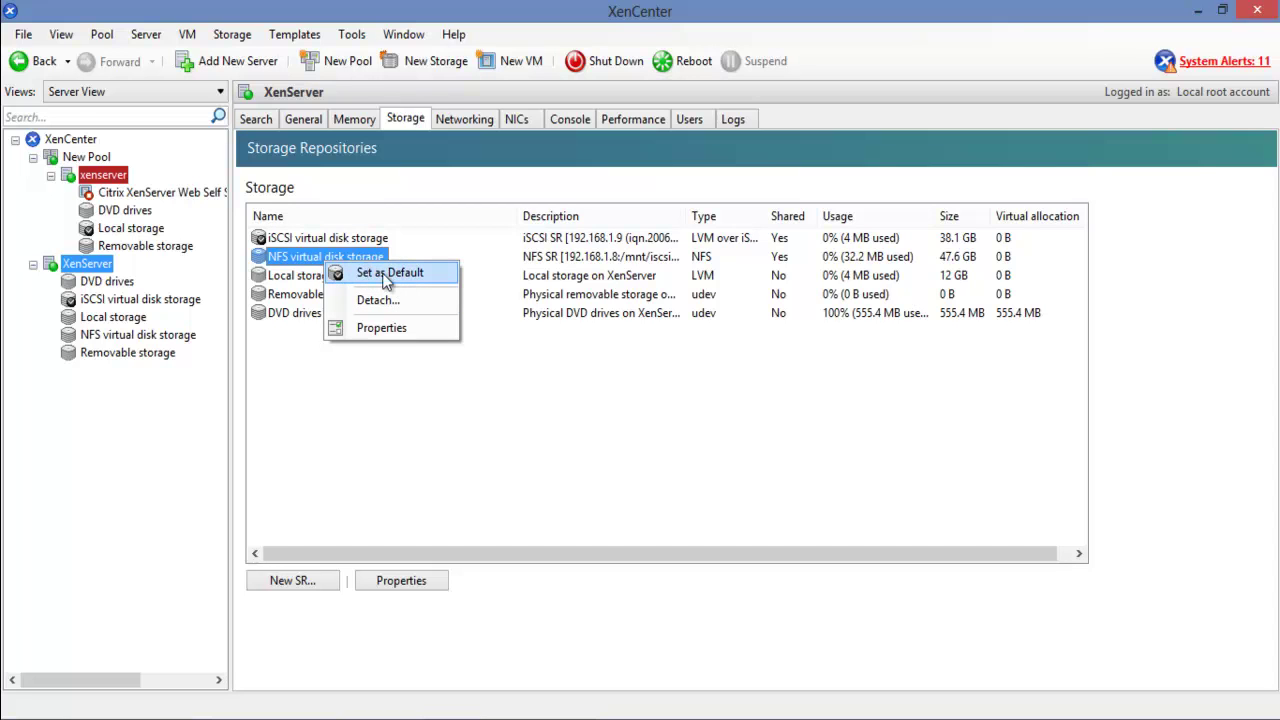
{"action": "left_click", "coordinate": [397, 383]}
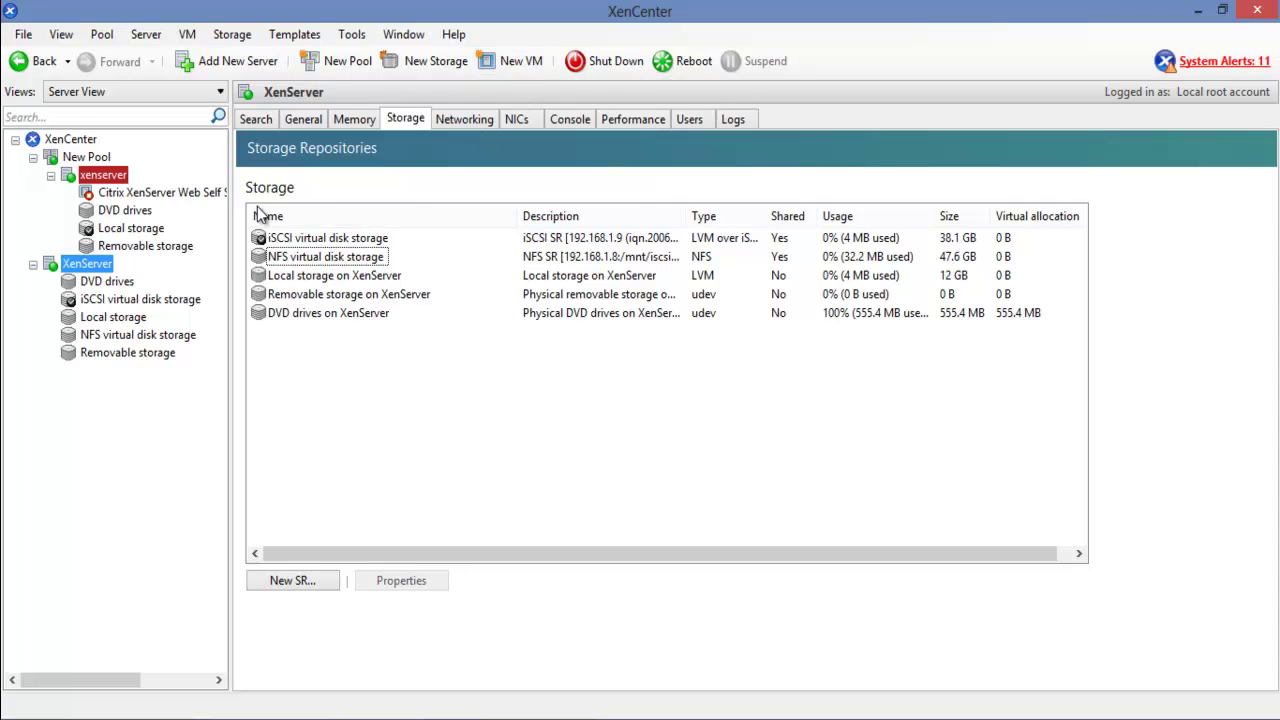
Start a new VM from the Windows XP SP3 (32-bit) template and accept its suggested name.
{"action": "left_click", "coordinate": [514, 60]}
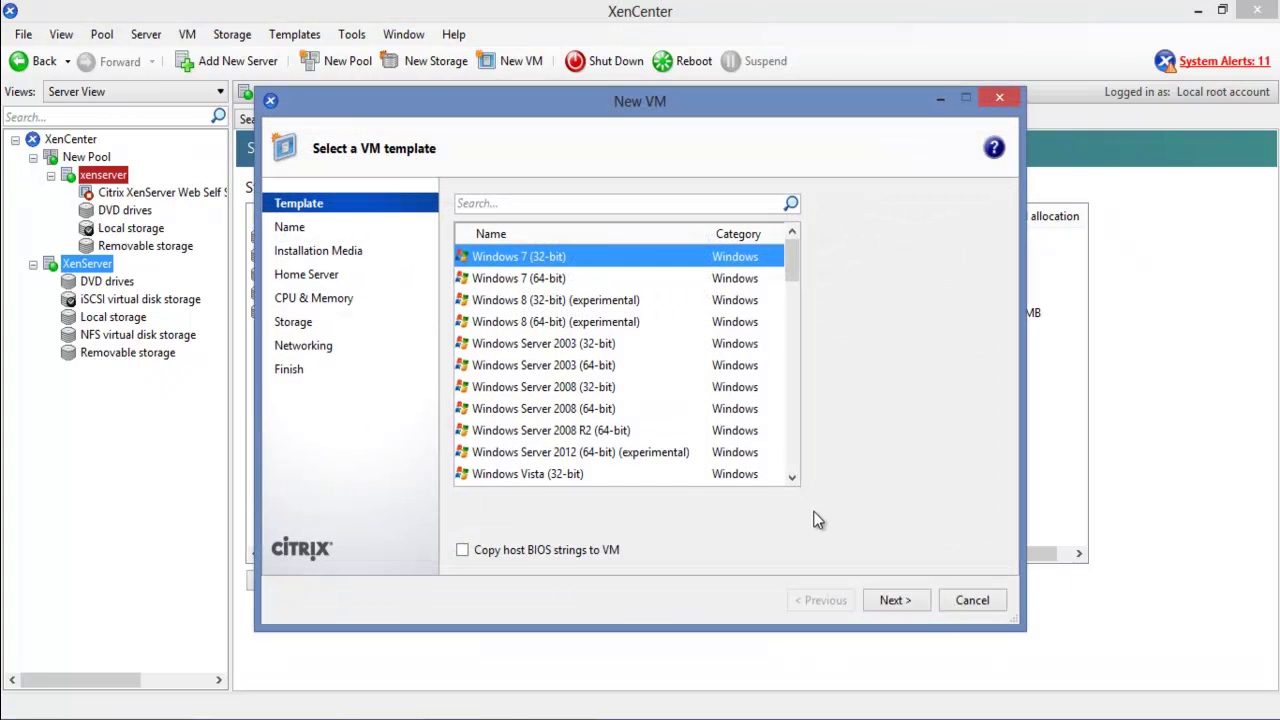
{"action": "left_click", "coordinate": [564, 206]}
{"action": "type", "text": "windows "}
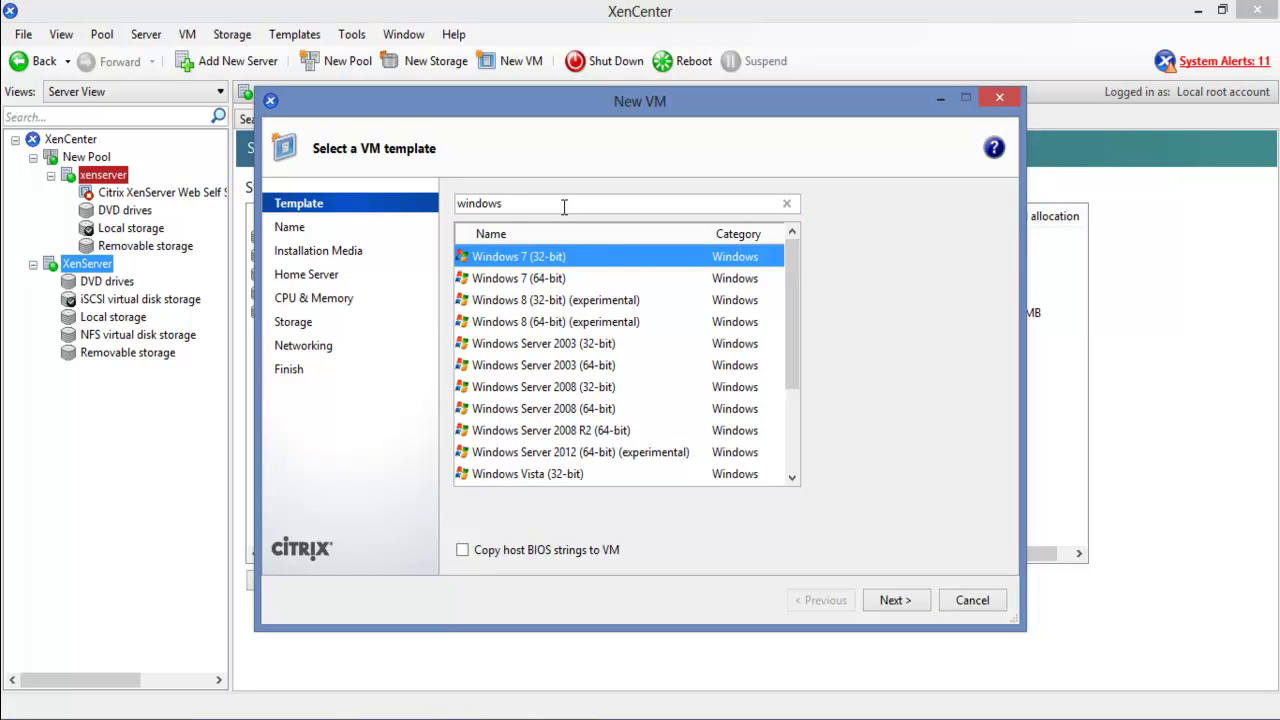
{"action": "type", "text": "xp"}
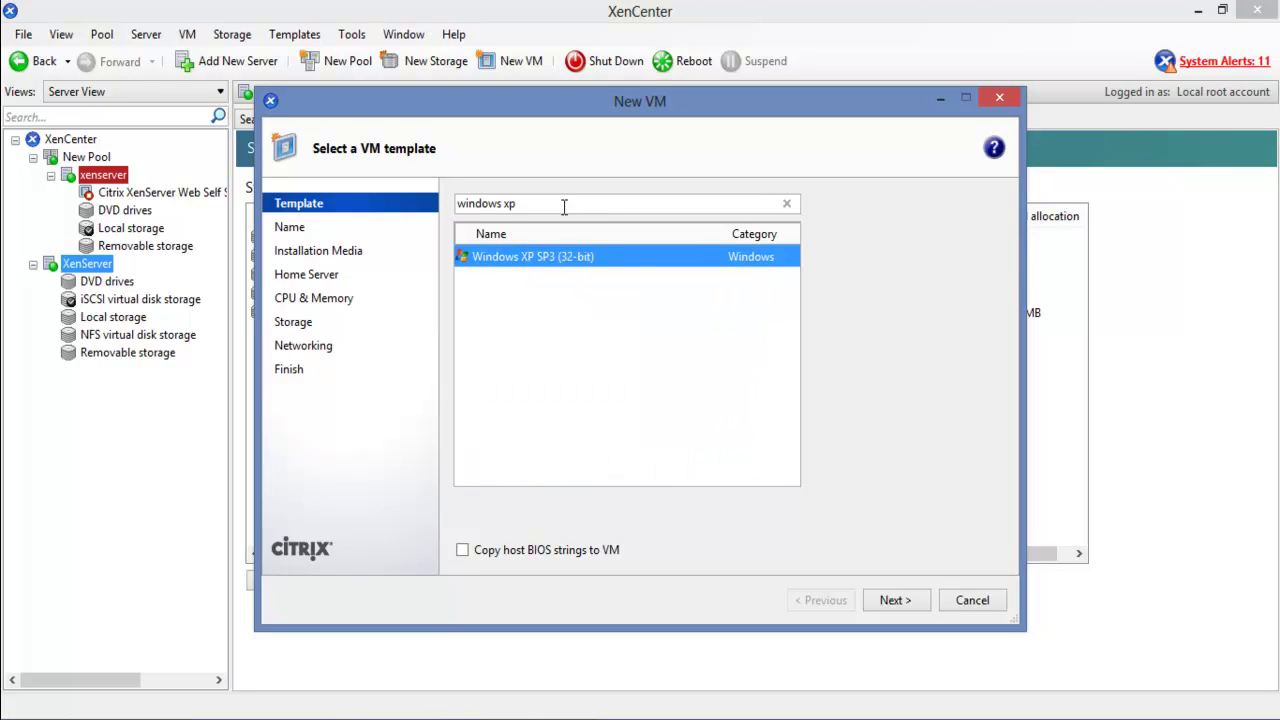
{"action": "left_click", "coordinate": [895, 600]}
{"action": "left_click", "coordinate": [895, 600]}
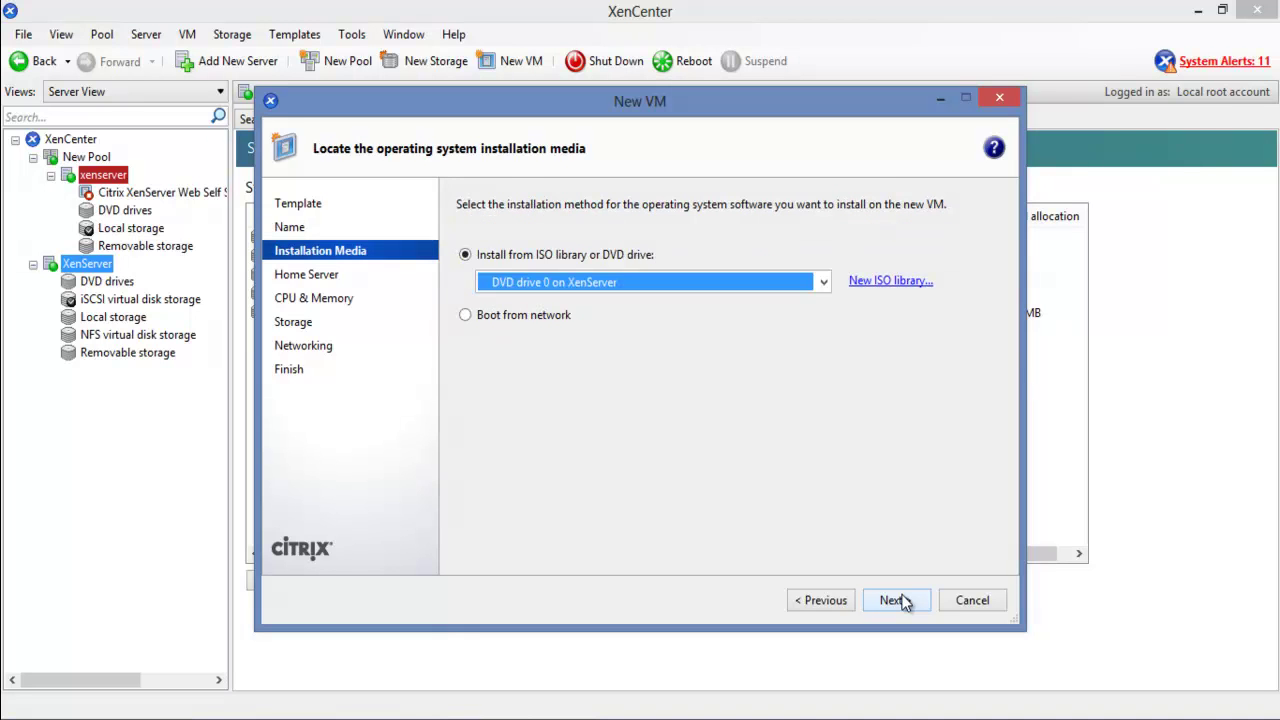
Examine the installation media choices for the new VM and the storage types offered for a new ISO library.
{"action": "left_click", "coordinate": [669, 283]}
{"action": "left_click", "coordinate": [670, 283]}
{"action": "left_click", "coordinate": [670, 283]}
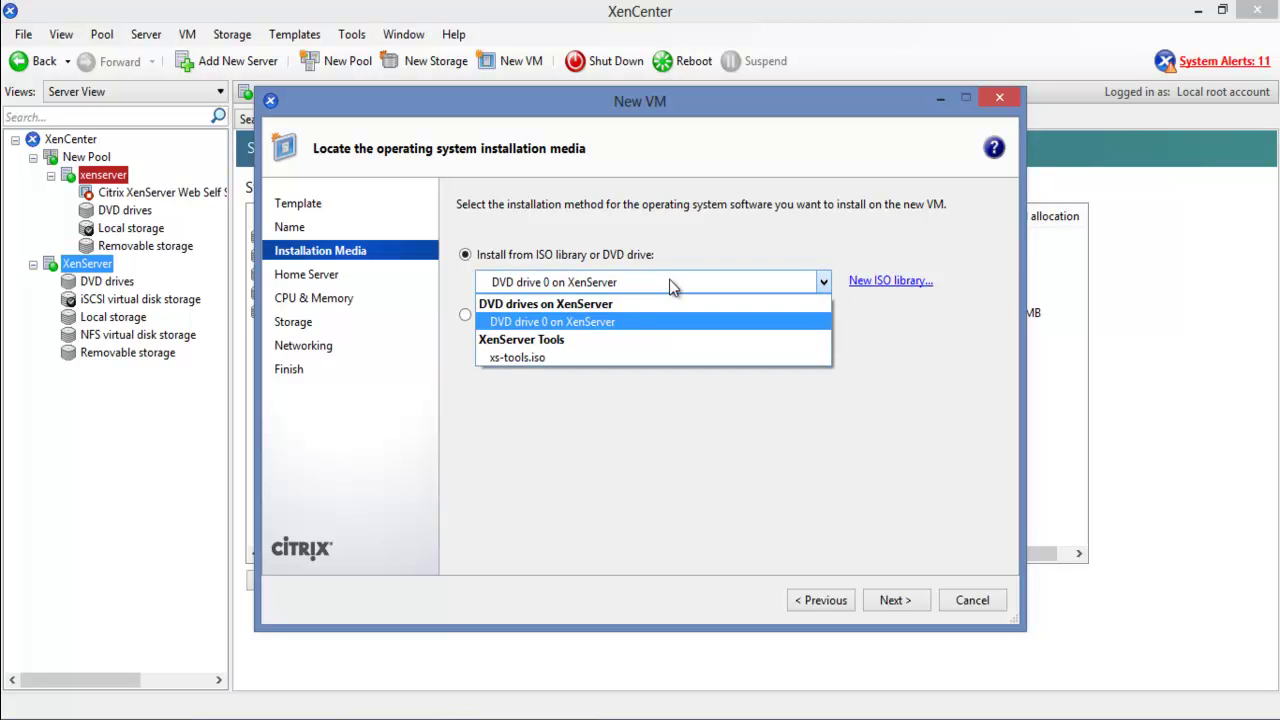
{"action": "left_click", "coordinate": [669, 283]}
{"action": "left_click", "coordinate": [880, 283]}
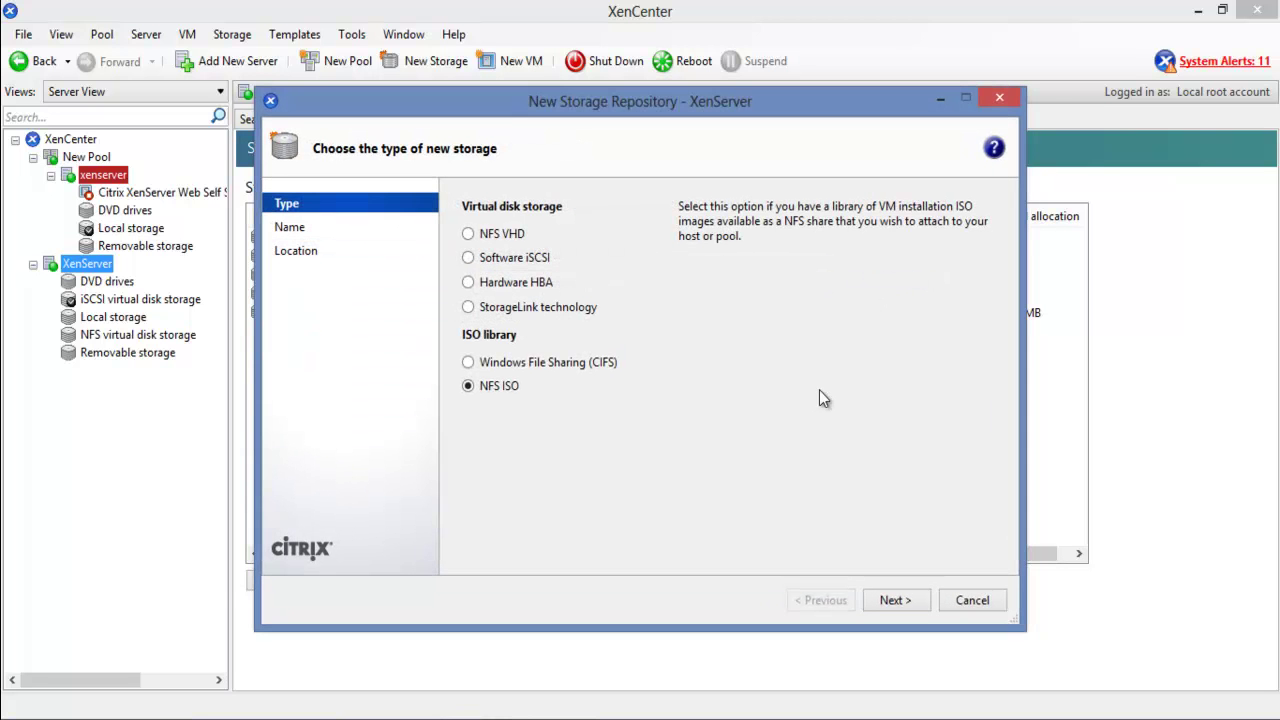
{"action": "left_click", "coordinate": [990, 601]}
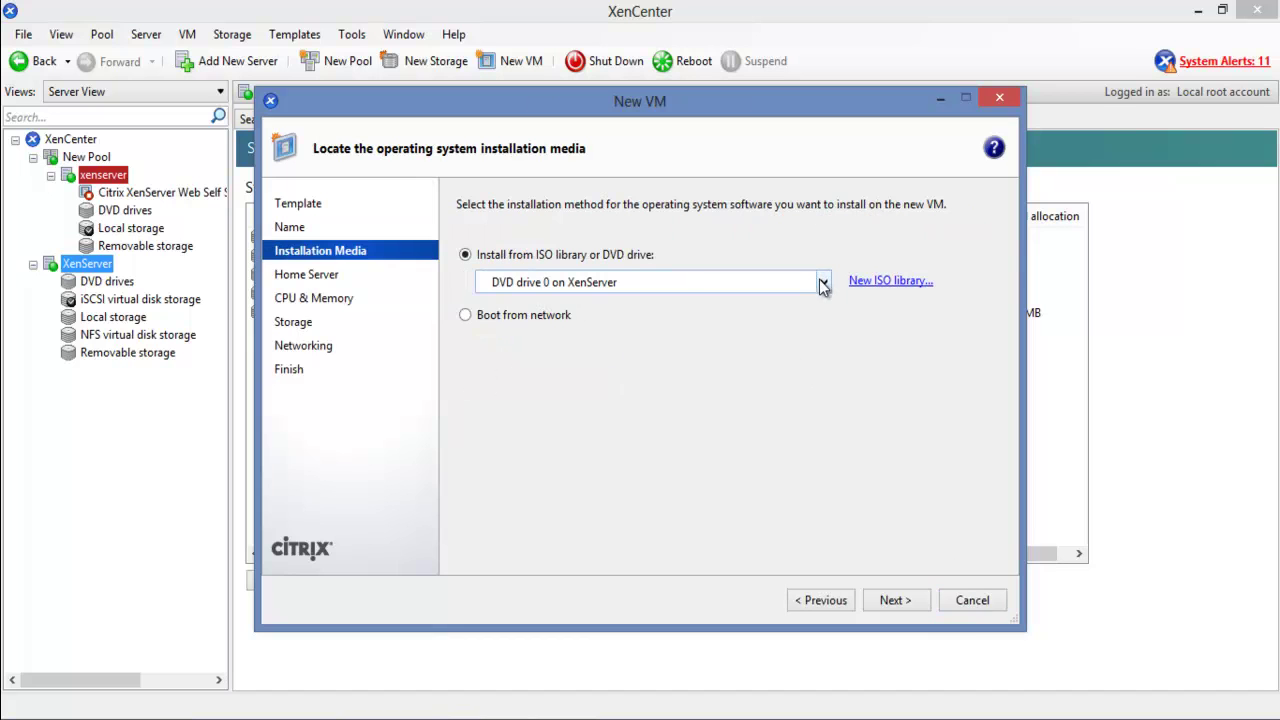
{"action": "left_click", "coordinate": [822, 284]}
{"action": "left_click", "coordinate": [822, 286]}
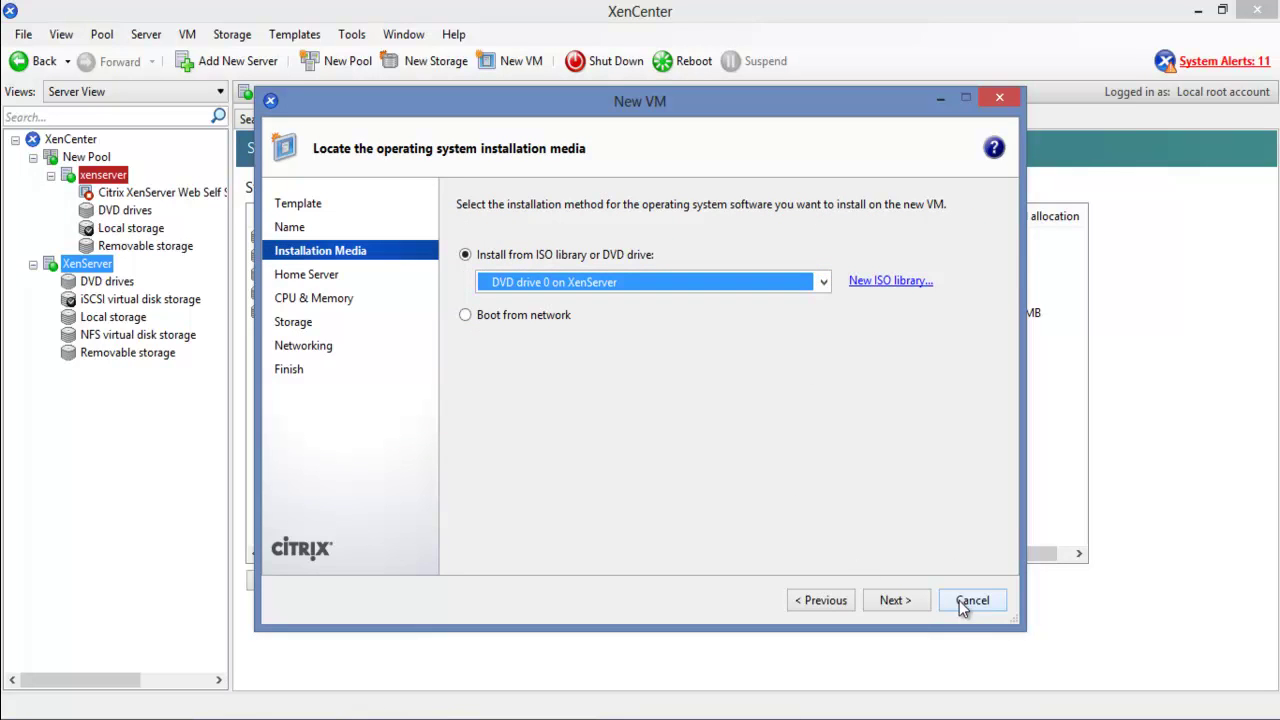
Accept DVD drive 0 as installation media, XenServer as home server, and 1 vCPU with 512 MB memory.
{"action": "left_click", "coordinate": [886, 601]}
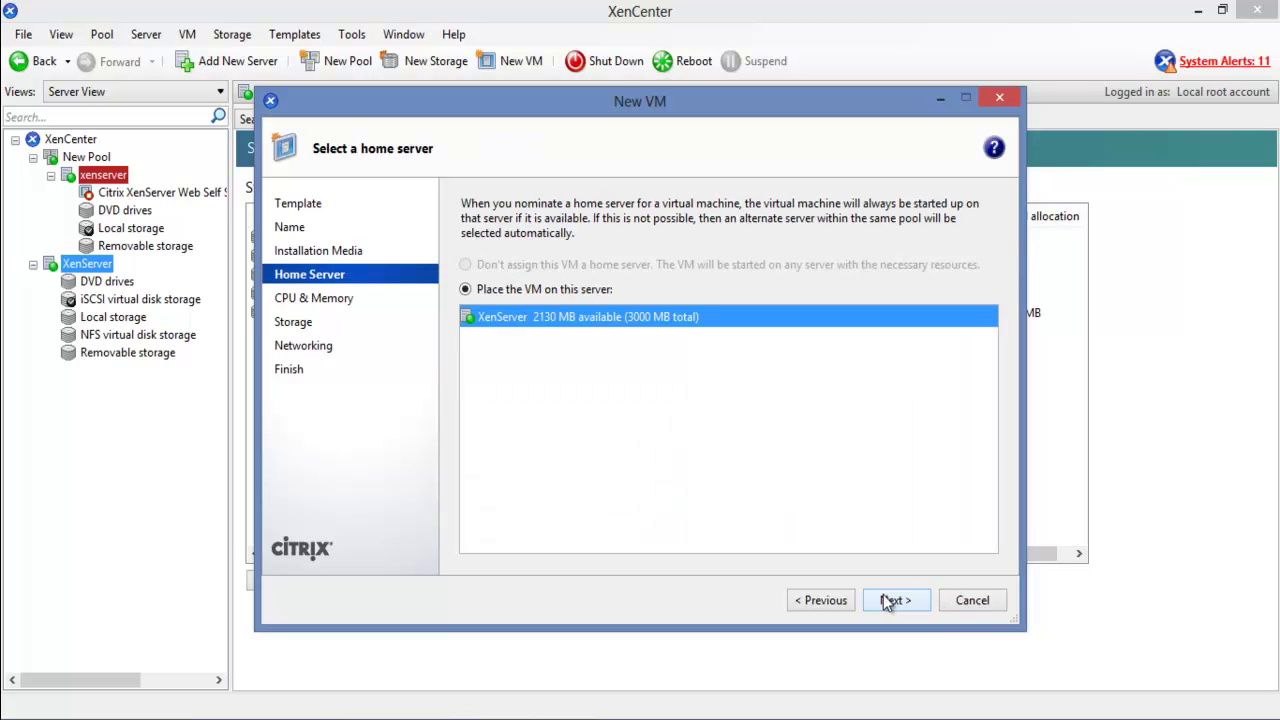
{"action": "left_click", "coordinate": [886, 600]}
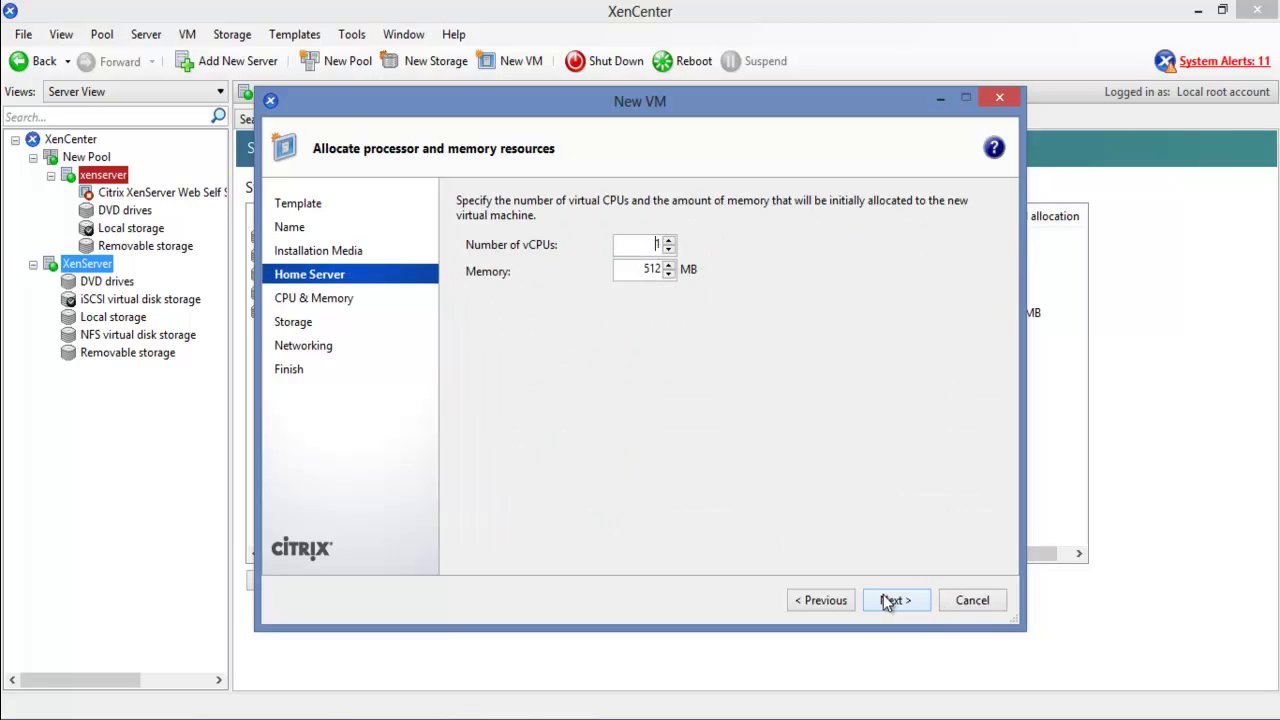
{"action": "left_click", "coordinate": [886, 600]}
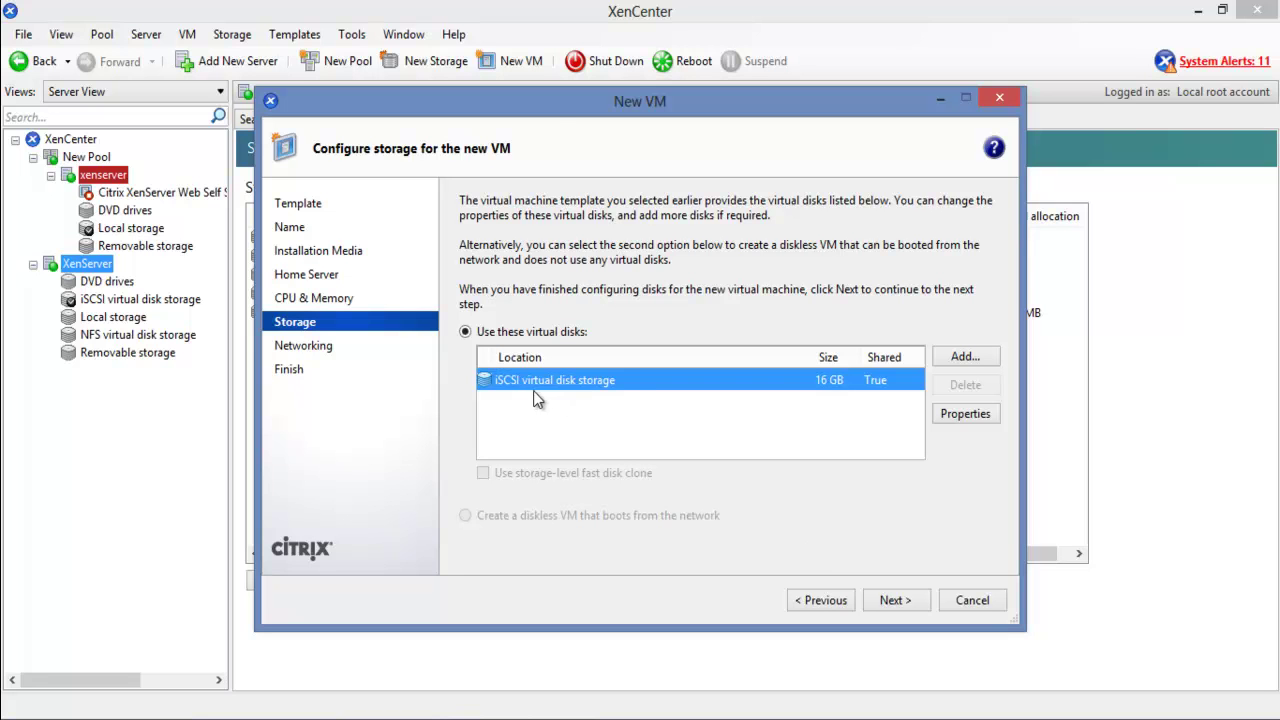
Check which storage locations can hold the new VM's 16 GB disk, then cancel the disk edit and the VM creation.
{"action": "left_click_drag", "start_coordinate": [547, 106], "coordinate": [724, 117]}
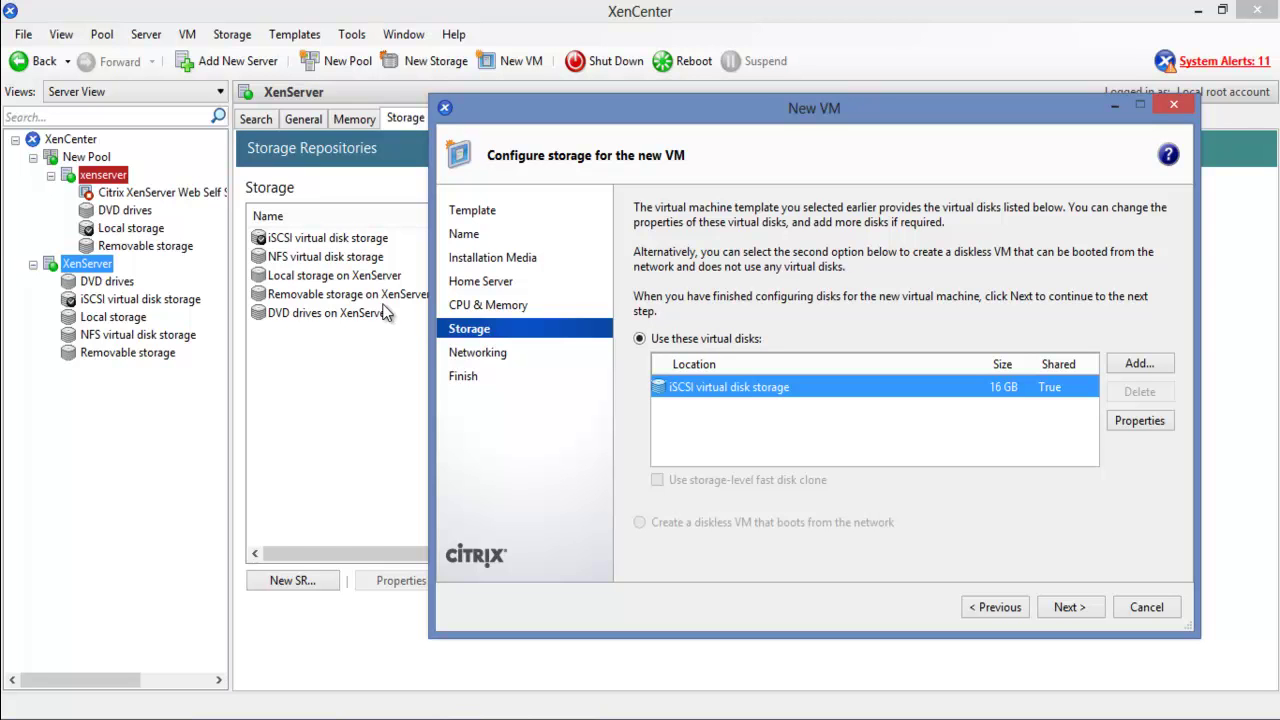
{"action": "left_click", "coordinate": [1131, 423]}
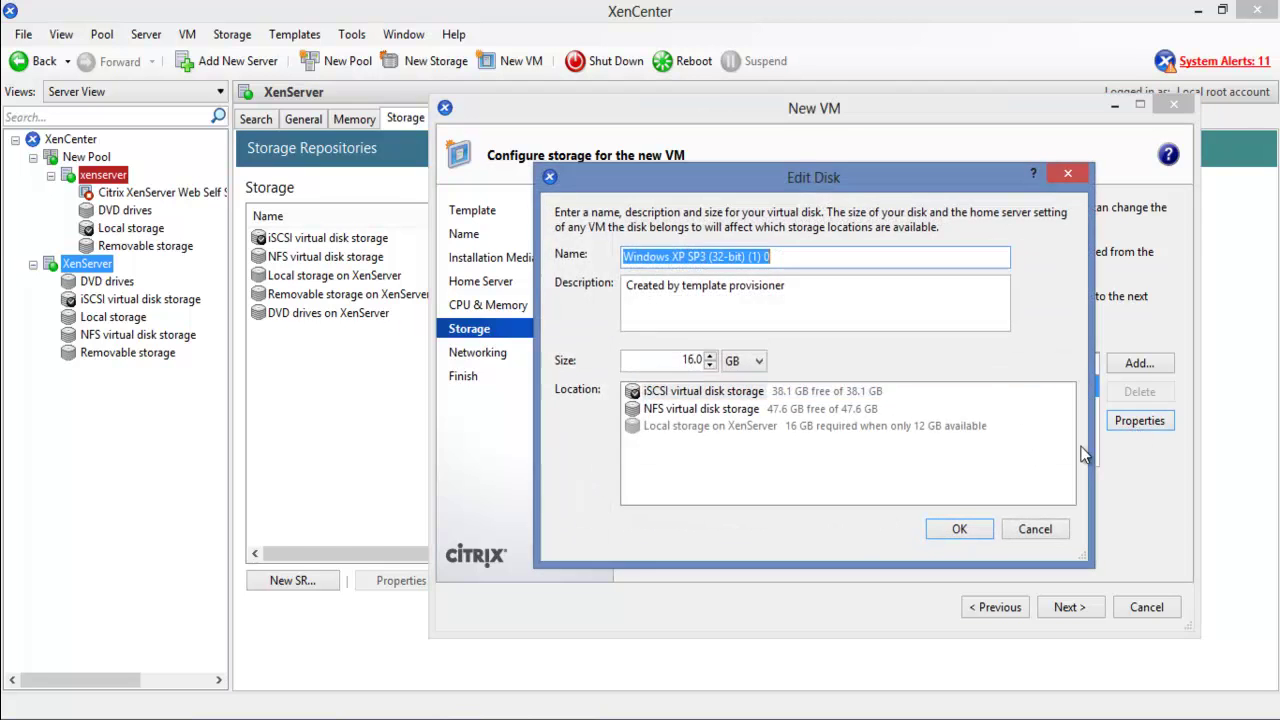
{"action": "left_click", "coordinate": [712, 409]}
{"action": "left_click", "coordinate": [719, 425]}
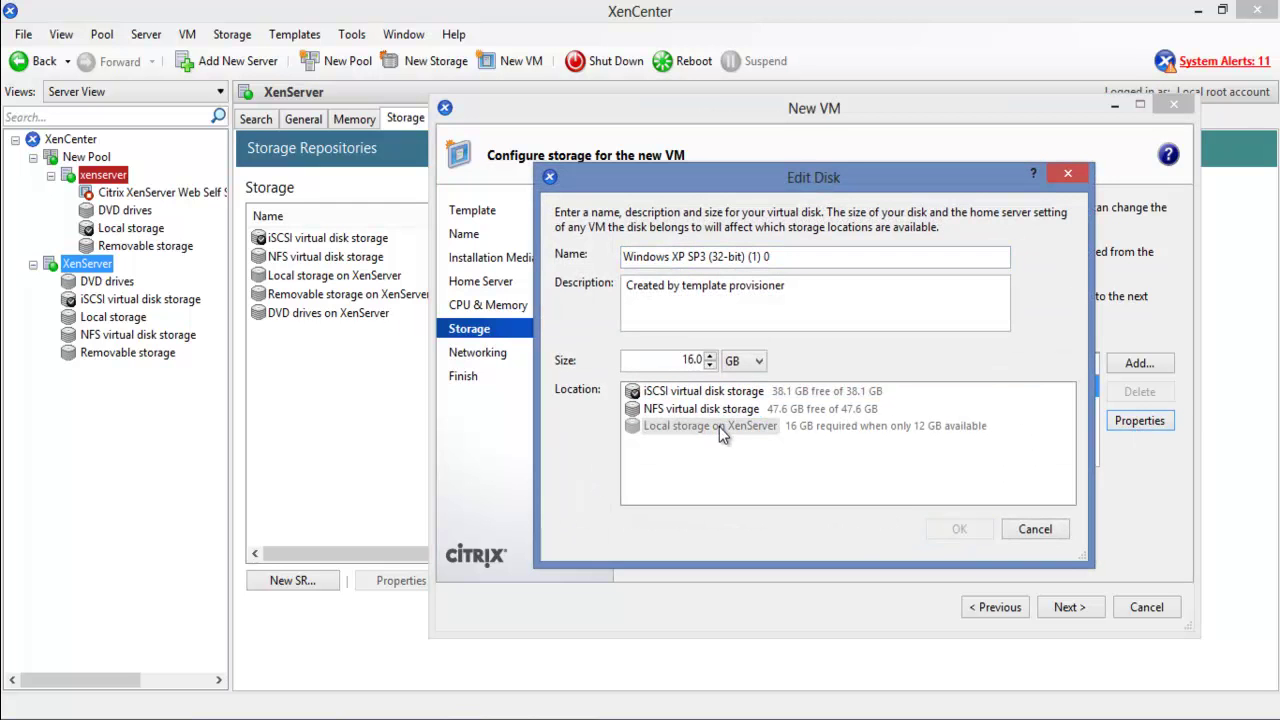
{"action": "left_click", "coordinate": [1040, 532]}
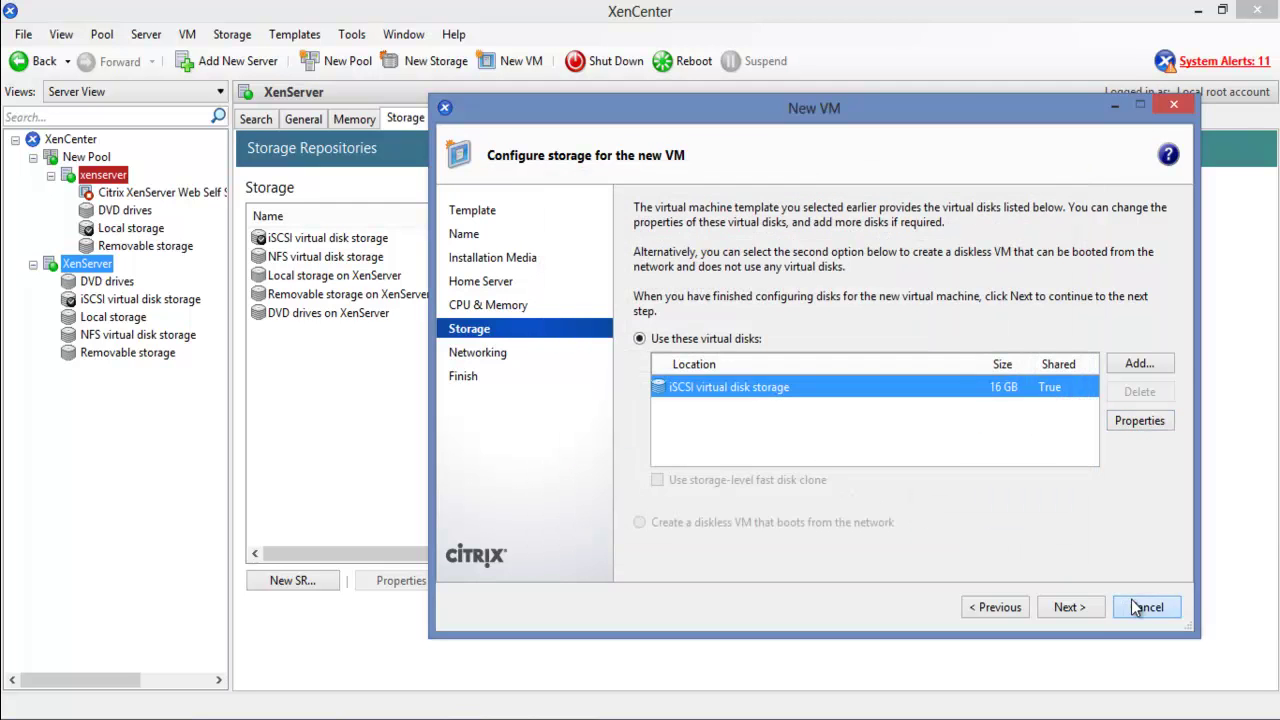
{"action": "left_click", "coordinate": [1130, 606]}
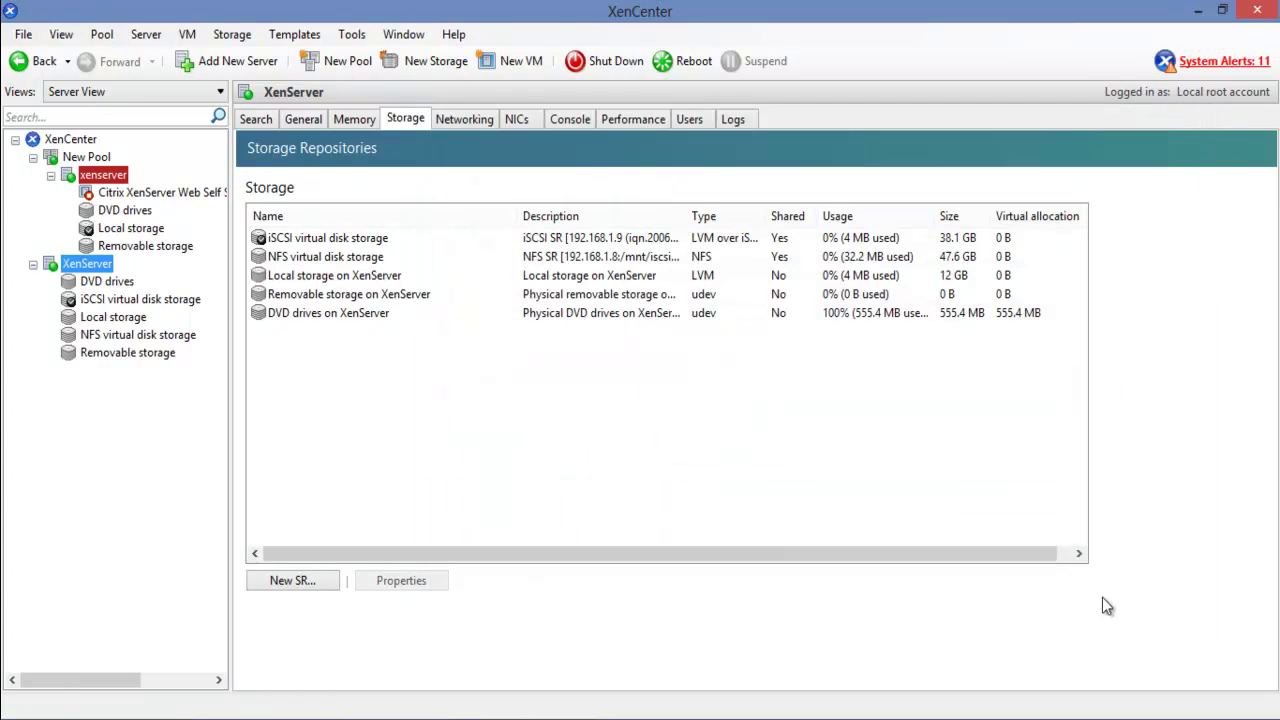
View the general properties and available actions of the iSCSI virtual disk storage repository under XenServer.
{"action": "right_click", "coordinate": [95, 308]}
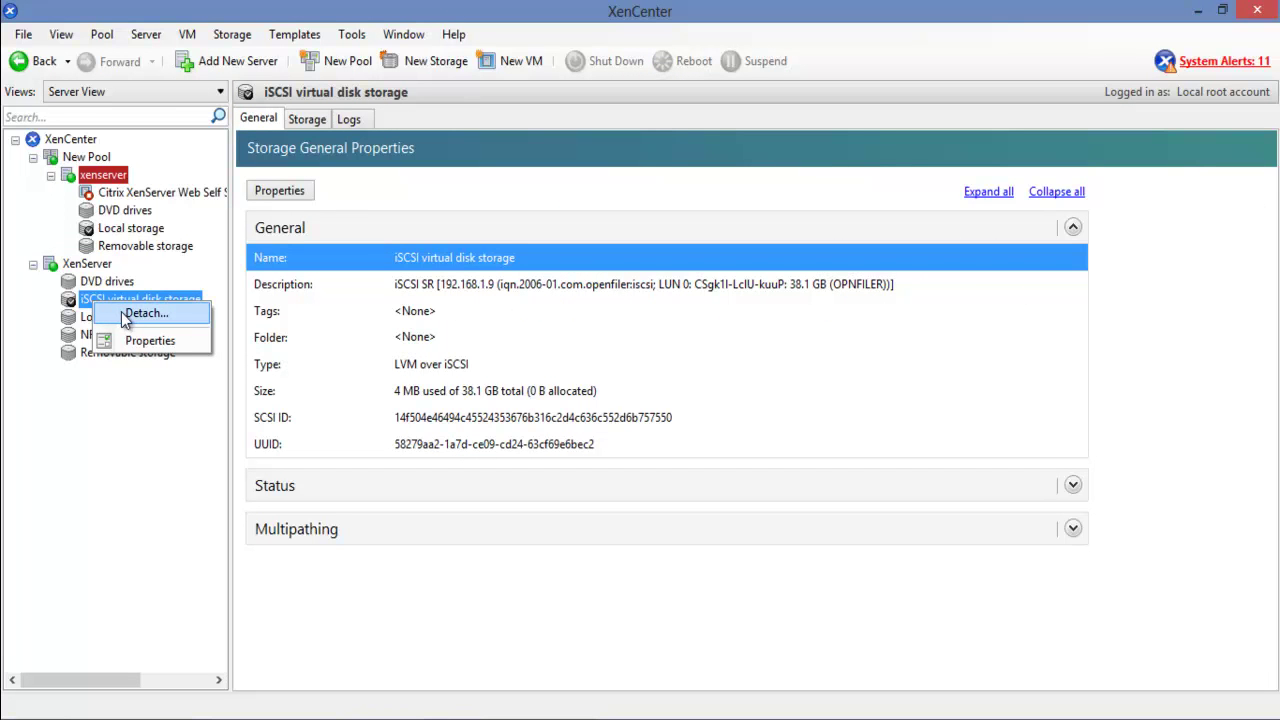
{"action": "left_click", "coordinate": [138, 406]}
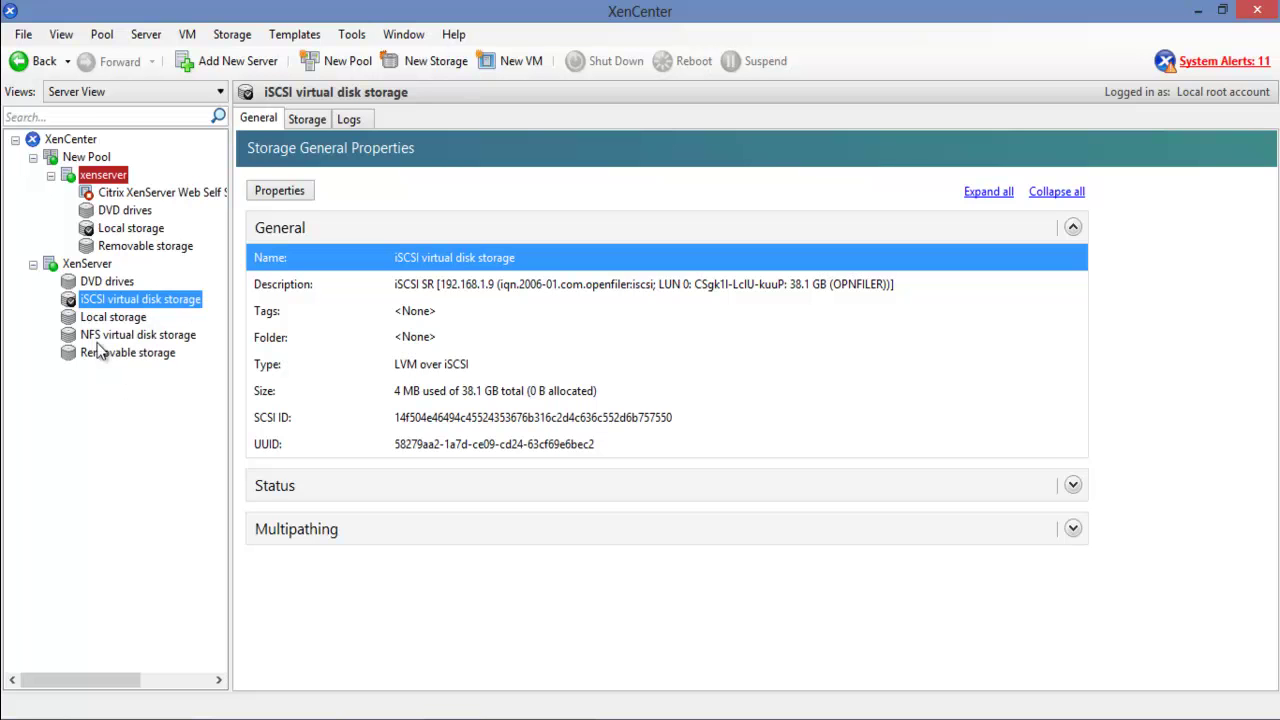
Check the actions offered for the local and NFS storage, and detach the iSCSI virtual disk storage repository from XenServer.
{"action": "right_click", "coordinate": [84, 319]}
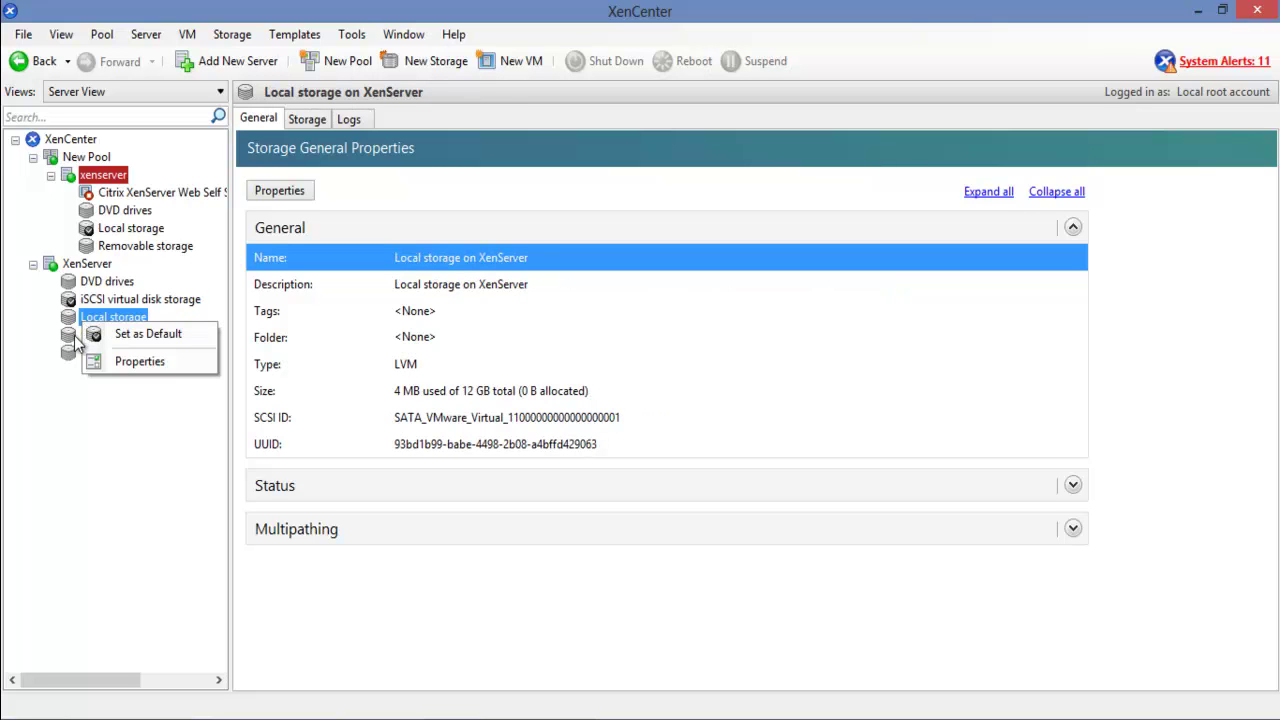
{"action": "right_click", "coordinate": [76, 337]}
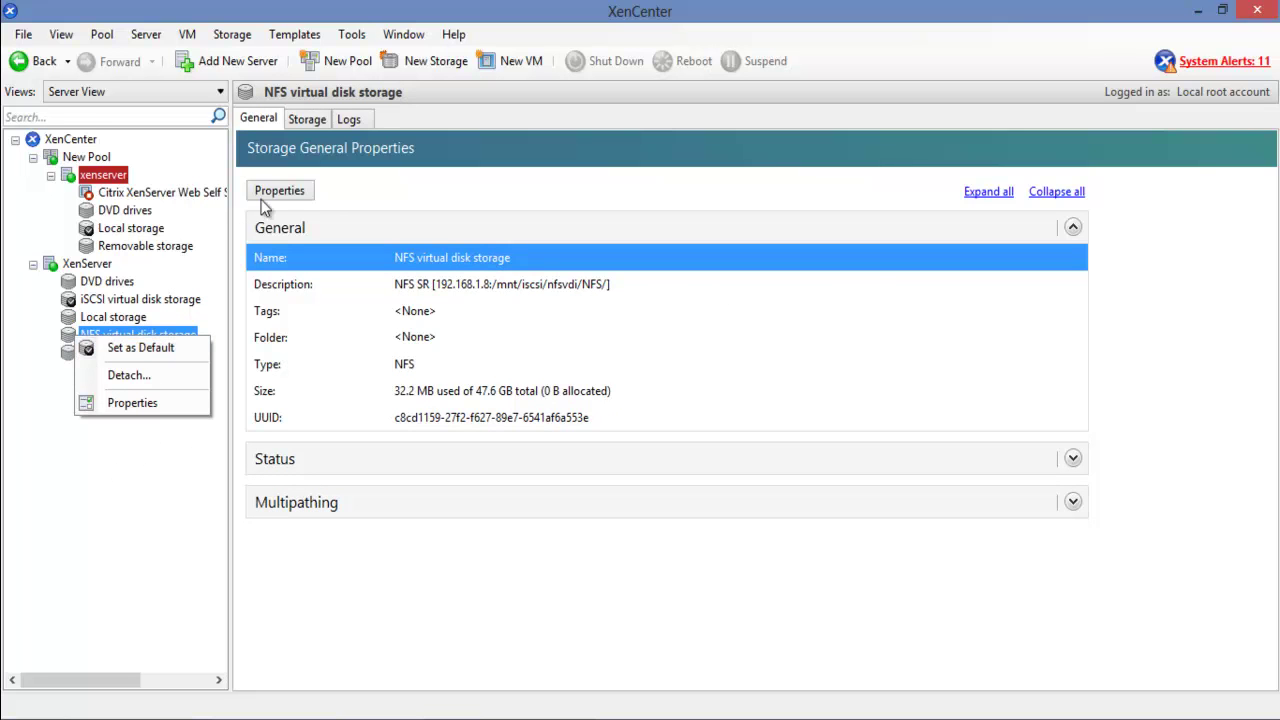
{"action": "left_click", "coordinate": [88, 265]}
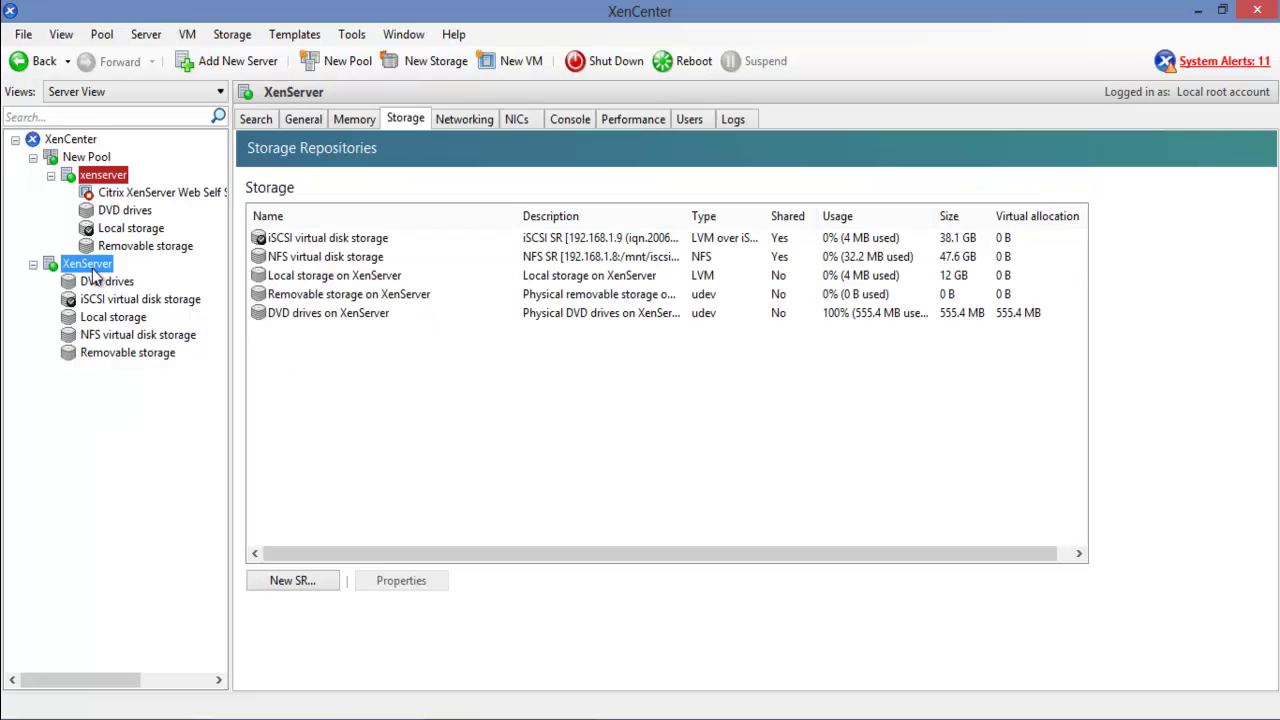
{"action": "right_click", "coordinate": [346, 243]}
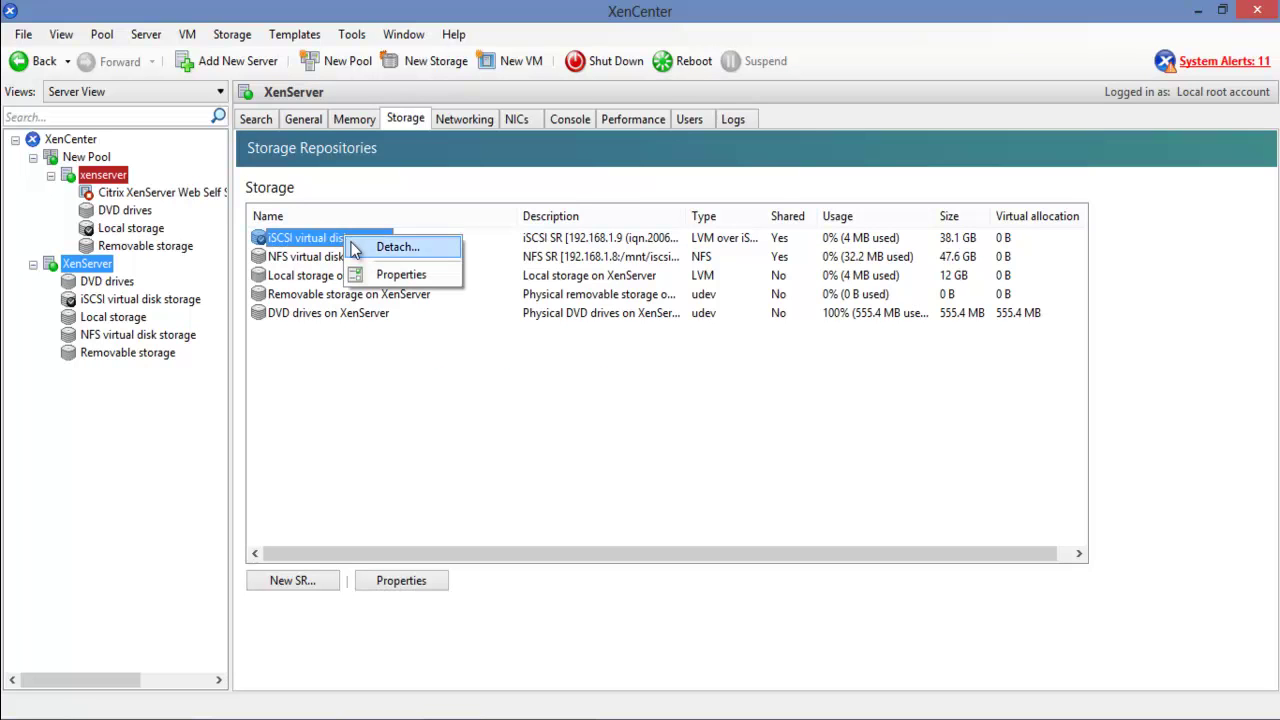
{"action": "left_click", "coordinate": [385, 248]}
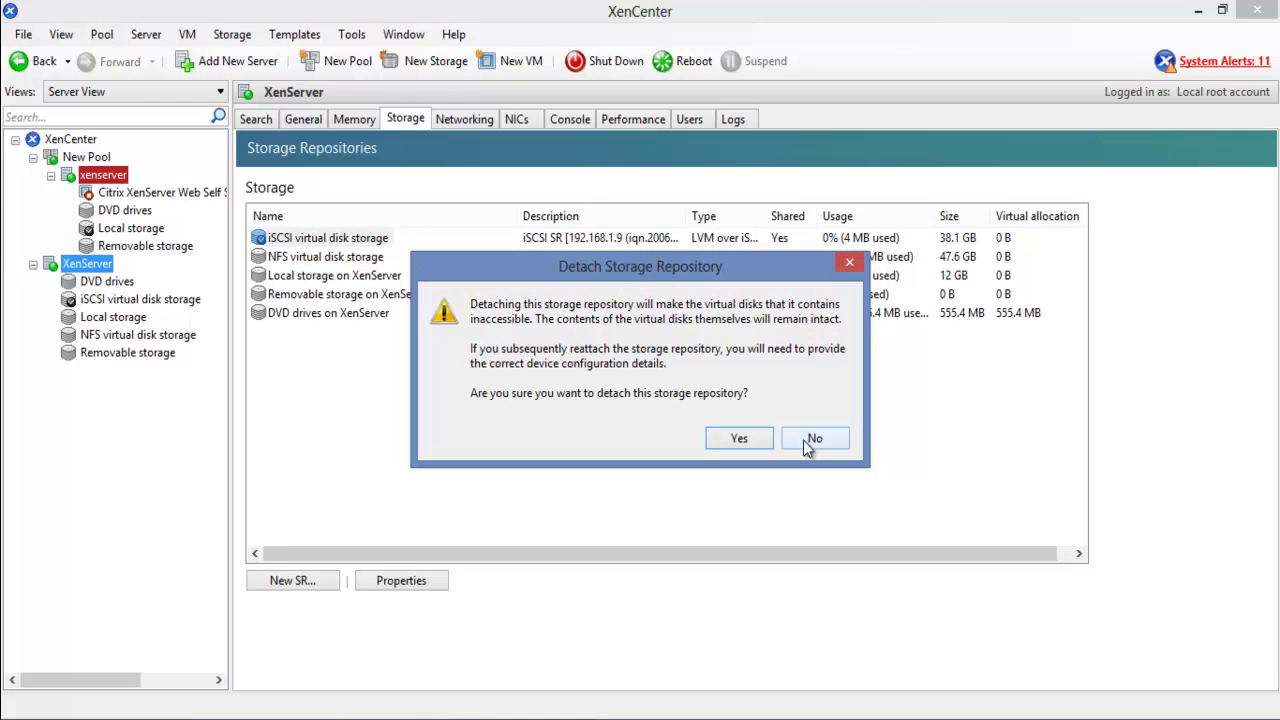
{"action": "left_click", "coordinate": [738, 440]}
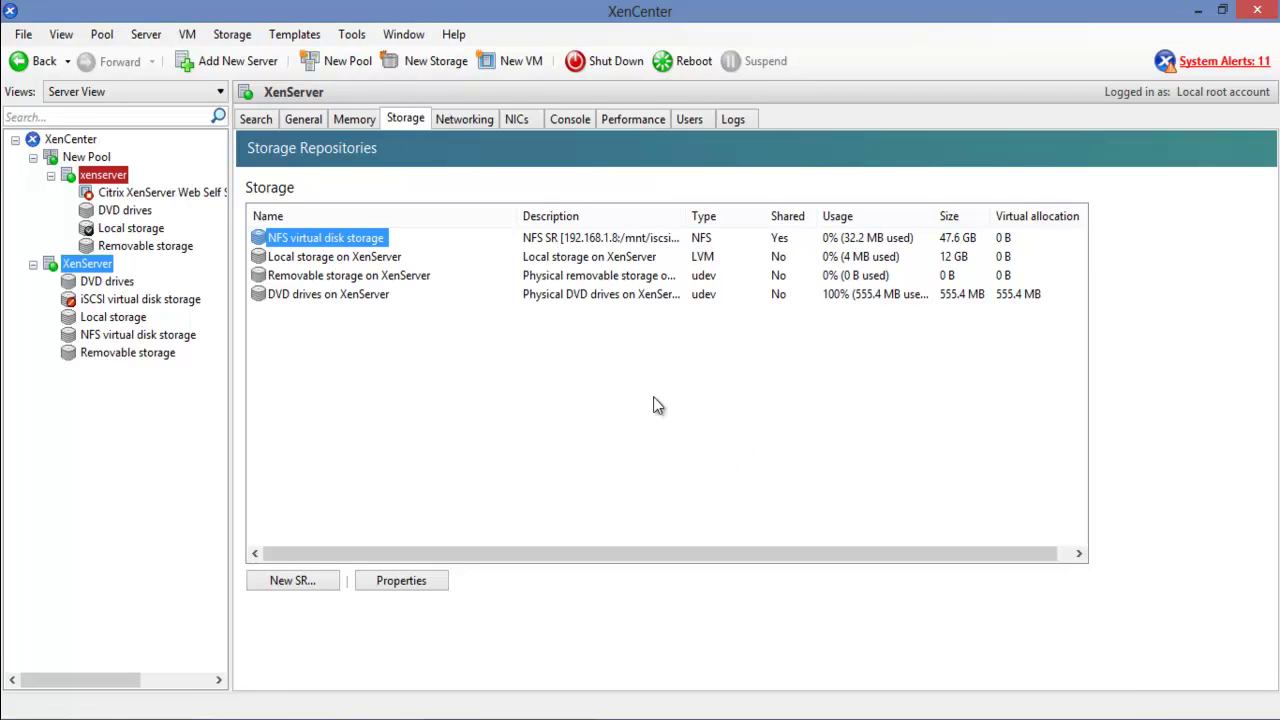
Detach the NFS virtual disk storage repository from XenServer and confirm the detachment.
{"action": "right_click", "coordinate": [319, 247]}
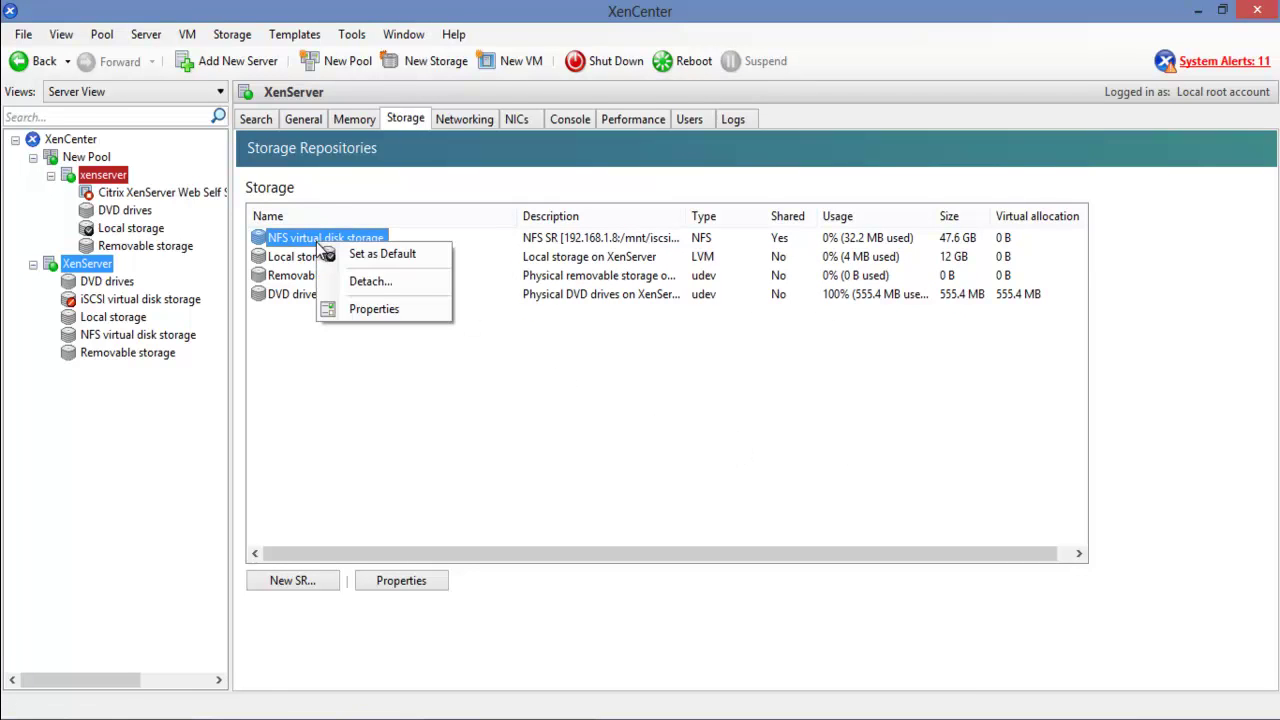
{"action": "left_click", "coordinate": [407, 281]}
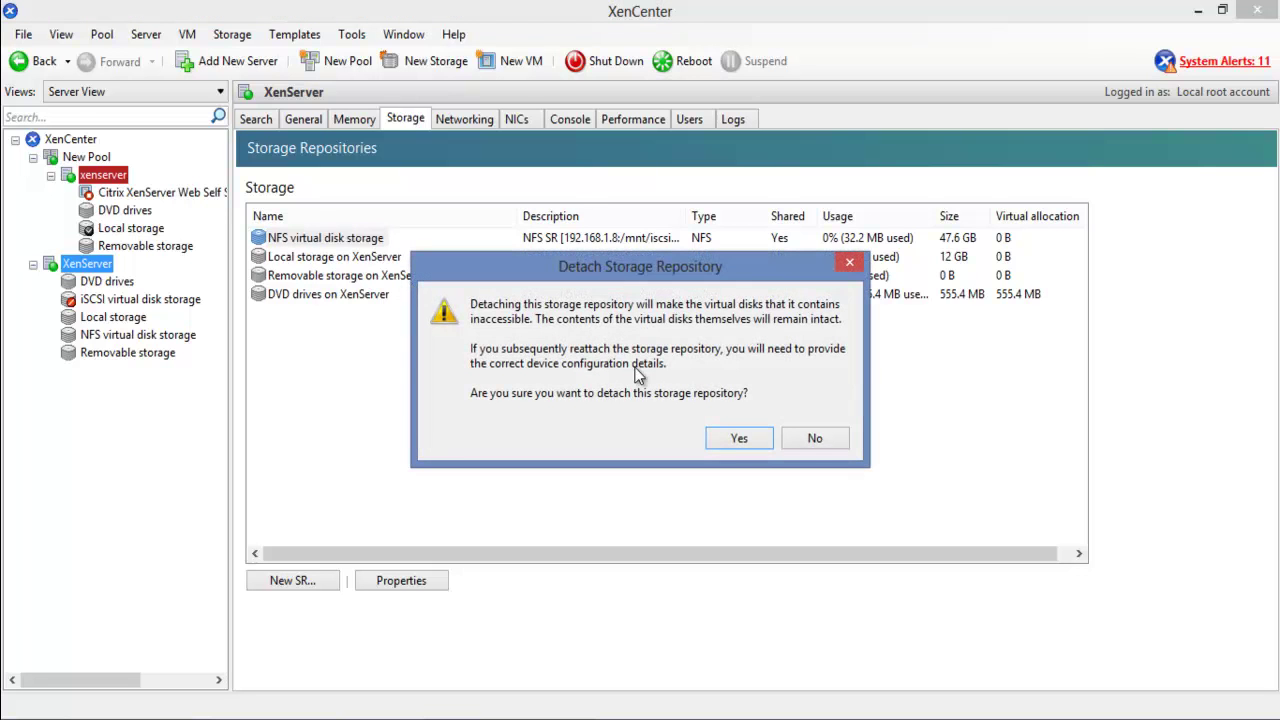
{"action": "left_click", "coordinate": [735, 444]}
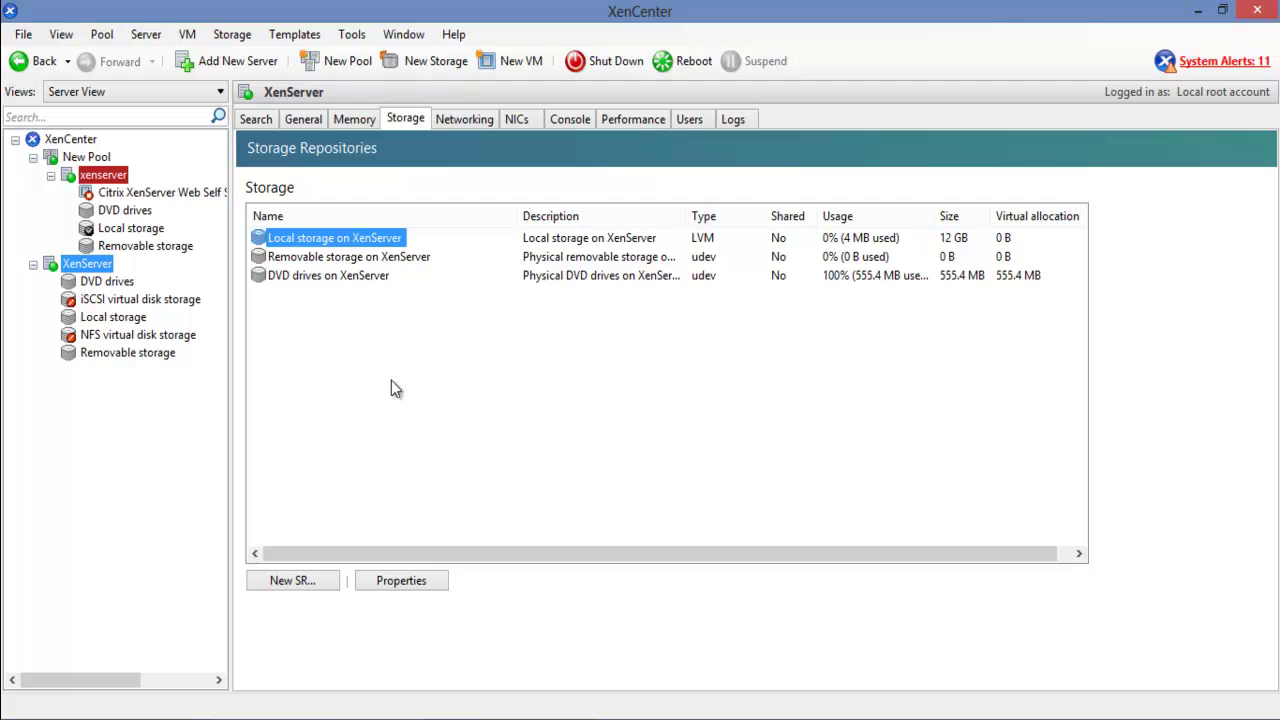
Compare the actions available for the detached iSCSI and NFS repositories with those of the DVD drives under XenServer.
{"action": "right_click", "coordinate": [146, 304]}
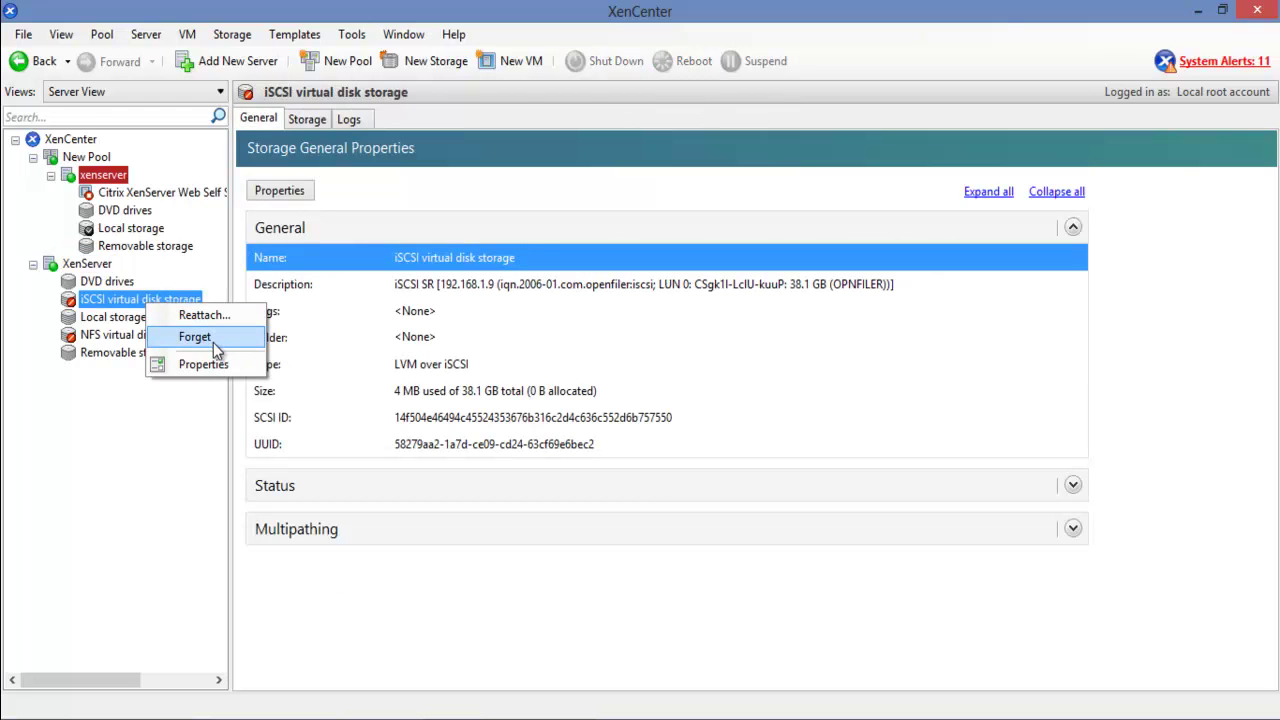
{"action": "left_click", "coordinate": [115, 336]}
{"action": "right_click", "coordinate": [115, 337]}
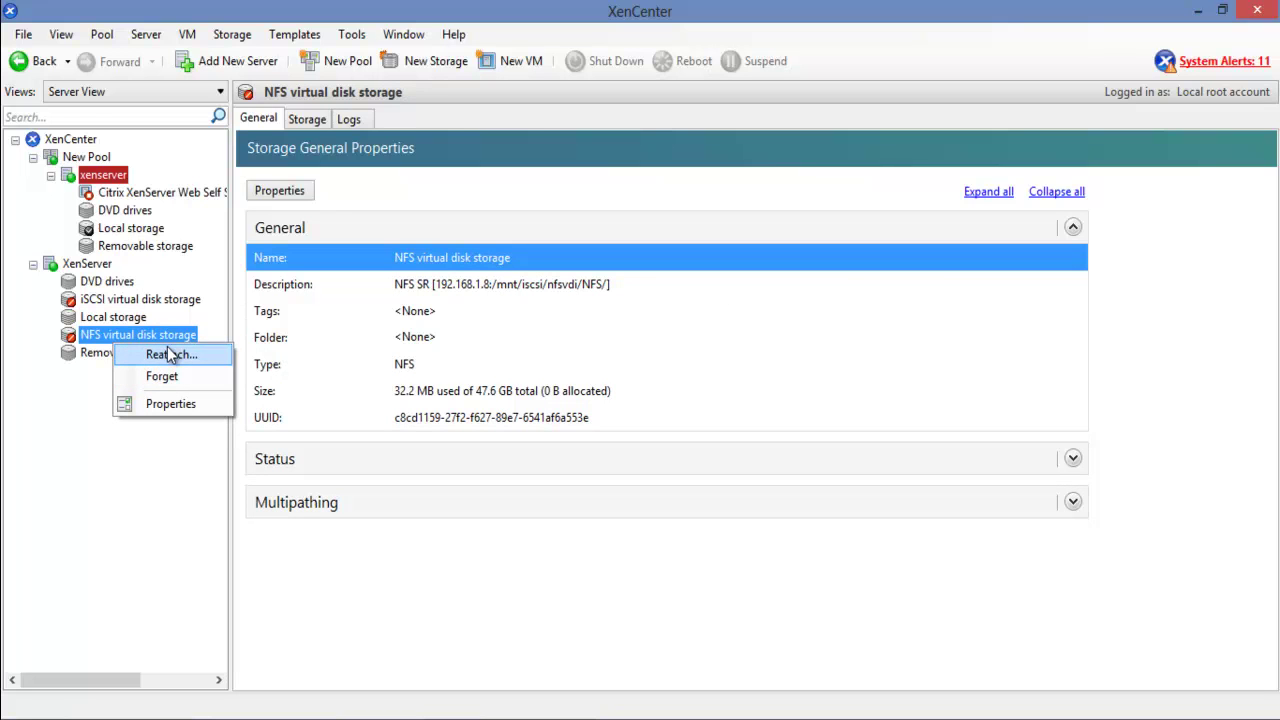
{"action": "left_click", "coordinate": [120, 282]}
{"action": "right_click", "coordinate": [127, 285]}
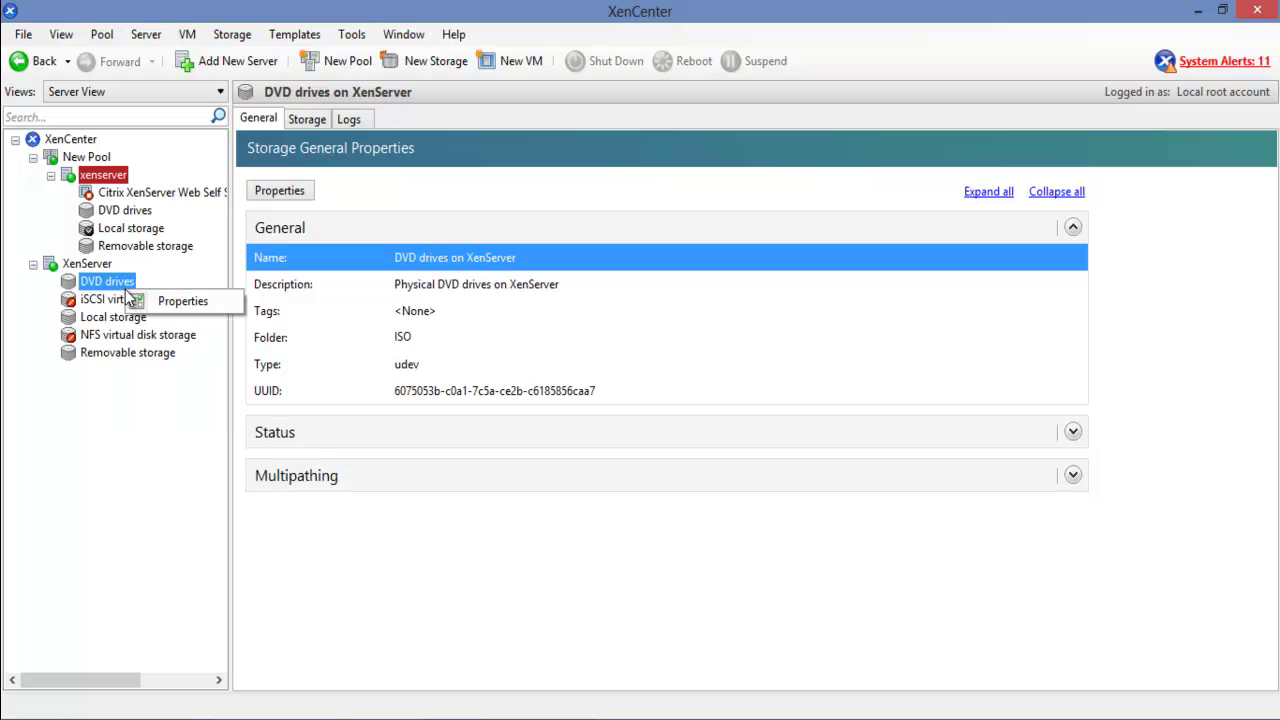
{"action": "left_click", "coordinate": [100, 300]}
{"action": "right_click", "coordinate": [100, 300]}
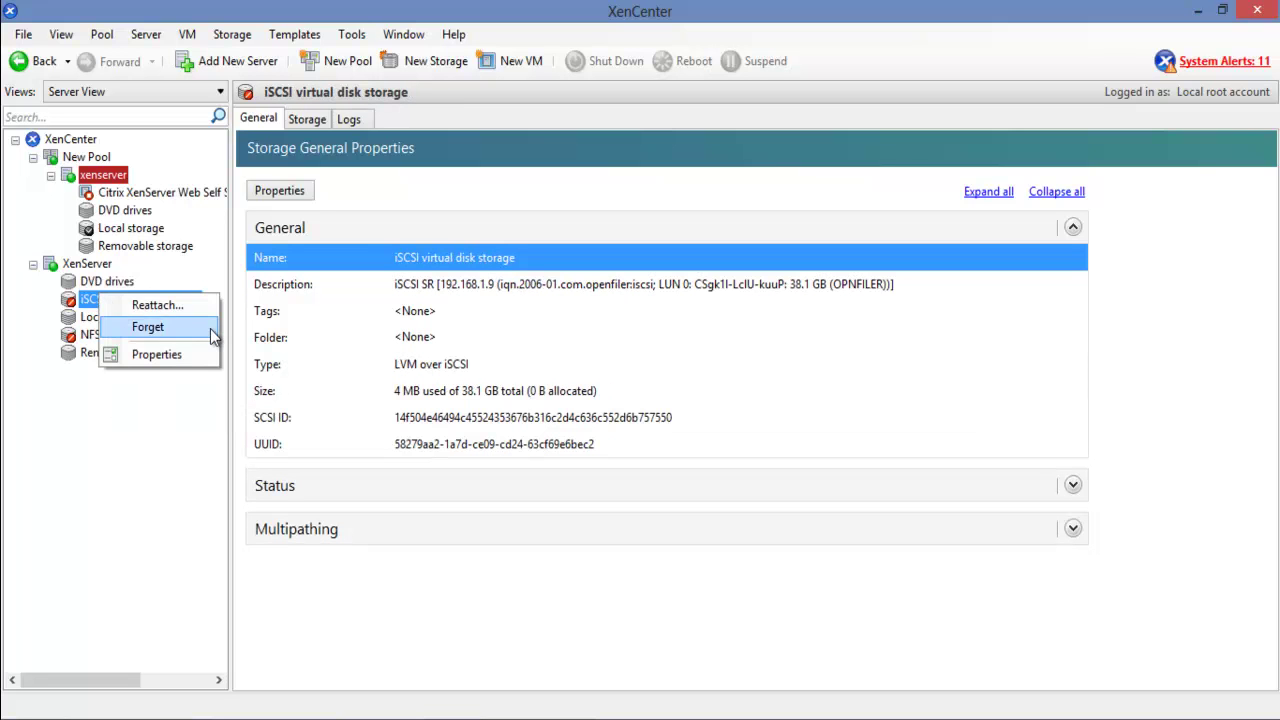
{"action": "left_click", "coordinate": [163, 466]}
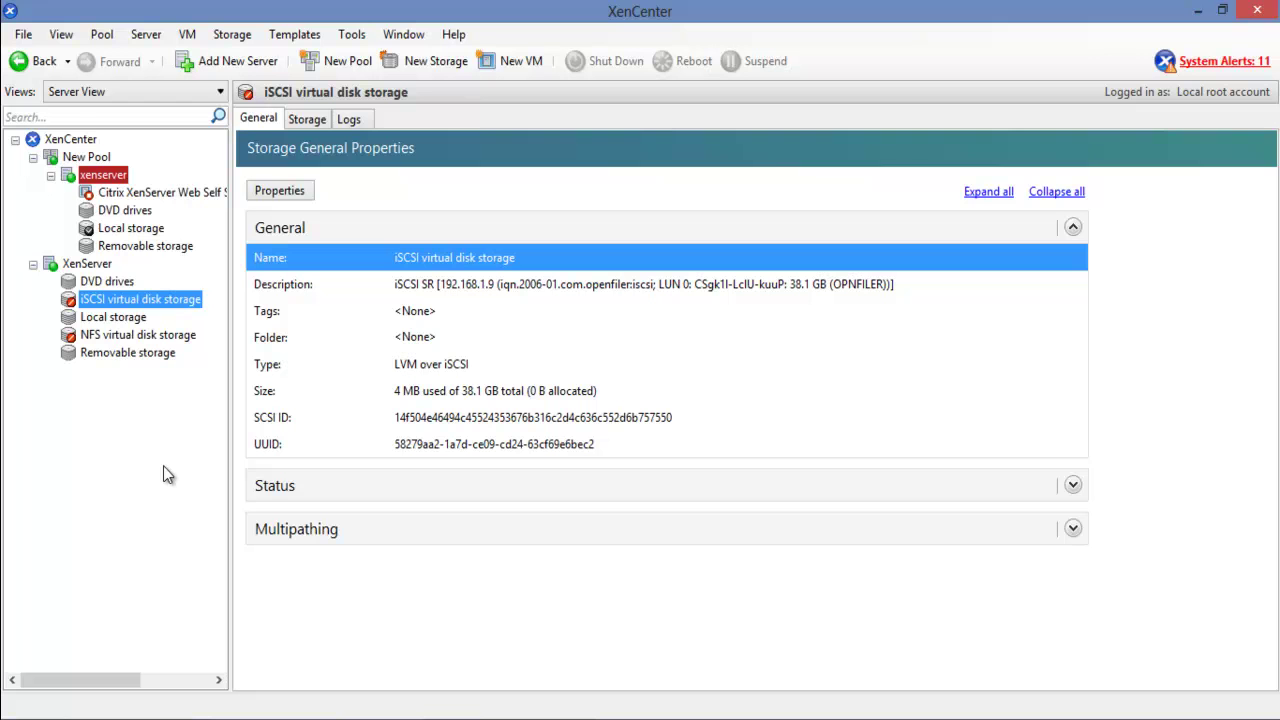
Start reattaching the iSCSI repository with target host 192.168.1.9, and discover target IQN iqn.2006-01.com.openfiler:iscsi and its LUN 0.
{"action": "right_click", "coordinate": [102, 298]}
{"action": "left_click", "coordinate": [155, 308]}
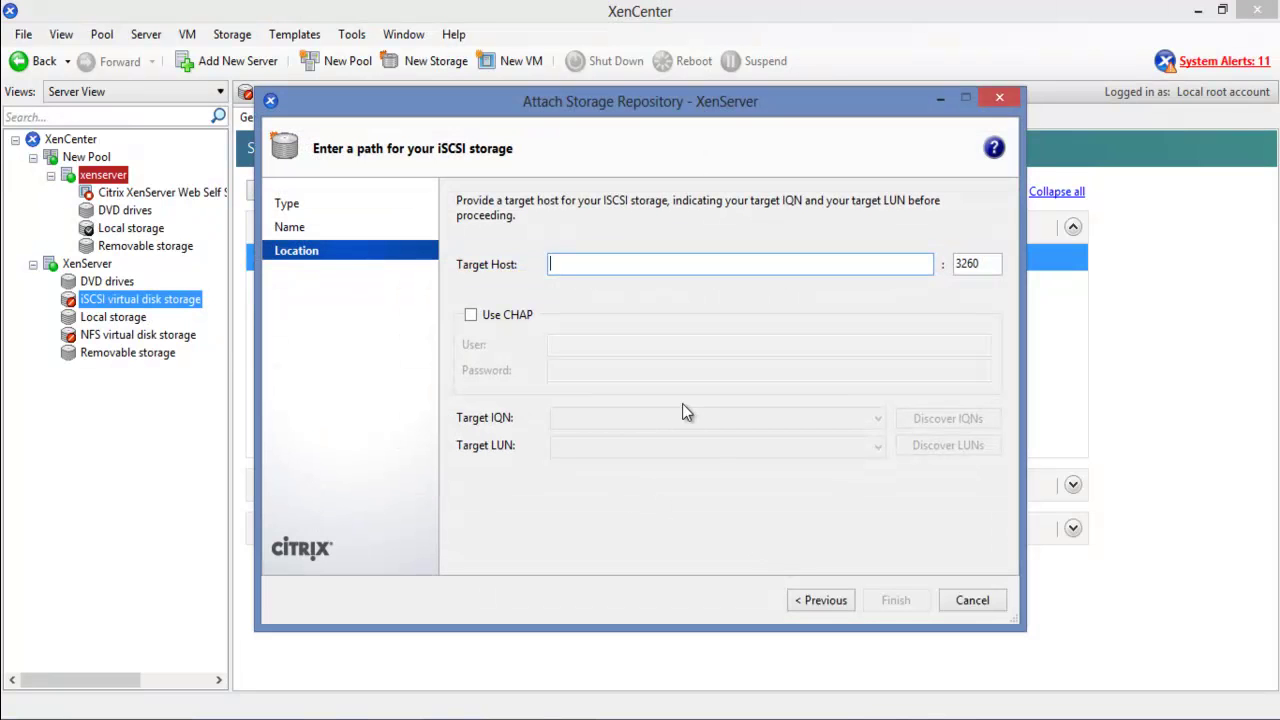
{"action": "type", "text": "192.16"}
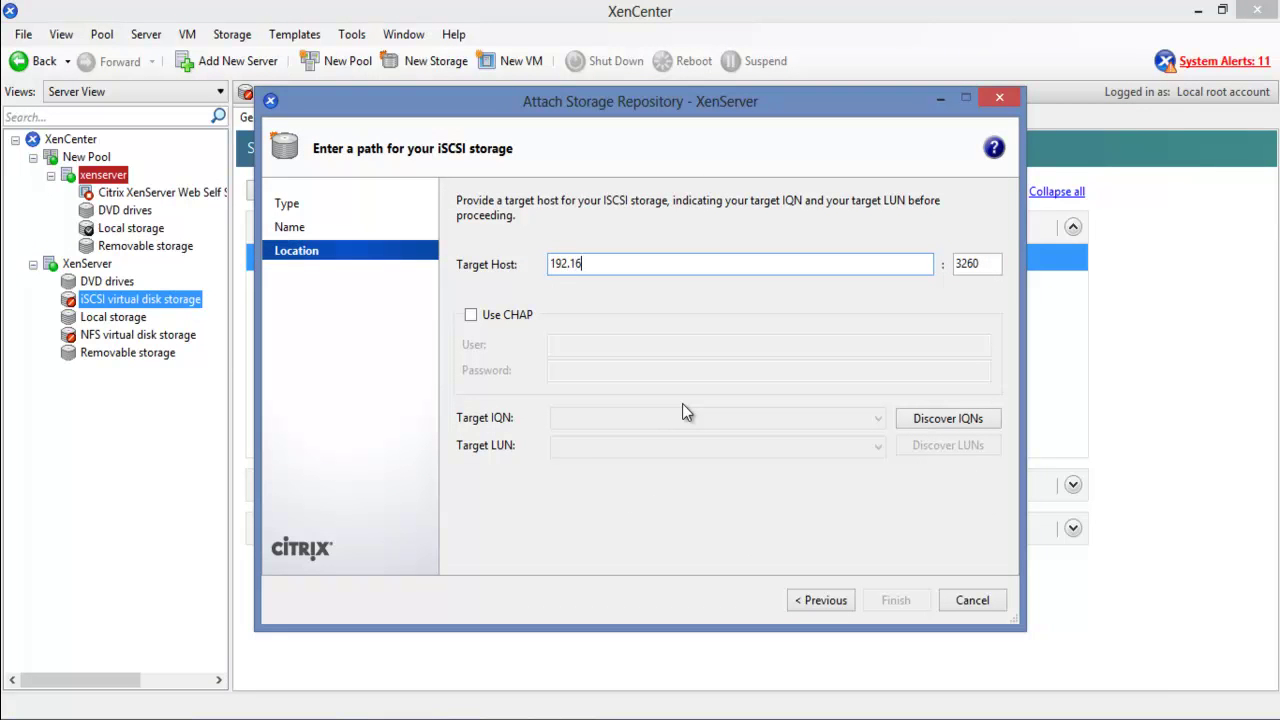
{"action": "type", "text": "8.1.9"}
{"action": "left_click", "coordinate": [978, 421]}
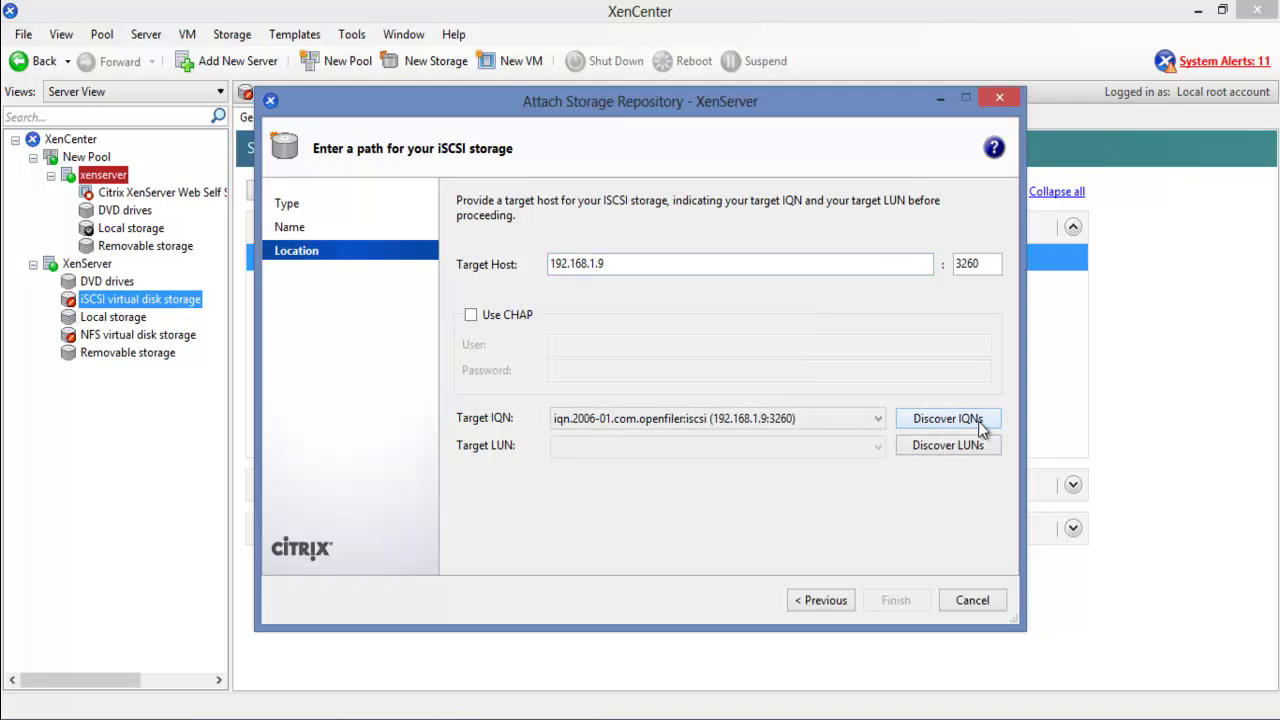
{"action": "left_click", "coordinate": [933, 448]}
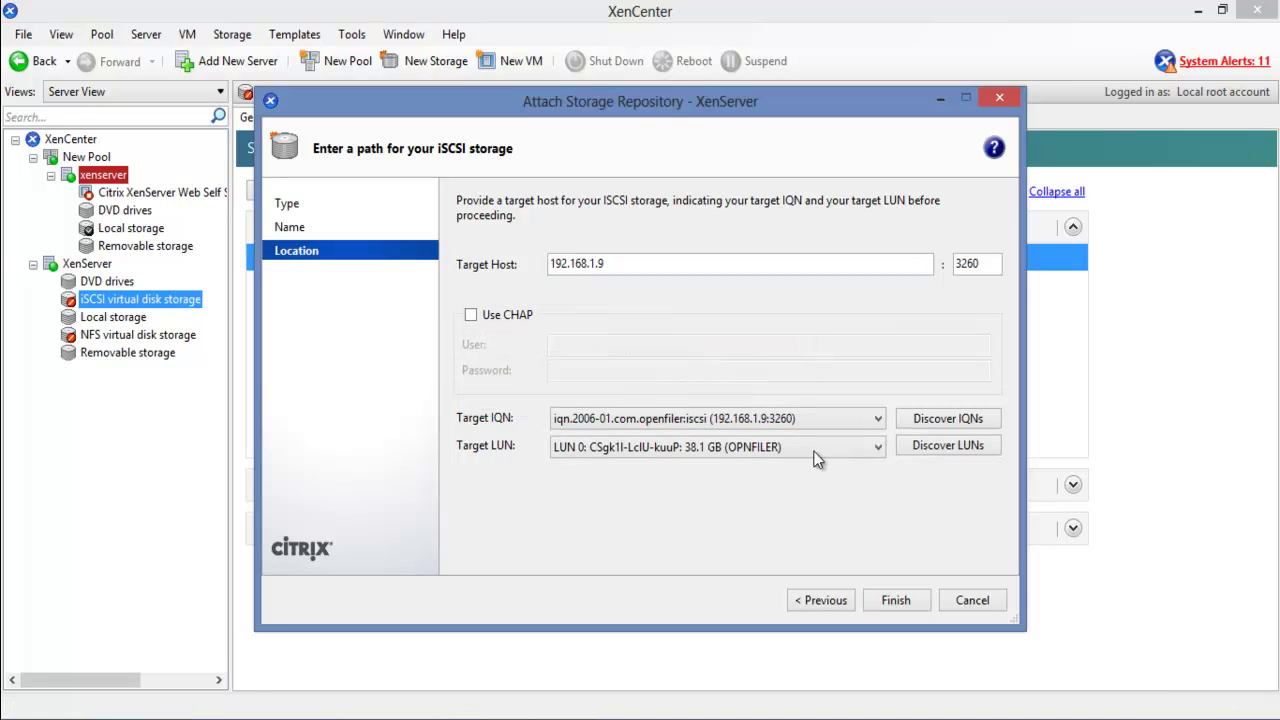
Finish reattaching the iSCSI virtual disk storage repository to XenServer, accepting the data-loss warning.
{"action": "left_click", "coordinate": [890, 606]}
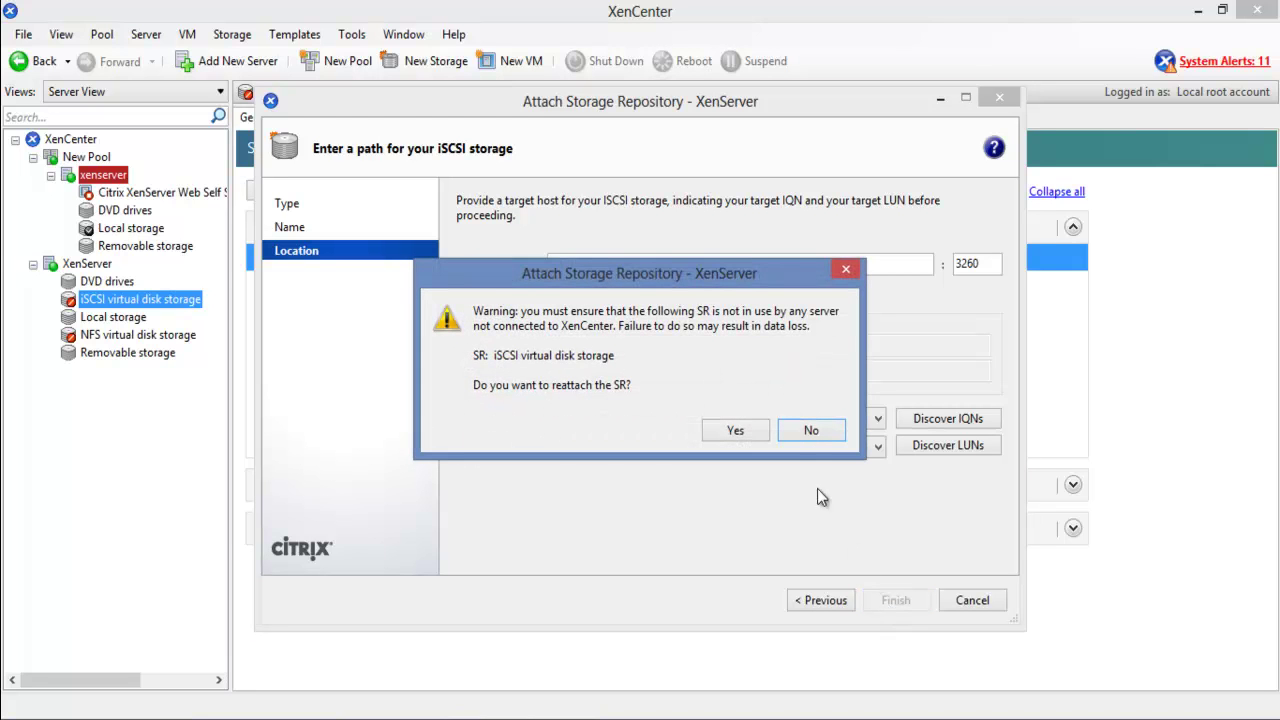
{"action": "left_click", "coordinate": [813, 432]}
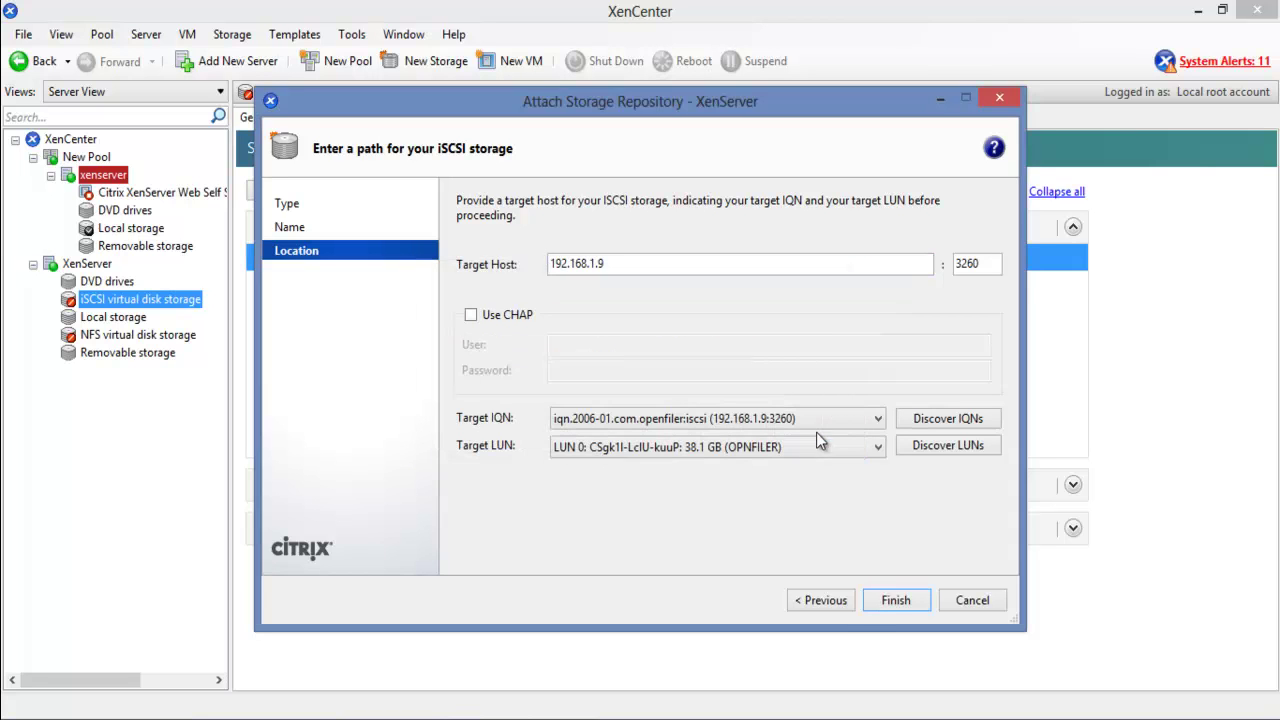
{"action": "left_click", "coordinate": [885, 605]}
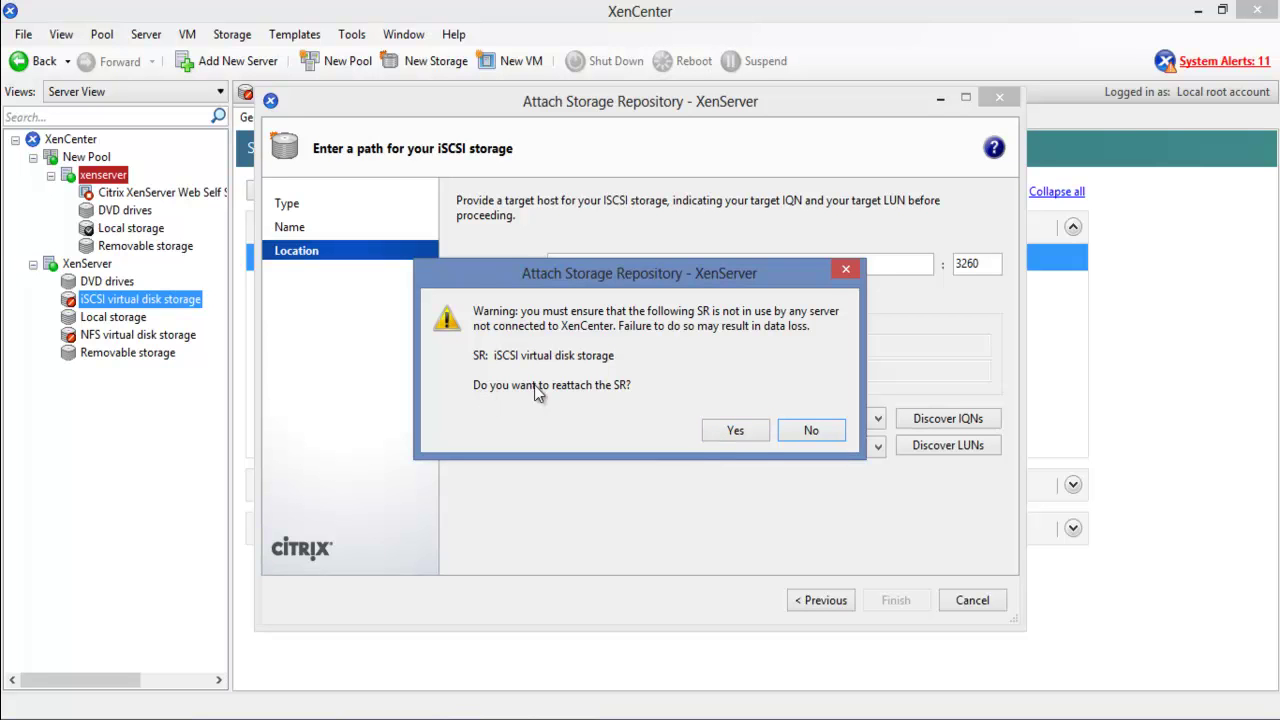
{"action": "left_click", "coordinate": [736, 429]}
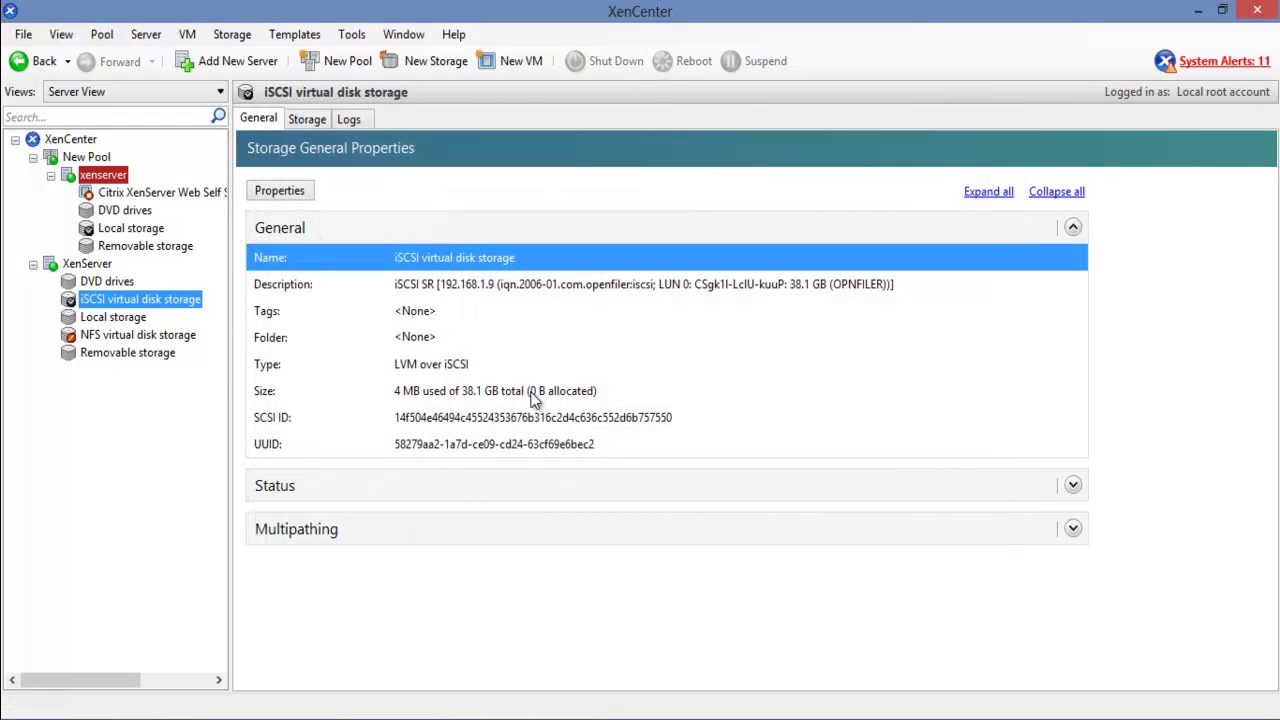
Forget the detached NFS virtual disk storage repository and confirm its permanent removal.
{"action": "left_click", "coordinate": [118, 338]}
{"action": "right_click", "coordinate": [118, 340]}
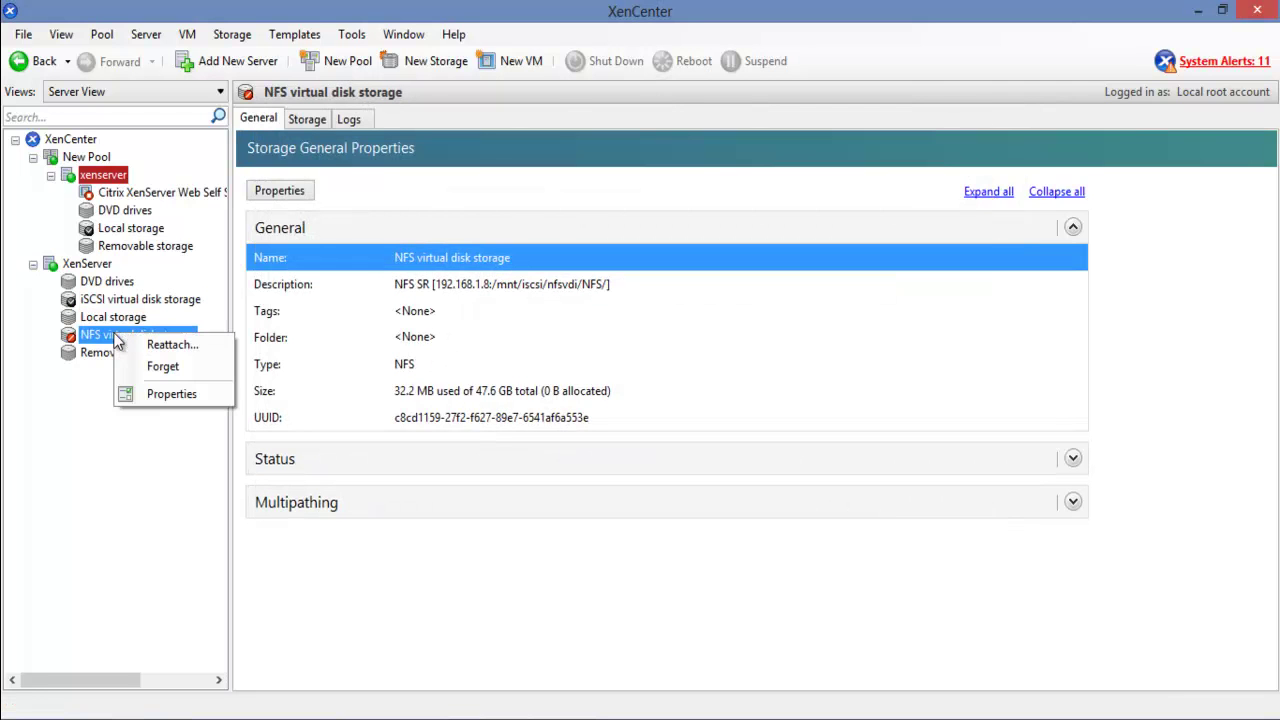
{"action": "left_click", "coordinate": [167, 366]}
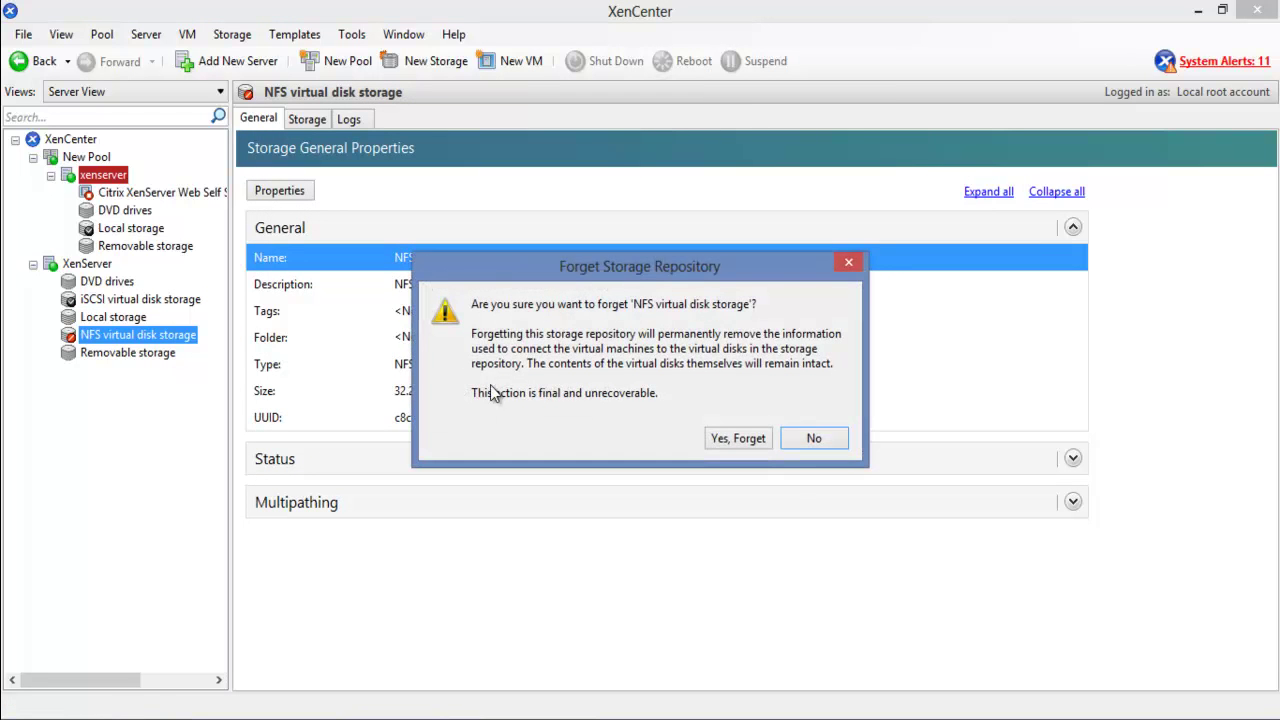
{"action": "left_click", "coordinate": [720, 440]}
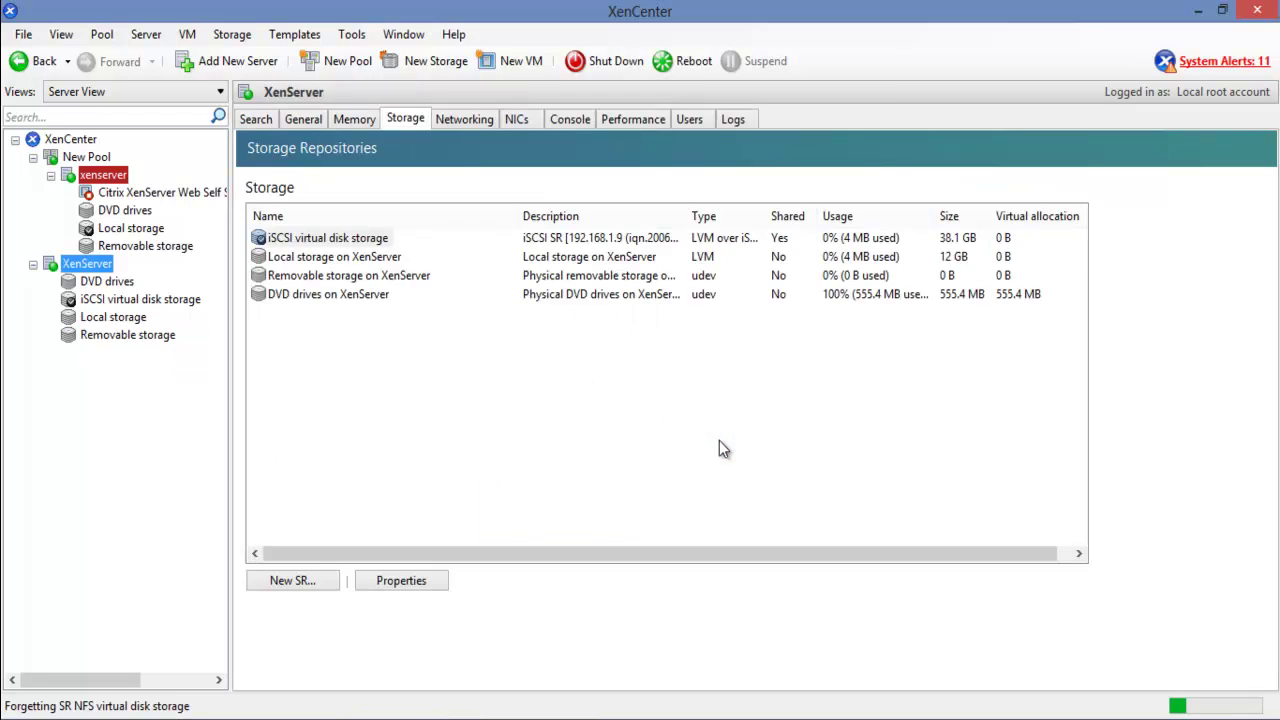
Start a new NFS VHD storage repository on XenServer with the default name, and begin the share name with 192.168.1.8:.
{"action": "left_click", "coordinate": [300, 581]}
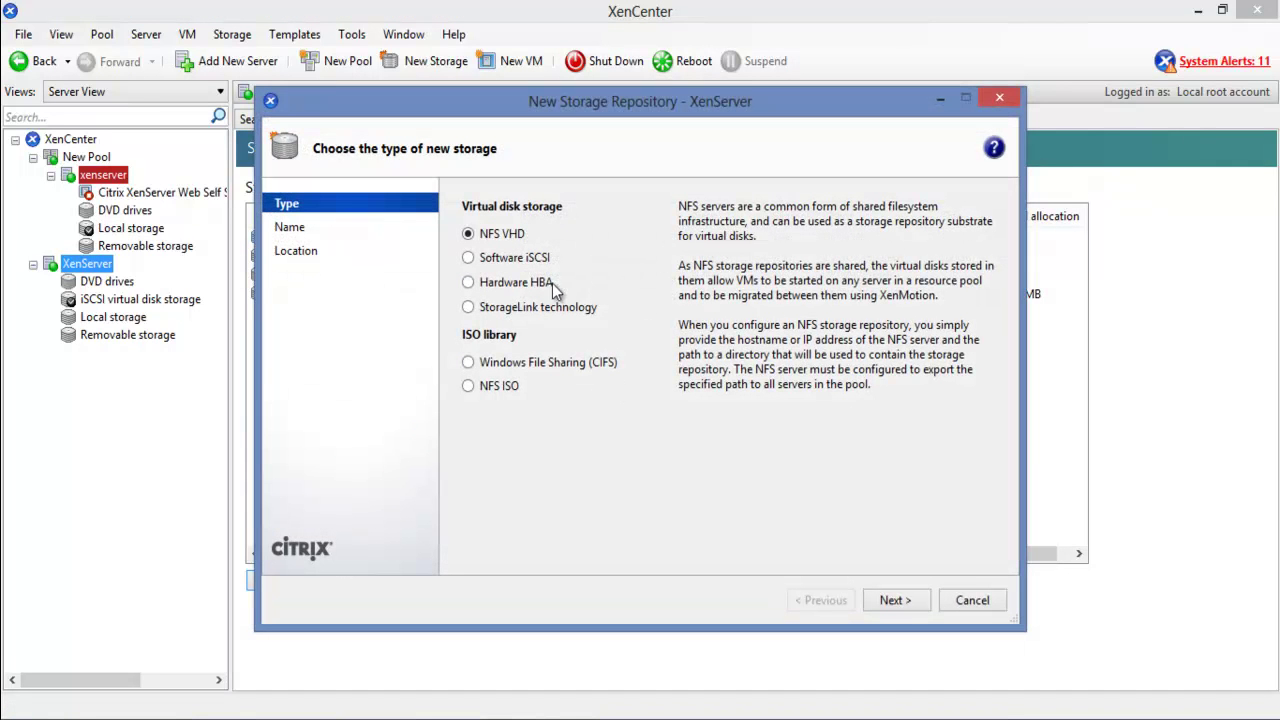
{"action": "left_click", "coordinate": [893, 600]}
{"action": "left_click", "coordinate": [893, 600]}
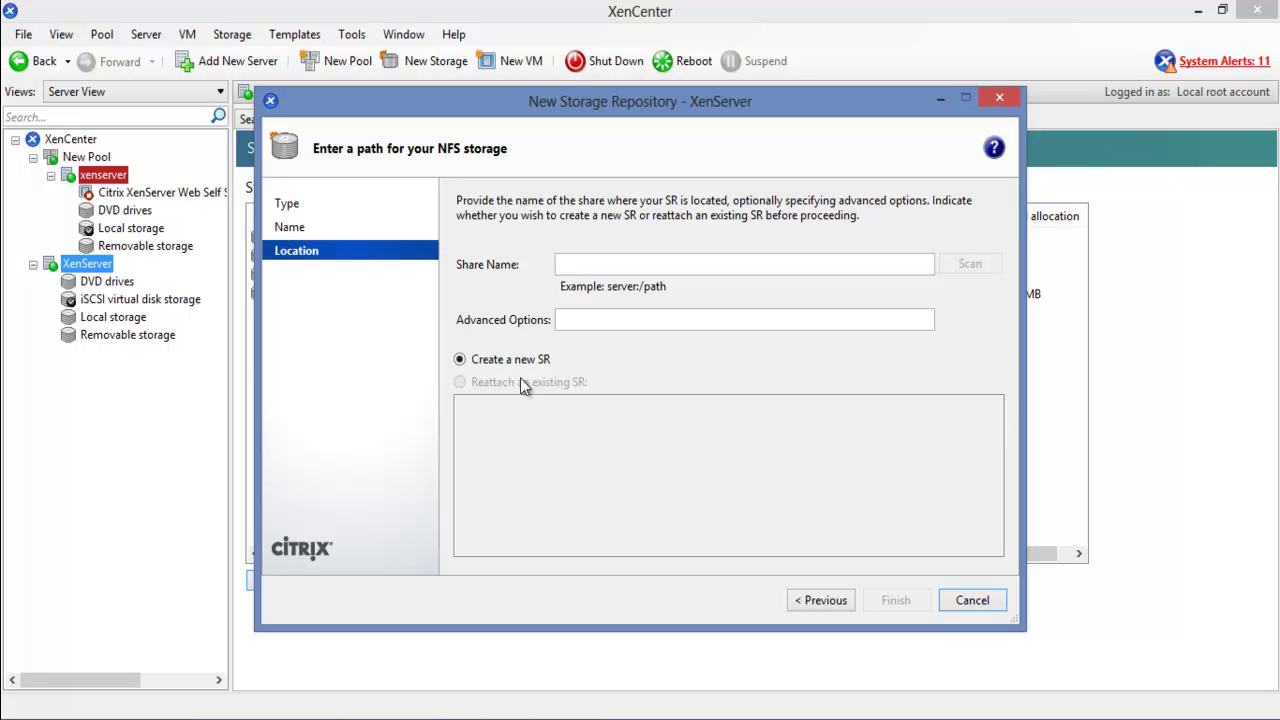
{"action": "left_click", "coordinate": [569, 265]}
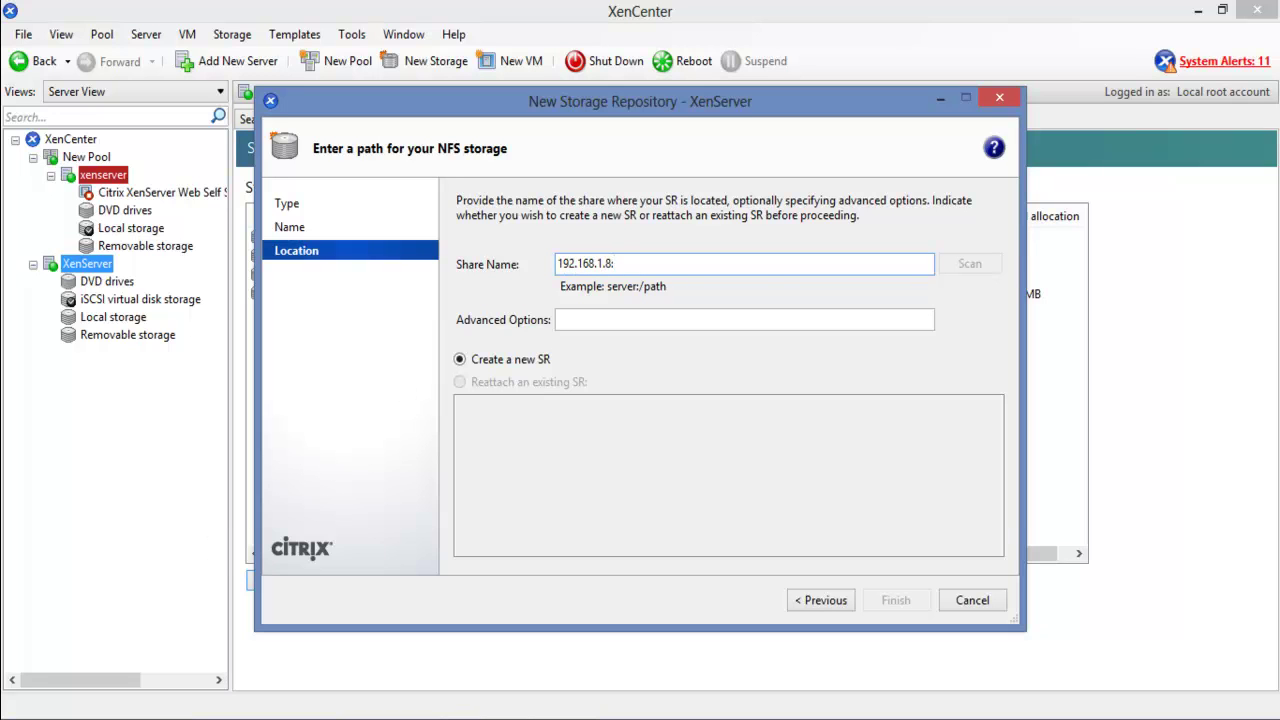
Switch to the Openfiler page at 192.168.1.8 in the browser and copy the NFS share path /mnt/iscsi/nfsvdi/NFS/ from the shares list.
{"action": "left_click", "coordinate": [283, 651]}
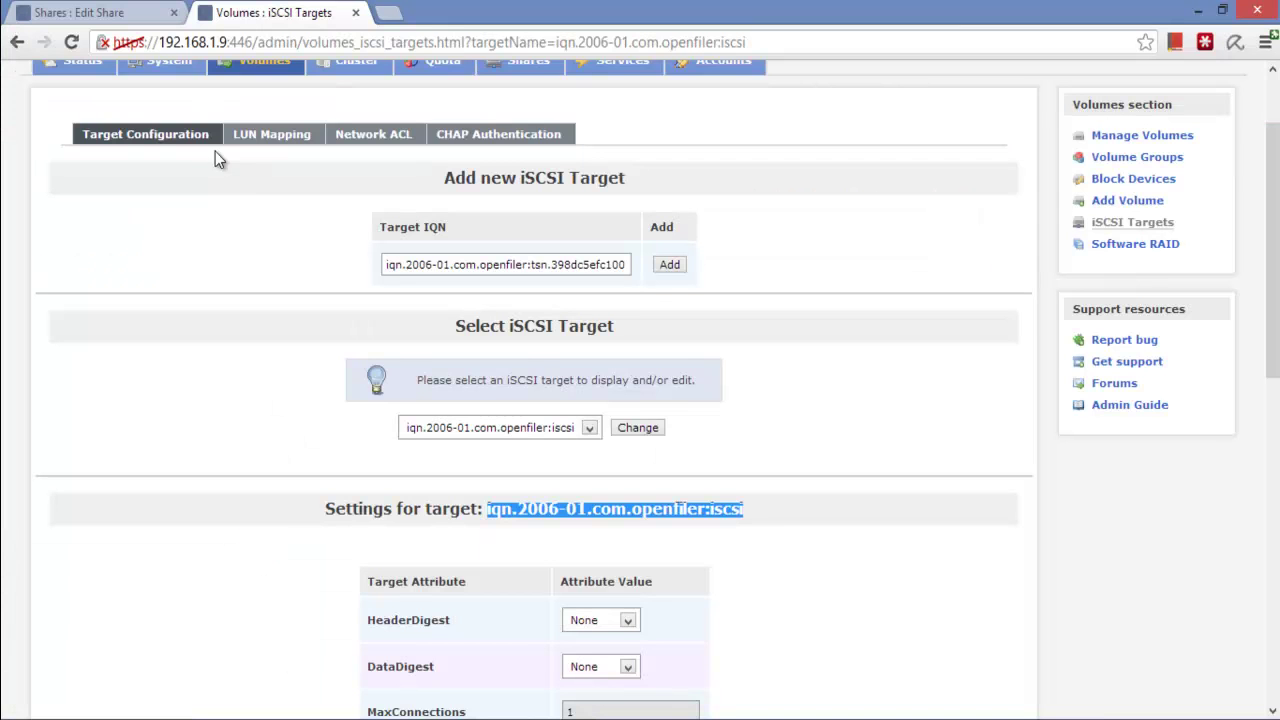
{"action": "left_click", "coordinate": [111, 15]}
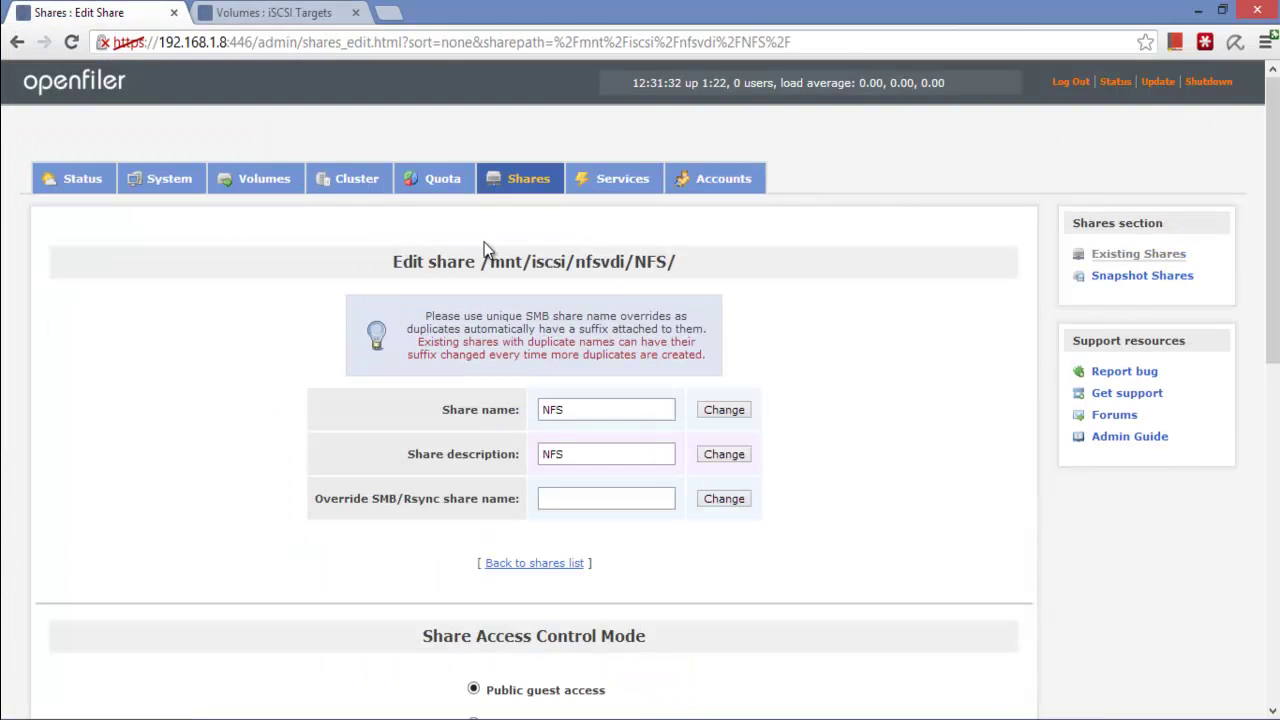
{"action": "left_click", "coordinate": [533, 187]}
{"action": "left_click_drag", "start_coordinate": [313, 350], "coordinate": [457, 350]}
{"action": "key", "text": "ctrl+c"}
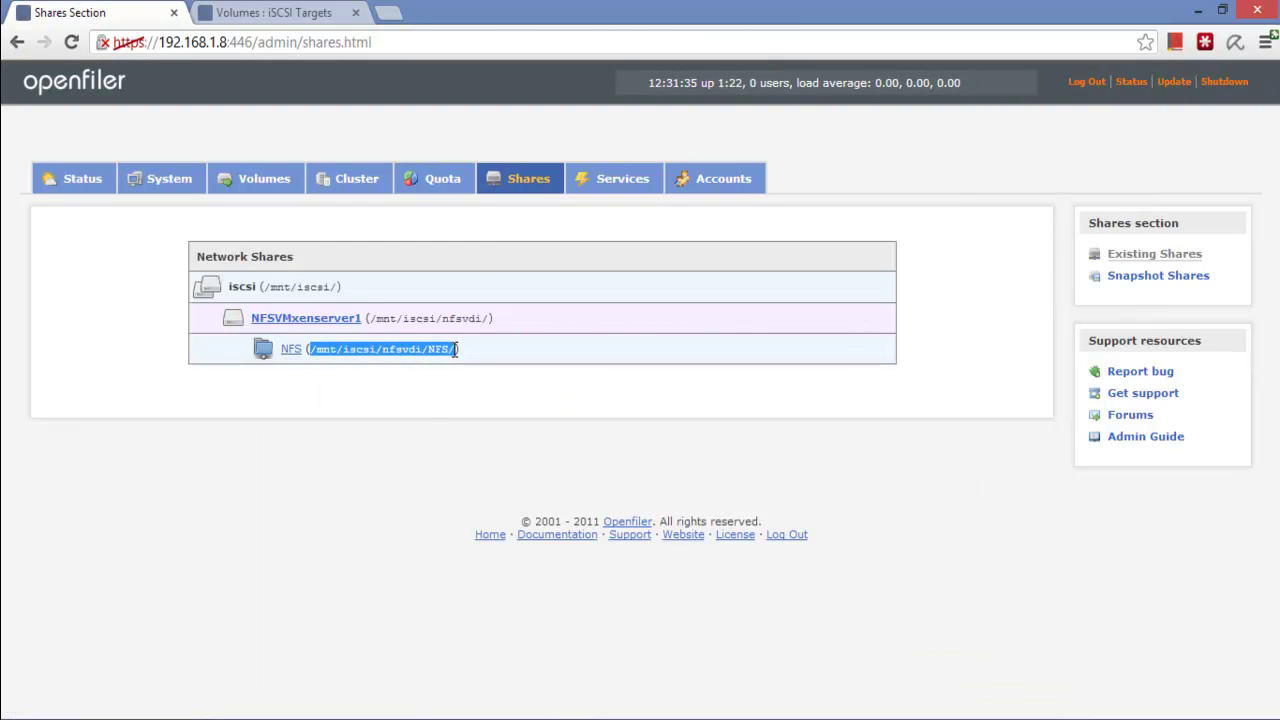
Back in XenCenter, complete the share name as 192.168.1.8:/mnt/iscsi/nfsvdi/NFS/, scan it, and create a new SR.
{"action": "left_click", "coordinate": [697, 601]}
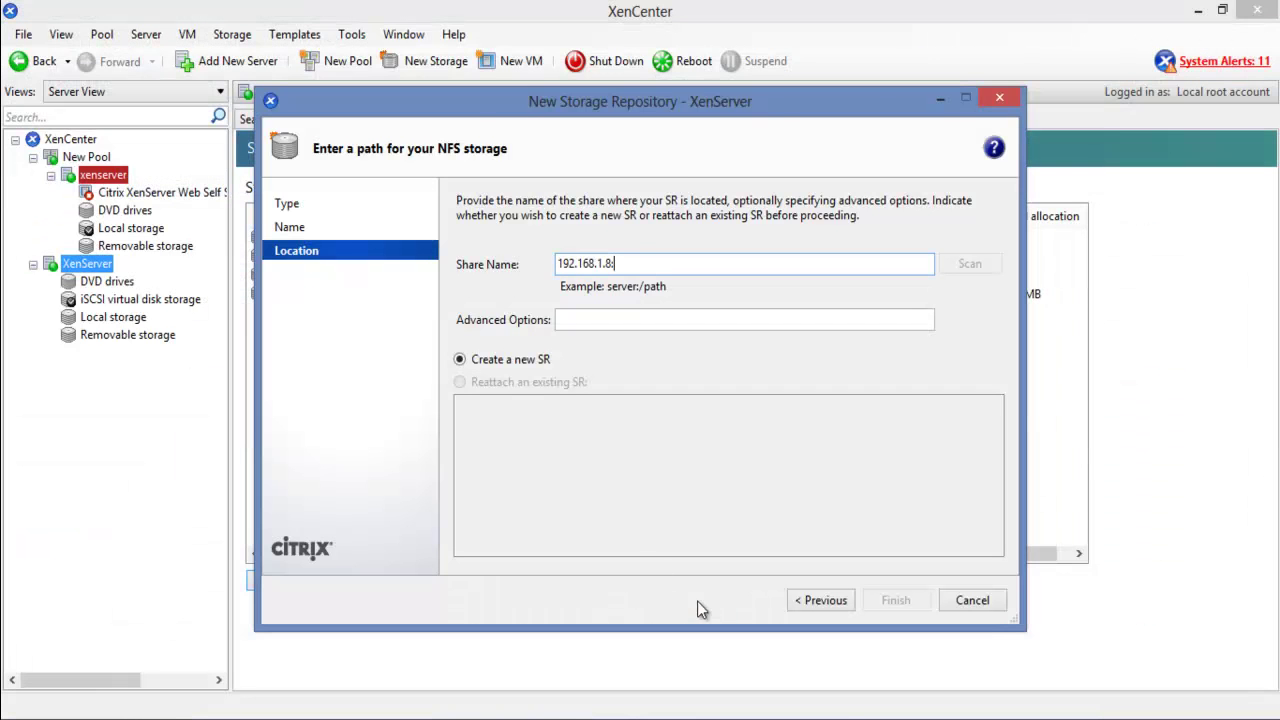
{"action": "key", "text": "ctrl+v"}
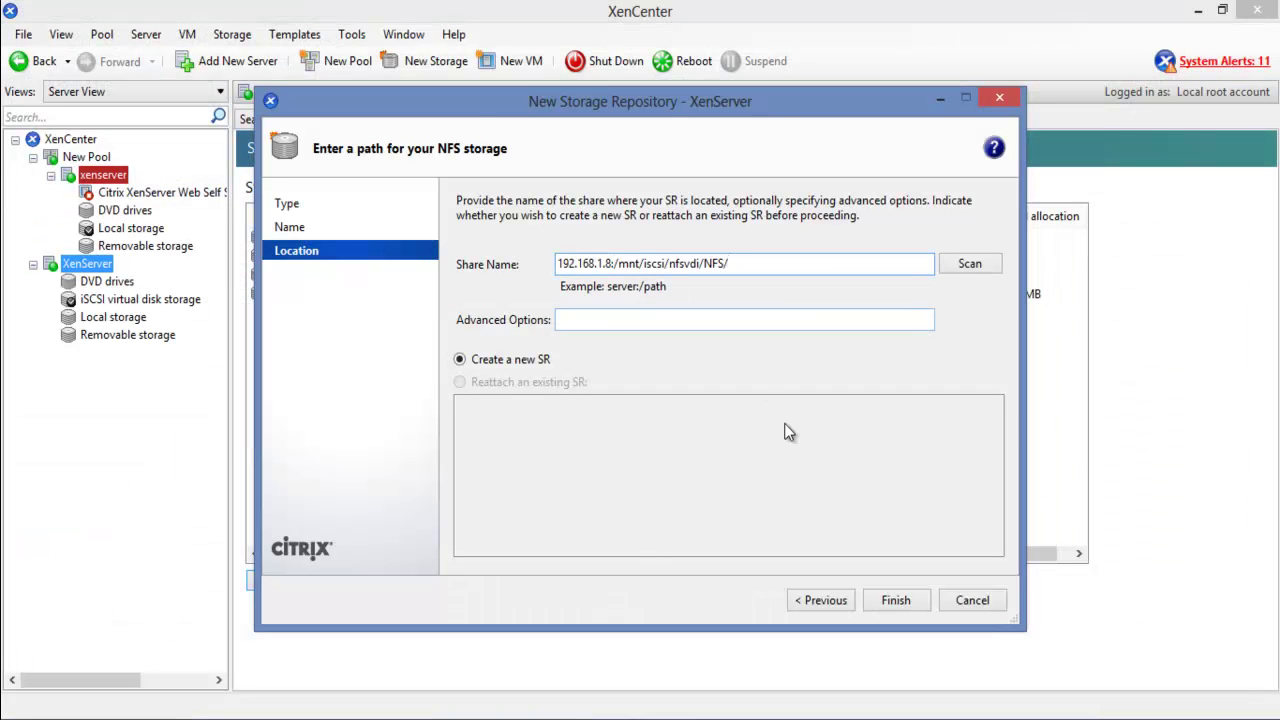
{"action": "left_click", "coordinate": [971, 272]}
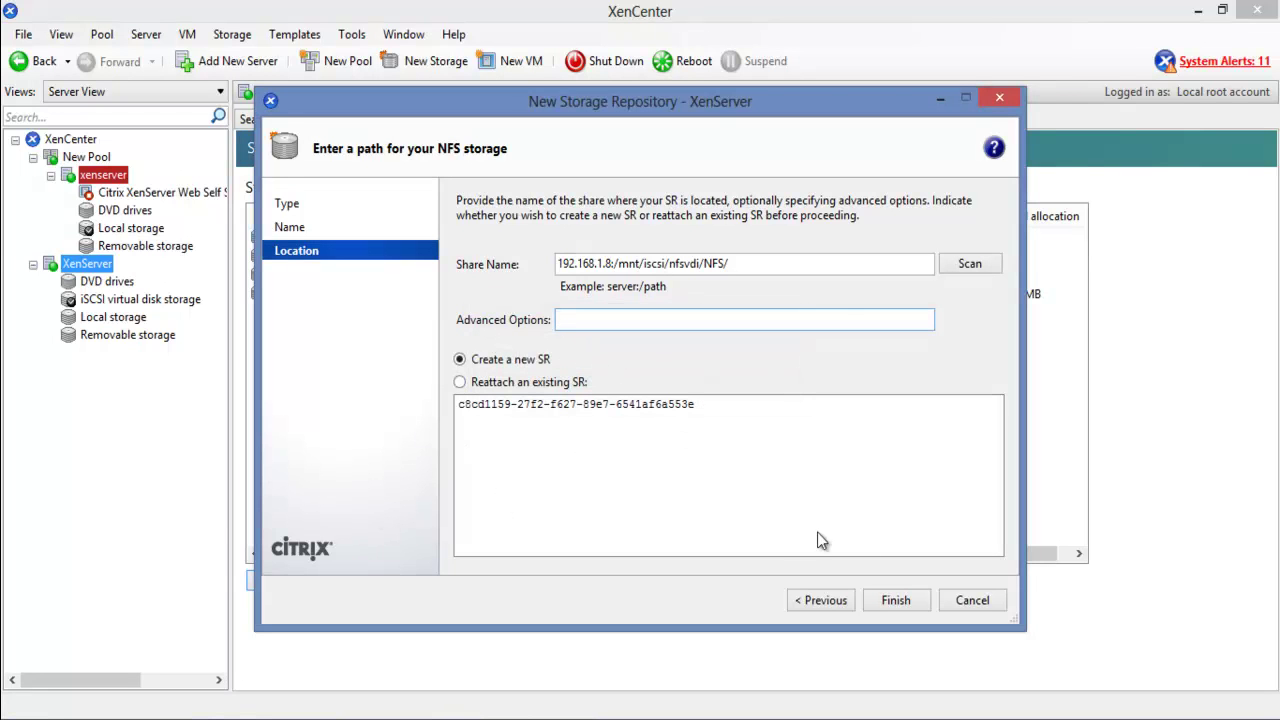
{"action": "left_click", "coordinate": [895, 601]}
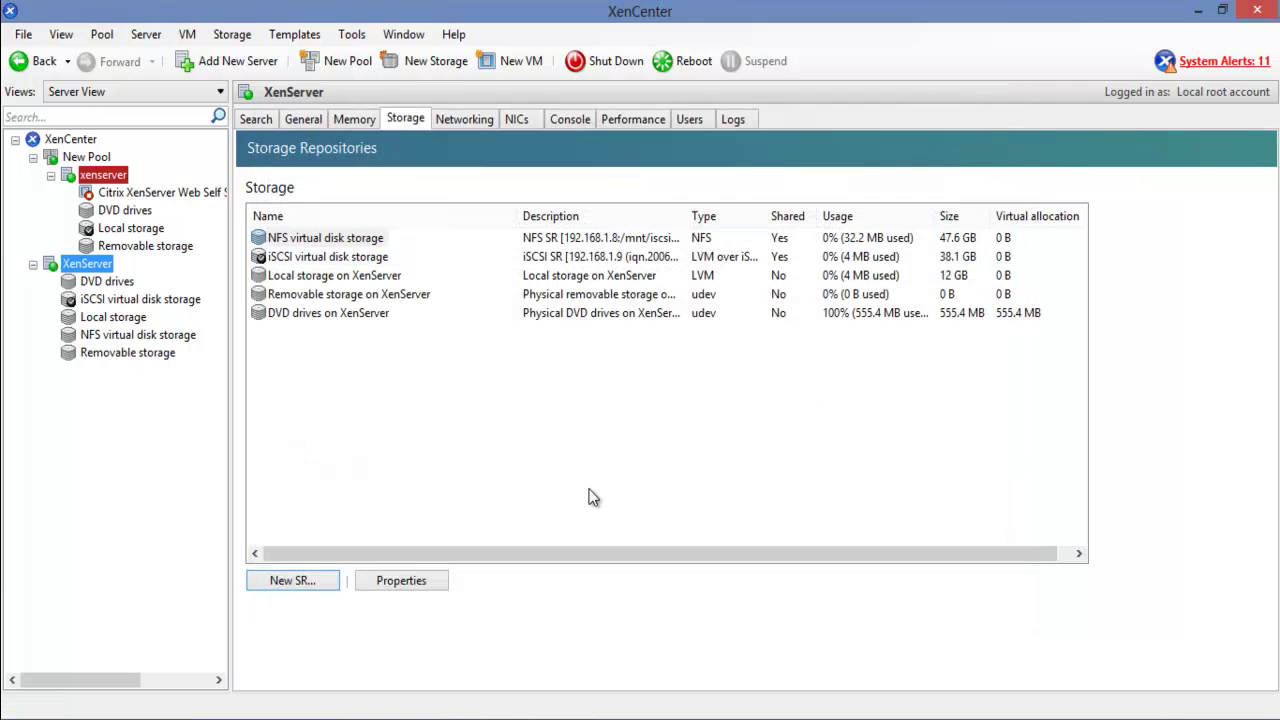
Detach the NFS virtual disk storage repository from XenServer and confirm the detachment.
{"action": "left_click", "coordinate": [116, 338]}
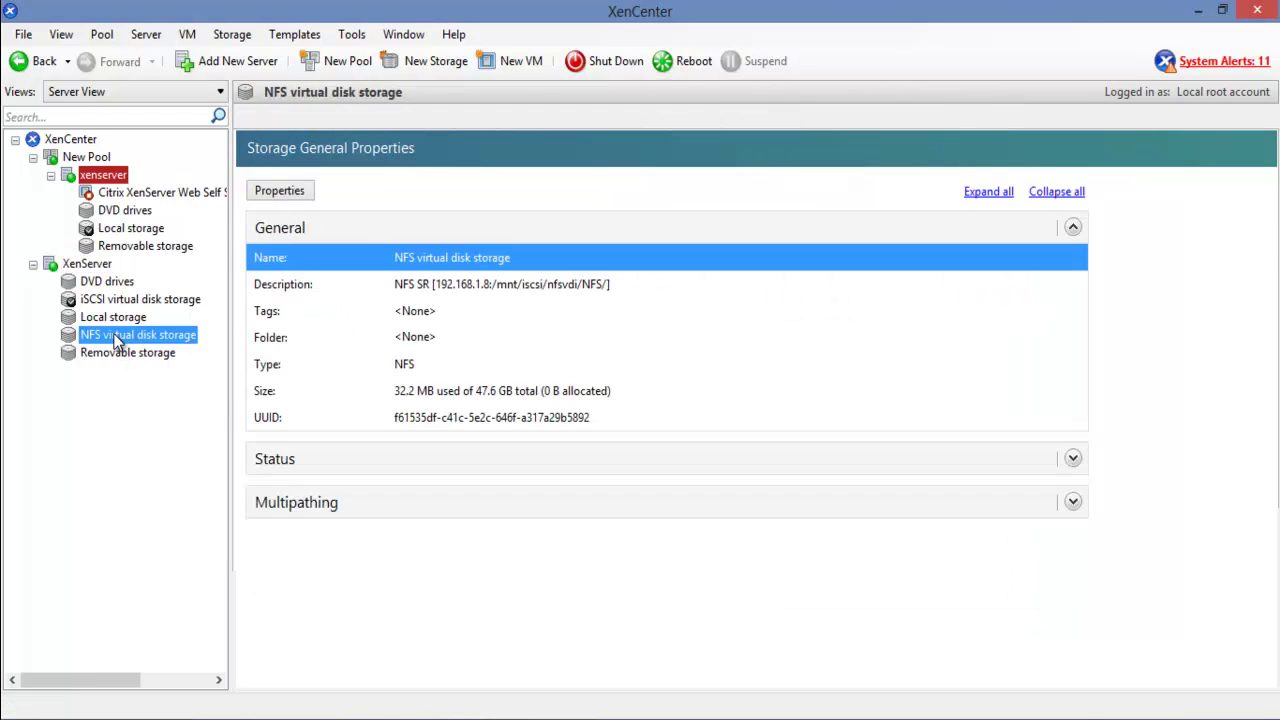
{"action": "right_click", "coordinate": [116, 340]}
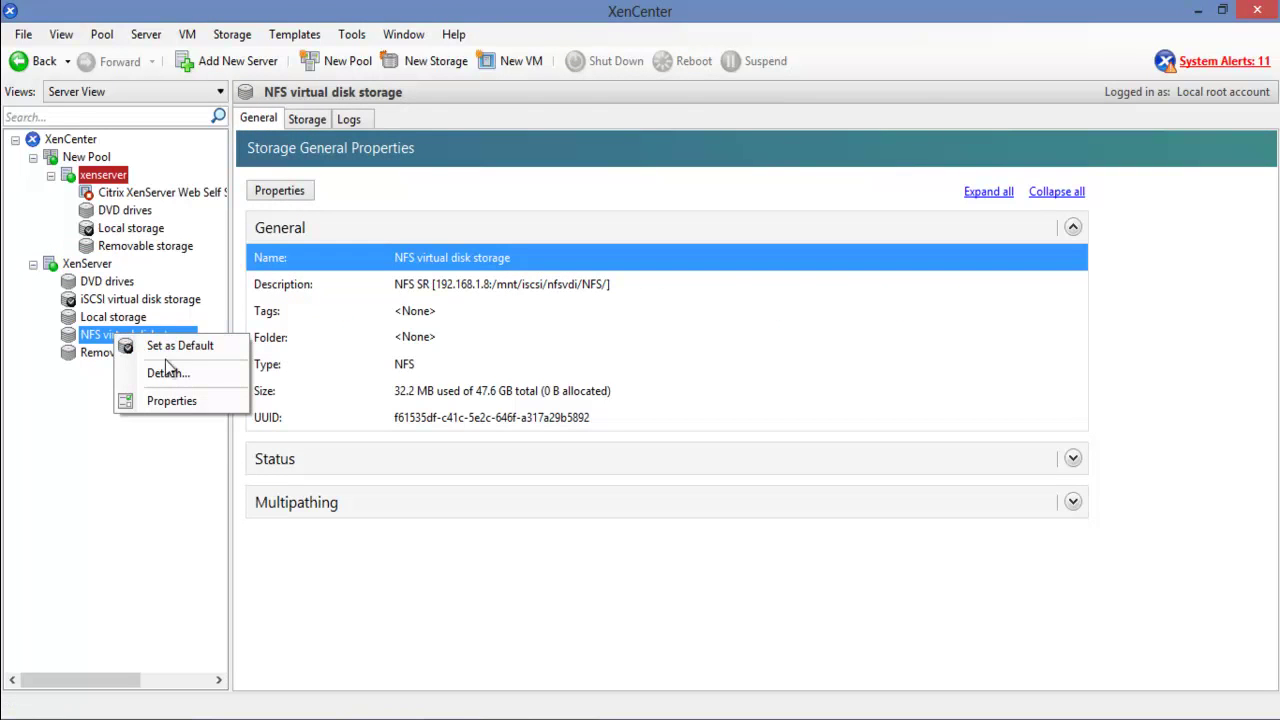
{"action": "left_click", "coordinate": [165, 371]}
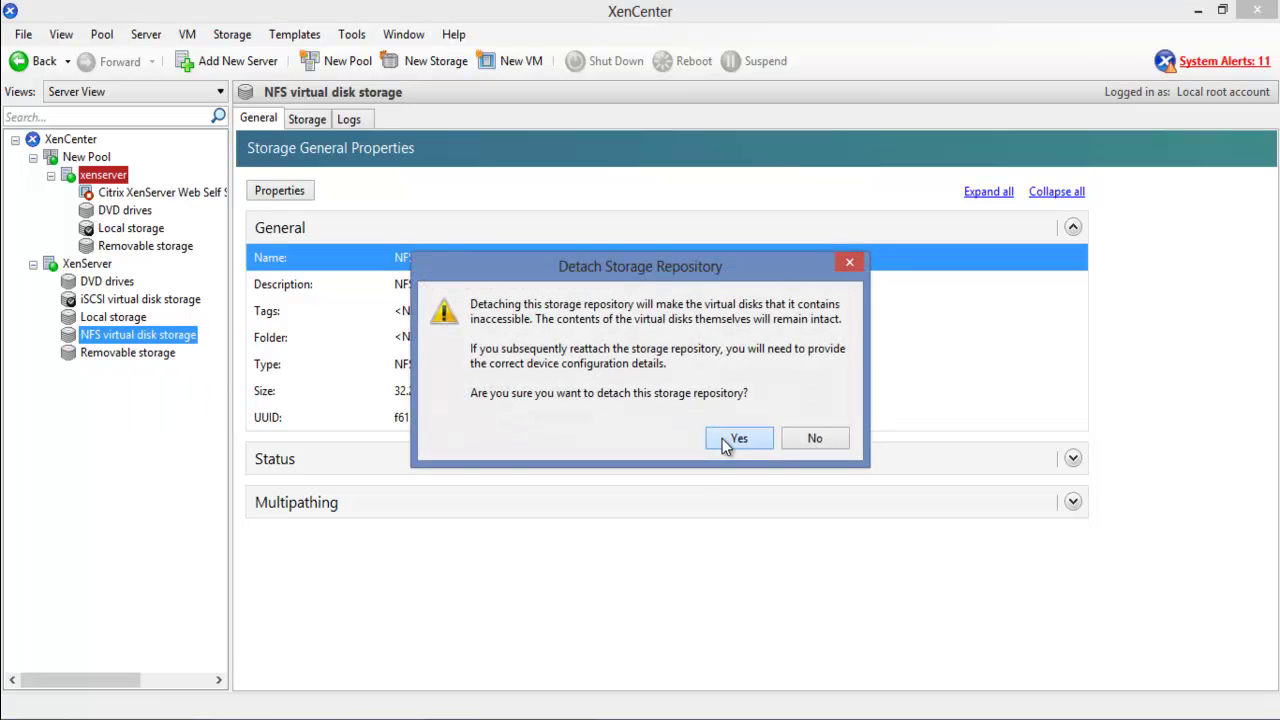
{"action": "left_click", "coordinate": [735, 437]}
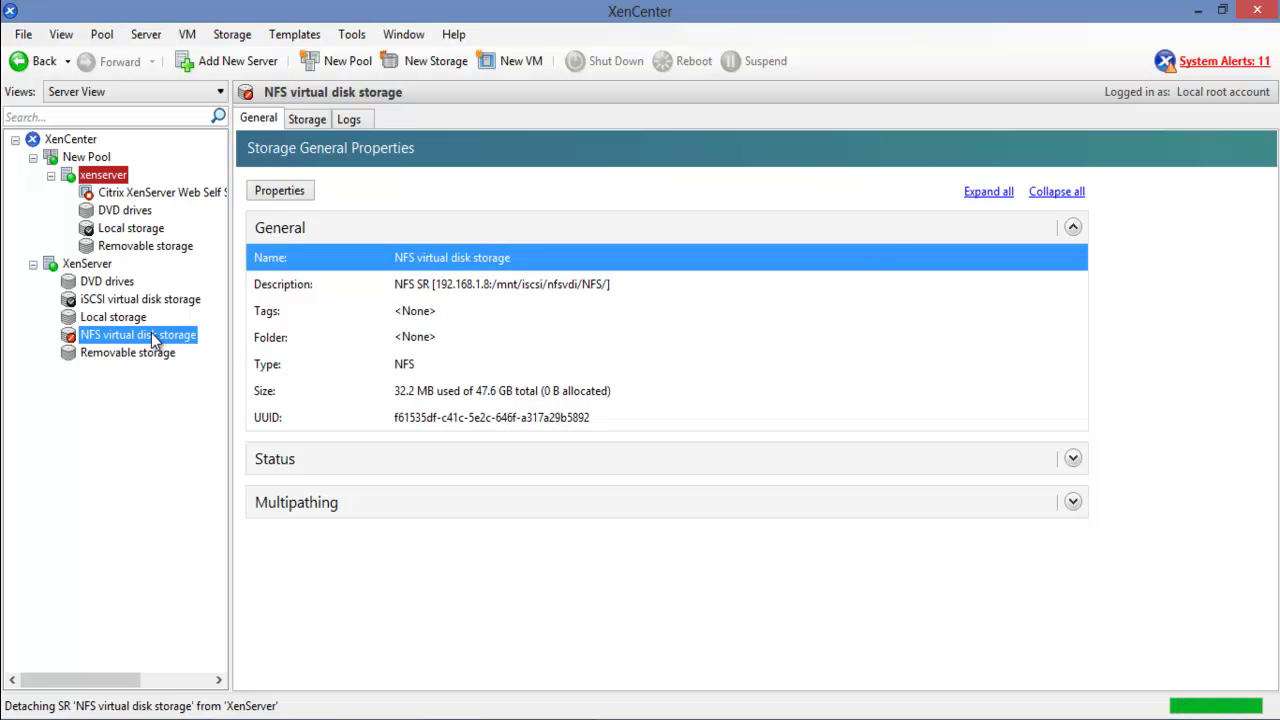
Create a new NFS VHD storage repository on XenServer with the default name and share name 192.168.1.8:/mnt/iscsi/nfsvdi/NFS/.
{"action": "left_click", "coordinate": [87, 265]}
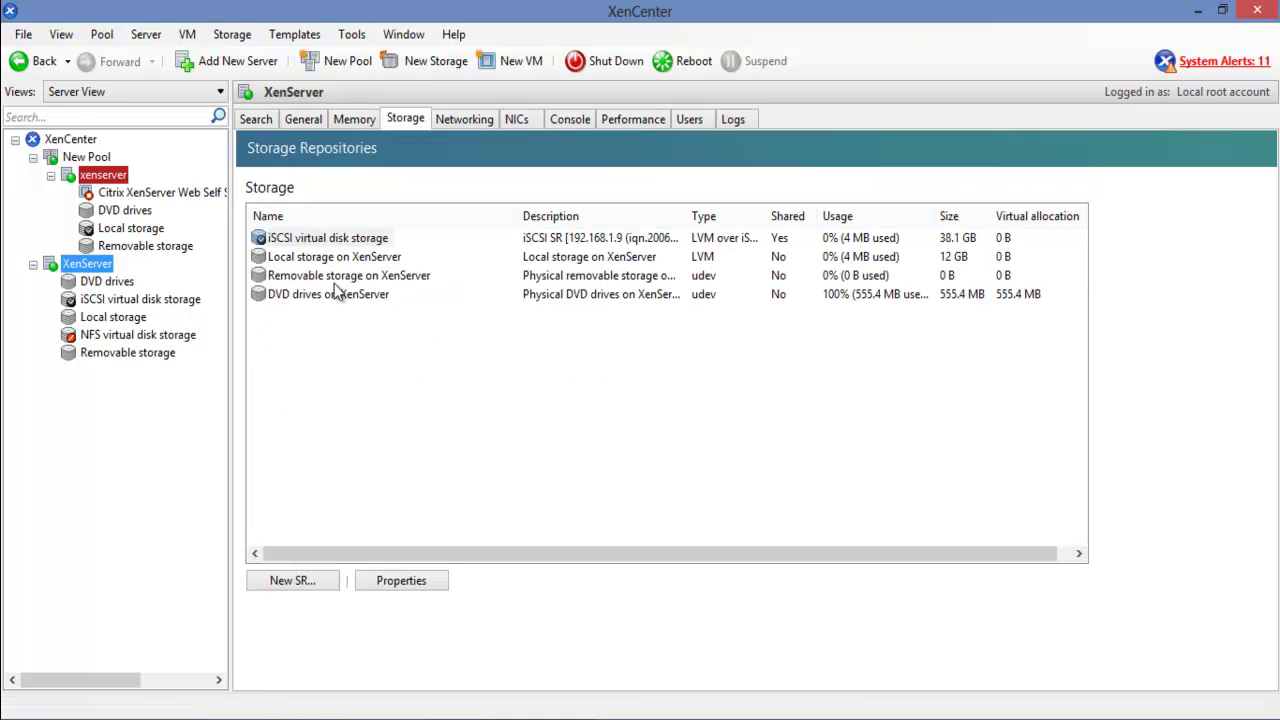
{"action": "left_click", "coordinate": [311, 580]}
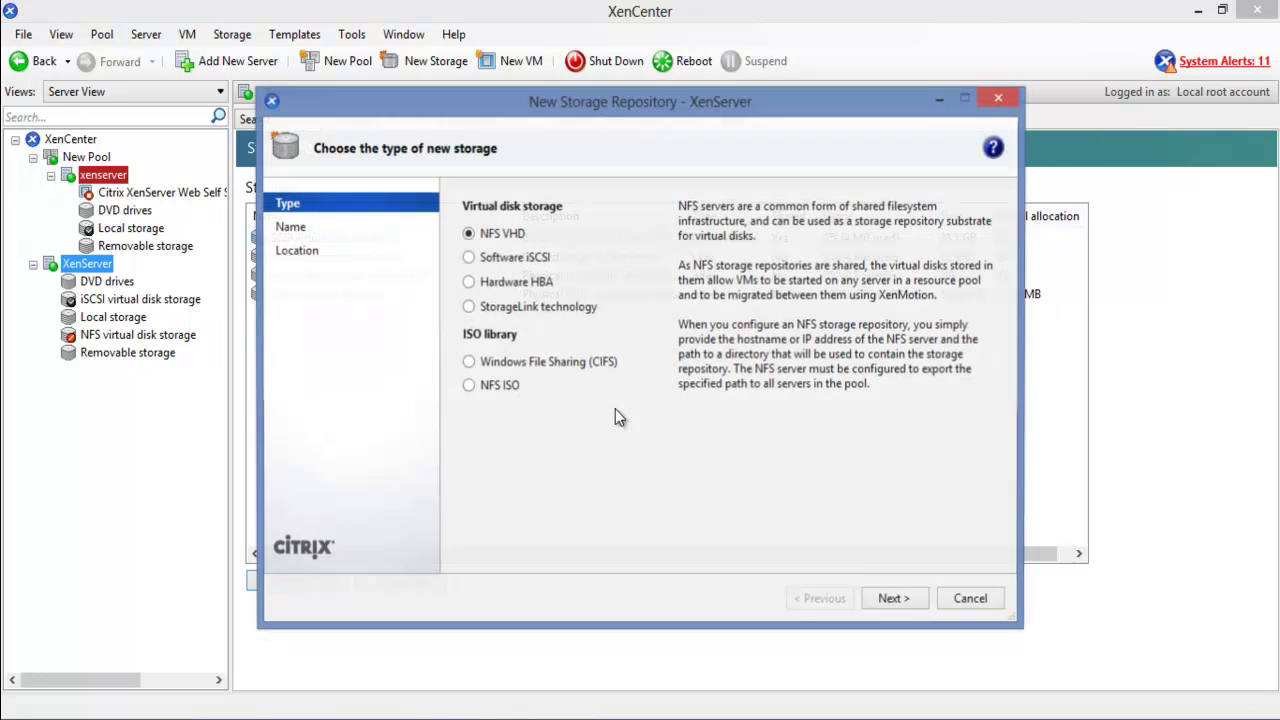
{"action": "left_click", "coordinate": [893, 601]}
{"action": "left_click", "coordinate": [890, 603]}
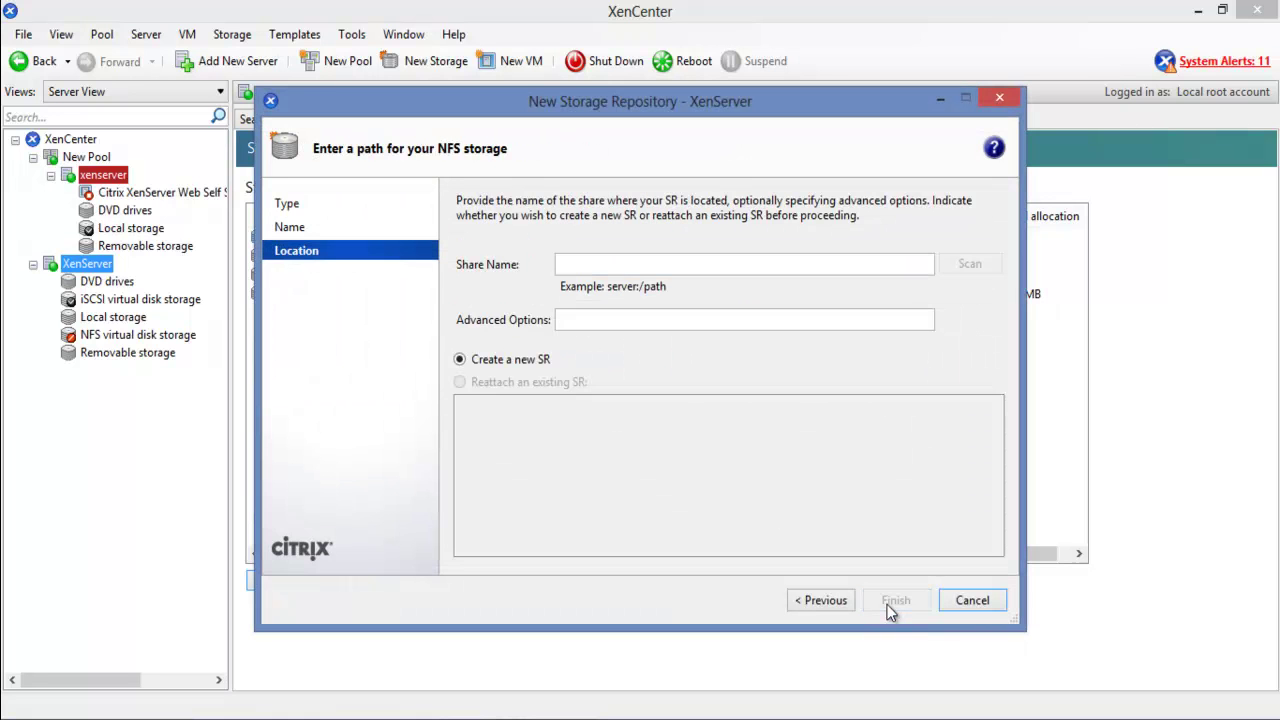
{"action": "left_click", "coordinate": [600, 262]}
{"action": "type", "text": "192.168.1.8"}
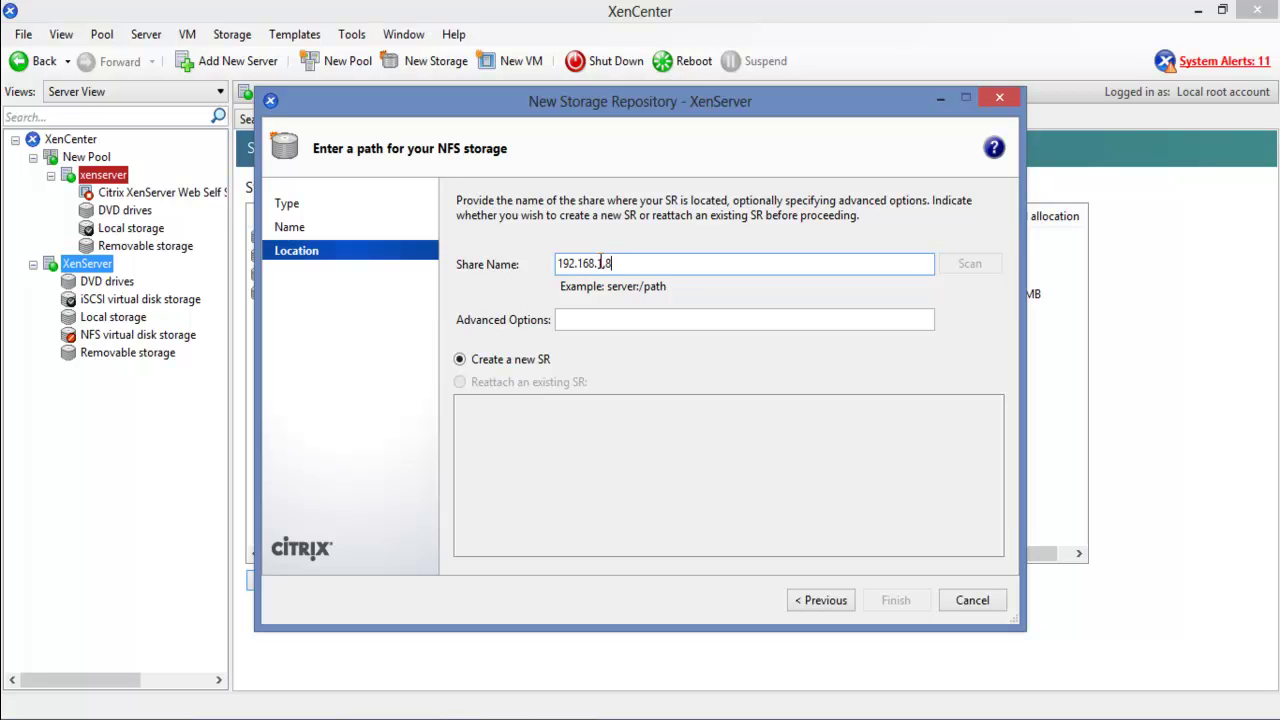
{"action": "type", "text": ":"}
{"action": "key", "text": "ctrl+v"}
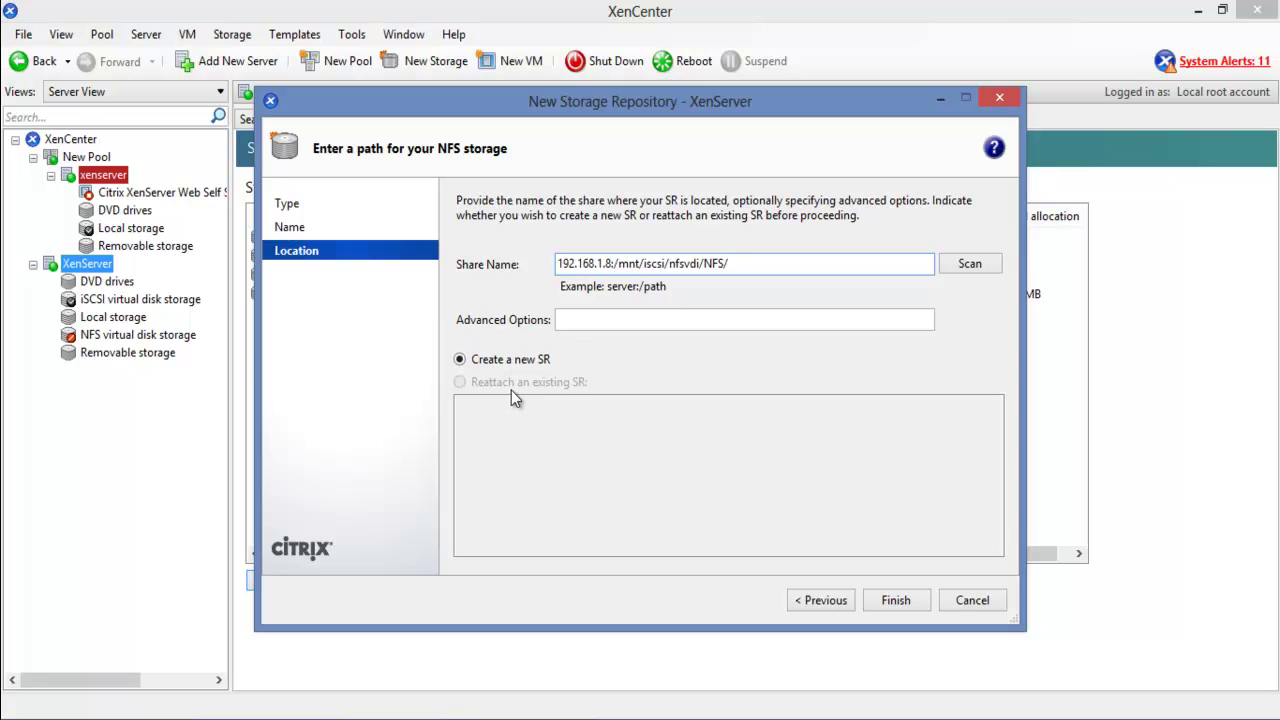
{"action": "left_click", "coordinate": [896, 604]}
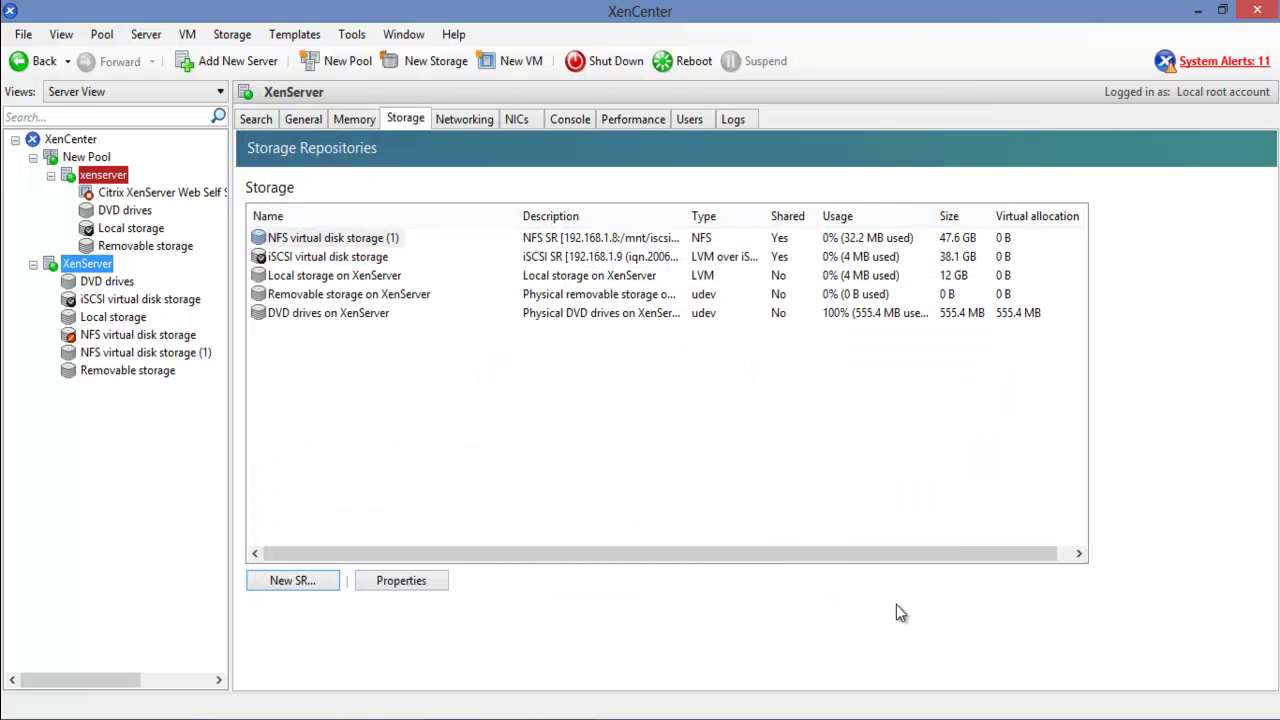
Review the general properties and custom fields of NFS virtual disk storage (1), then close them without changes.
{"action": "left_click", "coordinate": [343, 240]}
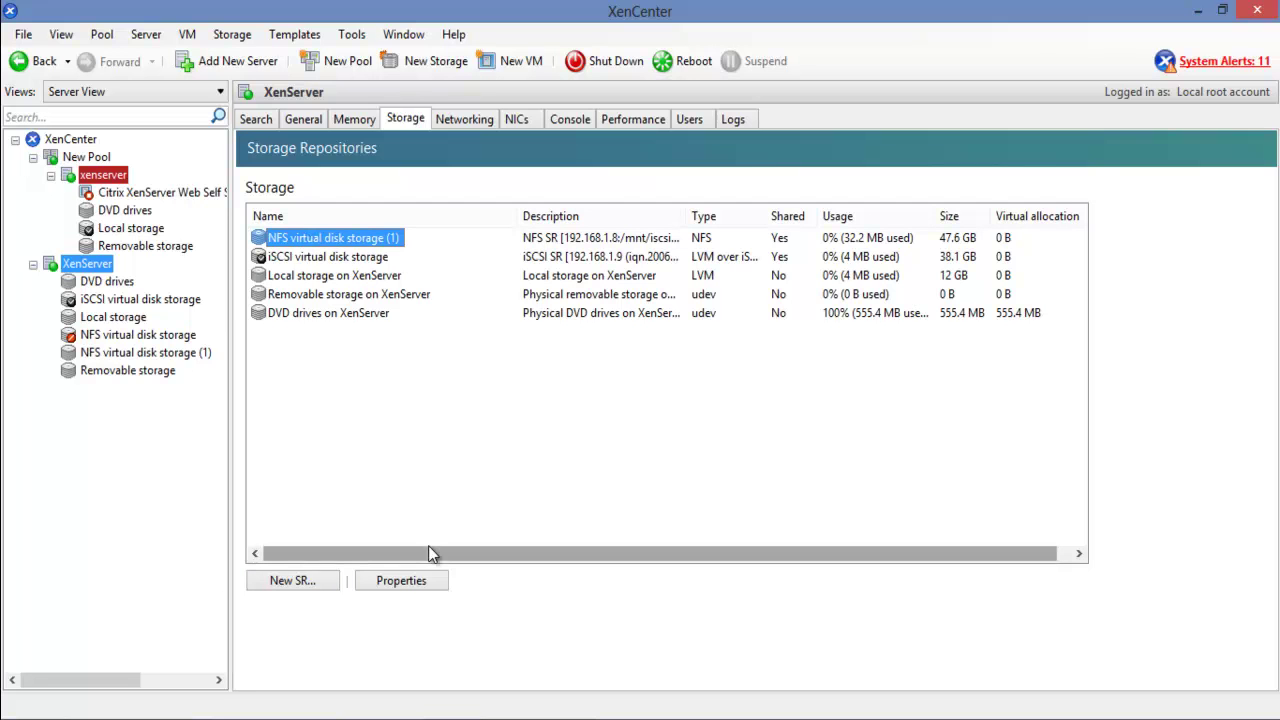
{"action": "left_click", "coordinate": [401, 581]}
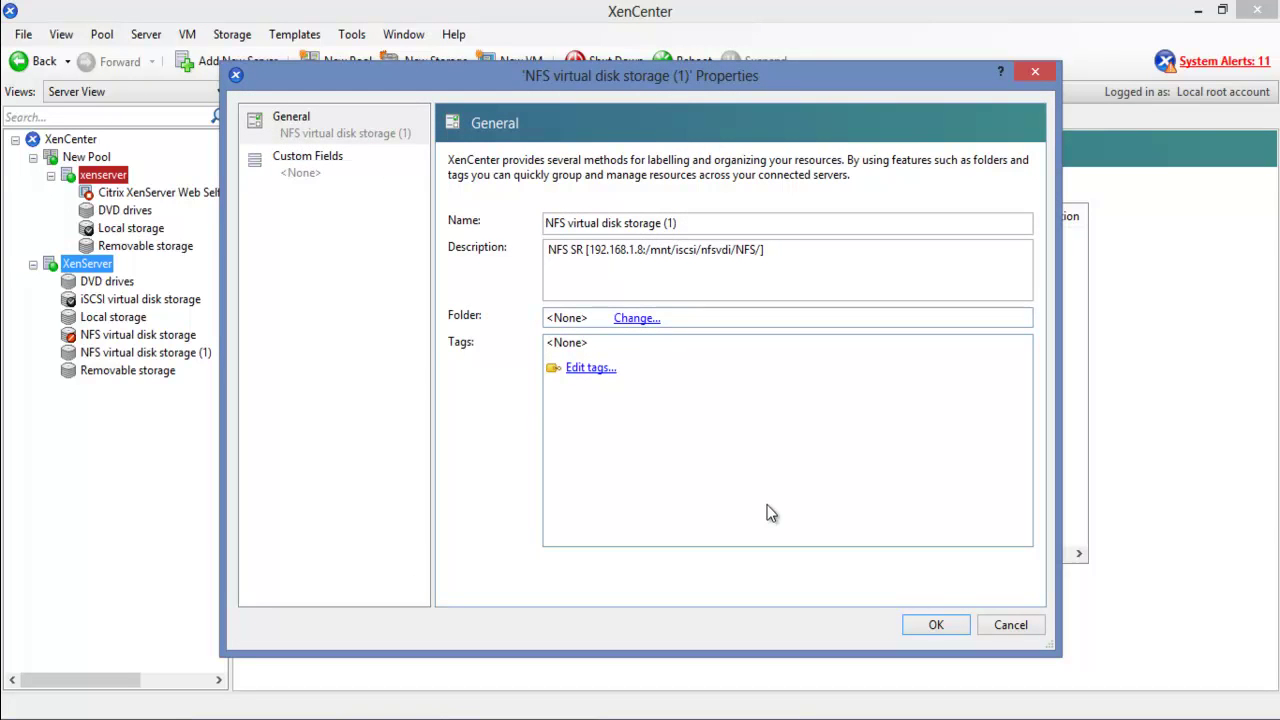
{"action": "left_click", "coordinate": [303, 172]}
{"action": "left_click", "coordinate": [302, 135]}
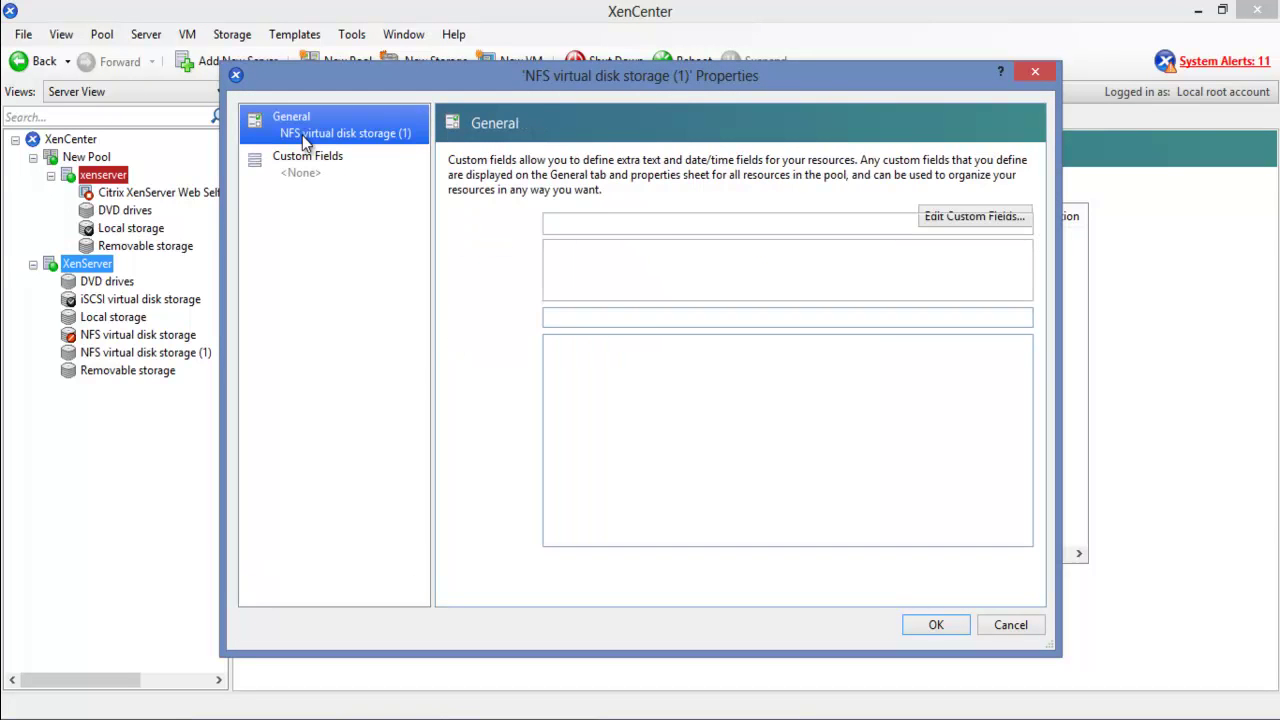
{"action": "left_click", "coordinate": [1028, 625]}
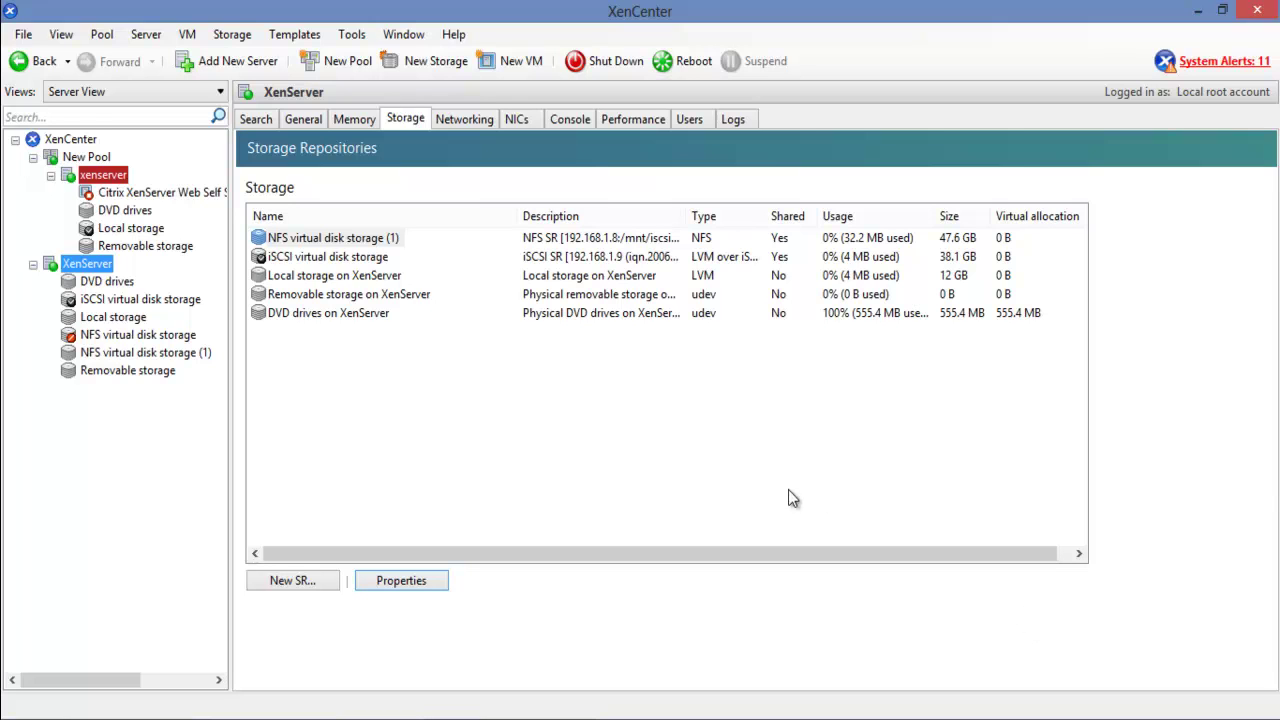
Set Local storage on XenServer as the default storage repository.
{"action": "right_click", "coordinate": [367, 280]}
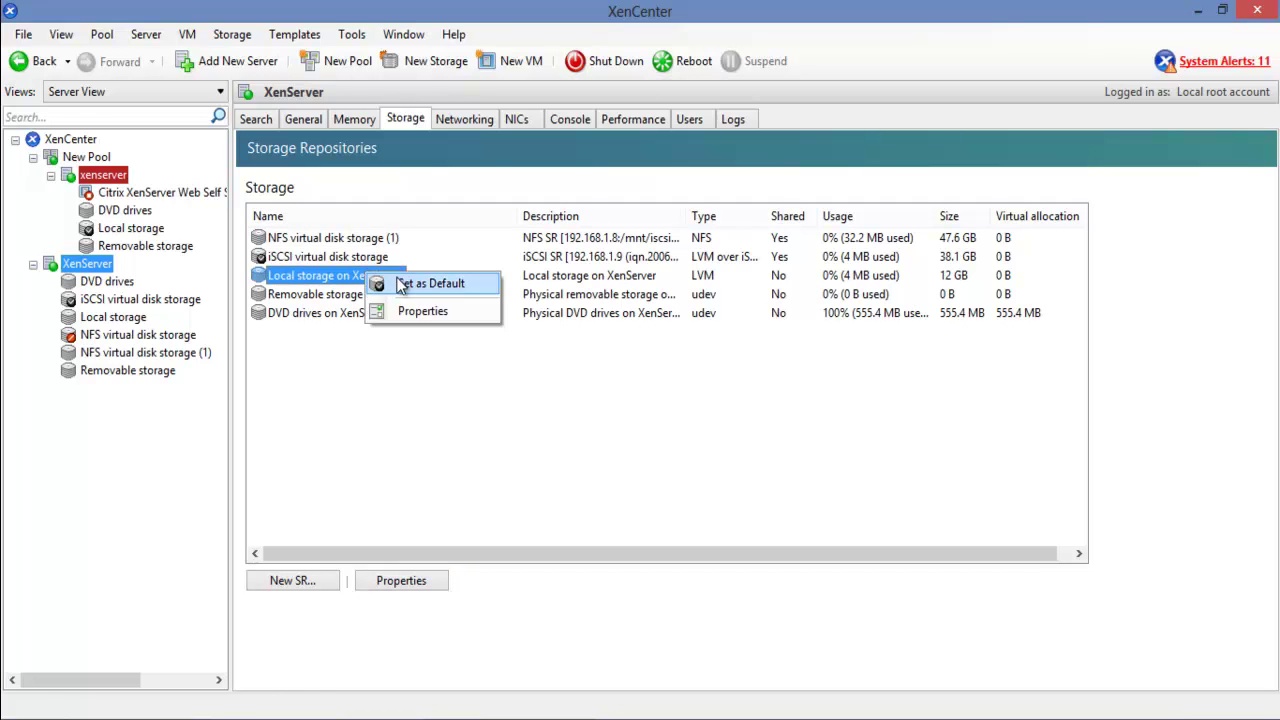
{"action": "left_click", "coordinate": [410, 282]}
{"action": "left_click", "coordinate": [596, 440]}
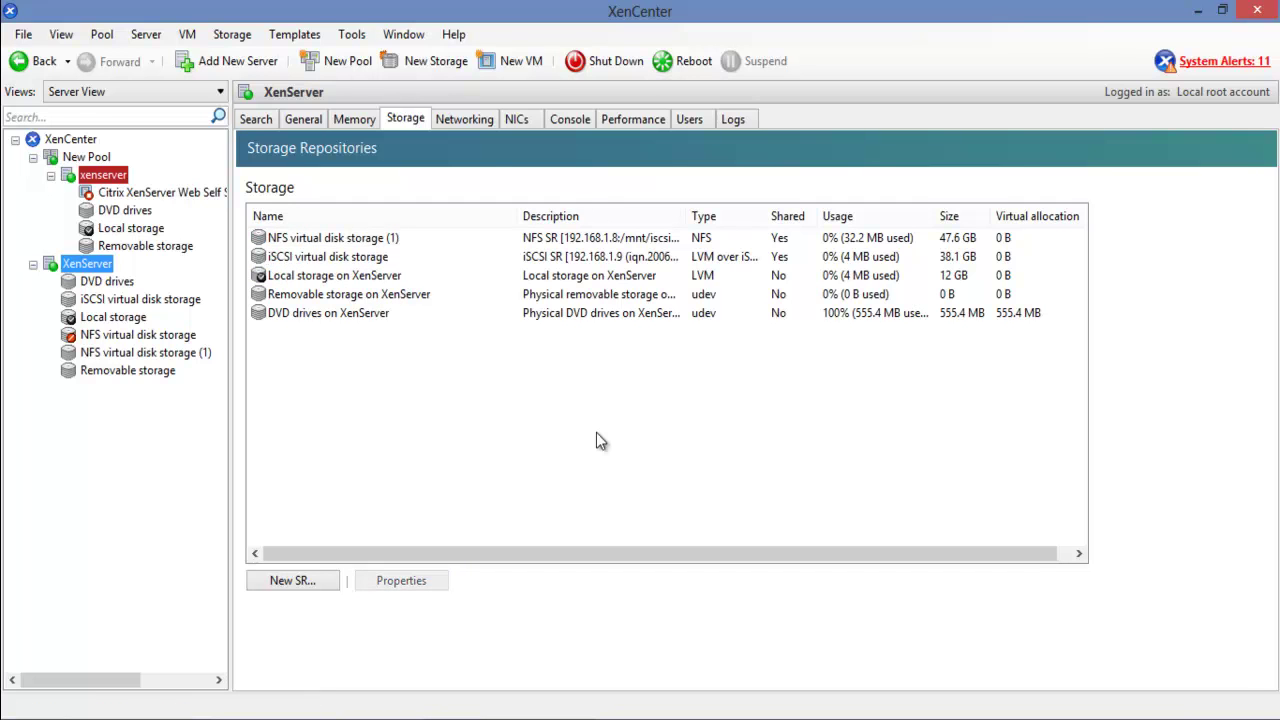